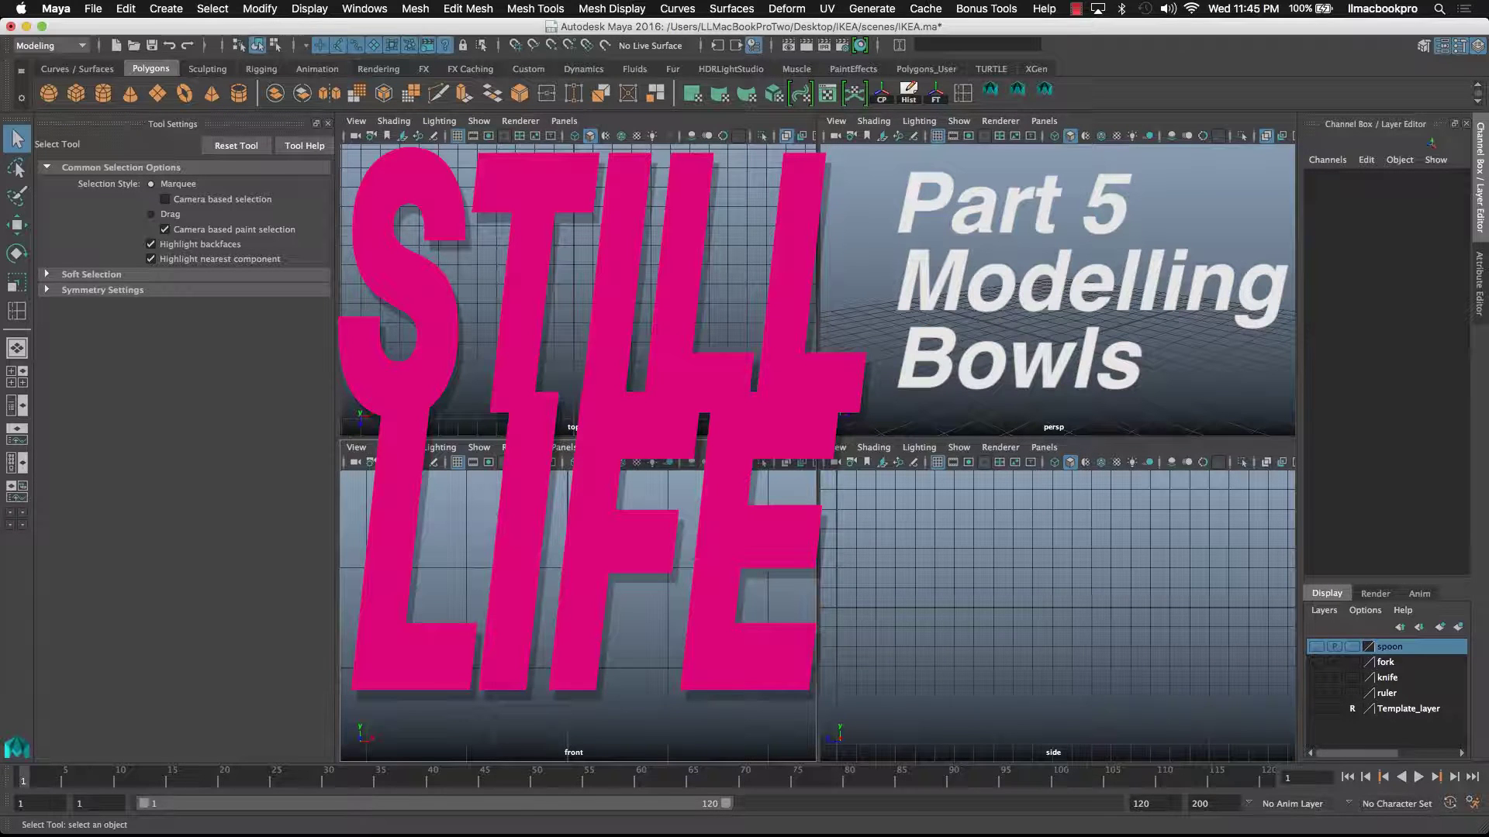
- Import fargrik-piece-service-white__0086877_PE215840_S4.JPG from the IKEA_IMAGES folder as an image plane in the front view
{"action": "key", "text": "space"}
{"action": "left_click", "coordinate": [356, 121]}
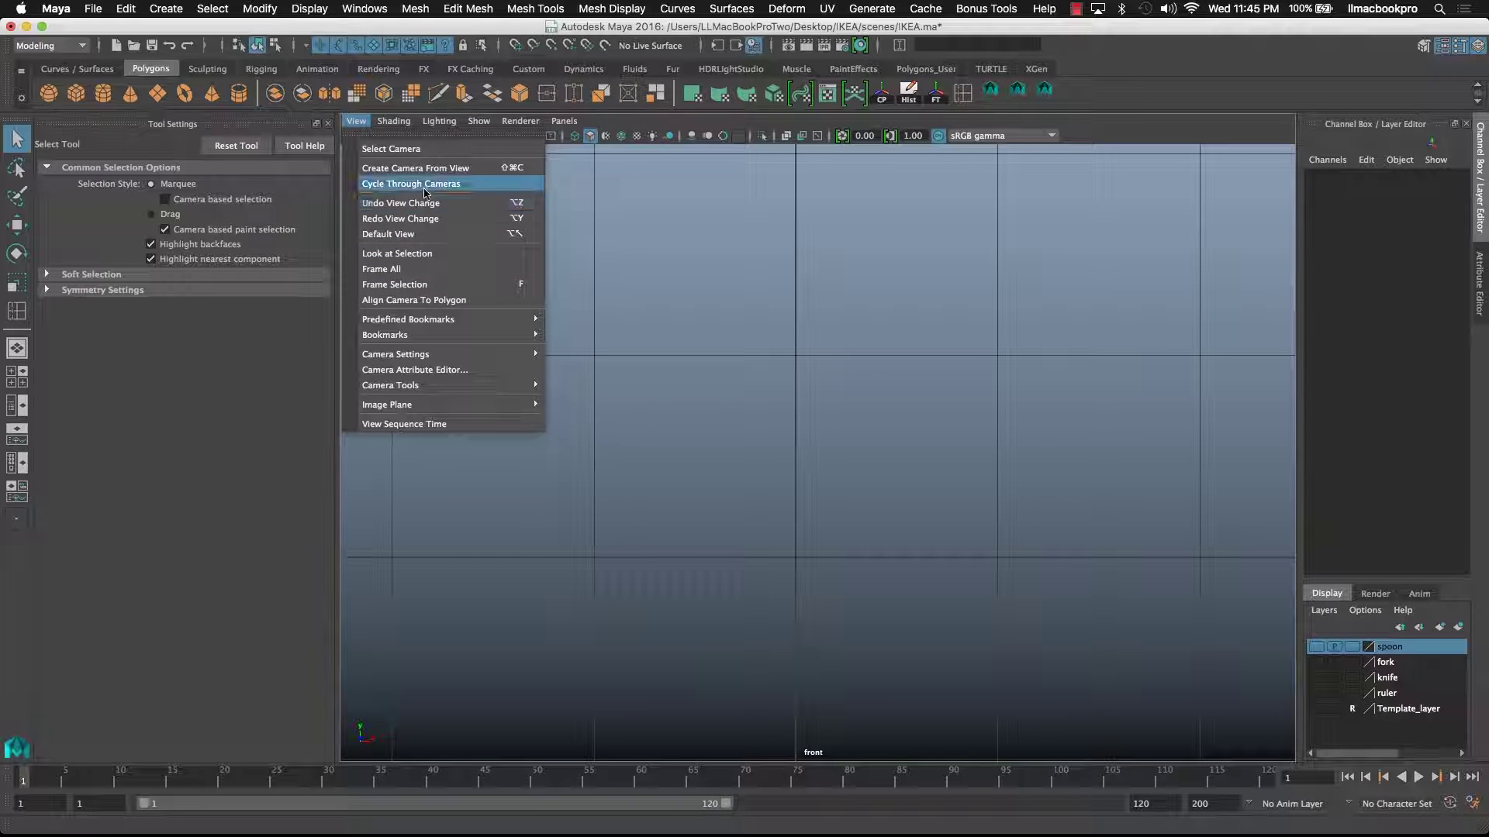
{"action": "mouse_move", "coordinate": [432, 404]}
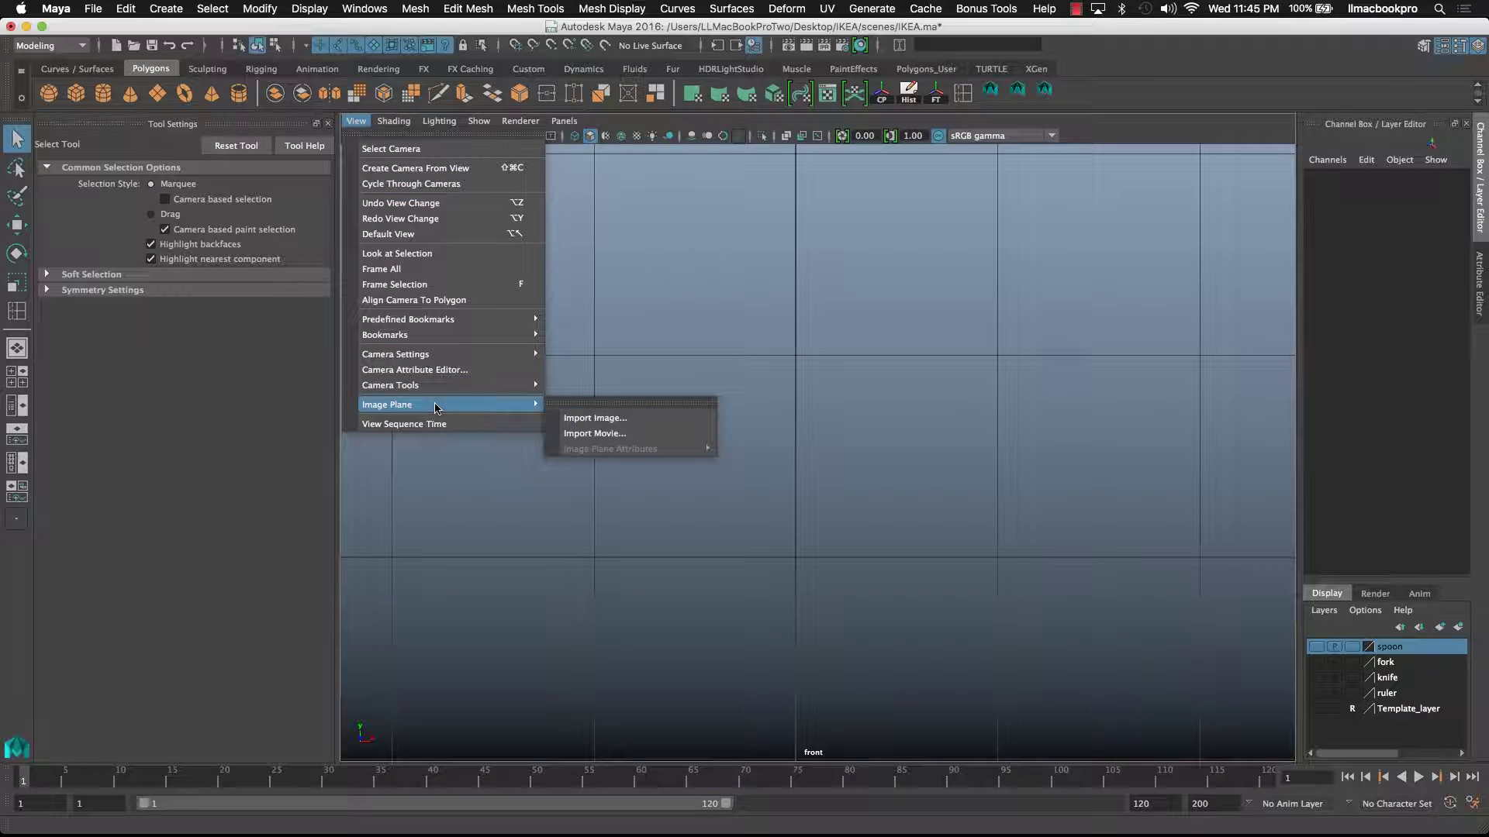
{"action": "left_click", "coordinate": [589, 419]}
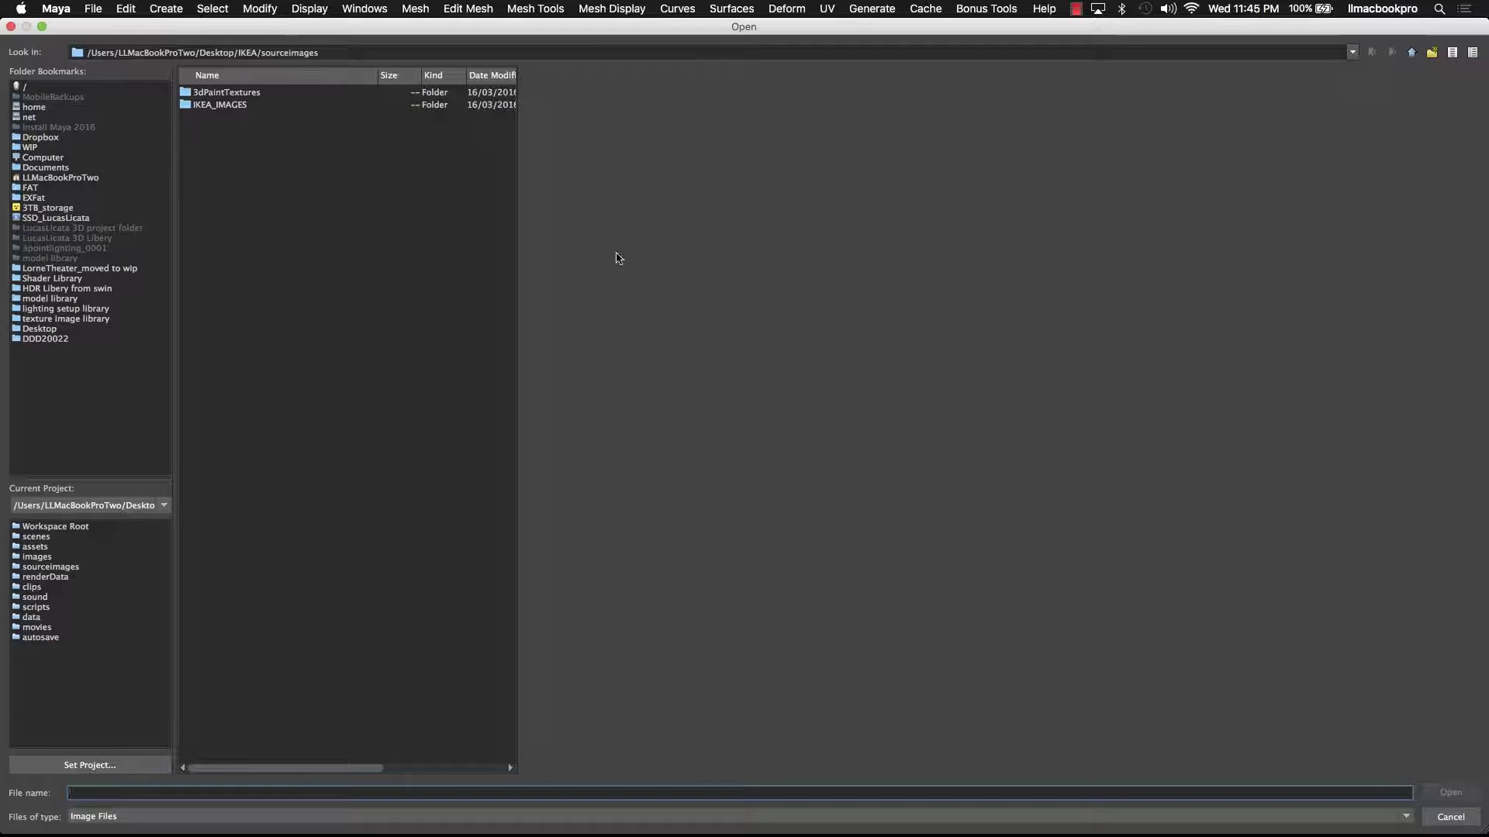
{"action": "double_click", "coordinate": [249, 105]}
{"action": "left_click", "coordinate": [298, 117]}
{"action": "left_click", "coordinate": [290, 130]}
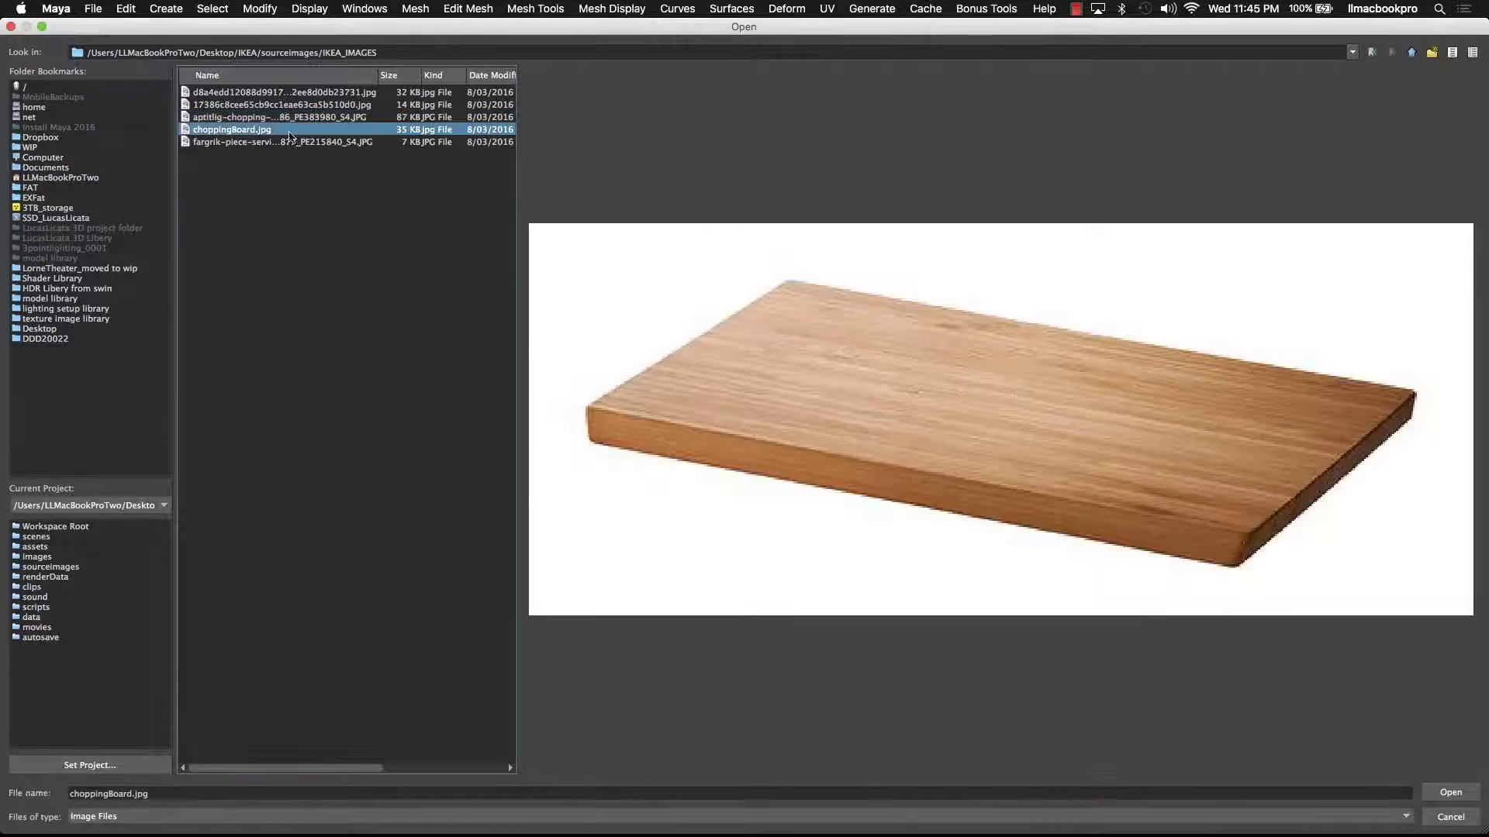
{"action": "left_click", "coordinate": [303, 143]}
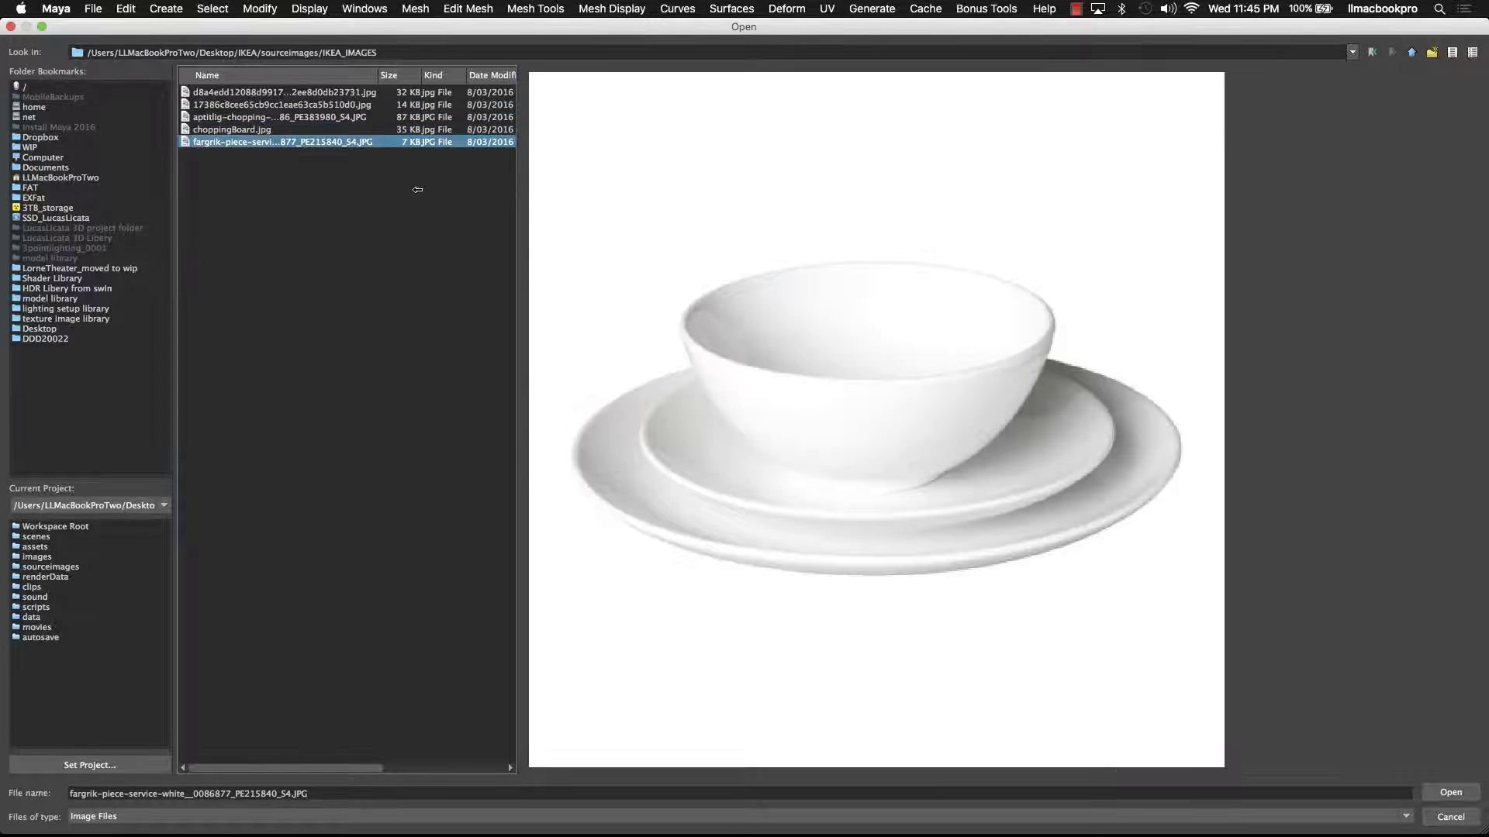
{"action": "left_click", "coordinate": [1450, 793]}
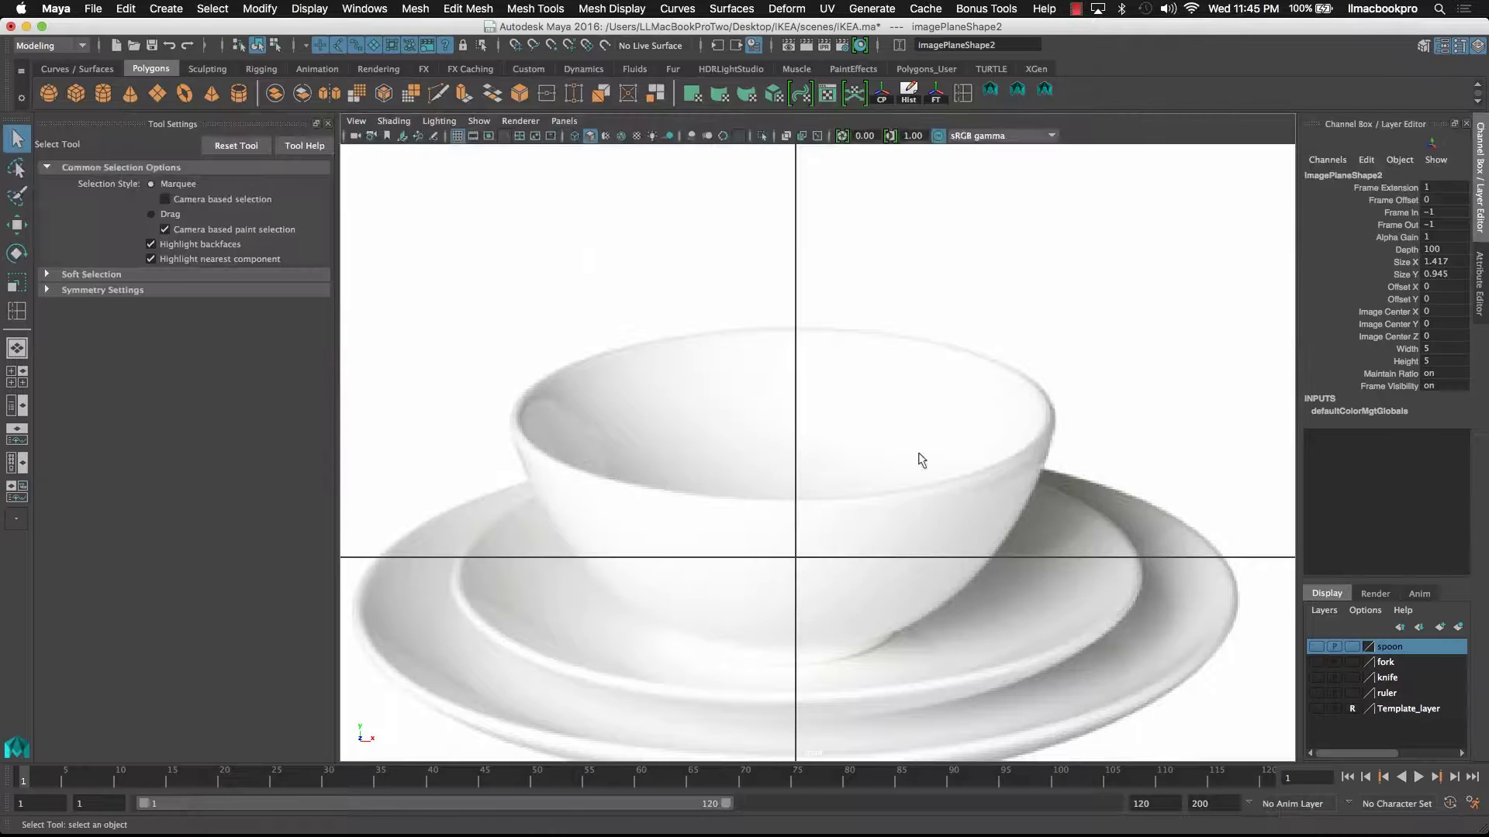
- Select the bowl image plane in the front view and raise it to a Translate Y of about 0.78
{"action": "scroll", "coordinate": [910, 458], "scroll_direction": "down", "scroll_amount": 10}
{"action": "scroll", "coordinate": [910, 459], "scroll_direction": "up", "scroll_amount": 5}
{"action": "middle_click_drag", "start_coordinate": [910, 459], "coordinate": [852, 427], "text": "alt"}
{"action": "left_click", "coordinate": [931, 344]}
{"action": "left_click", "coordinate": [860, 389]}
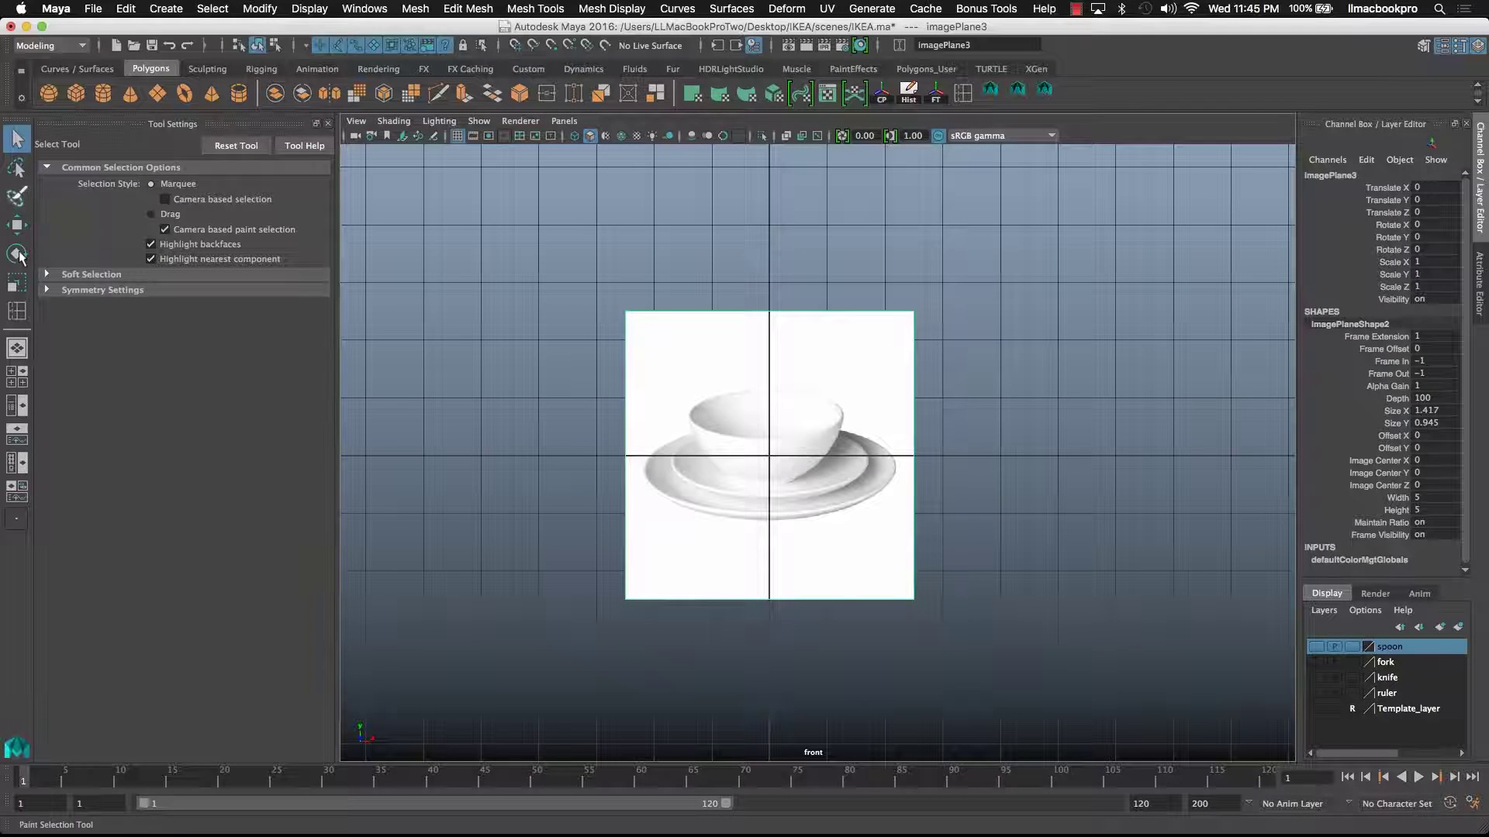
{"action": "left_click", "coordinate": [16, 225]}
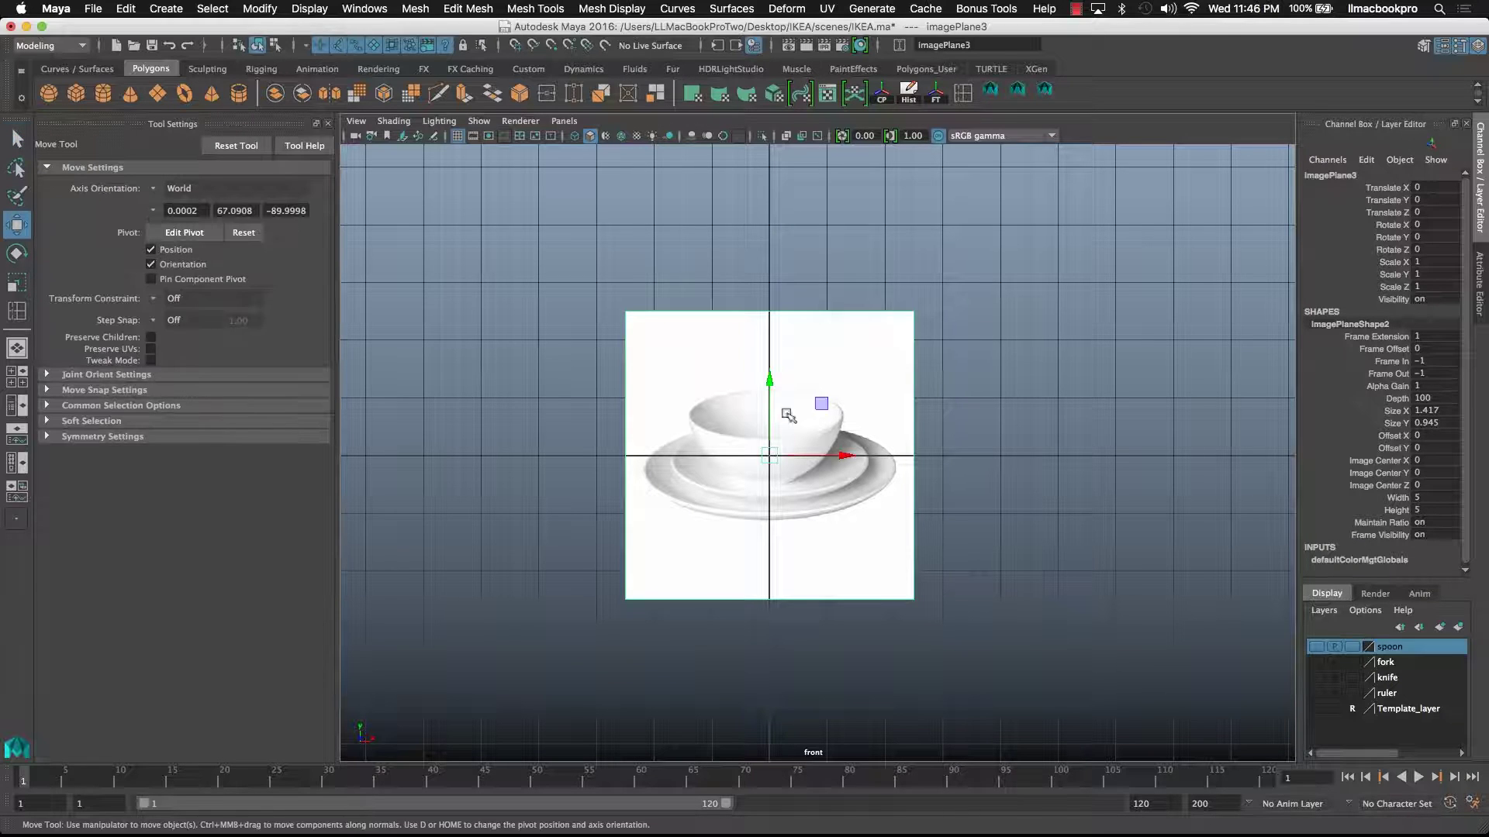
{"action": "left_click_drag", "start_coordinate": [771, 382], "coordinate": [776, 339]}
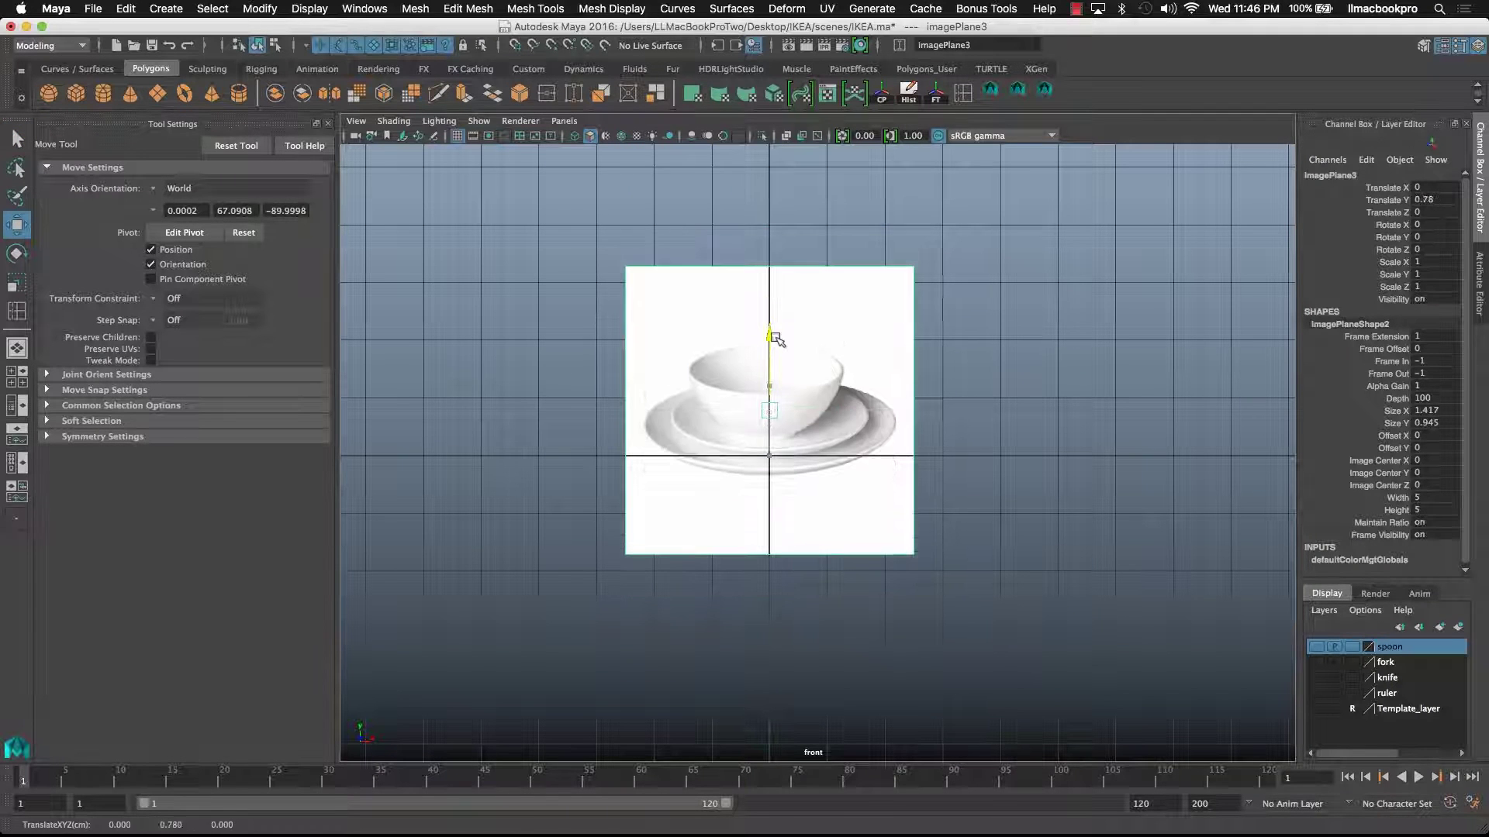
- Make the ruler layer visible and show the ruler in the four-view layout
{"action": "left_click", "coordinate": [1433, 696]}
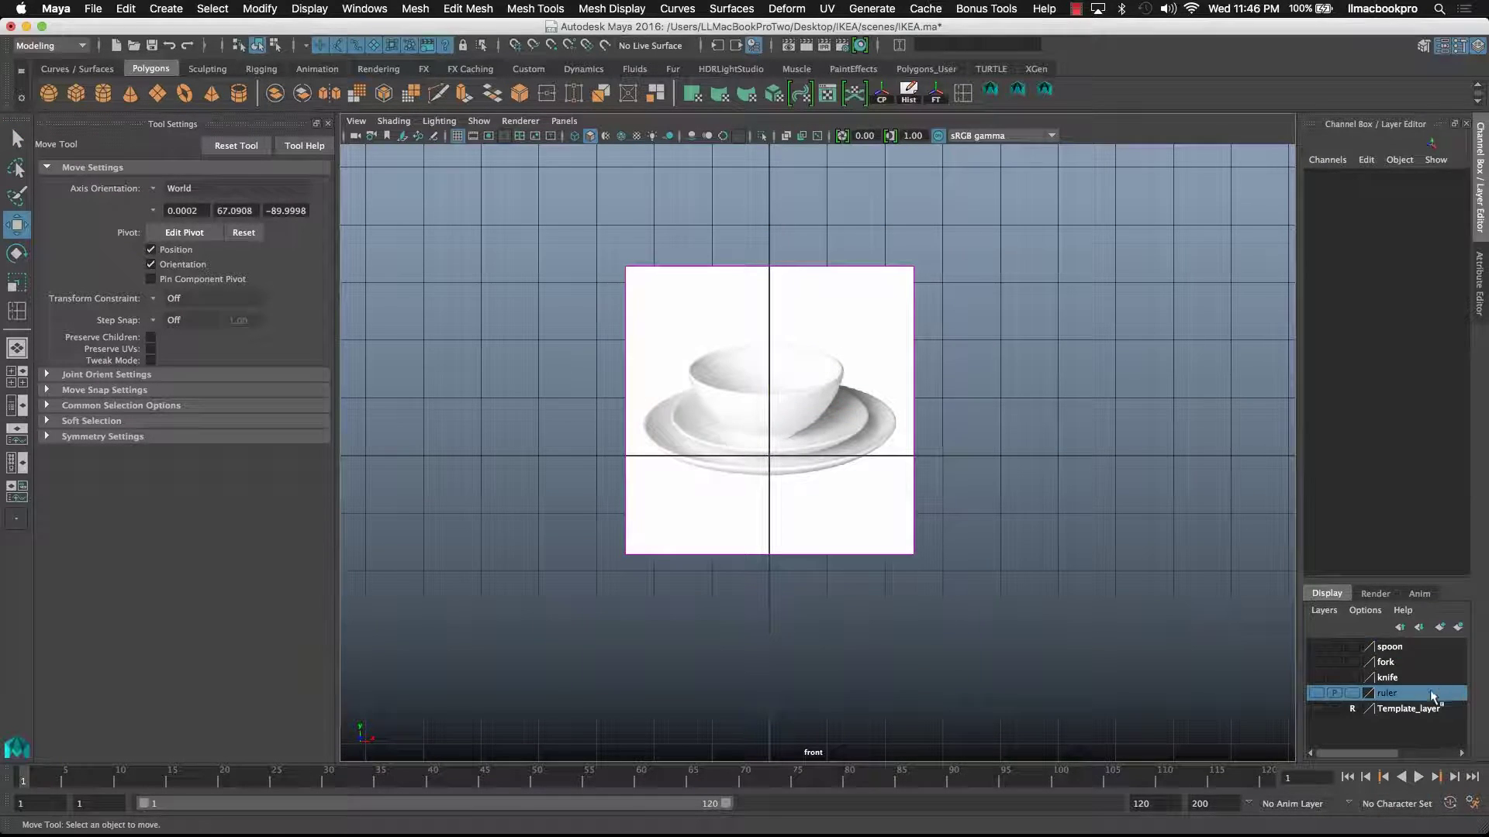
{"action": "double_click", "coordinate": [1419, 698]}
{"action": "scroll", "coordinate": [1100, 579], "scroll_direction": "down", "scroll_amount": 6}
{"action": "scroll", "coordinate": [956, 657], "scroll_direction": "down", "scroll_amount": 3}
{"action": "middle_click_drag", "start_coordinate": [922, 544], "coordinate": [883, 612], "text": "alt"}
{"action": "scroll", "coordinate": [918, 629], "scroll_direction": "down", "scroll_amount": 1}
{"action": "right_click_drag", "start_coordinate": [581, 522], "coordinate": [990, 525], "text": "alt"}
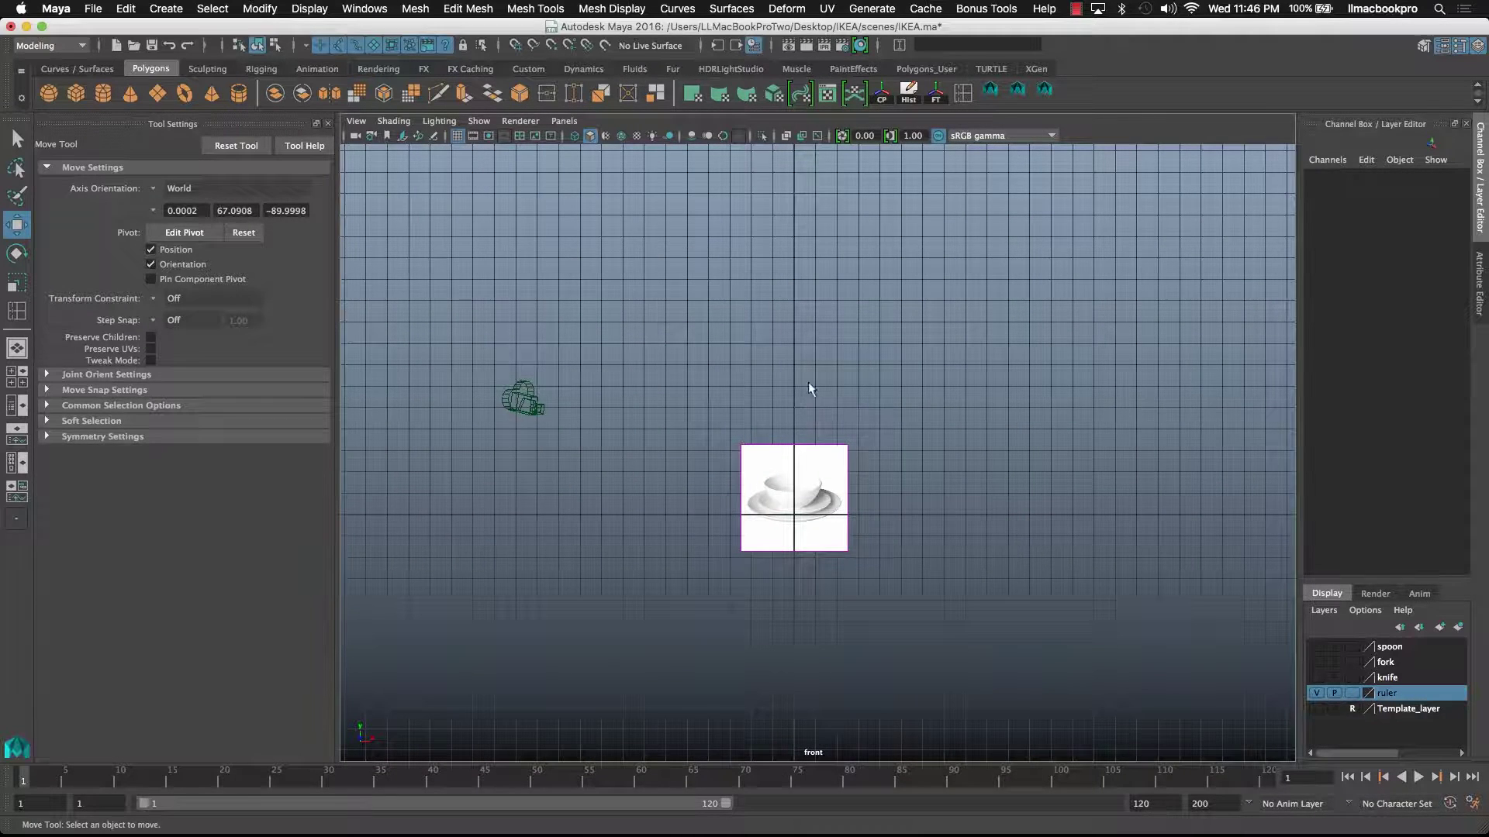
{"action": "key", "text": "space"}
{"action": "scroll", "coordinate": [700, 337], "scroll_direction": "down", "scroll_amount": 5}
{"action": "middle_click_drag", "start_coordinate": [701, 343], "coordinate": [716, 346], "text": "alt"}
{"action": "scroll", "coordinate": [716, 345], "scroll_direction": "down", "scroll_amount": 5}
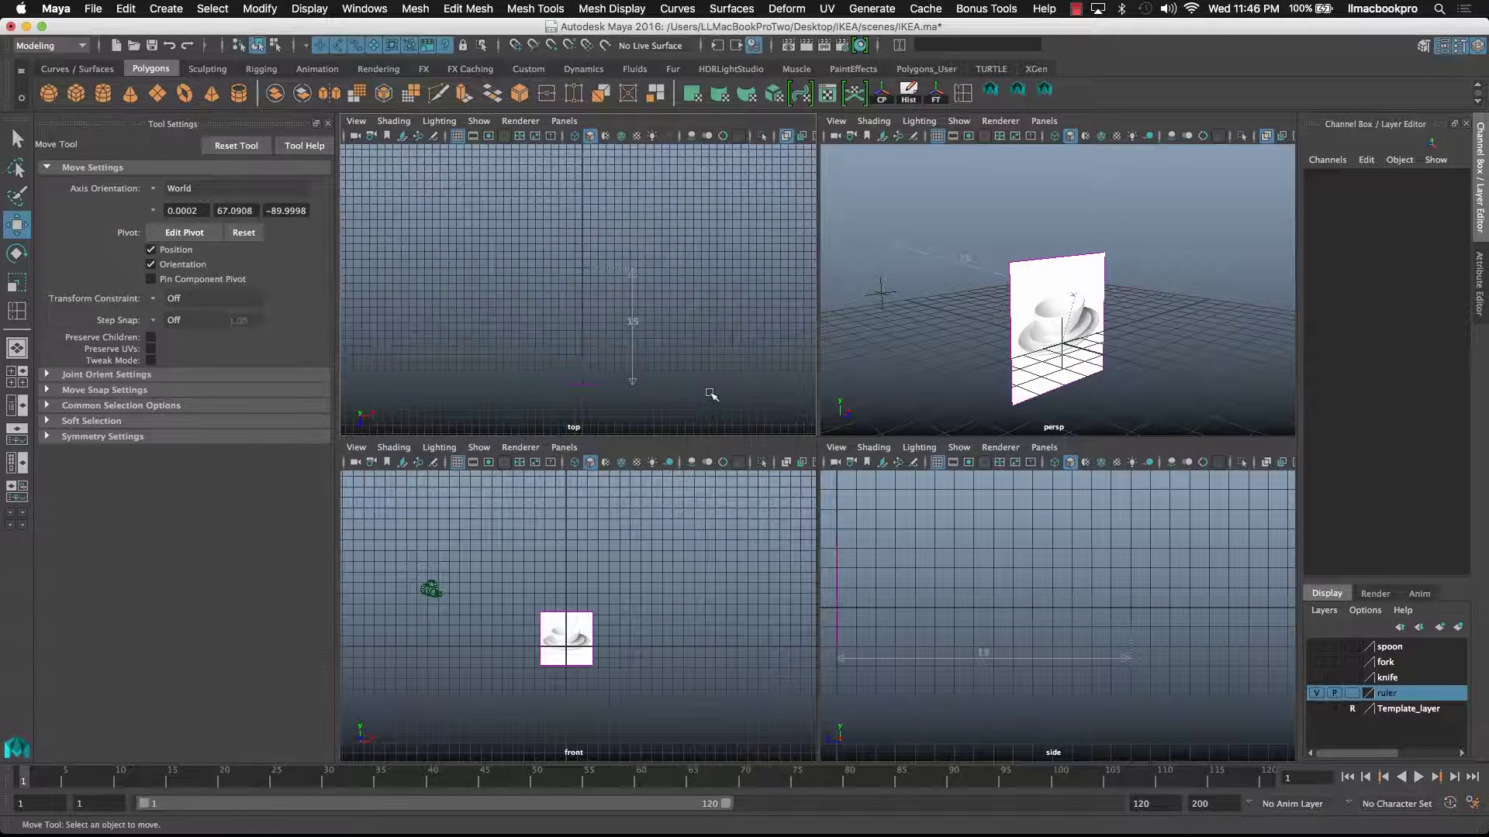
{"action": "right_click_drag", "start_coordinate": [690, 351], "coordinate": [736, 331], "text": "alt"}
{"action": "middle_click_drag", "start_coordinate": [736, 331], "coordinate": [785, 316], "text": "alt"}
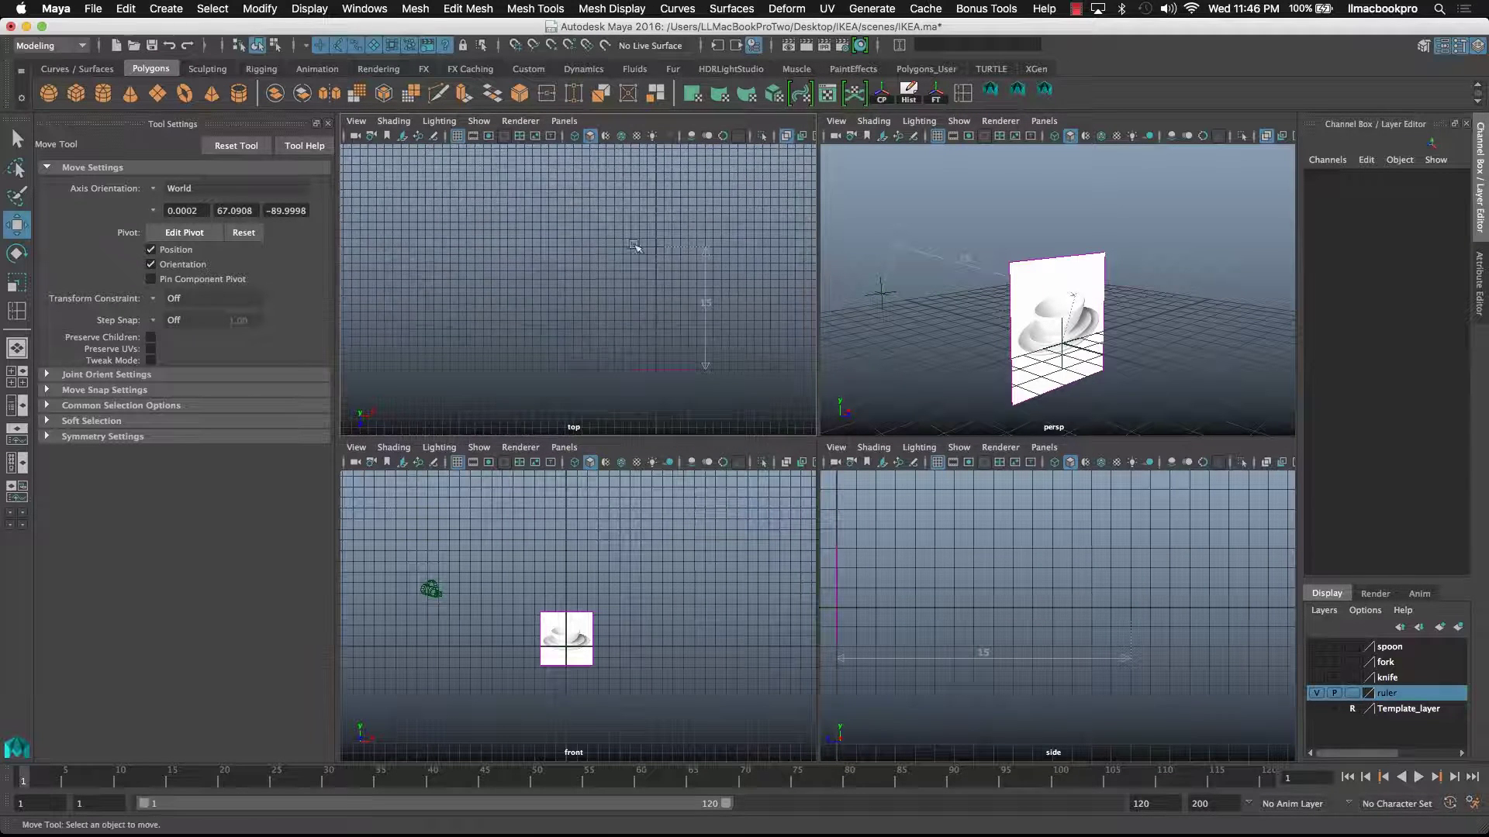
- Select the ruler's far locator and move it beside the image plane, to about Translate Y 2.4 and Translate Z -0.35
{"action": "left_click_drag", "start_coordinate": [637, 241], "coordinate": [670, 264]}
{"action": "left_click", "coordinate": [749, 303]}
{"action": "left_click", "coordinate": [704, 302]}
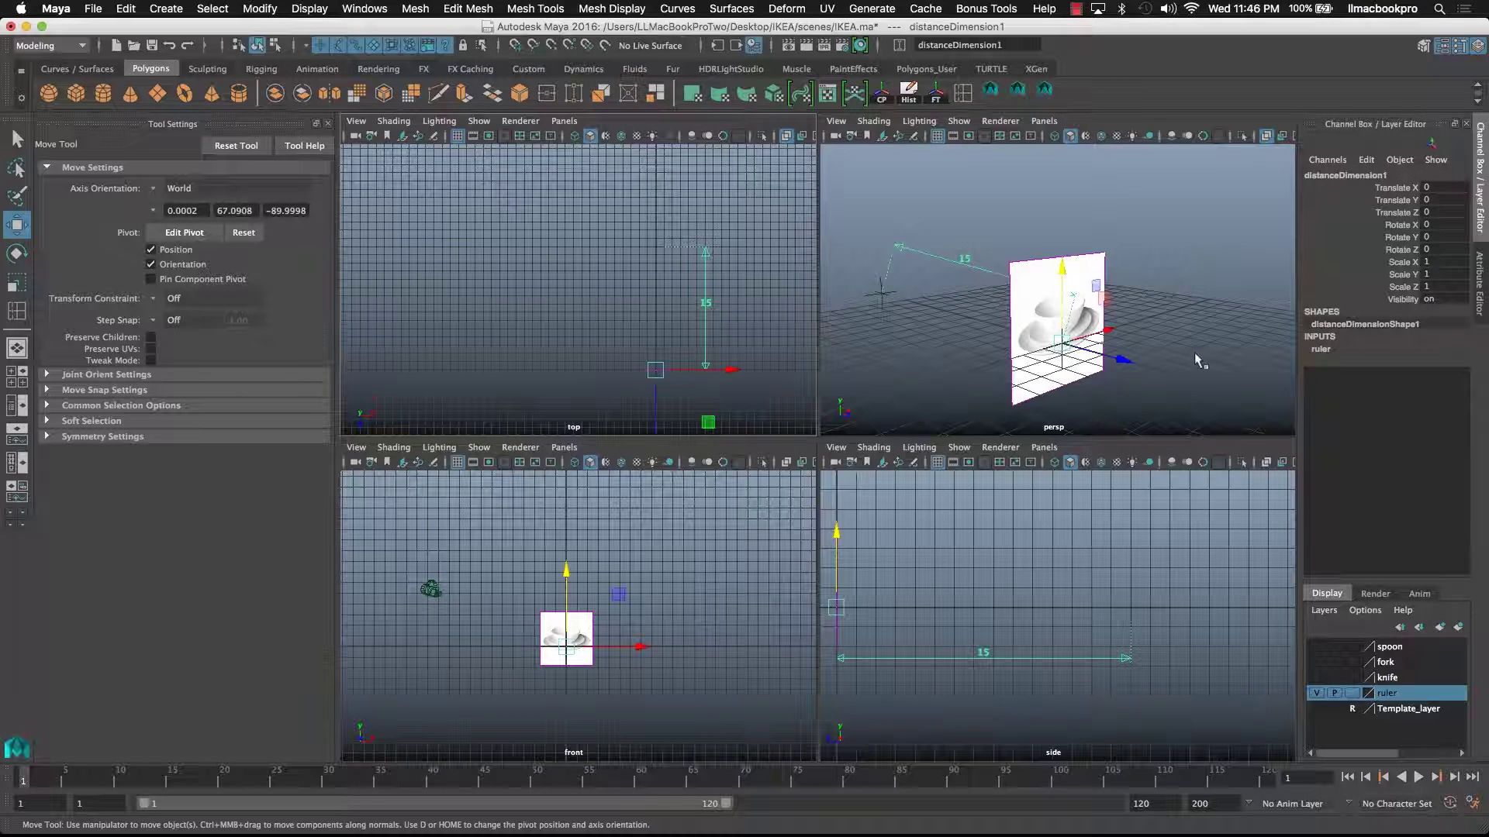
{"action": "left_click", "coordinate": [657, 251]}
{"action": "left_click_drag", "start_coordinate": [636, 240], "coordinate": [681, 279]}
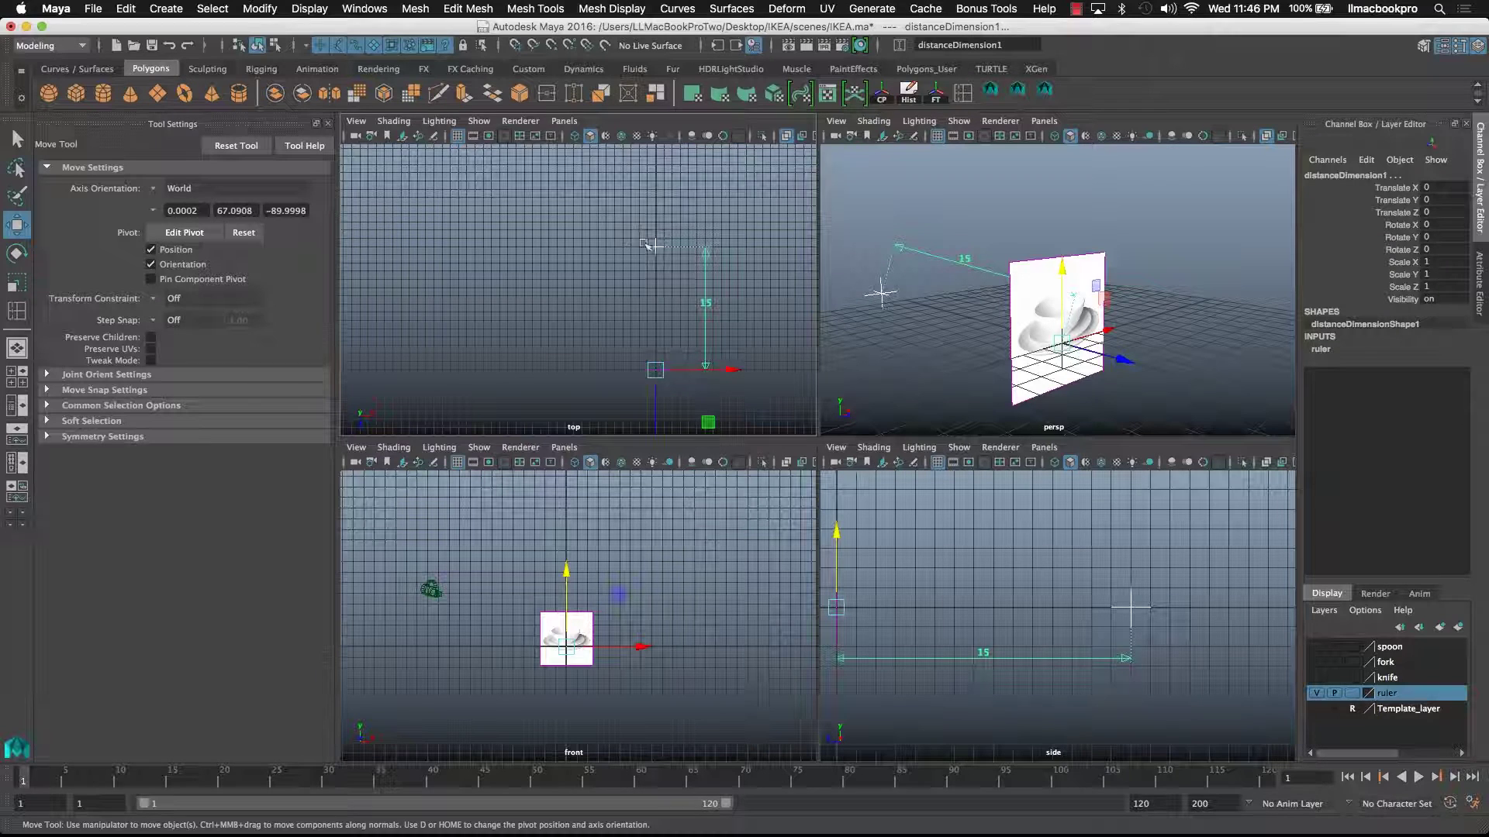
{"action": "left_click", "coordinate": [659, 333]}
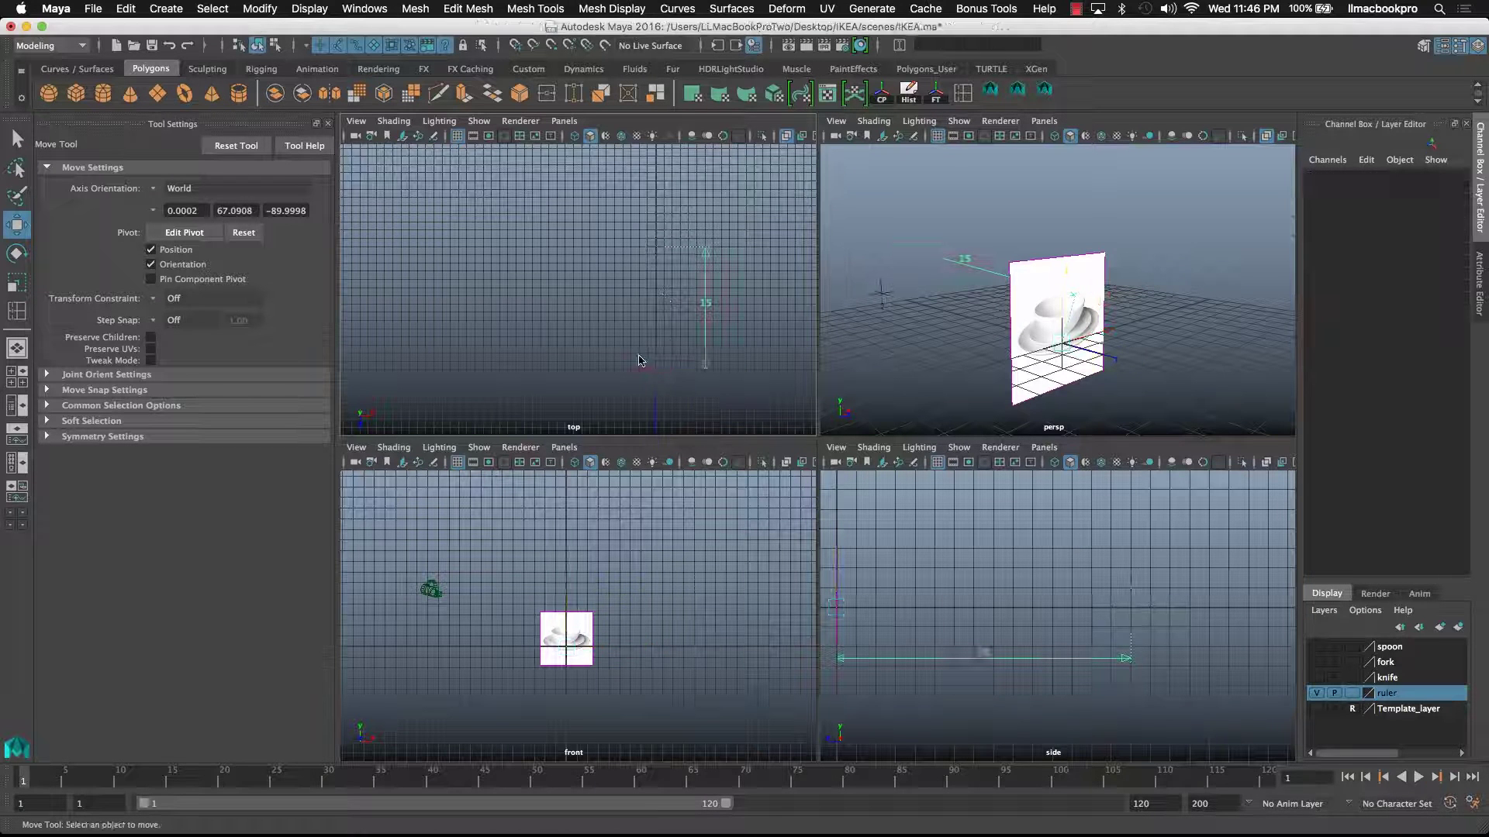
{"action": "left_click_drag", "start_coordinate": [639, 355], "coordinate": [670, 383]}
{"action": "left_click", "coordinate": [656, 249]}
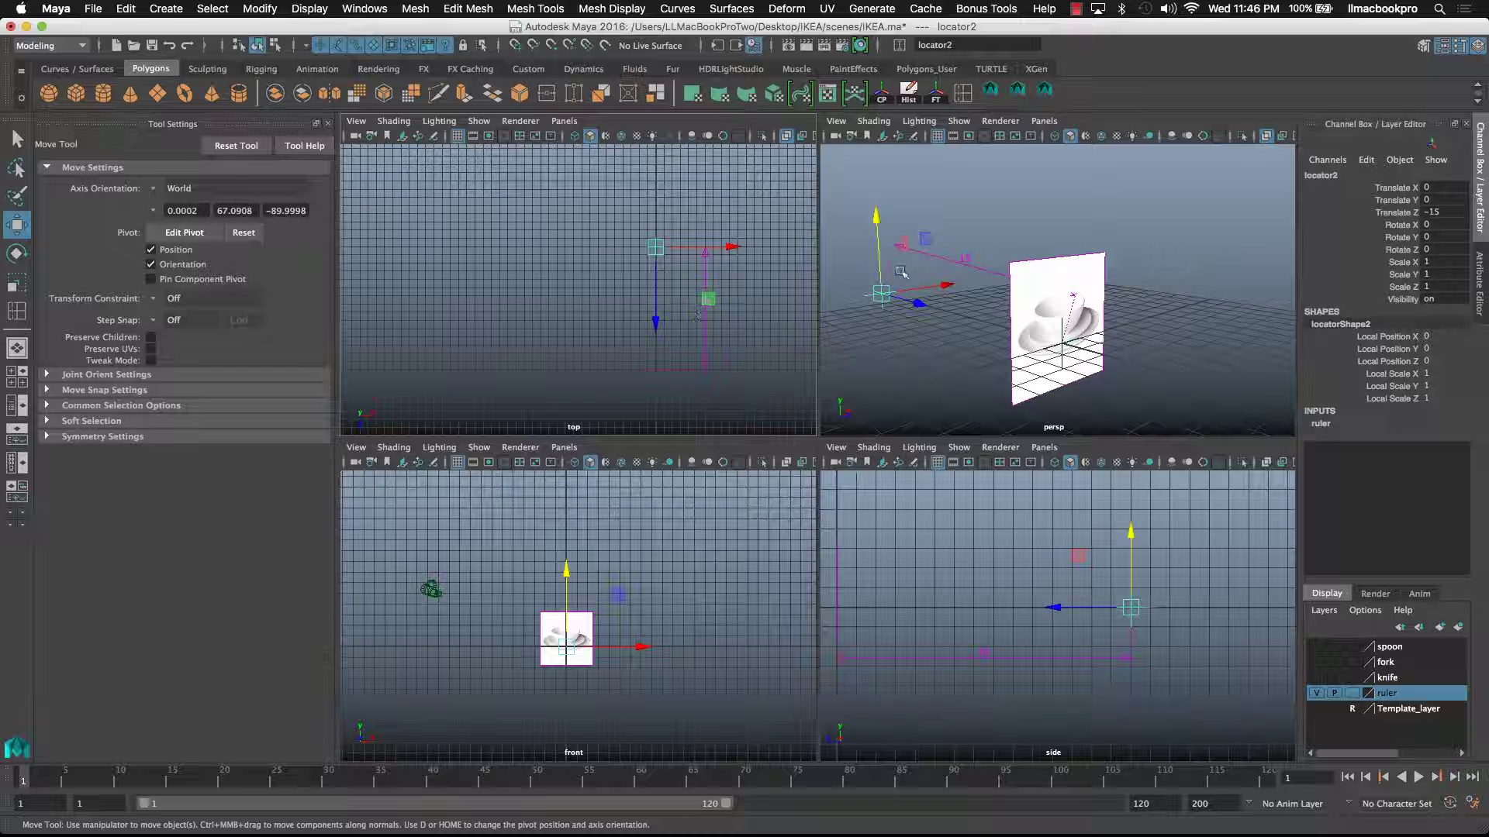
{"action": "left_click_drag", "start_coordinate": [877, 220], "coordinate": [873, 173]}
{"action": "left_click_drag", "start_coordinate": [891, 261], "coordinate": [1188, 346]}
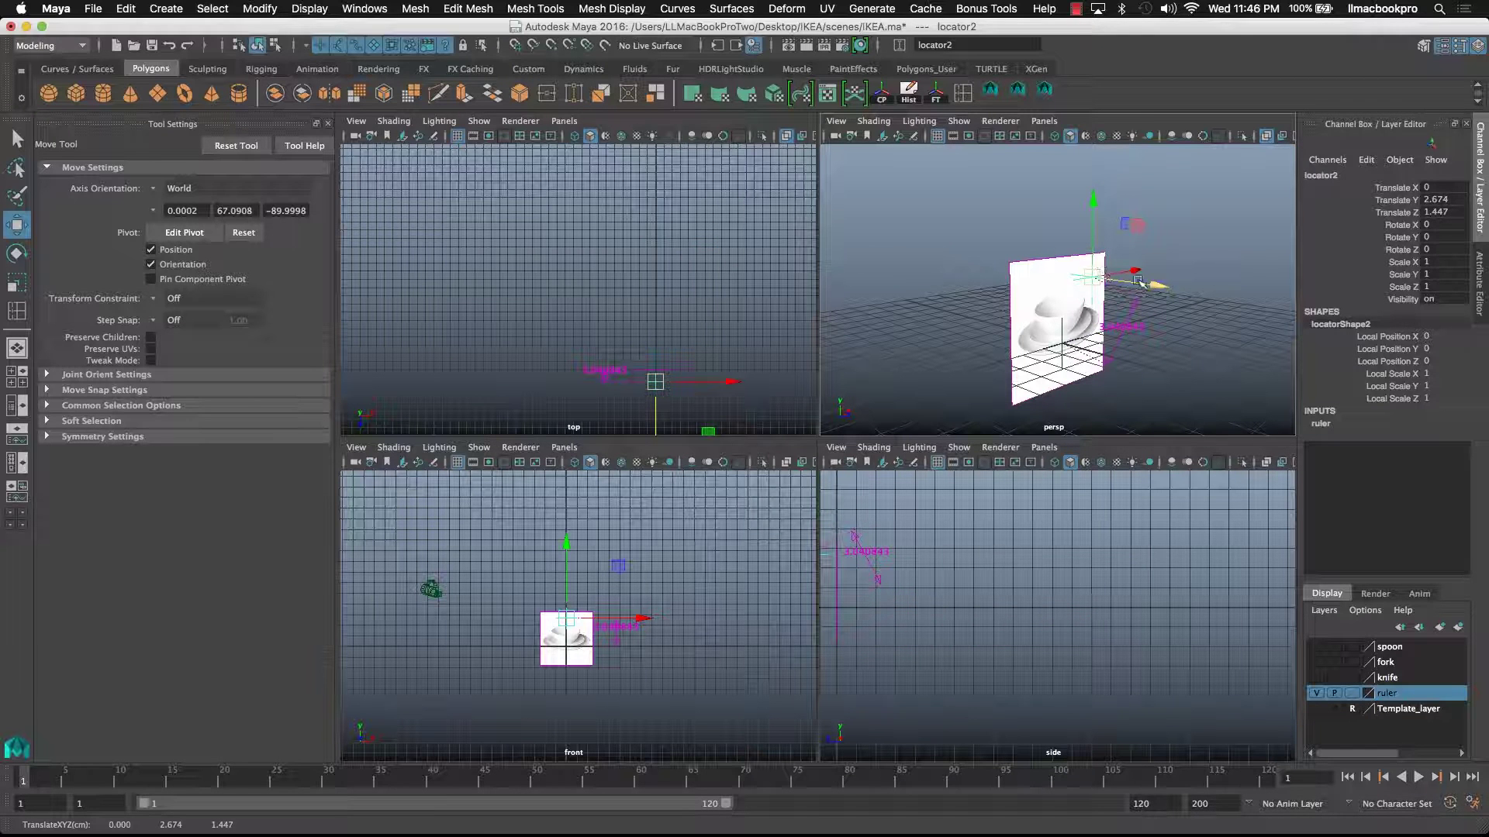
{"action": "left_click_drag", "start_coordinate": [1138, 281], "coordinate": [1055, 202]}
- Raise the ruler's upper locator in the front view until the ruler spans about 5.9 units
{"action": "scroll", "coordinate": [472, 622], "scroll_direction": "up", "scroll_amount": 5}
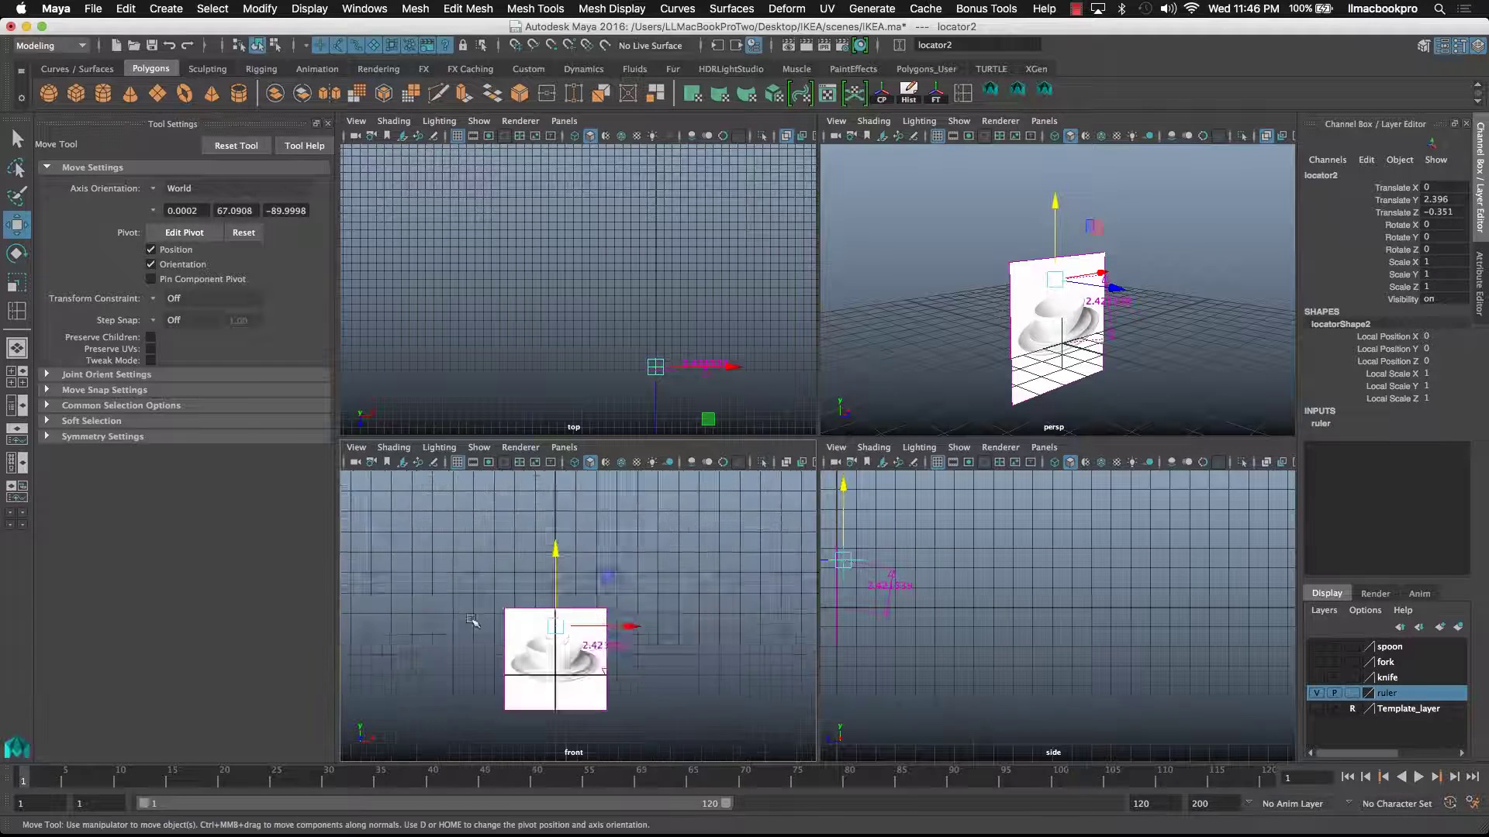
{"action": "scroll", "coordinate": [473, 620], "scroll_direction": "up", "scroll_amount": 3}
{"action": "scroll", "coordinate": [559, 605], "scroll_direction": "down", "scroll_amount": 4}
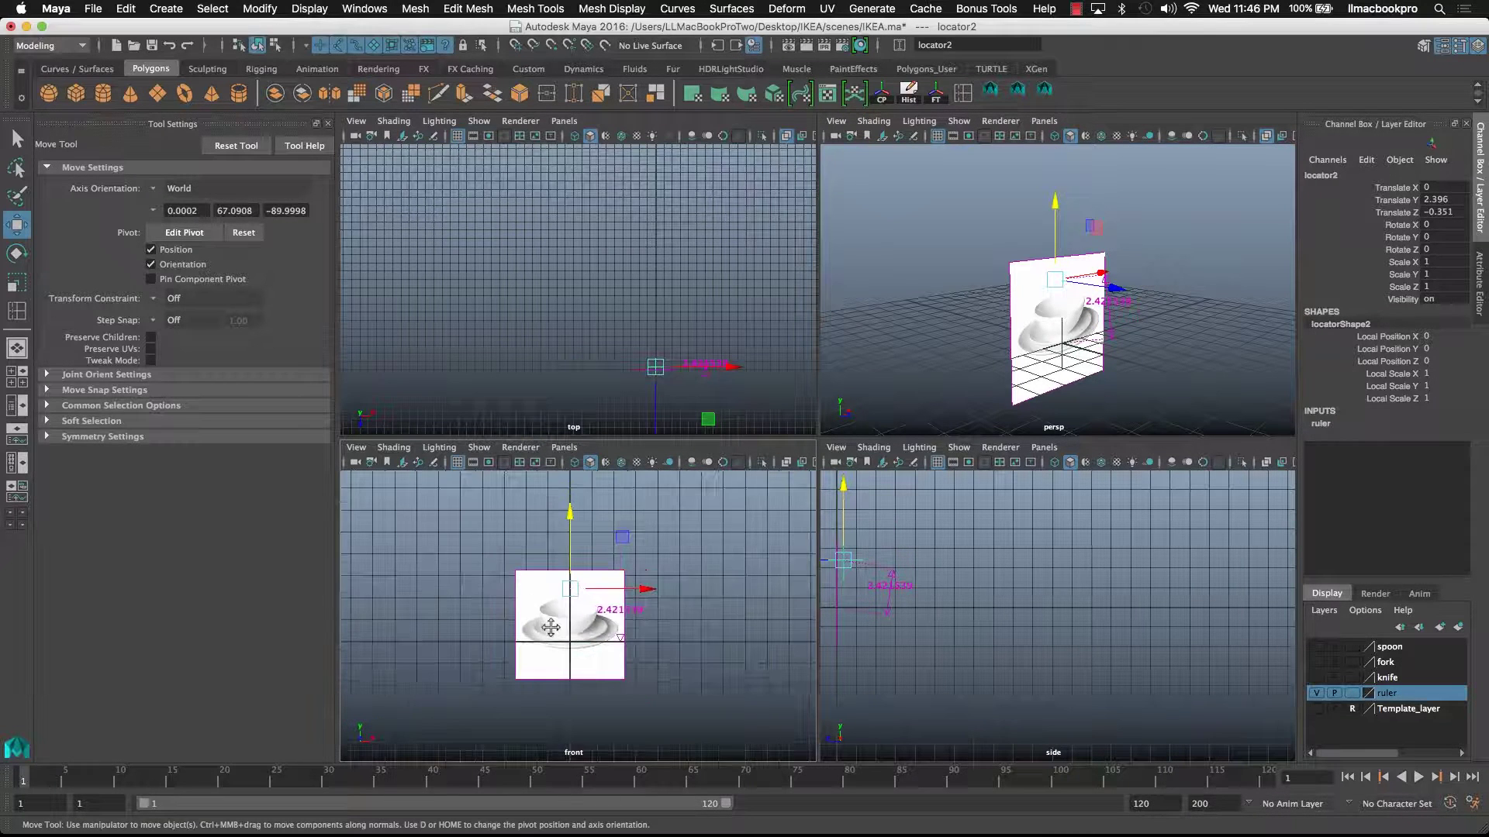
{"action": "middle_click_drag", "start_coordinate": [551, 627], "coordinate": [552, 636], "text": "alt"}
{"action": "left_click_drag", "start_coordinate": [570, 515], "coordinate": [573, 441]}
{"action": "left_click", "coordinate": [617, 645]}
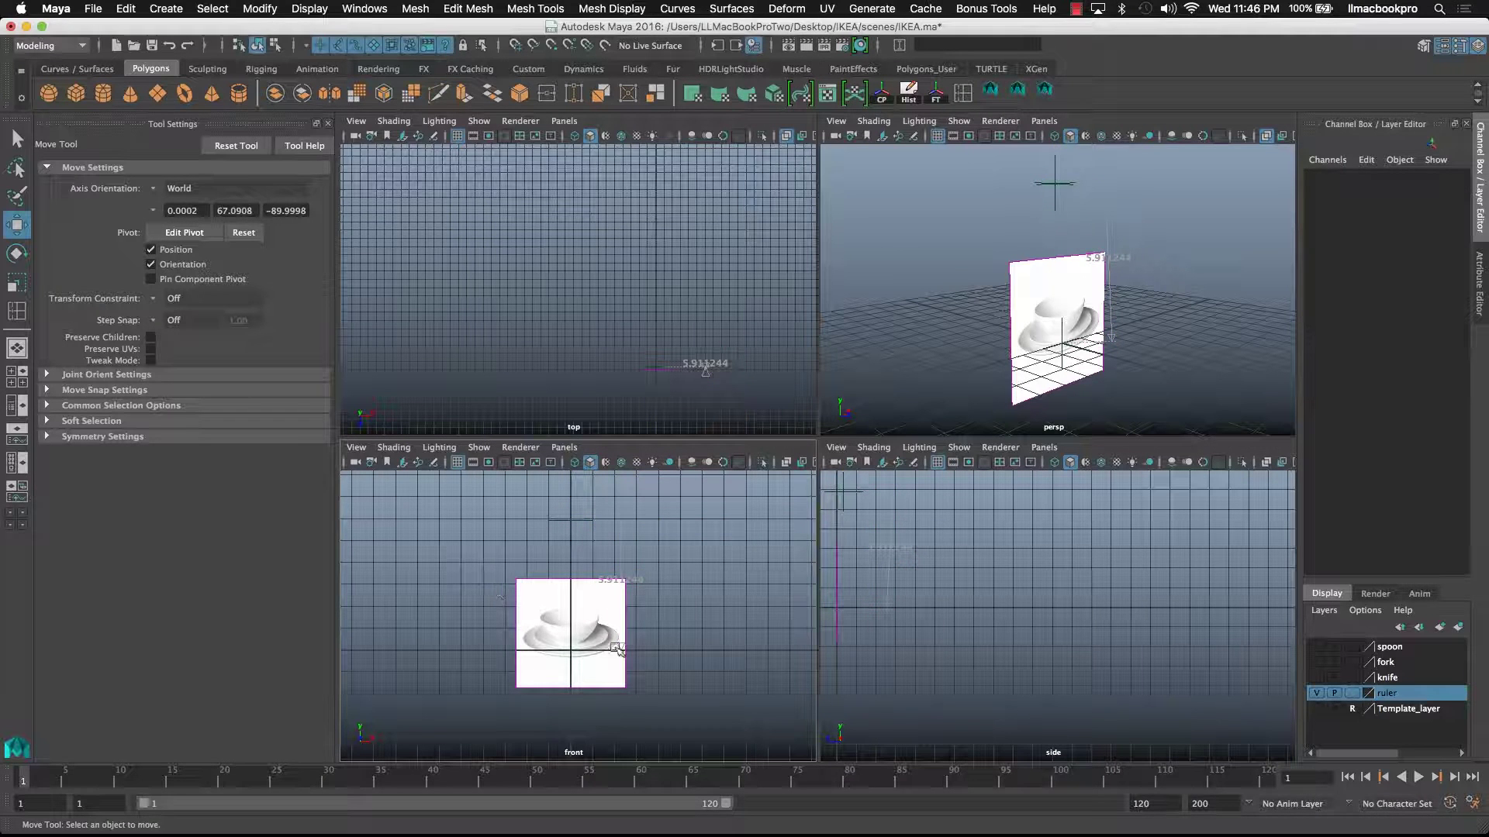
- Scale the bowl image plane uniformly to about 3.02 and raise it to a Translate Y of about 1.7
{"action": "left_click", "coordinate": [552, 634]}
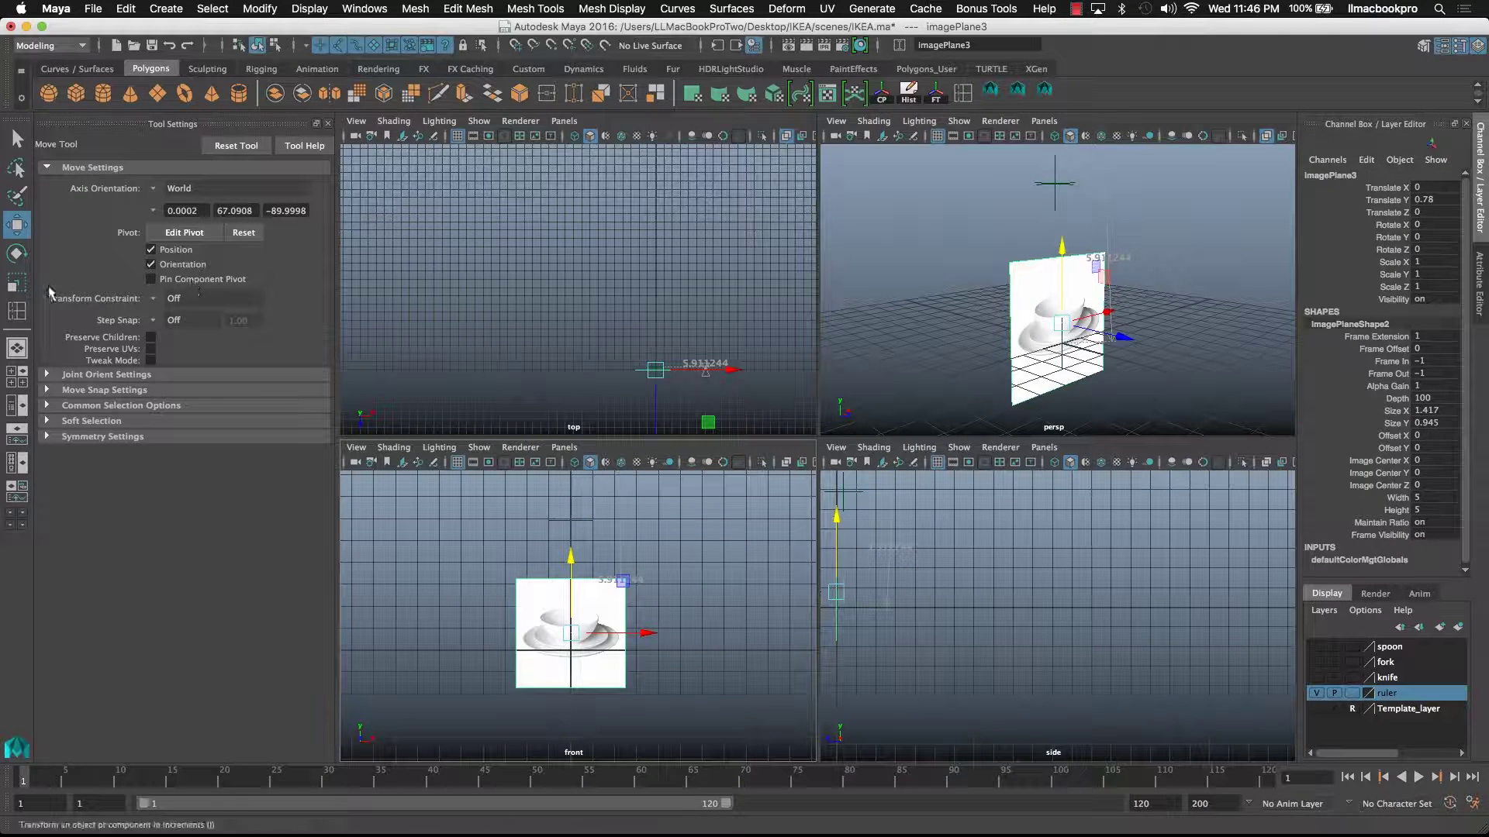
{"action": "left_click", "coordinate": [17, 282]}
{"action": "left_click_drag", "start_coordinate": [571, 634], "coordinate": [776, 630]}
{"action": "left_click", "coordinate": [16, 225]}
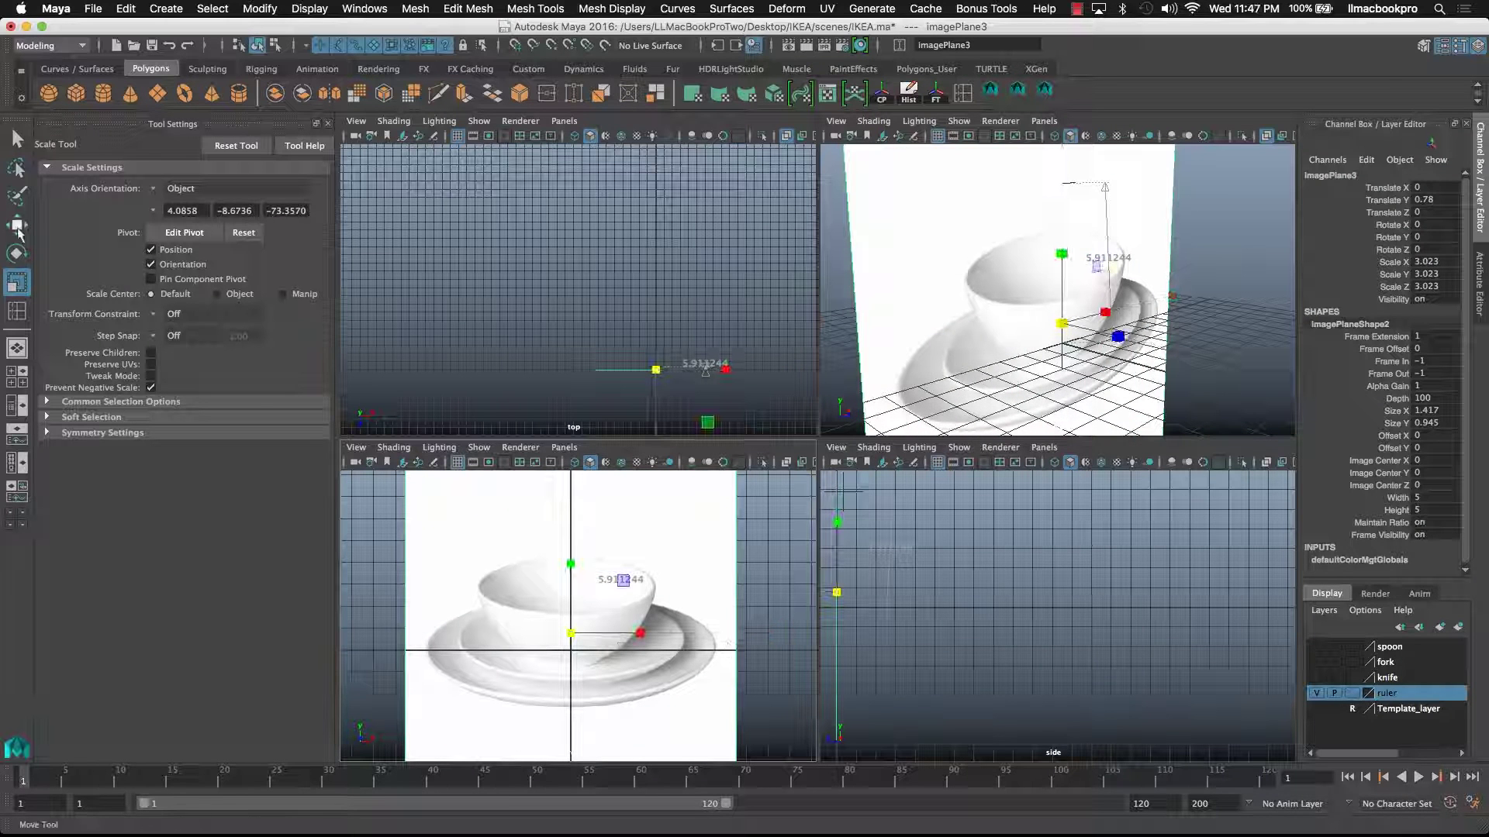
{"action": "left_click_drag", "start_coordinate": [571, 550], "coordinate": [571, 542]}
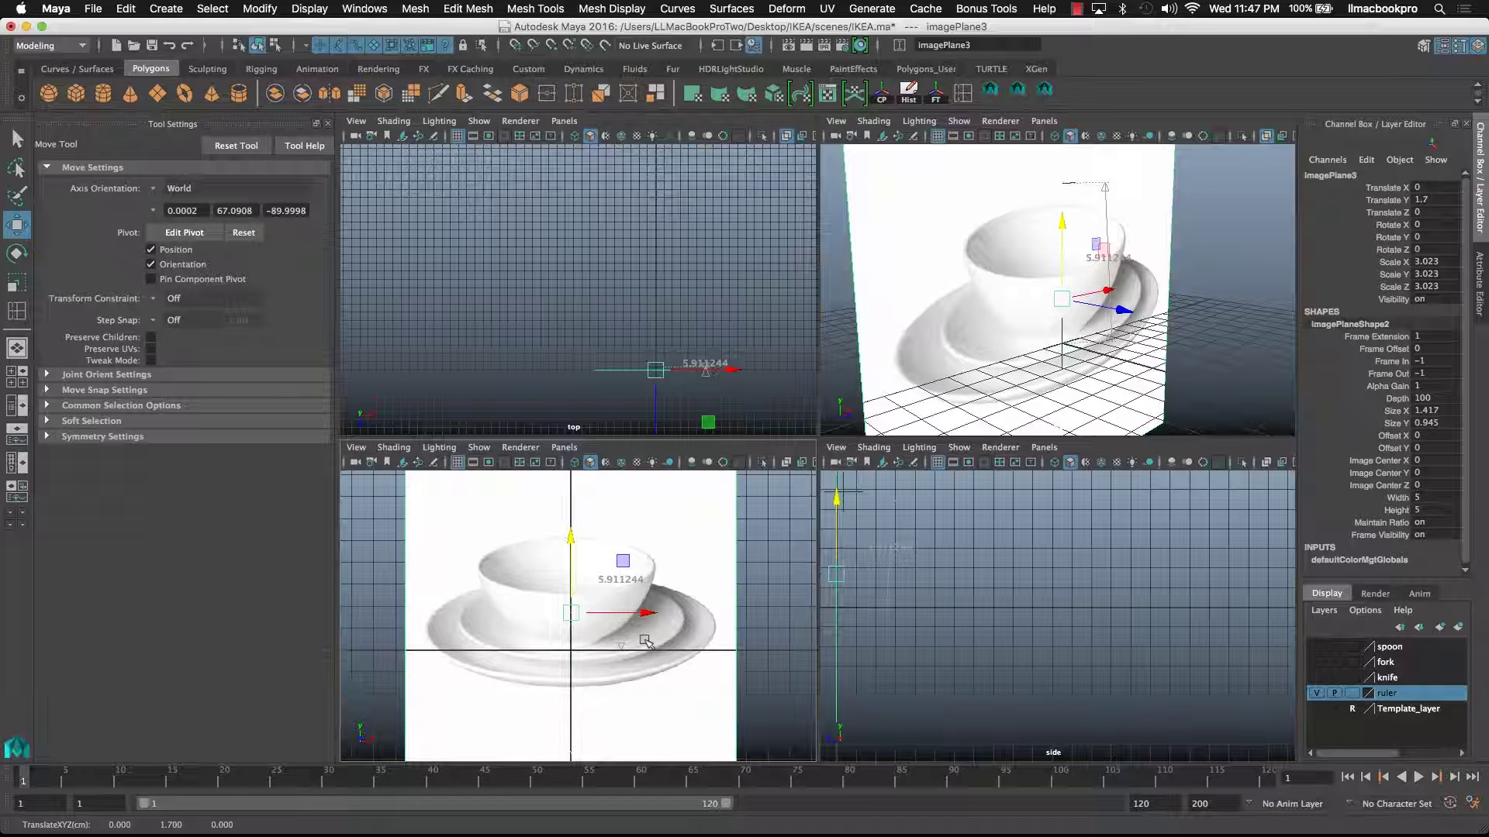
{"action": "scroll", "coordinate": [646, 641], "scroll_direction": "up", "scroll_amount": 3}
{"action": "scroll", "coordinate": [650, 636], "scroll_direction": "down", "scroll_amount": 4}
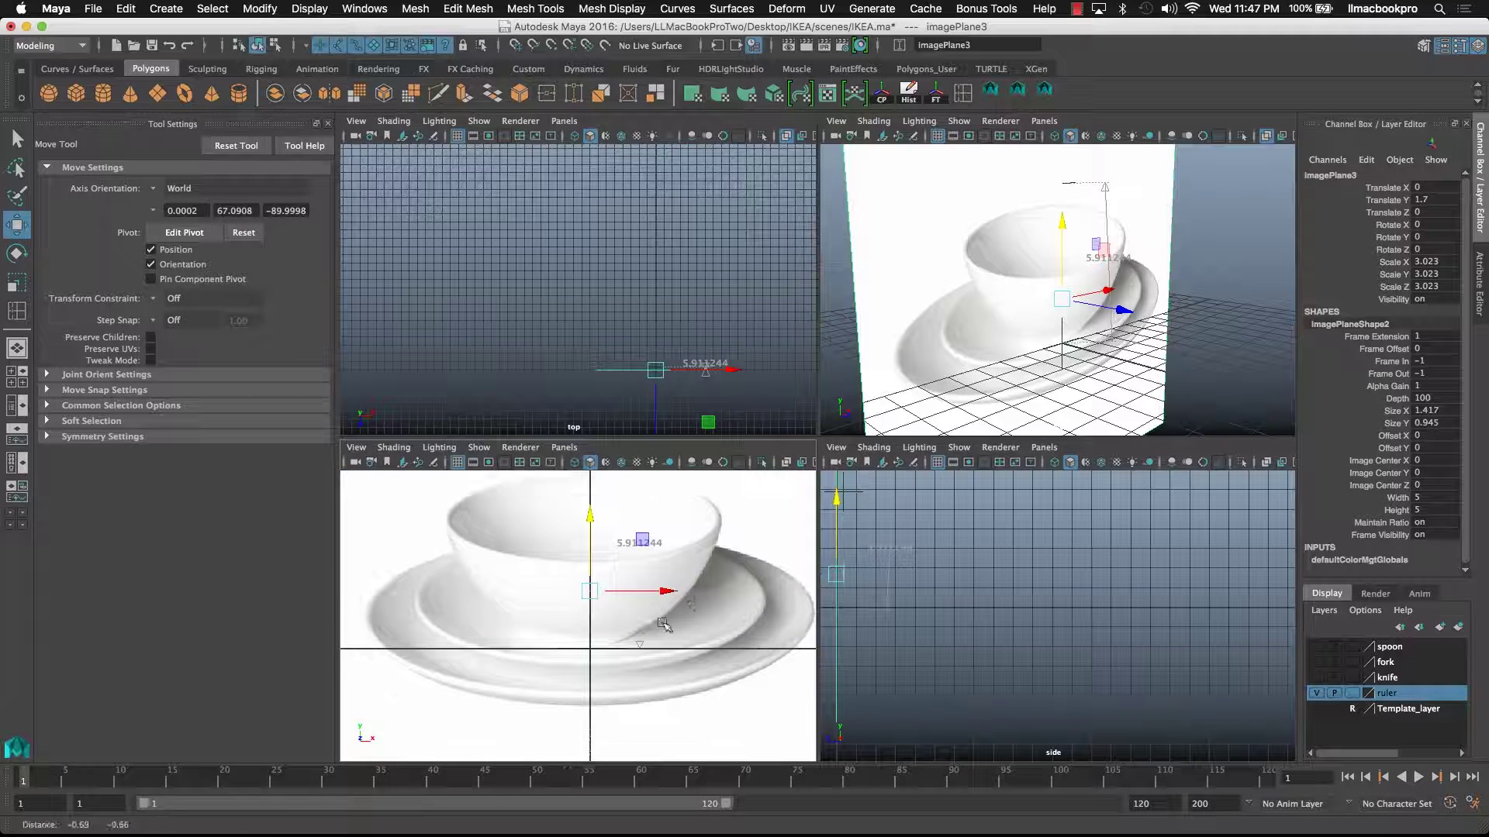
{"action": "scroll", "coordinate": [655, 630], "scroll_direction": "down", "scroll_amount": 3}
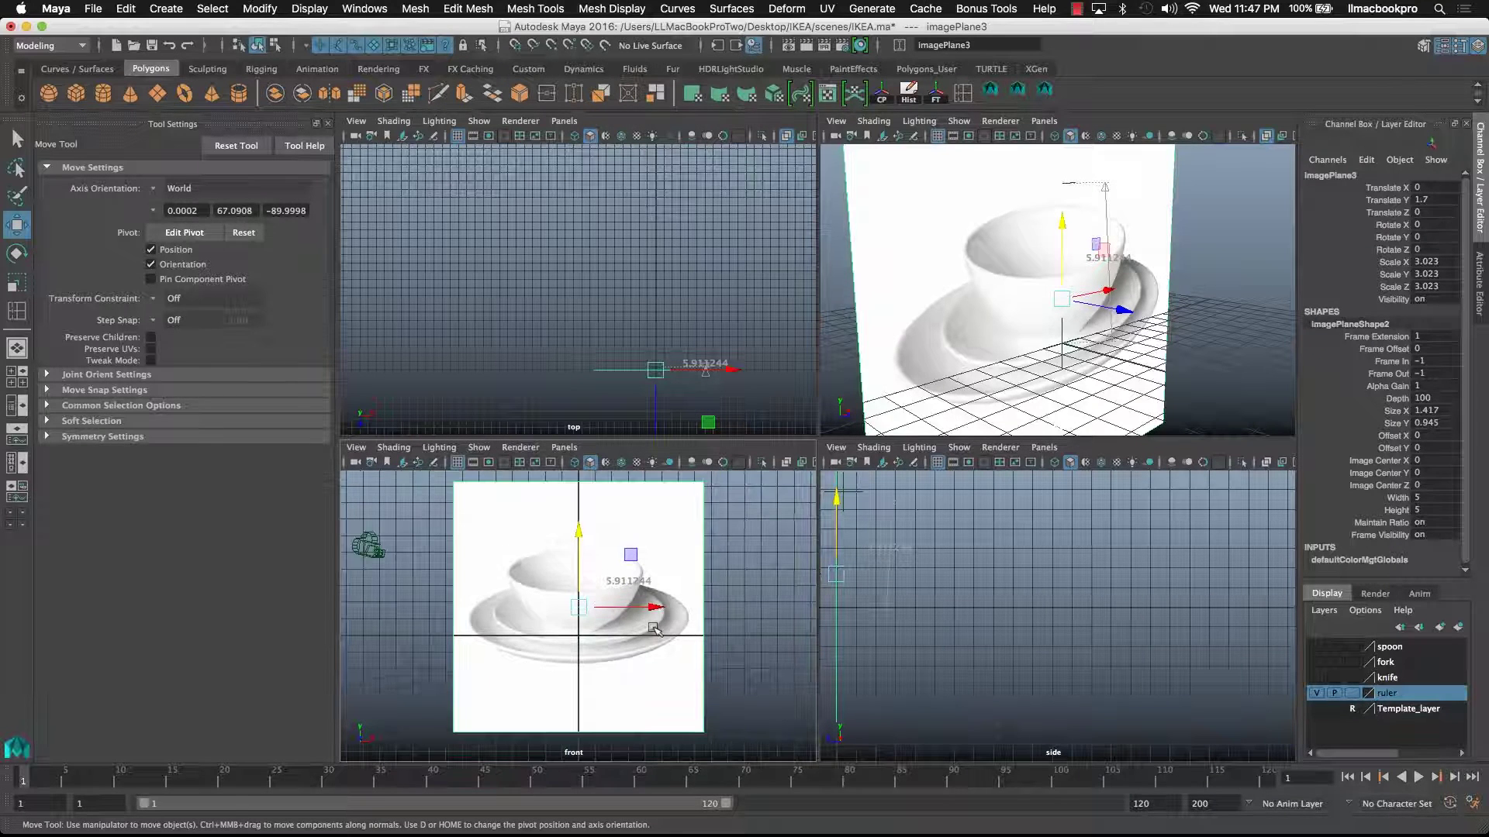
- Push the bowl image plane back behind the grid to a Translate Z of about -0.85
{"action": "left_click_drag", "start_coordinate": [657, 417], "coordinate": [658, 412]}
{"action": "scroll", "coordinate": [620, 620], "scroll_direction": "up", "scroll_amount": 4}
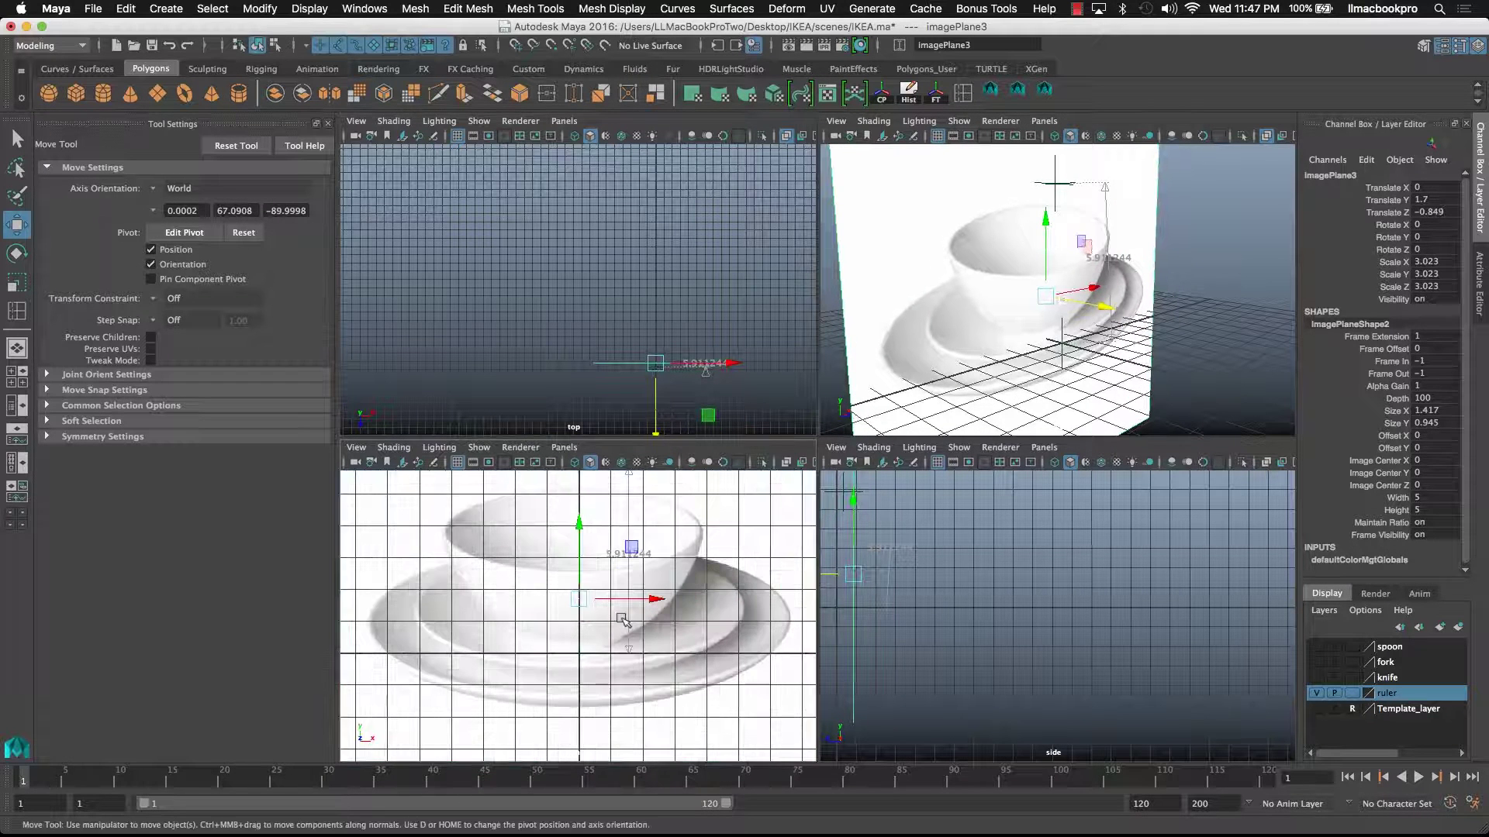
{"action": "mouse_move", "coordinate": [621, 620]}
{"action": "middle_mouse_down", "text": "alt"}
{"action": "mouse_move", "coordinate": [622, 652]}
{"action": "mouse_move", "coordinate": [625, 632]}
{"action": "middle_mouse_up", "text": "alt"}
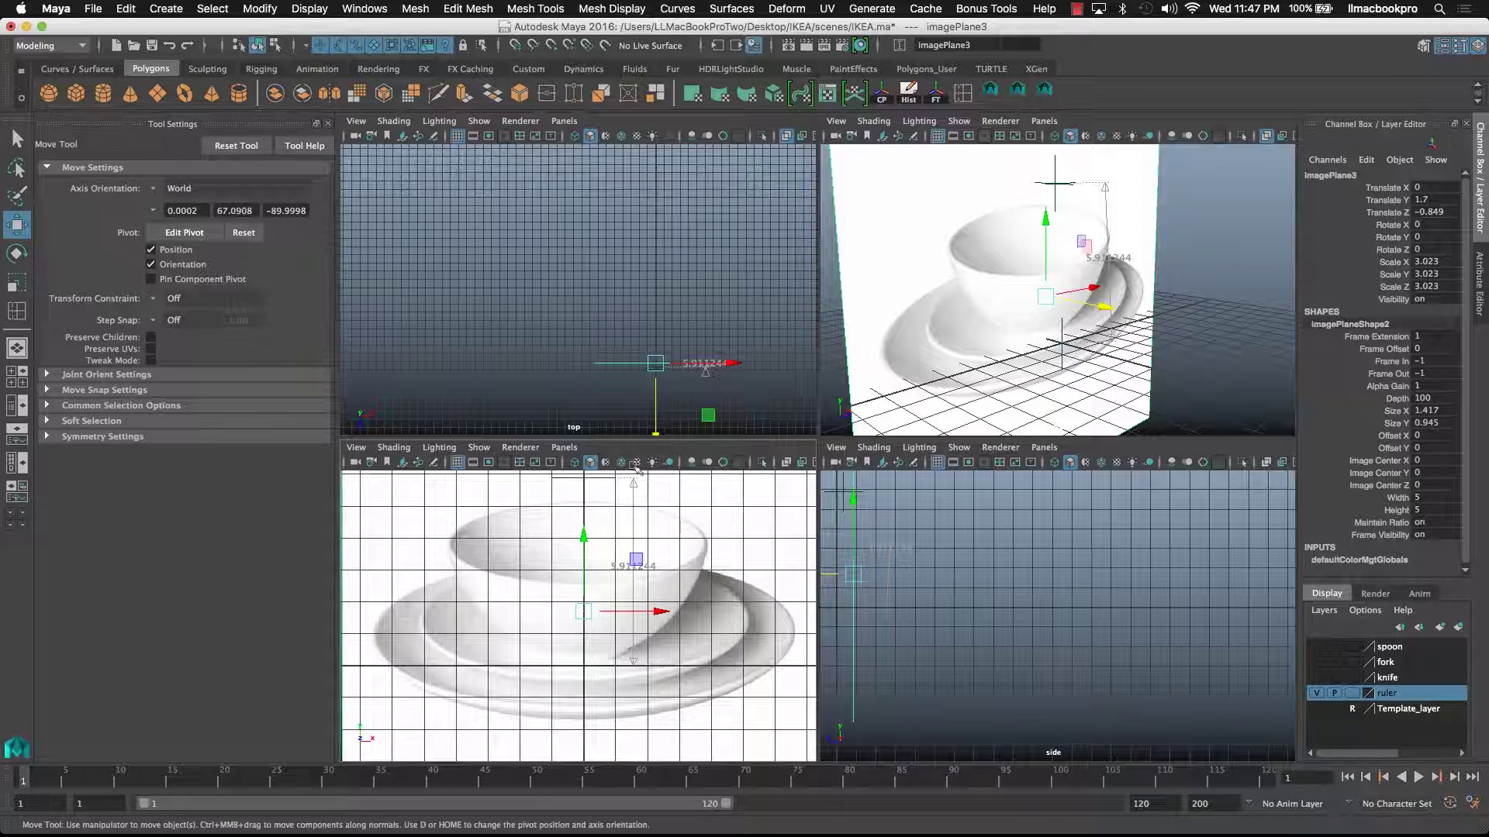
- Select the ruler's dimension together with its upper locator and raise them by about 0.22 units
{"action": "middle_click_drag", "start_coordinate": [614, 511], "coordinate": [622, 561], "text": "alt"}
{"action": "left_click_drag", "start_coordinate": [595, 519], "coordinate": [610, 548]}
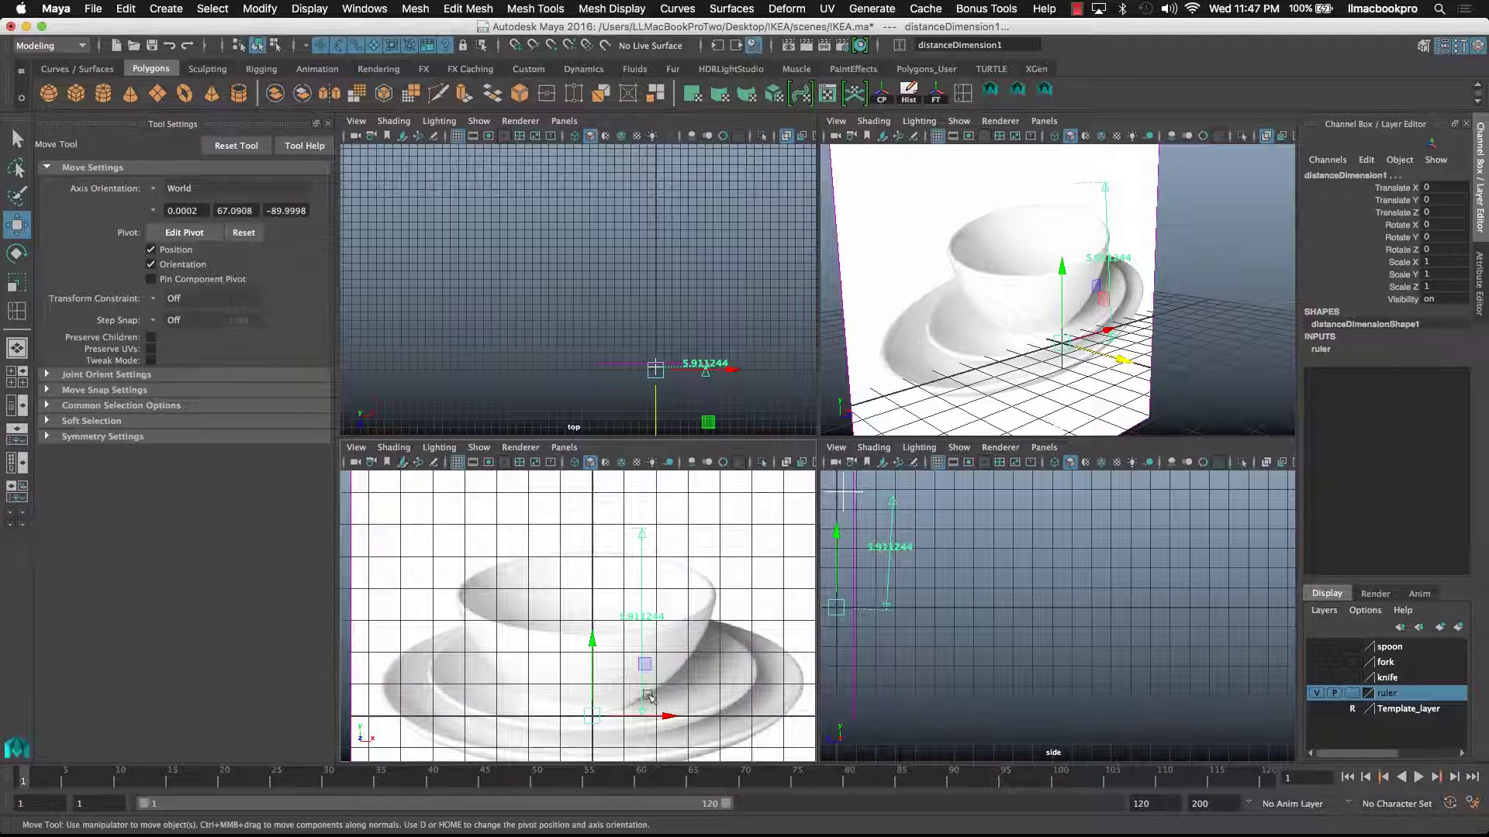
{"action": "mouse_move", "coordinate": [593, 645]}
{"action": "left_mouse_down"}
{"action": "mouse_move", "coordinate": [597, 672]}
{"action": "mouse_move", "coordinate": [595, 636]}
{"action": "left_mouse_up"}
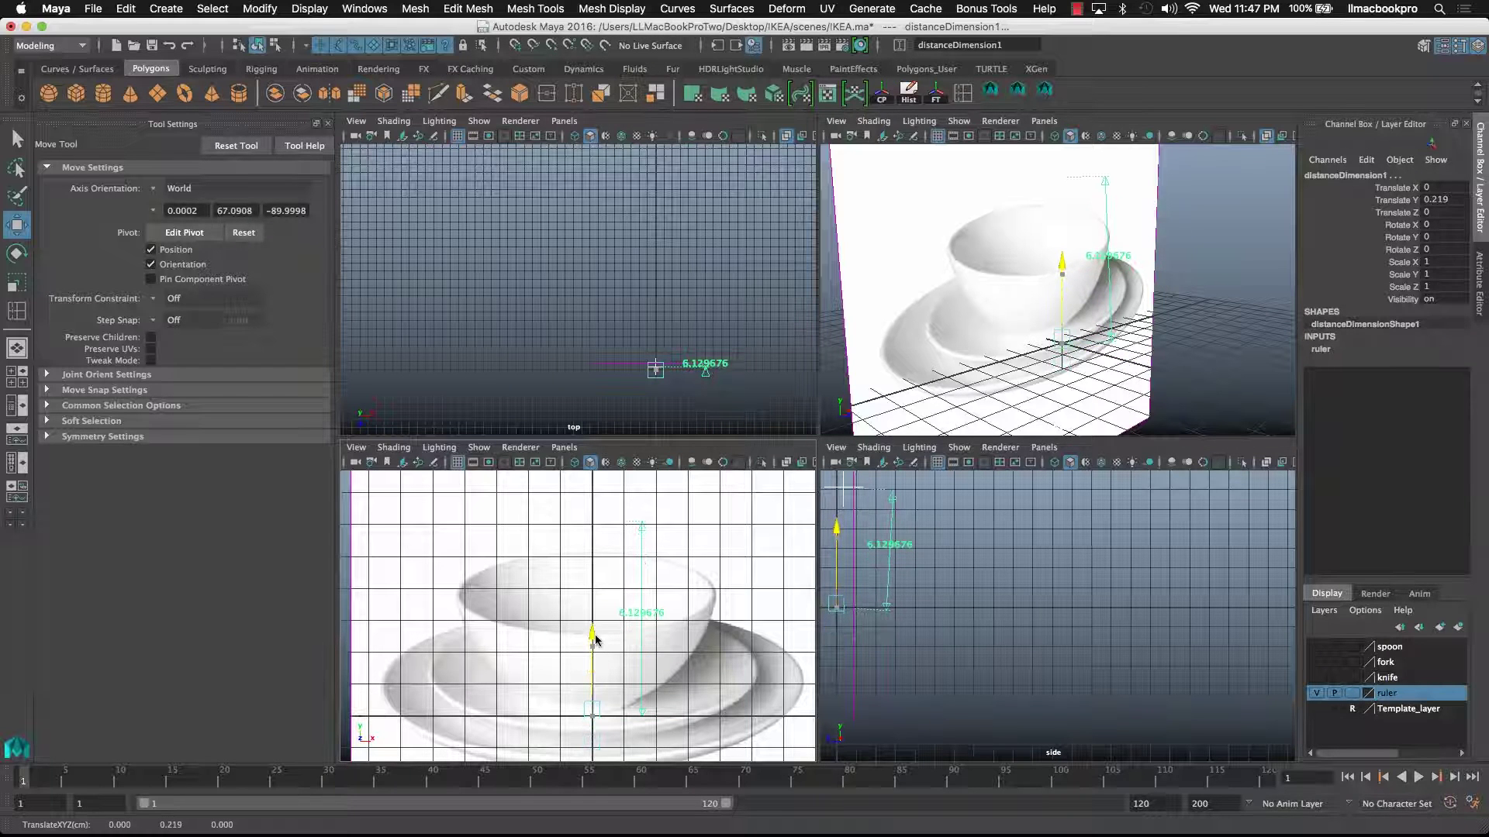
{"action": "left_click", "coordinate": [585, 586]}
- Scale the bowl image plane uniformly to about 4.16 and raise it to a Translate Y of about 3.24
{"action": "scroll", "coordinate": [592, 668], "scroll_direction": "down", "scroll_amount": 3}
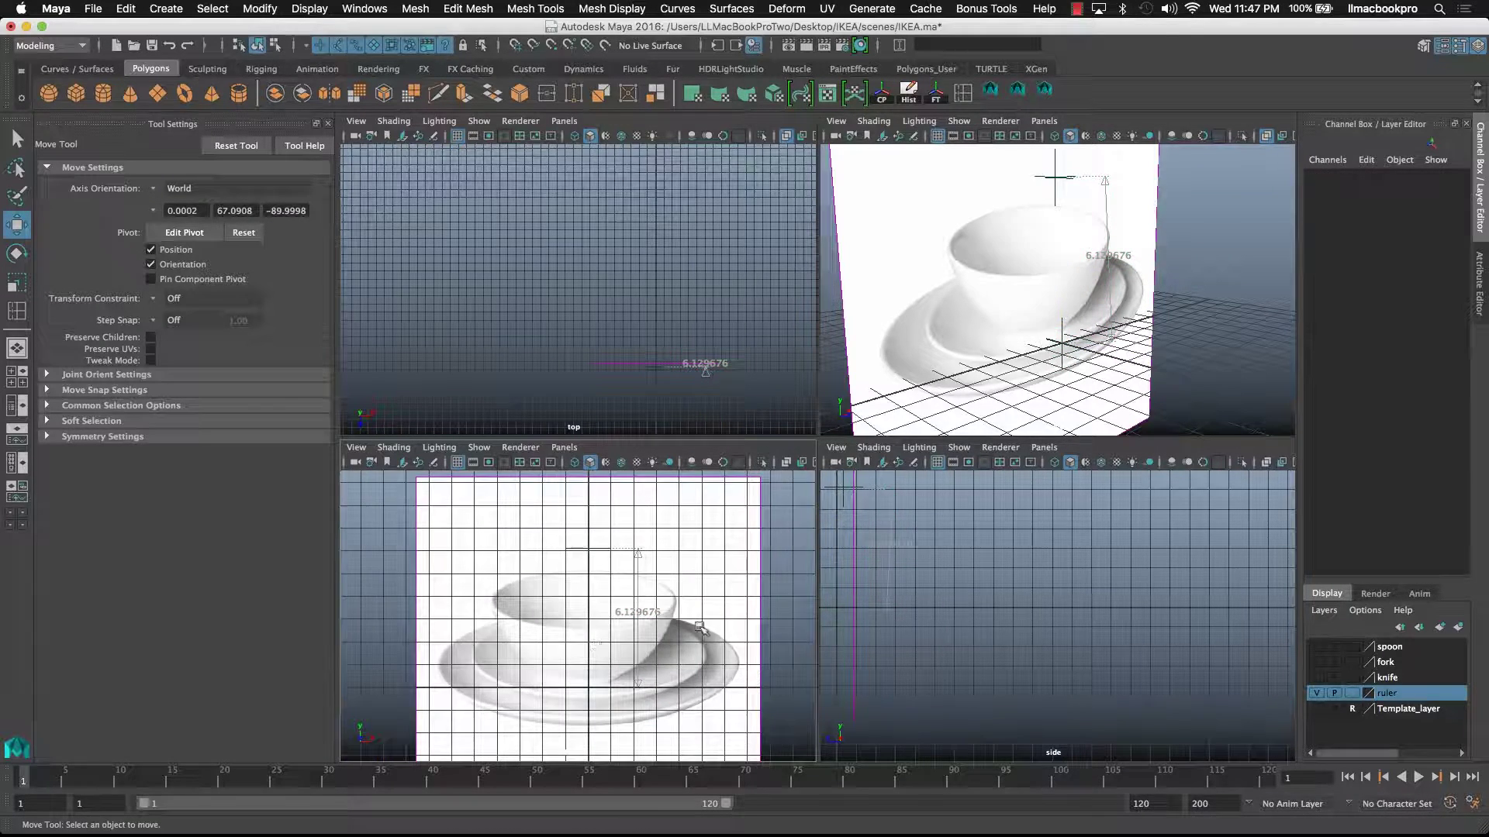
{"action": "left_click", "coordinate": [752, 637]}
{"action": "key", "text": "r"}
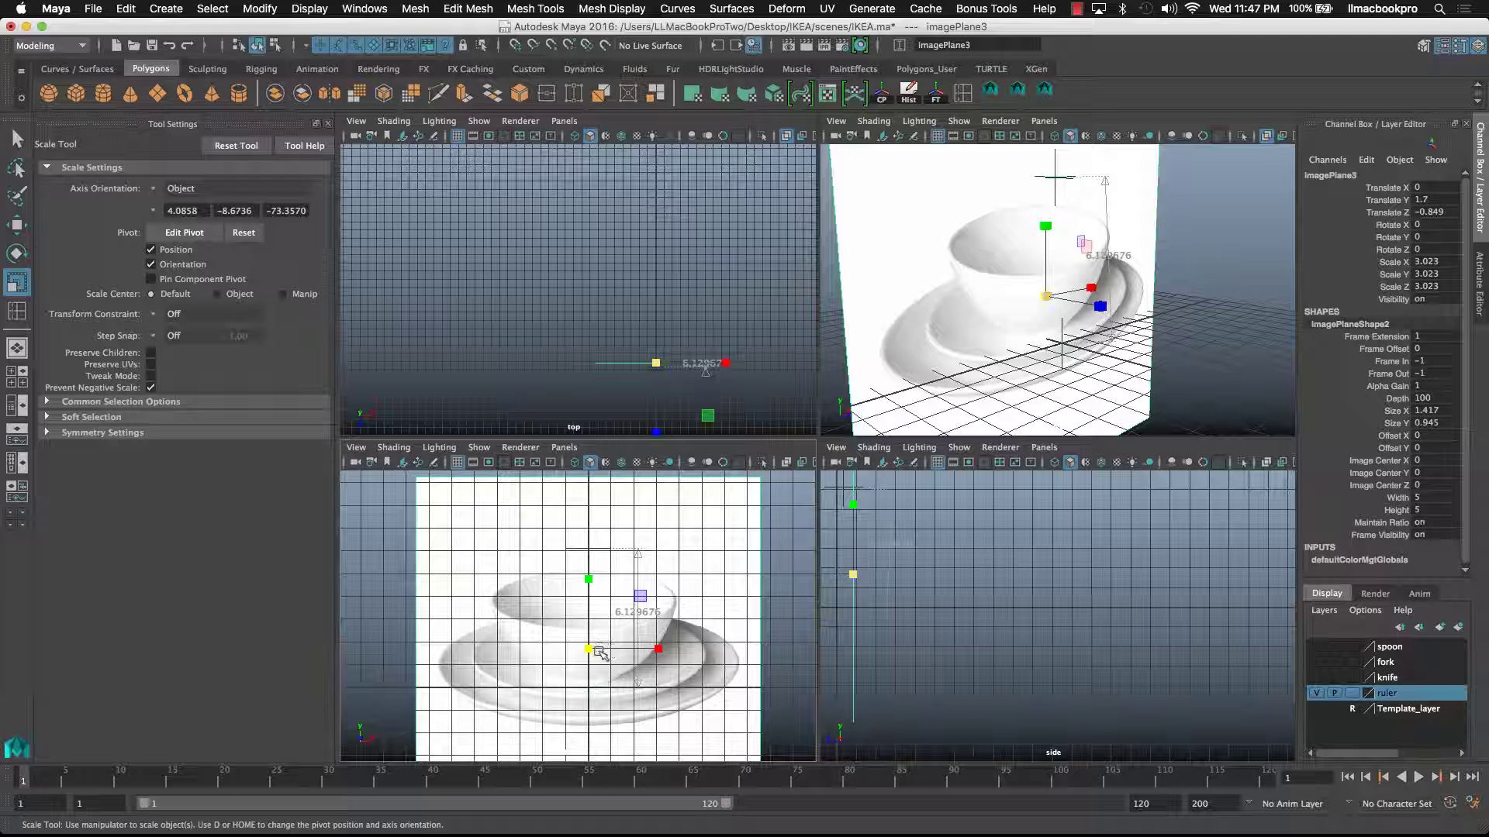
{"action": "left_click_drag", "start_coordinate": [599, 653], "coordinate": [669, 629]}
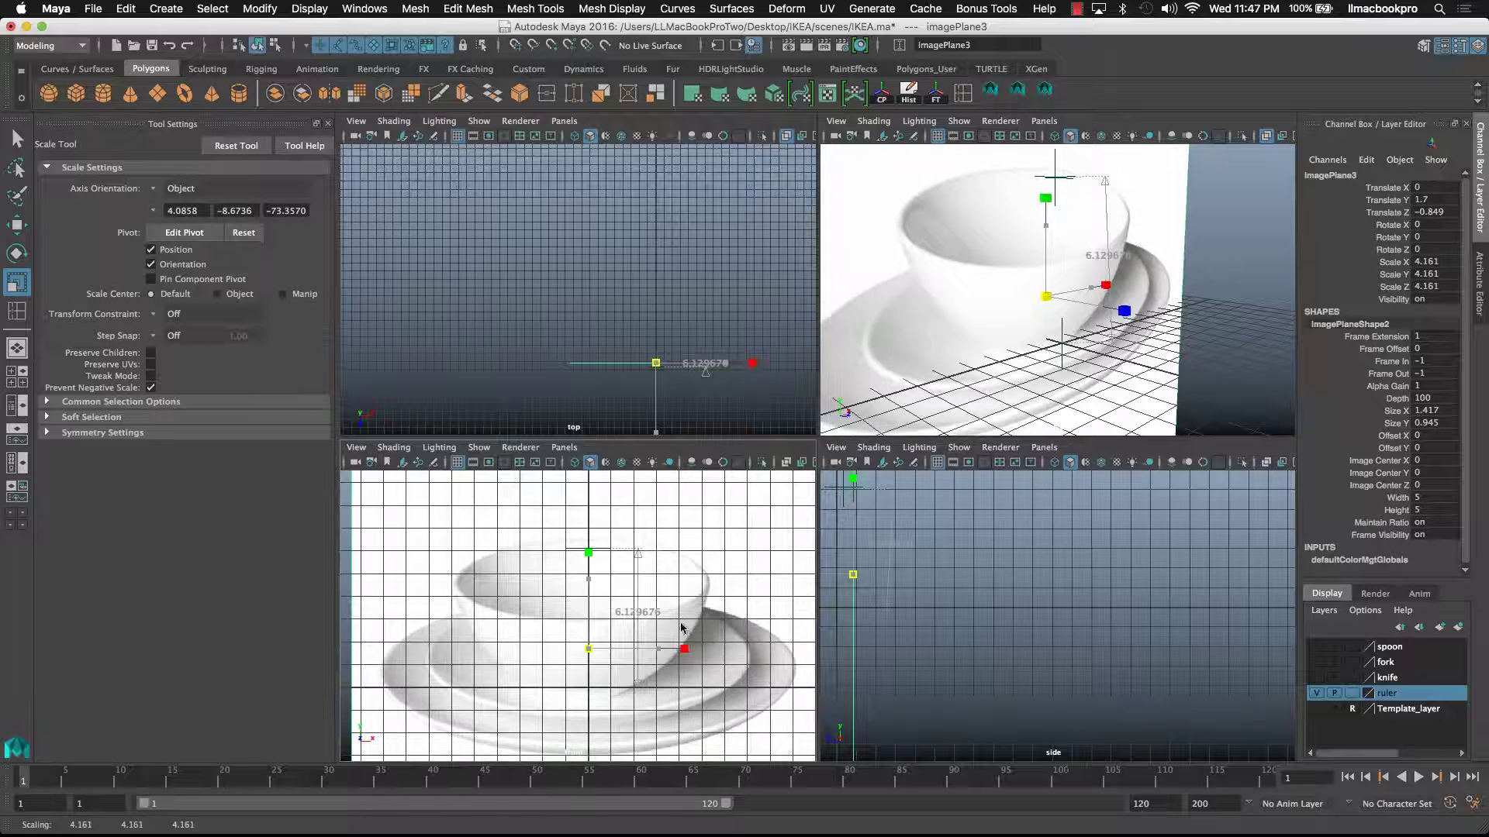
{"action": "left_click", "coordinate": [19, 226]}
{"action": "left_click_drag", "start_coordinate": [587, 574], "coordinate": [594, 540]}
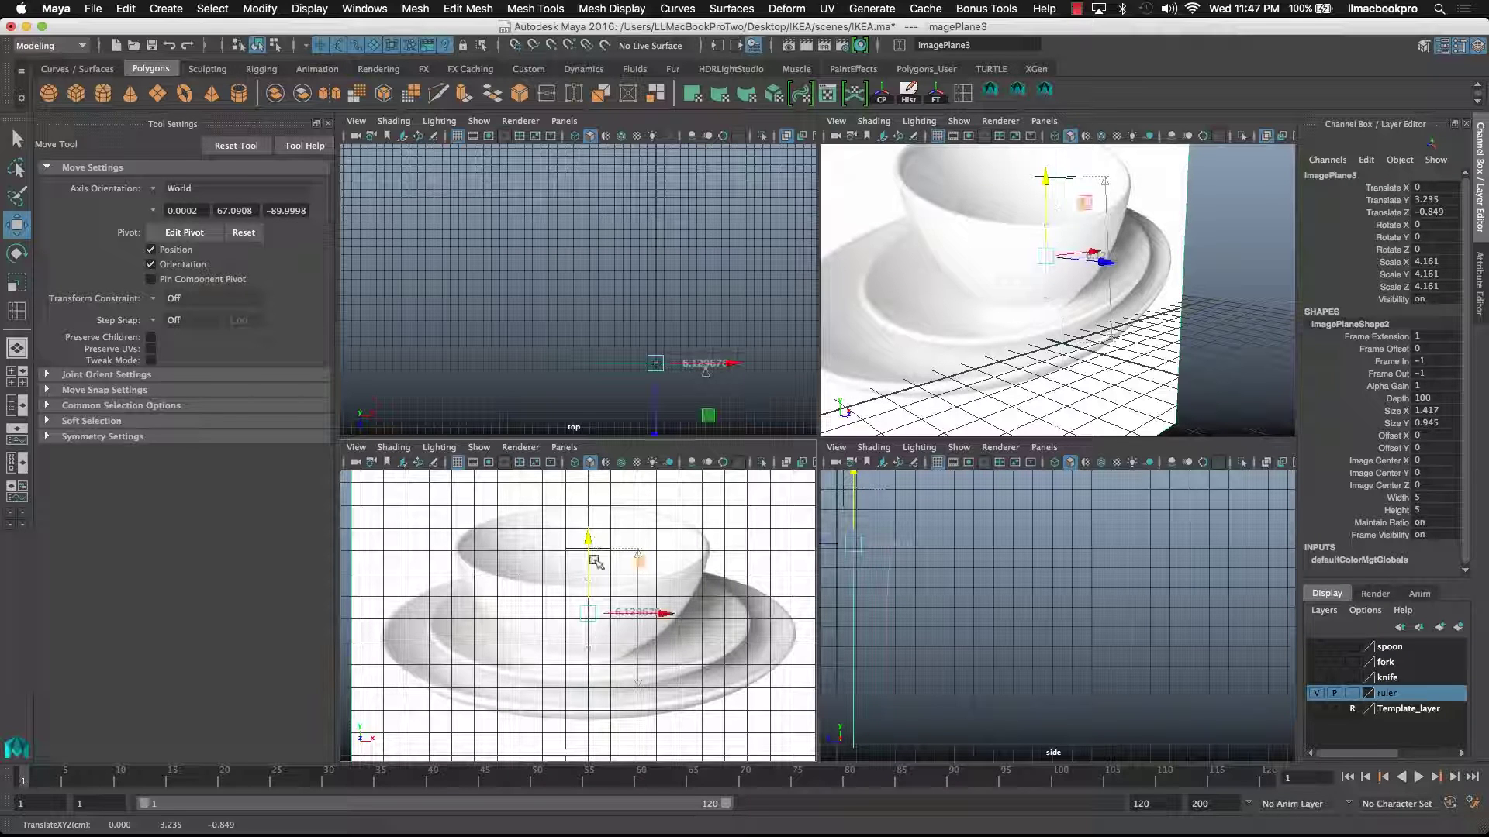
- Group both ruler locators and the distance dimension together
{"action": "left_click", "coordinate": [601, 686]}
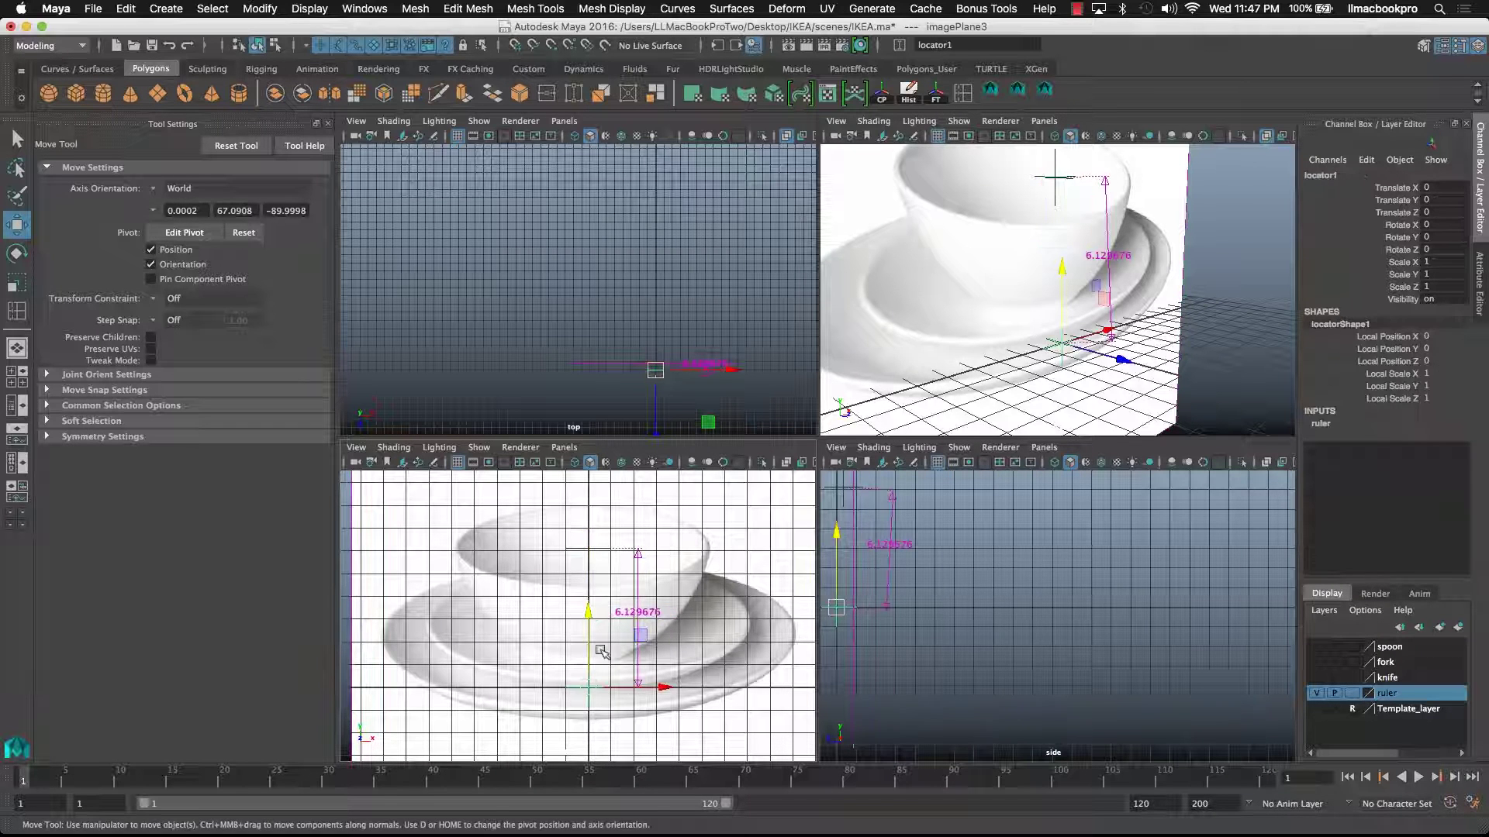
{"action": "left_click", "coordinate": [589, 549]}
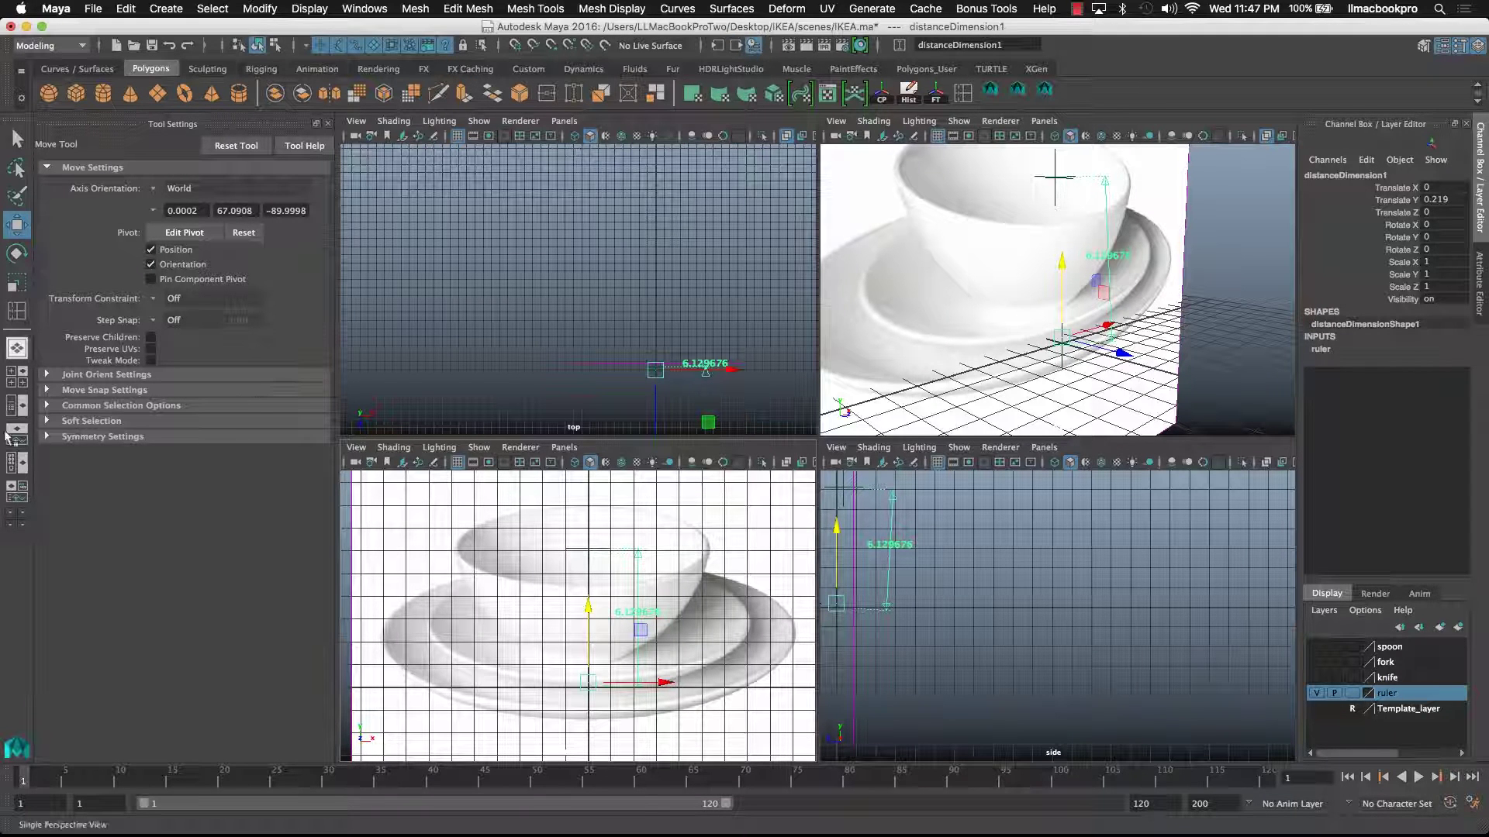
{"action": "left_click", "coordinate": [11, 404]}
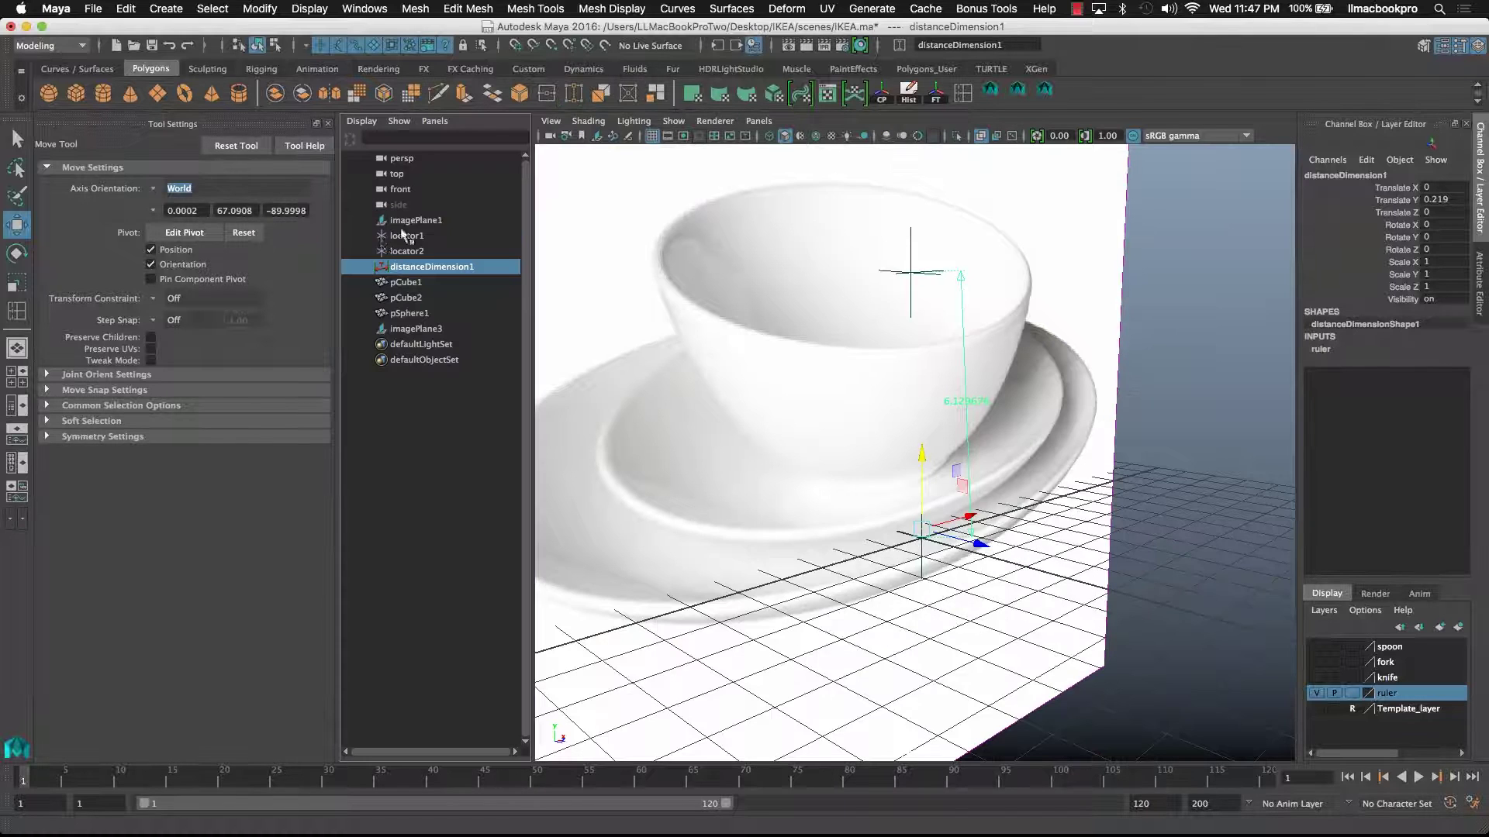
{"action": "left_click_drag", "start_coordinate": [403, 234], "coordinate": [429, 272]}
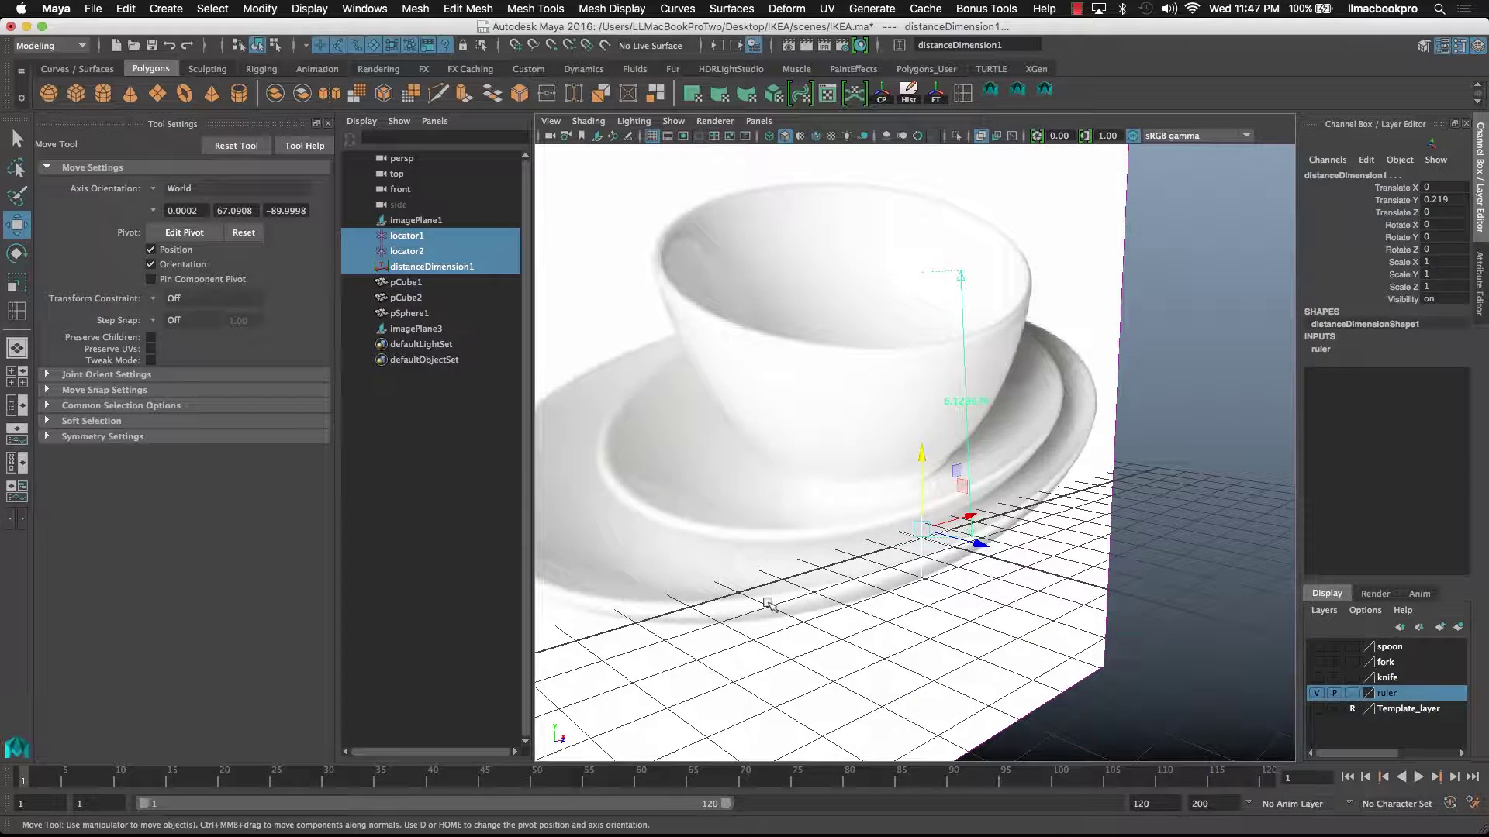
{"action": "scroll", "coordinate": [762, 612], "scroll_direction": "up", "scroll_amount": 3}
{"action": "key", "text": "ctrl+g"}
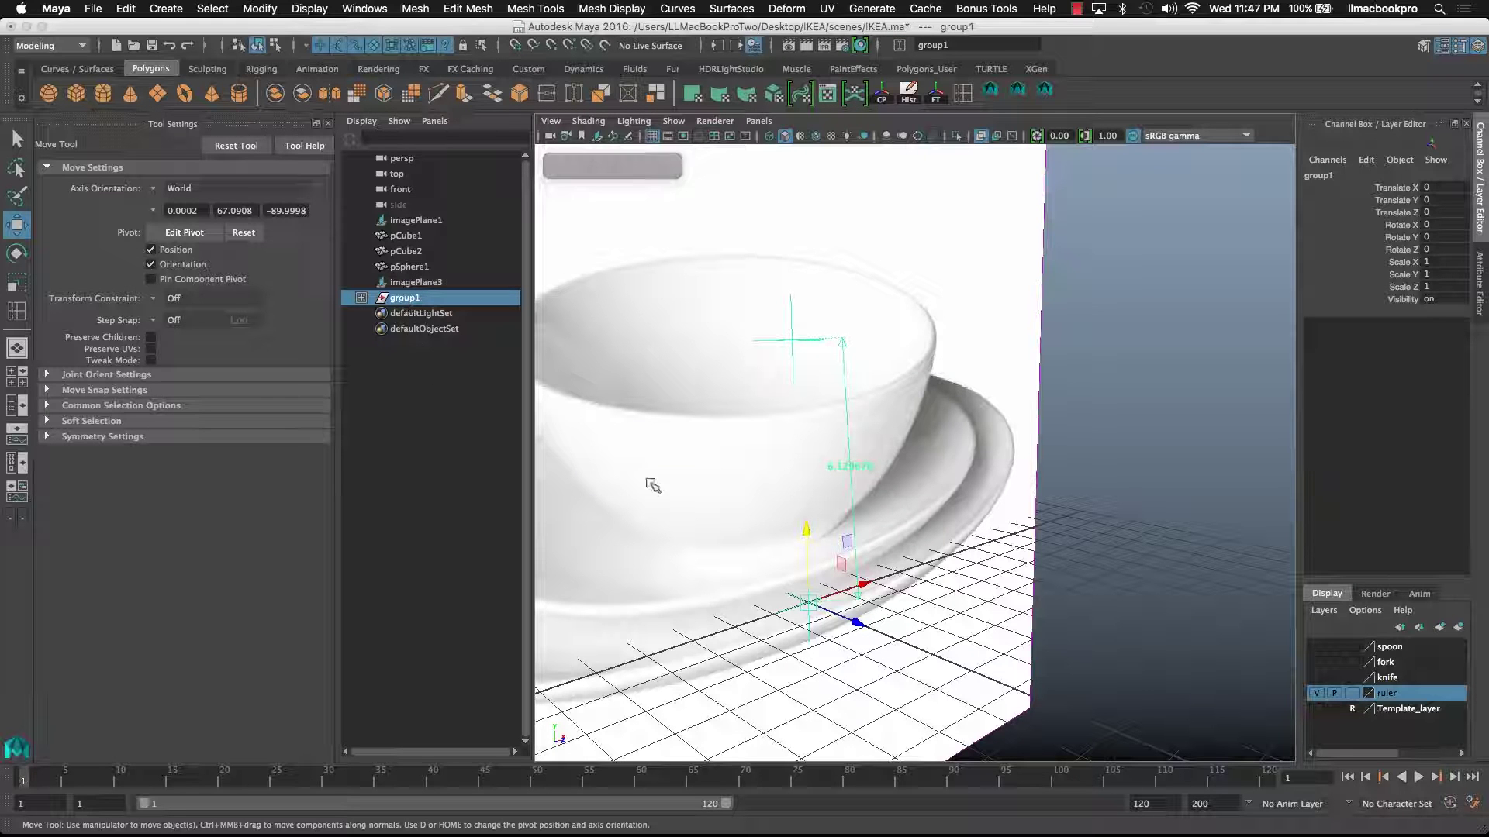
- Rotate the ruler group in the front view to roughly horizontal, about -25.1 in X, 0.1 in Y and 88.2 in Z
{"action": "key", "text": "space"}
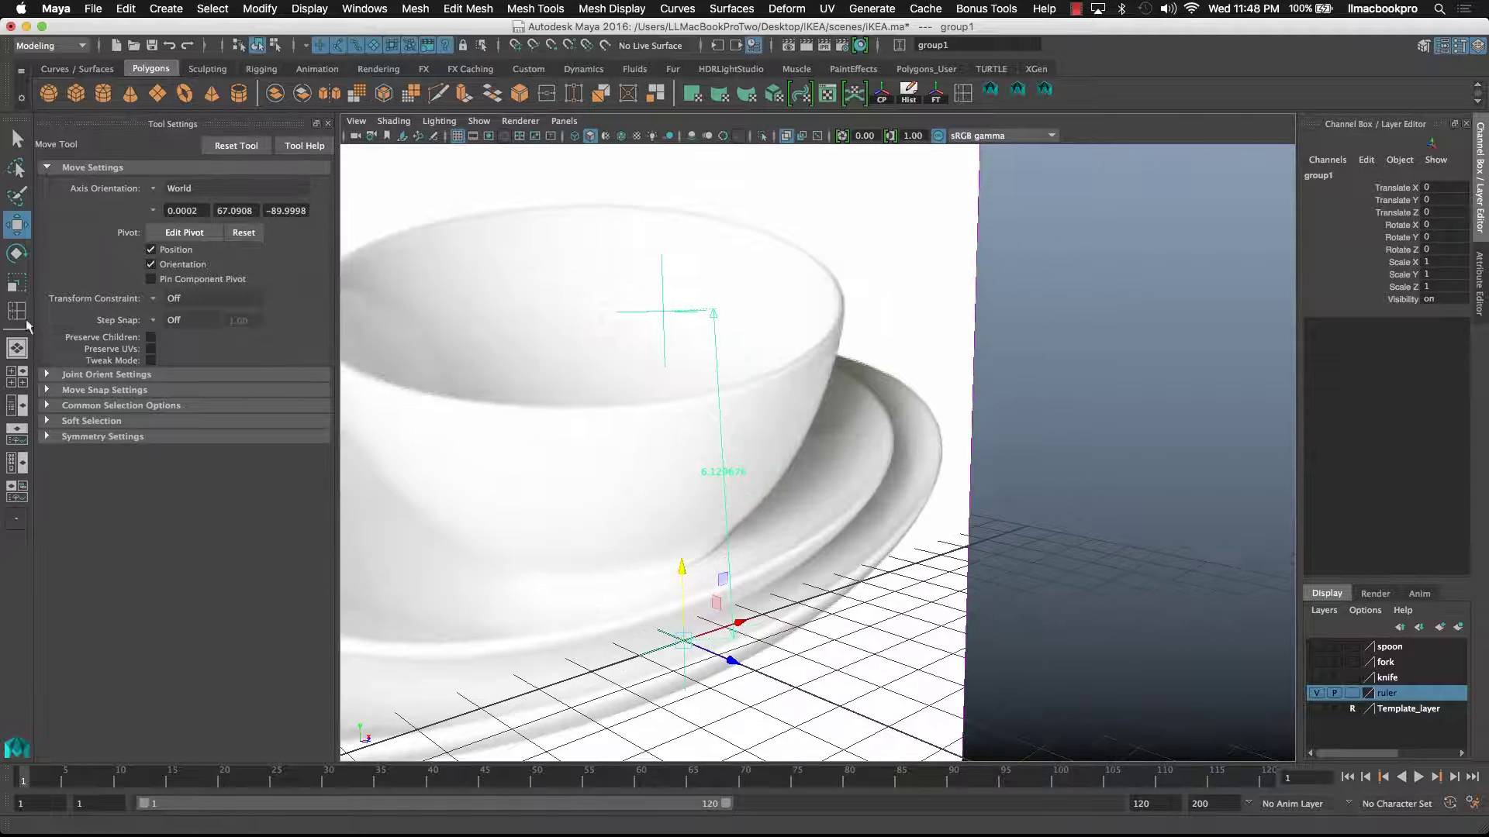
{"action": "left_click", "coordinate": [12, 379]}
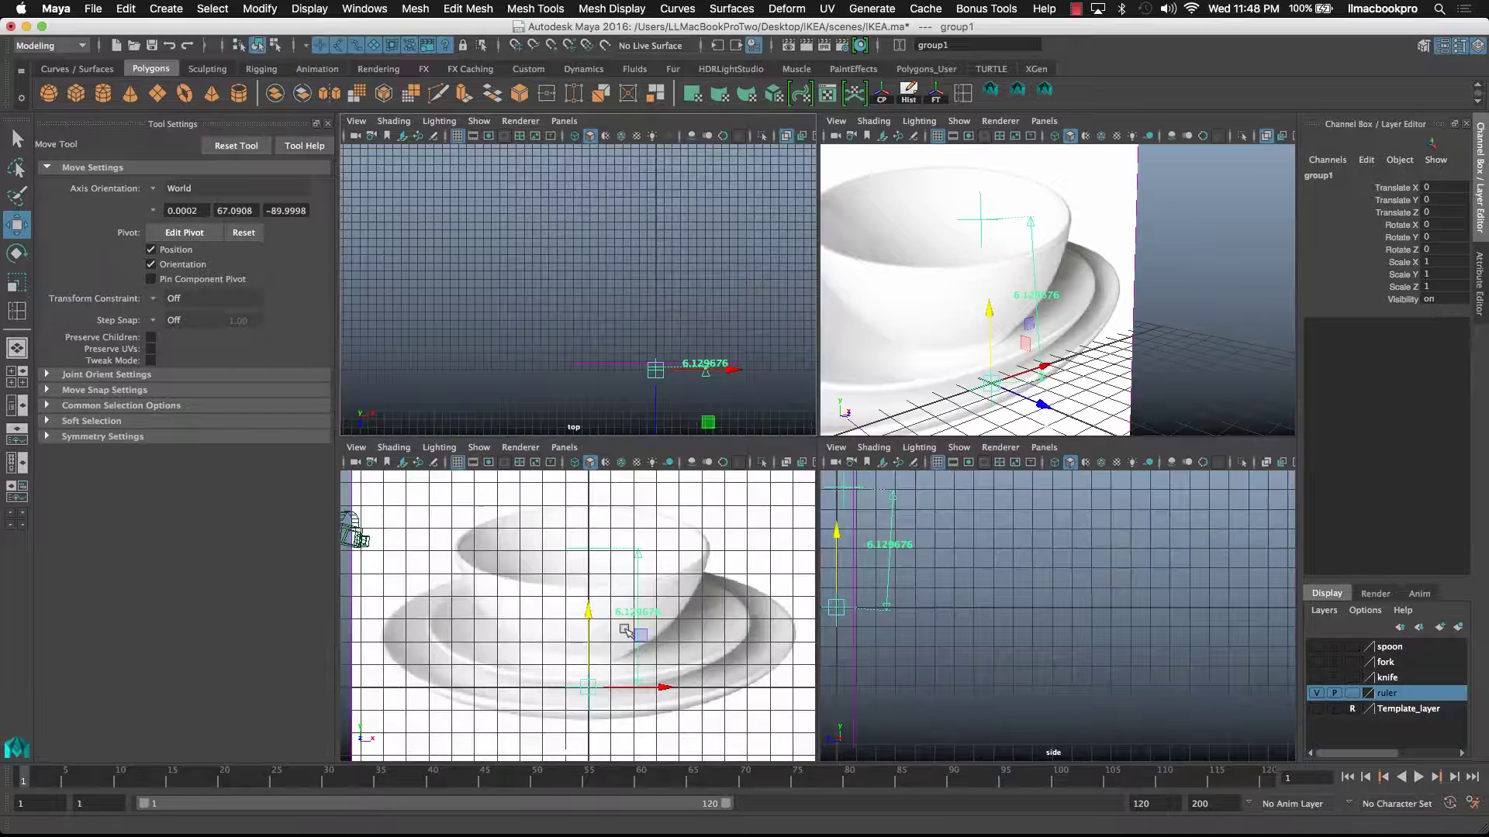
{"action": "key", "text": "space"}
{"action": "scroll", "coordinate": [749, 650], "scroll_direction": "down", "scroll_amount": 2}
{"action": "middle_click_drag", "start_coordinate": [736, 601], "coordinate": [611, 625], "text": "alt"}
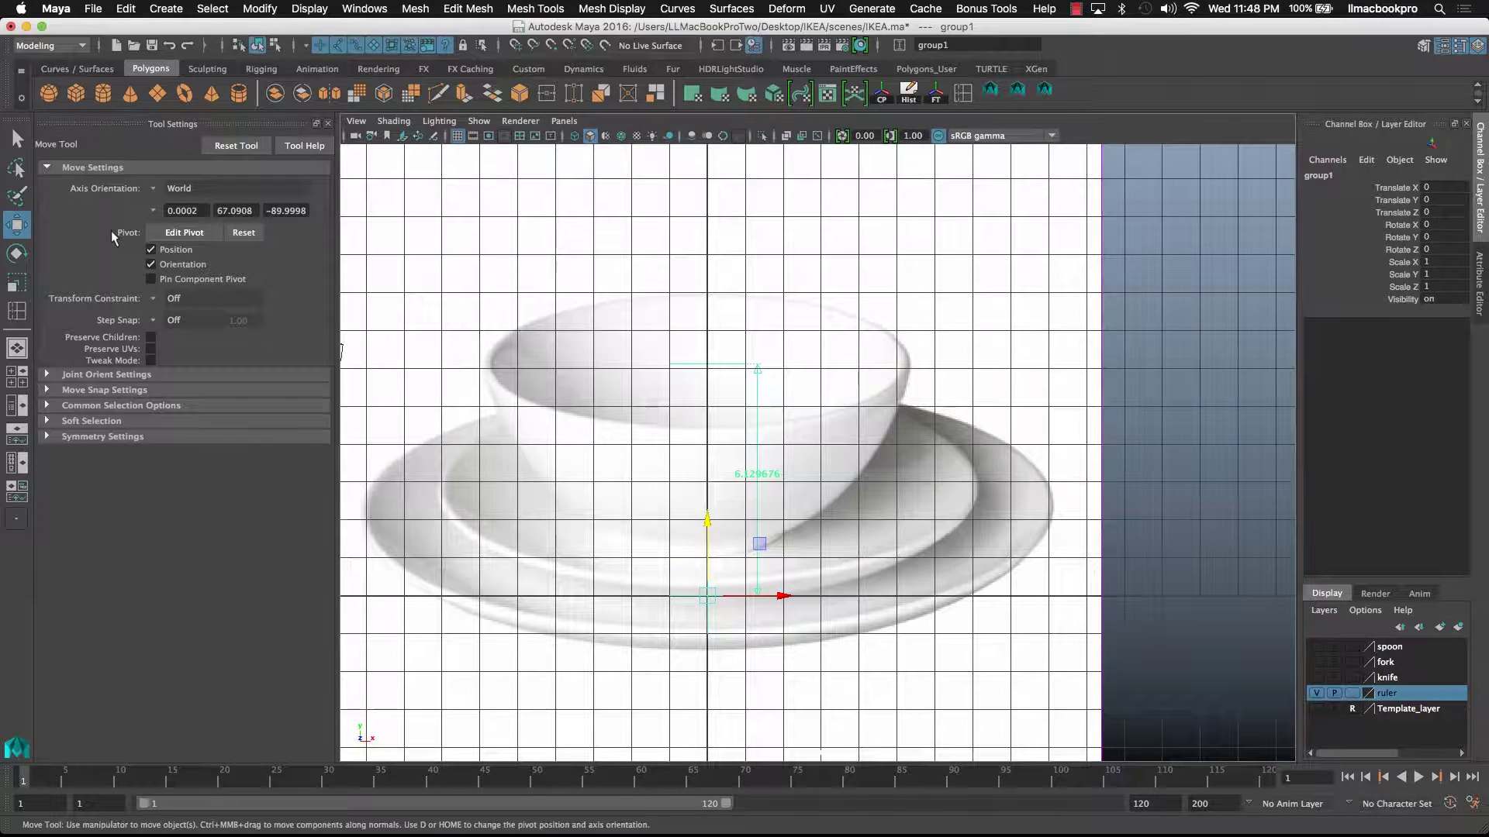
{"action": "left_click", "coordinate": [16, 254]}
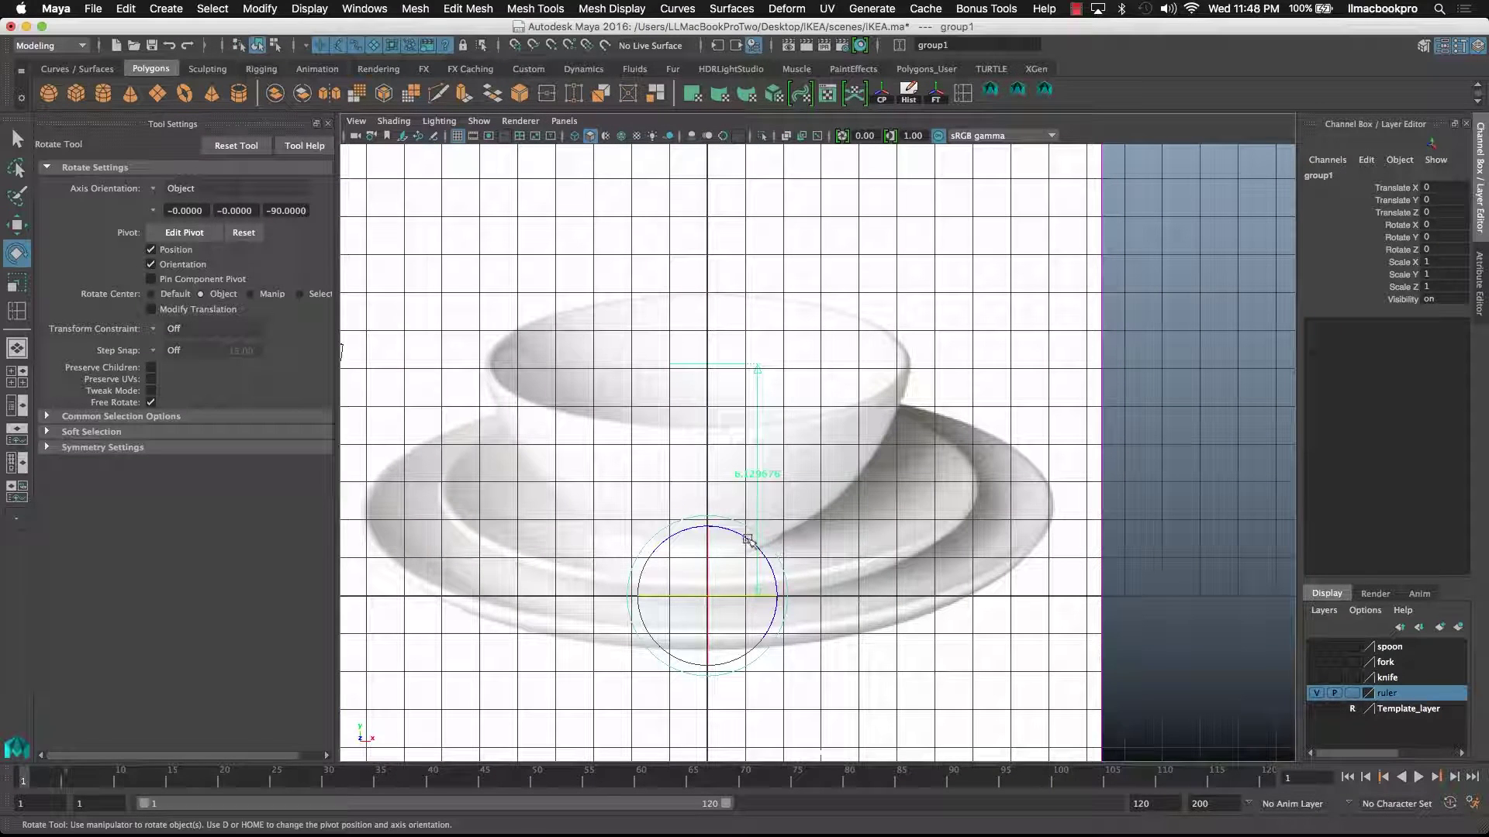
{"action": "left_click_drag", "start_coordinate": [744, 539], "coordinate": [600, 532]}
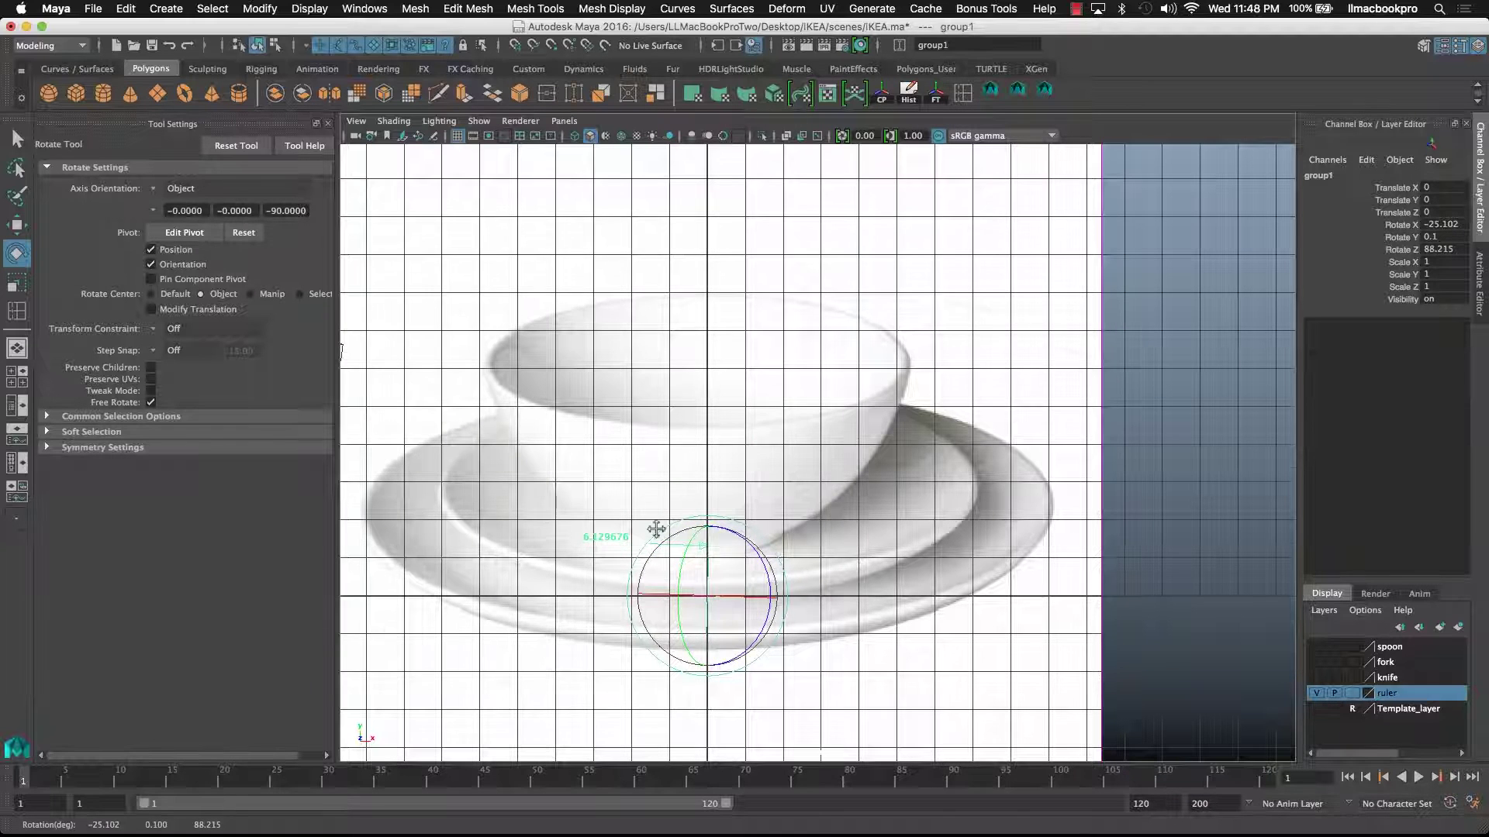
{"action": "middle_click_drag", "start_coordinate": [657, 529], "coordinate": [721, 515], "text": "alt"}
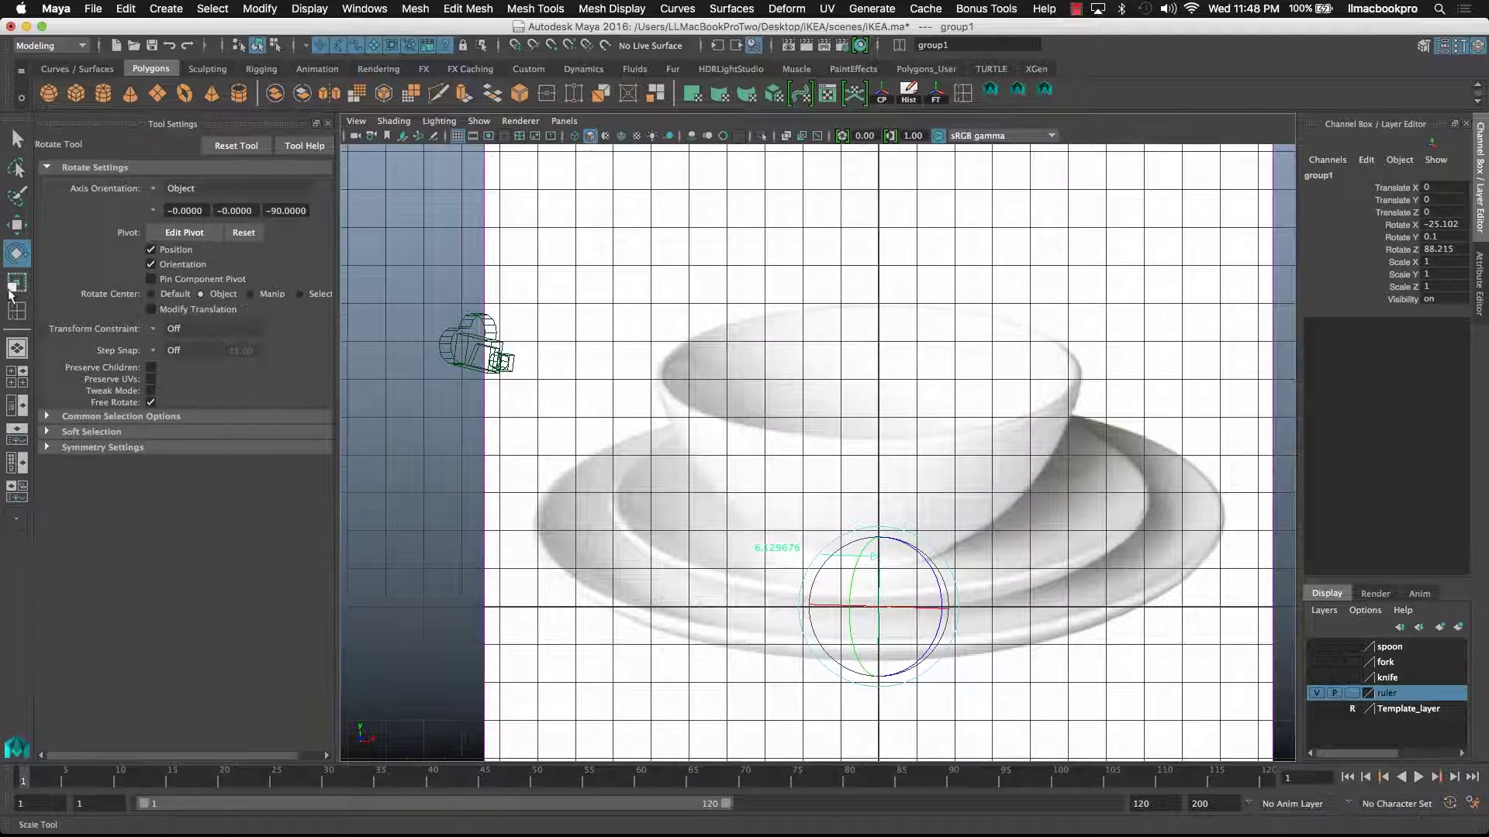
- Open the Outliner, expand the ruler group, and pull locator2 outward along world X to a Translate Y of about 13.04
{"action": "left_click", "coordinate": [347, 8]}
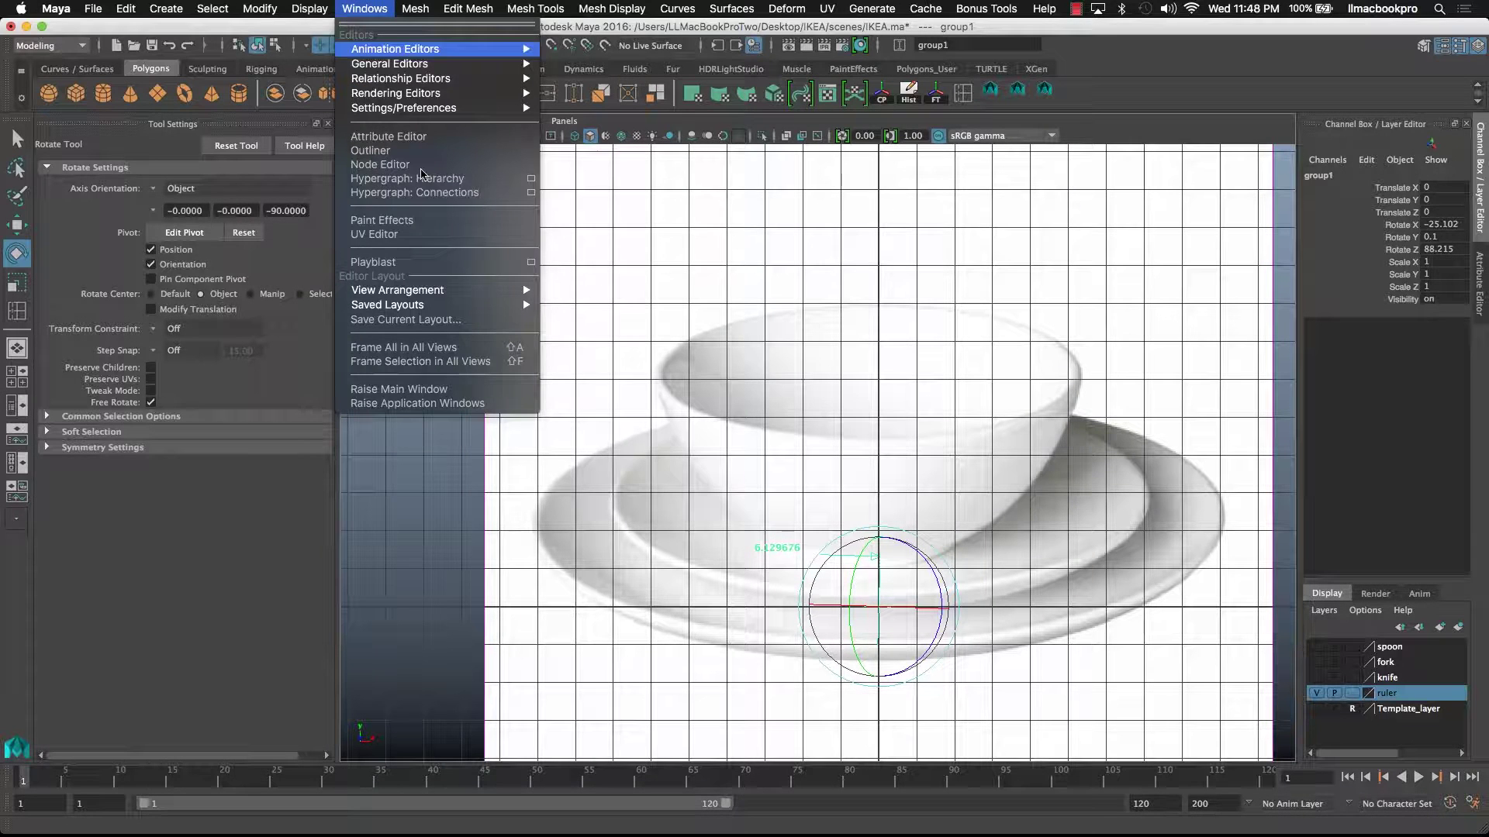
{"action": "left_click", "coordinate": [439, 150]}
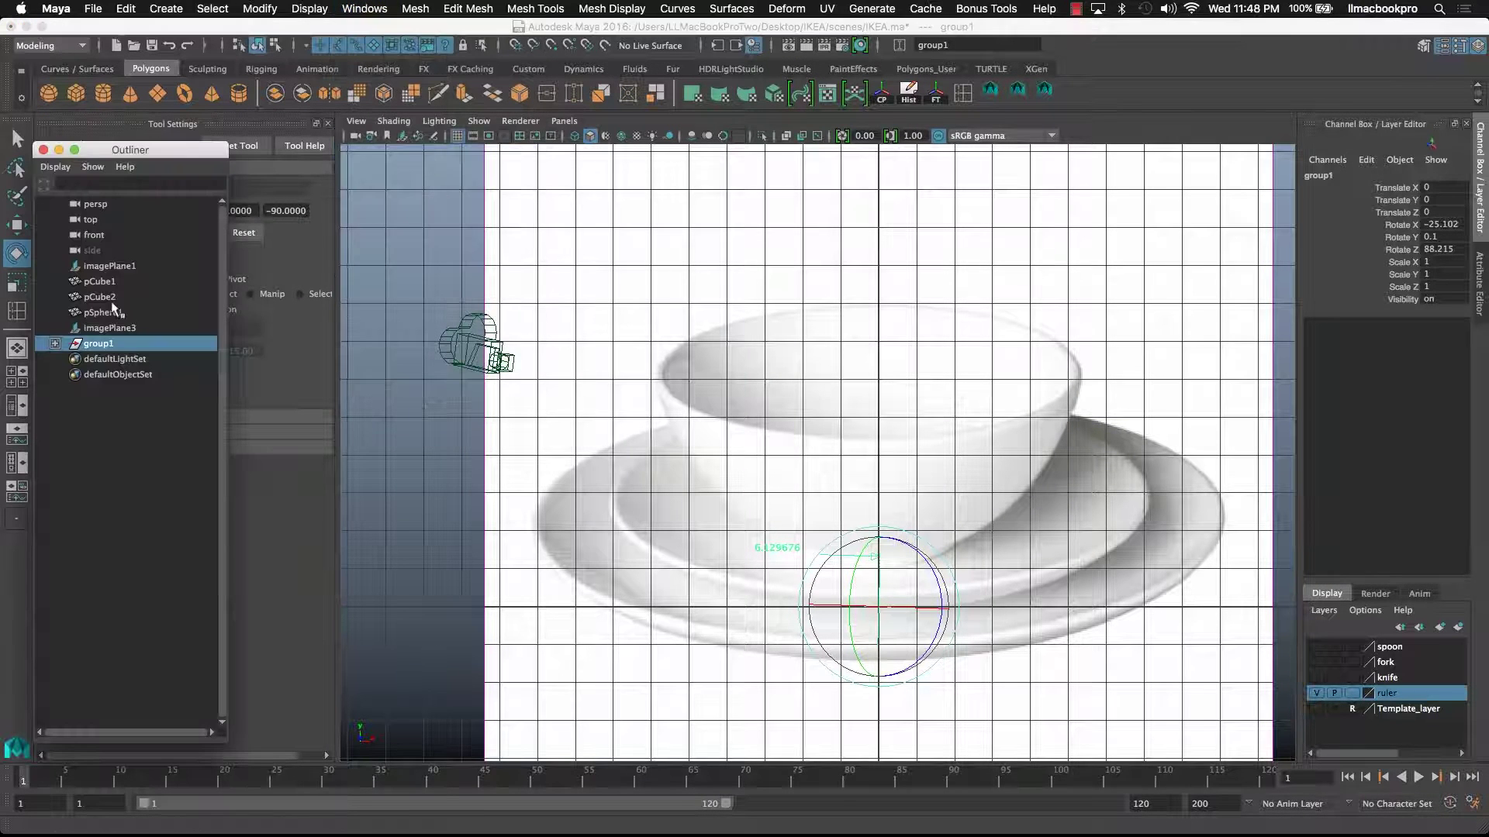
{"action": "left_click", "coordinate": [55, 344]}
{"action": "left_click", "coordinate": [116, 375]}
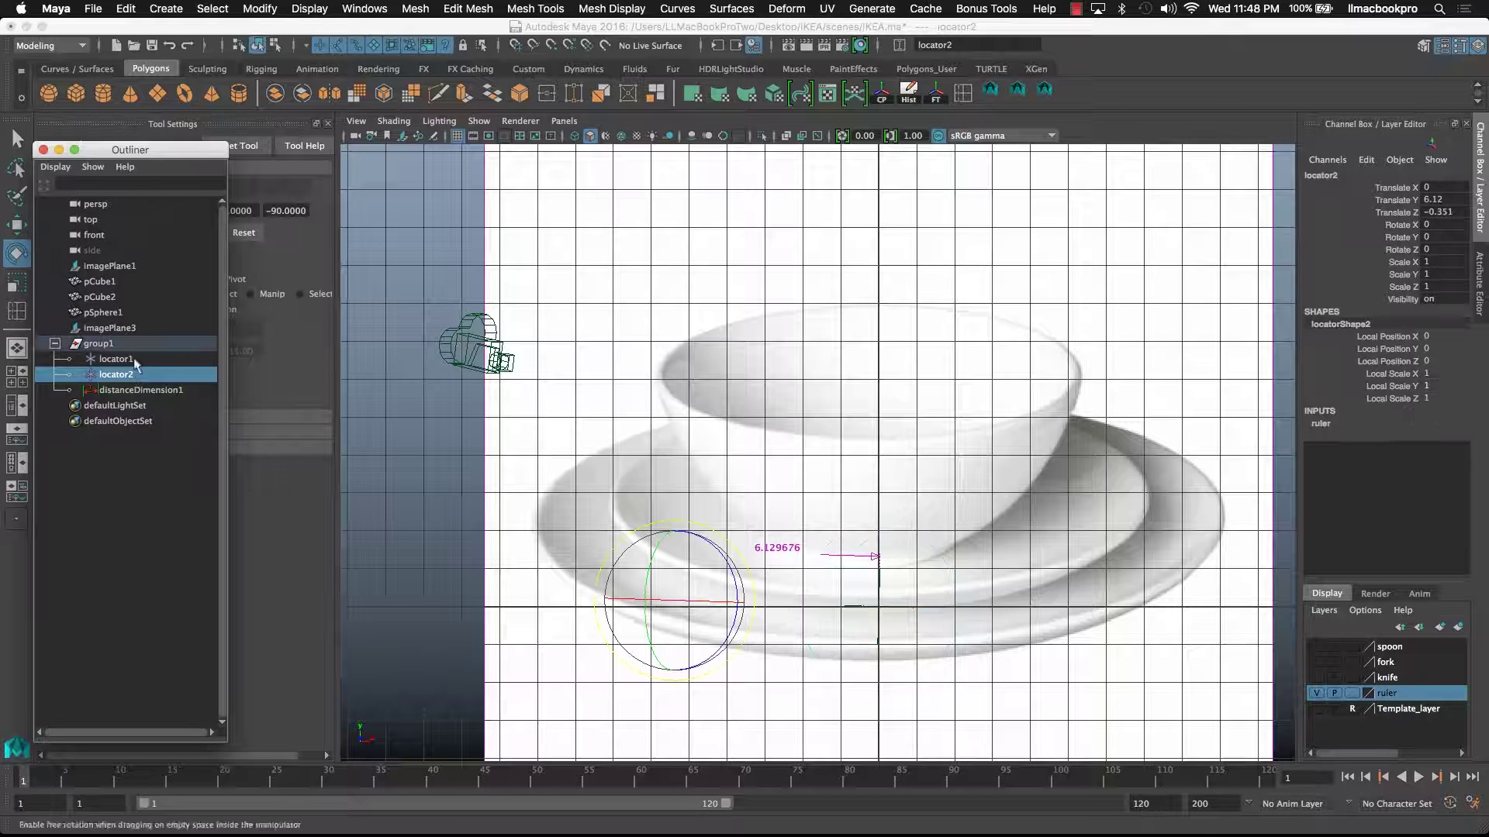
{"action": "left_click", "coordinate": [17, 224]}
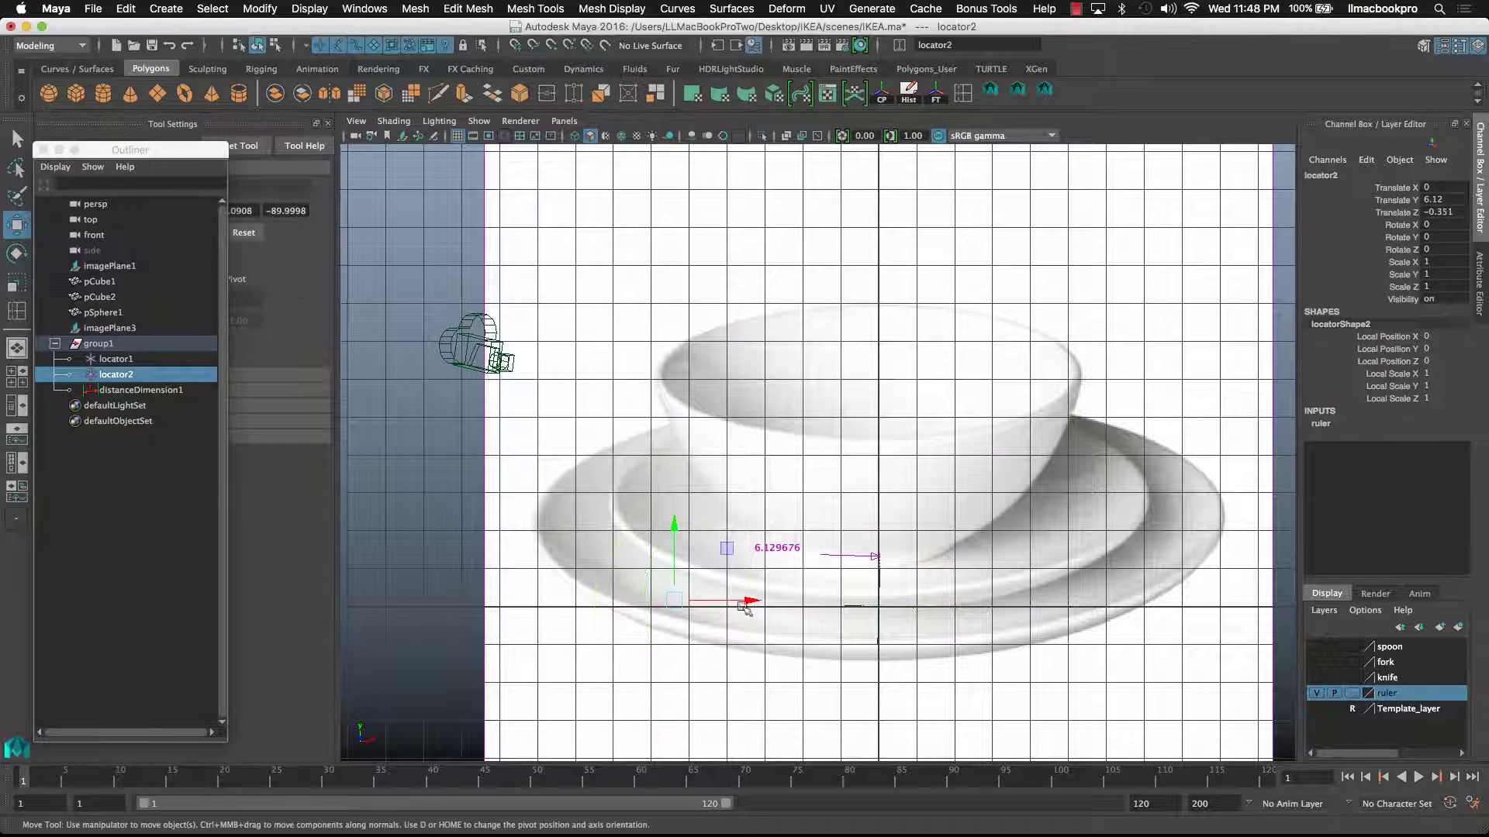
{"action": "left_click_drag", "start_coordinate": [744, 608], "coordinate": [463, 607]}
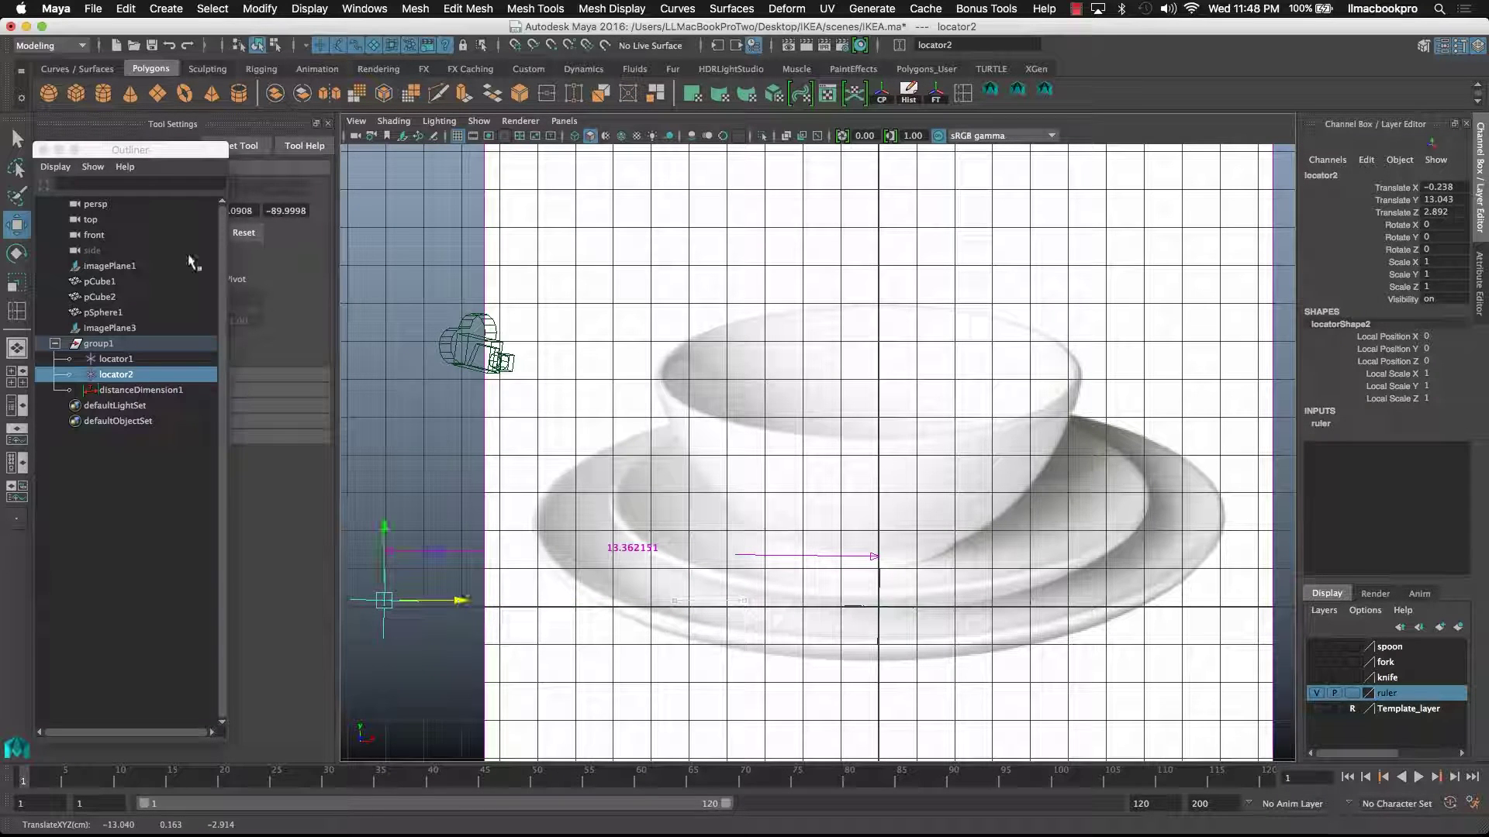
- Move the ruler group to the bowl's rim, at a Translate X of about 6.52 and a Translate Y of about 5.69
{"action": "left_click", "coordinate": [146, 345]}
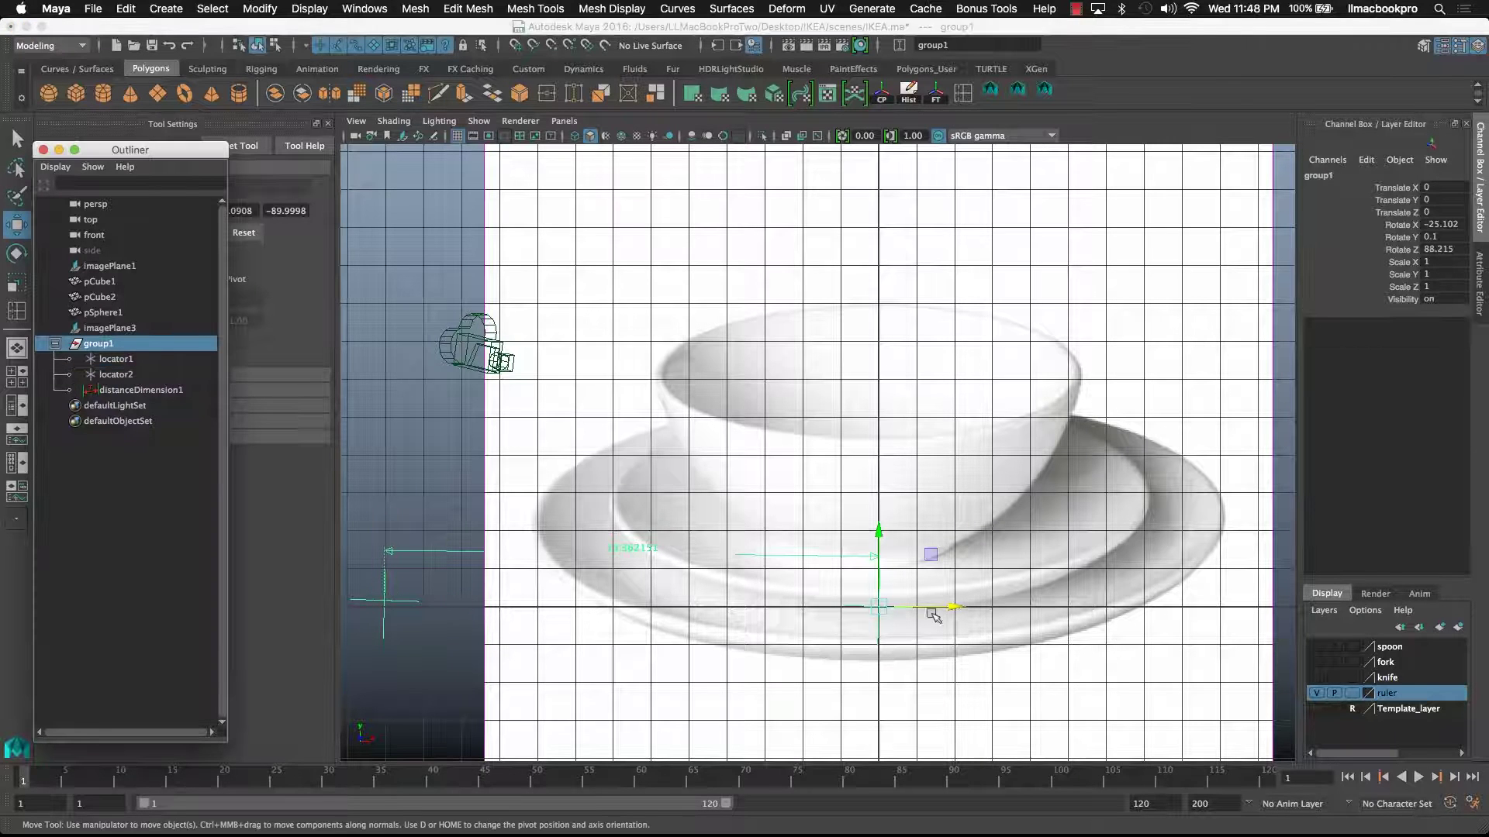
{"action": "left_click_drag", "start_coordinate": [958, 609], "coordinate": [1198, 610]}
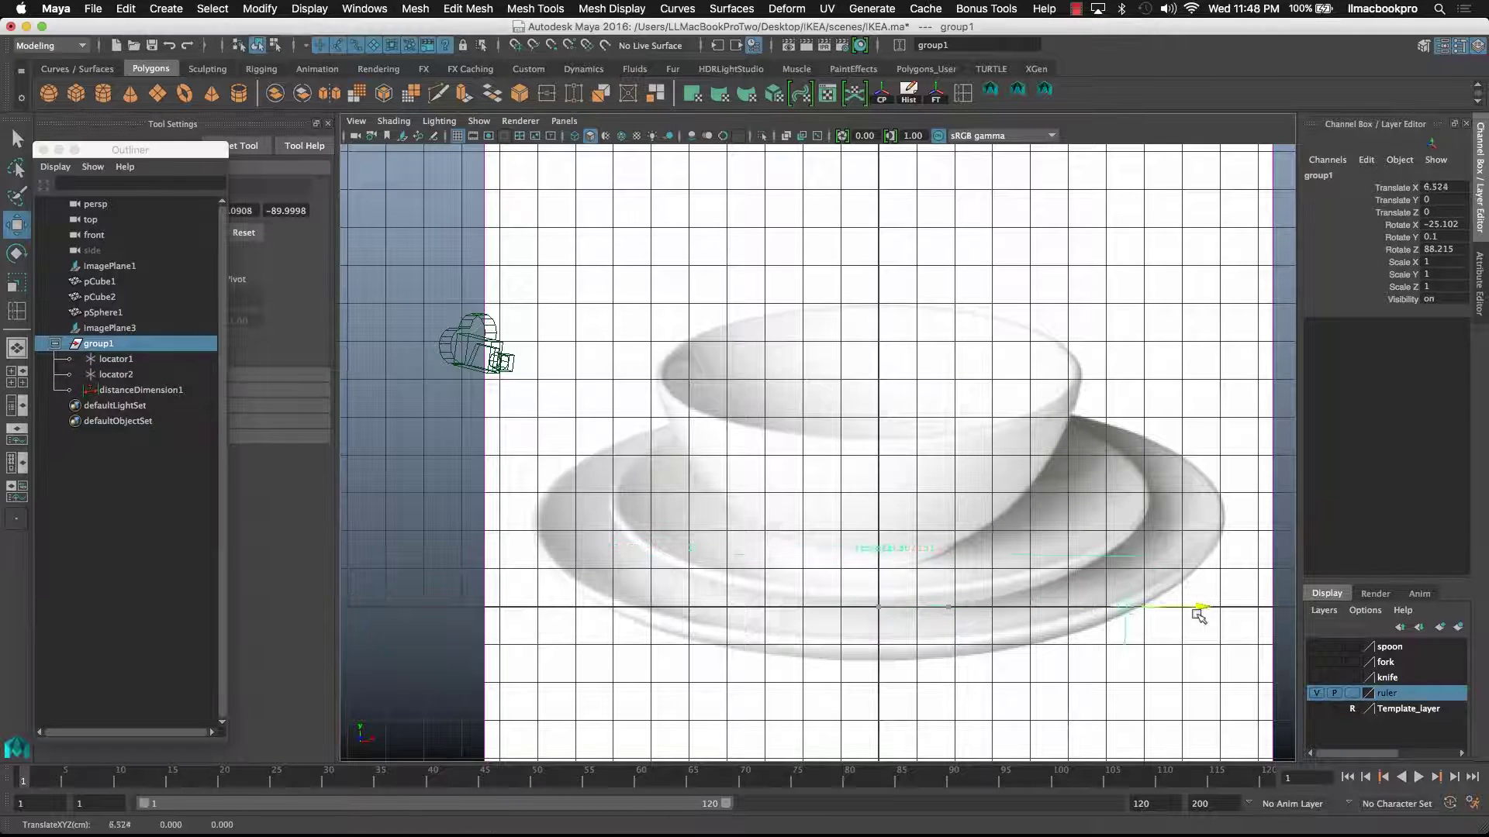
{"action": "left_click_drag", "start_coordinate": [1124, 532], "coordinate": [1056, 332]}
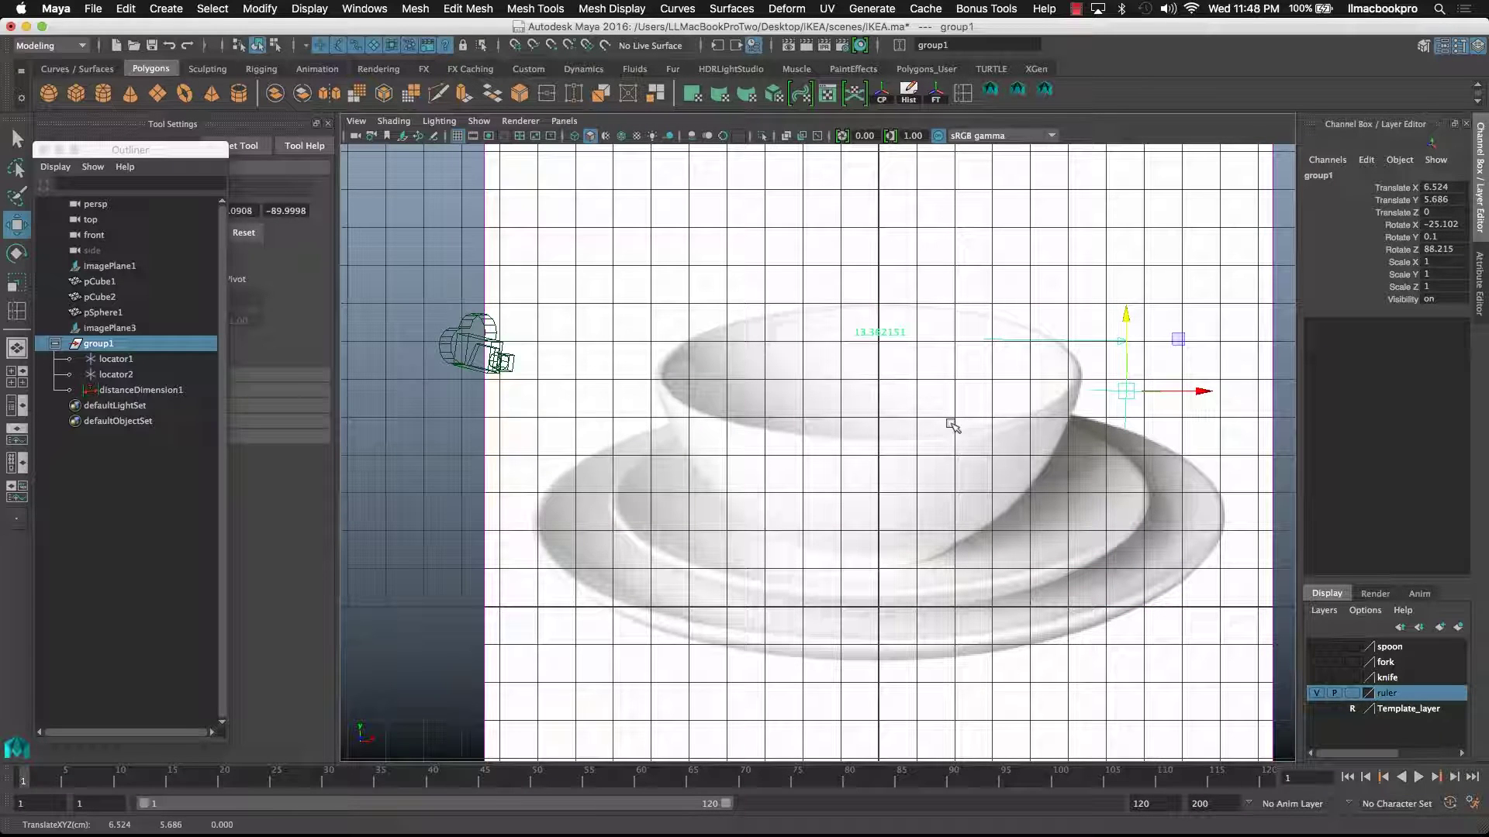
{"action": "left_click_drag", "start_coordinate": [1181, 390], "coordinate": [1181, 383]}
- Scale the bowl image plane uniformly to about 5.08 so the bowl's rim spans the ruler
{"action": "left_click", "coordinate": [124, 328]}
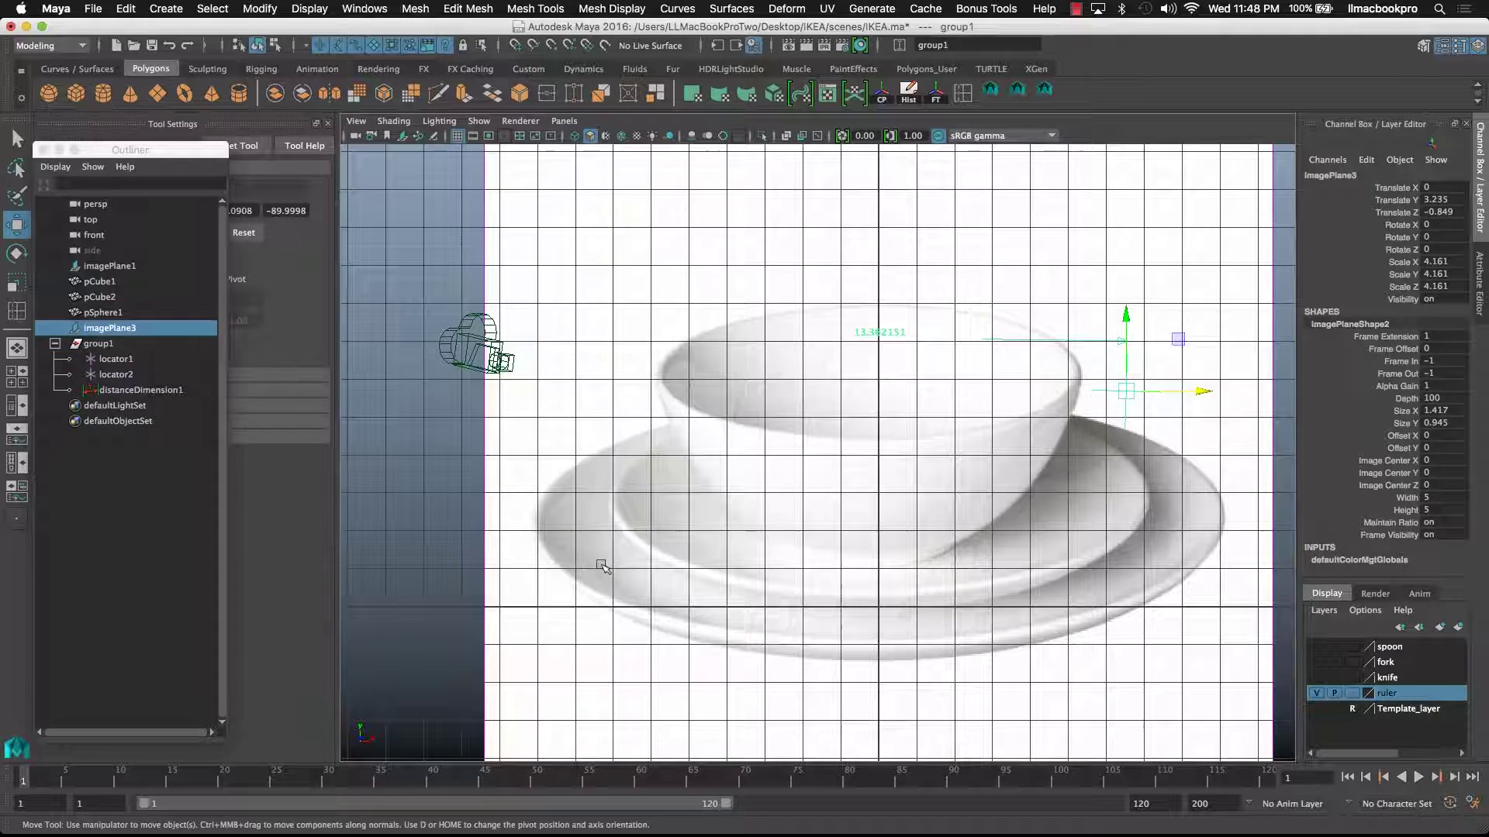
{"action": "key", "text": "r"}
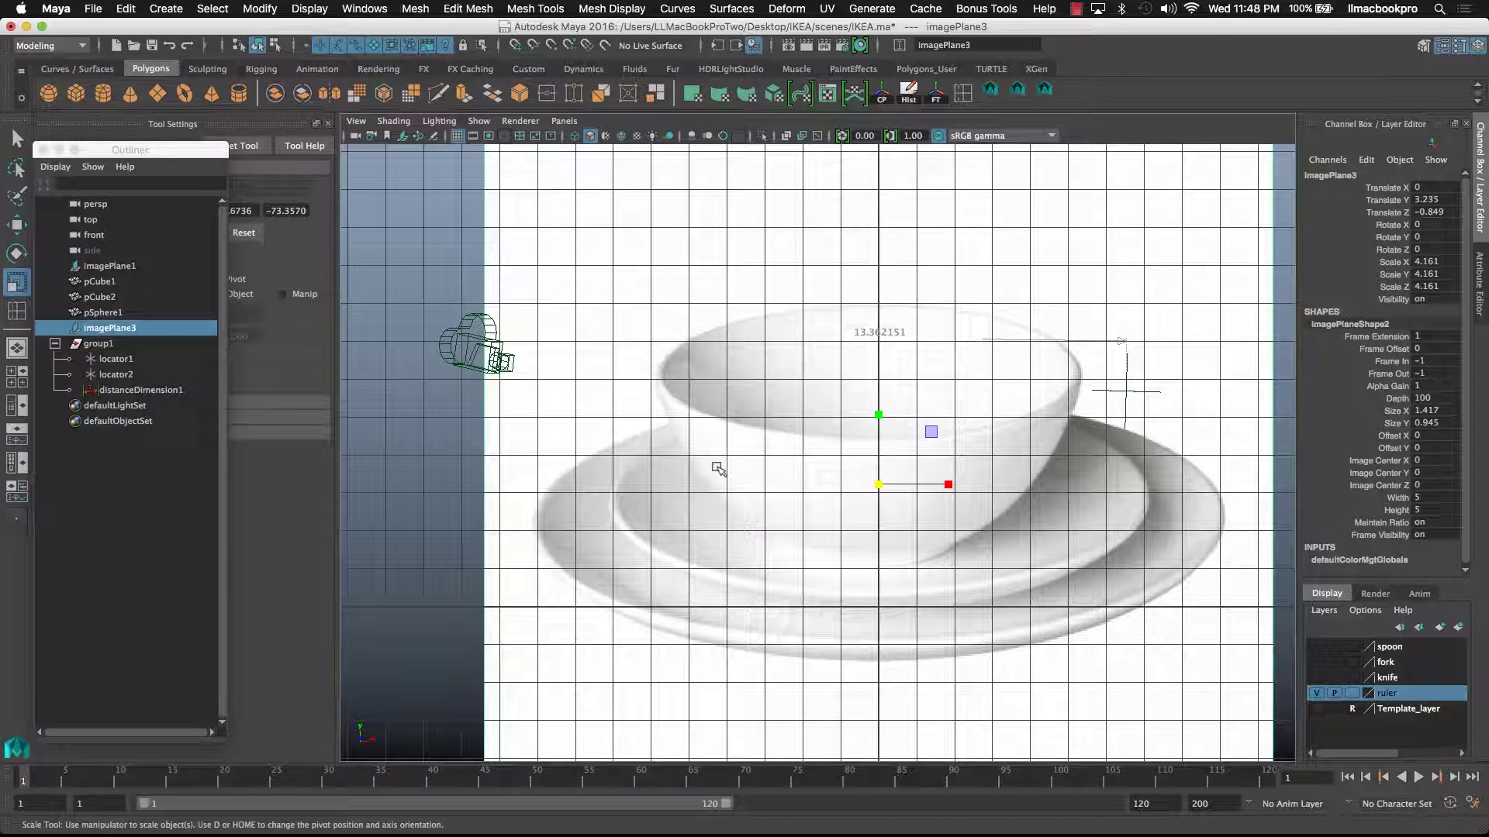
{"action": "left_click_drag", "start_coordinate": [878, 486], "coordinate": [1000, 502]}
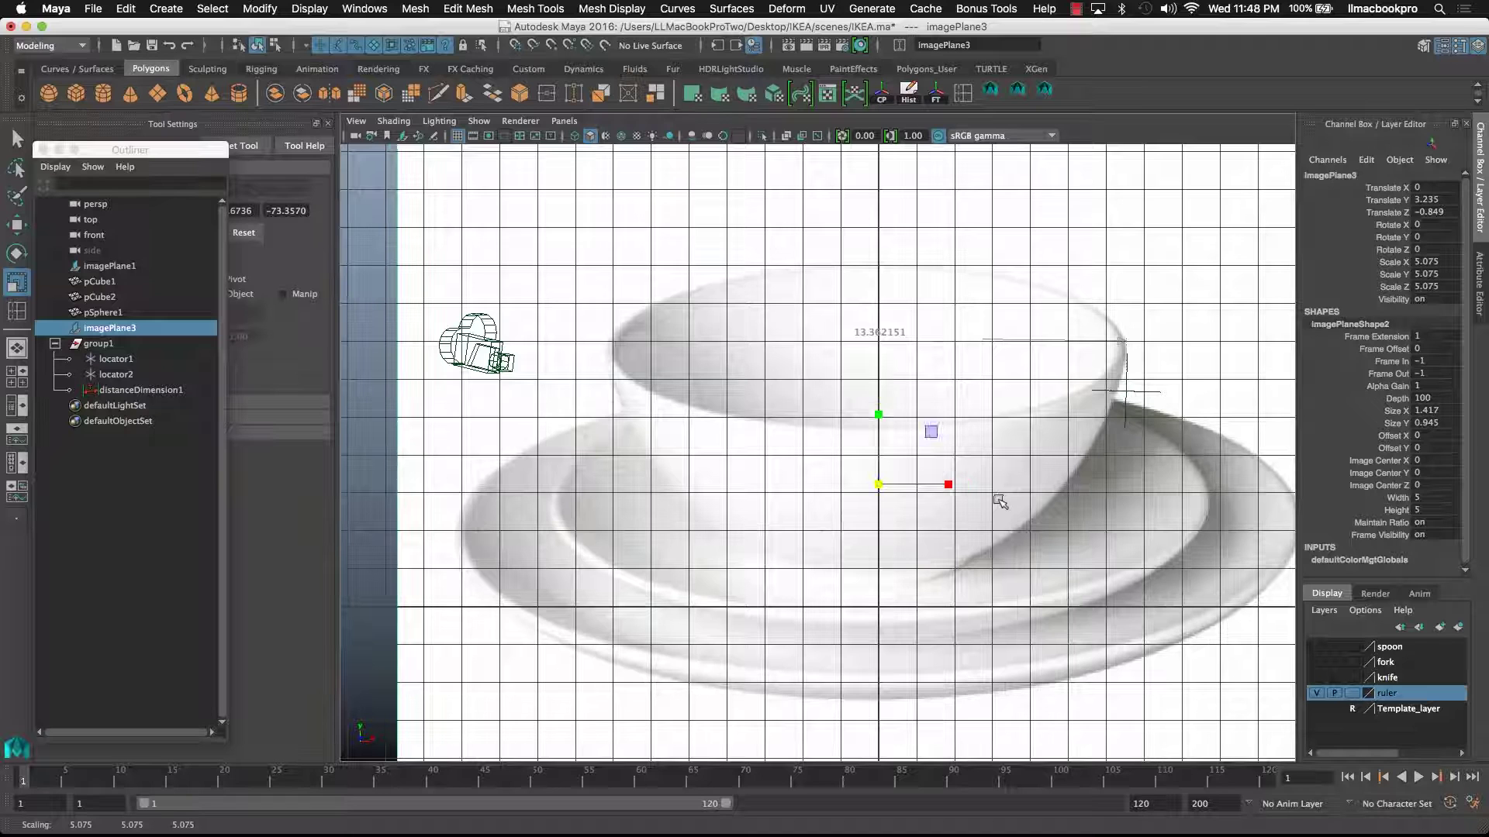
- Move locator2 in depth toward the image plane, to a Translate Y of about 11.72 and a Translate Z of about 5.71
{"action": "key", "text": "space"}
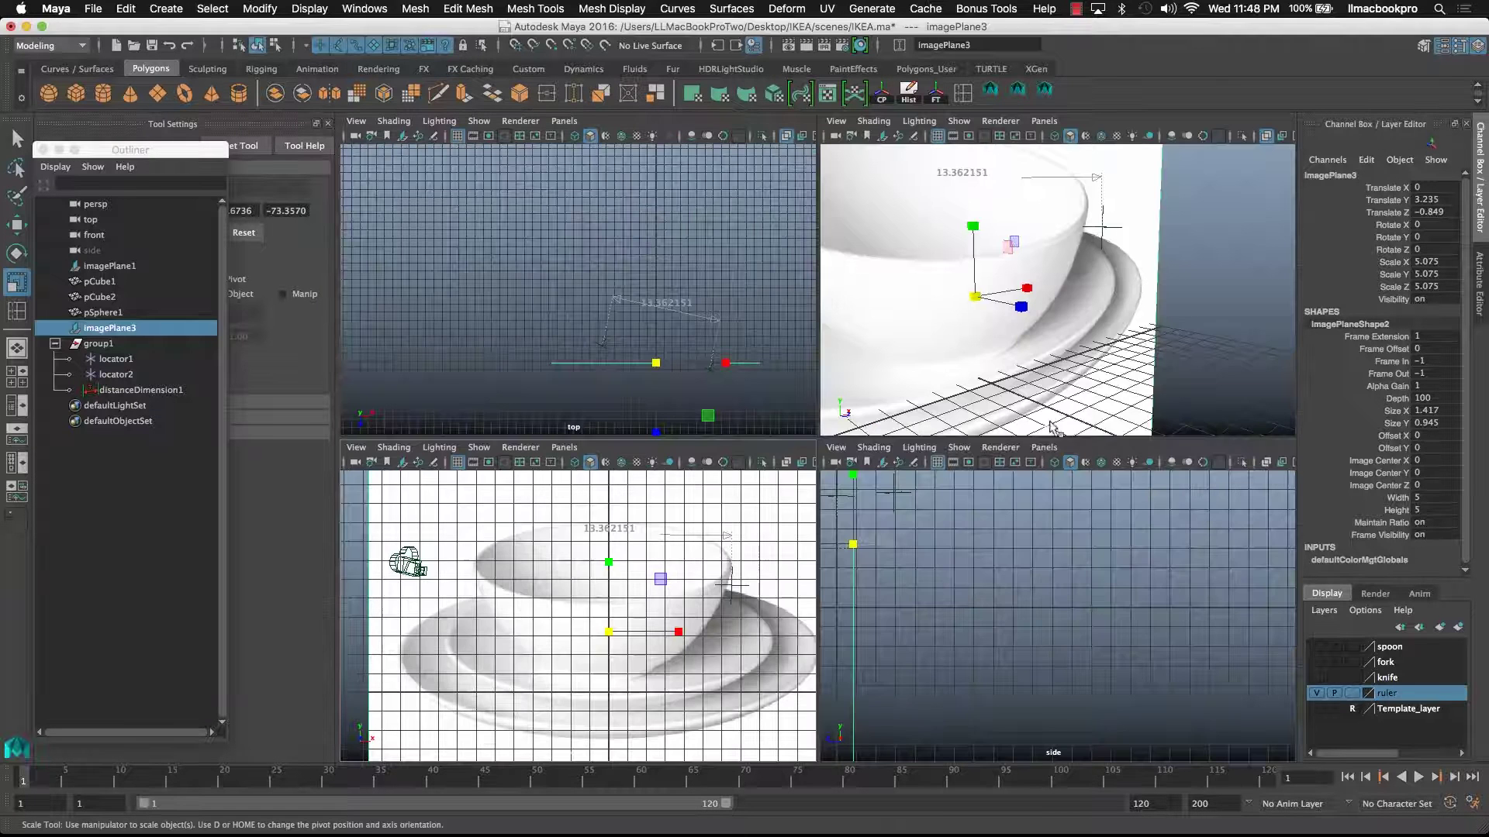
{"action": "middle_click_drag", "start_coordinate": [969, 301], "coordinate": [1058, 370], "text": "alt"}
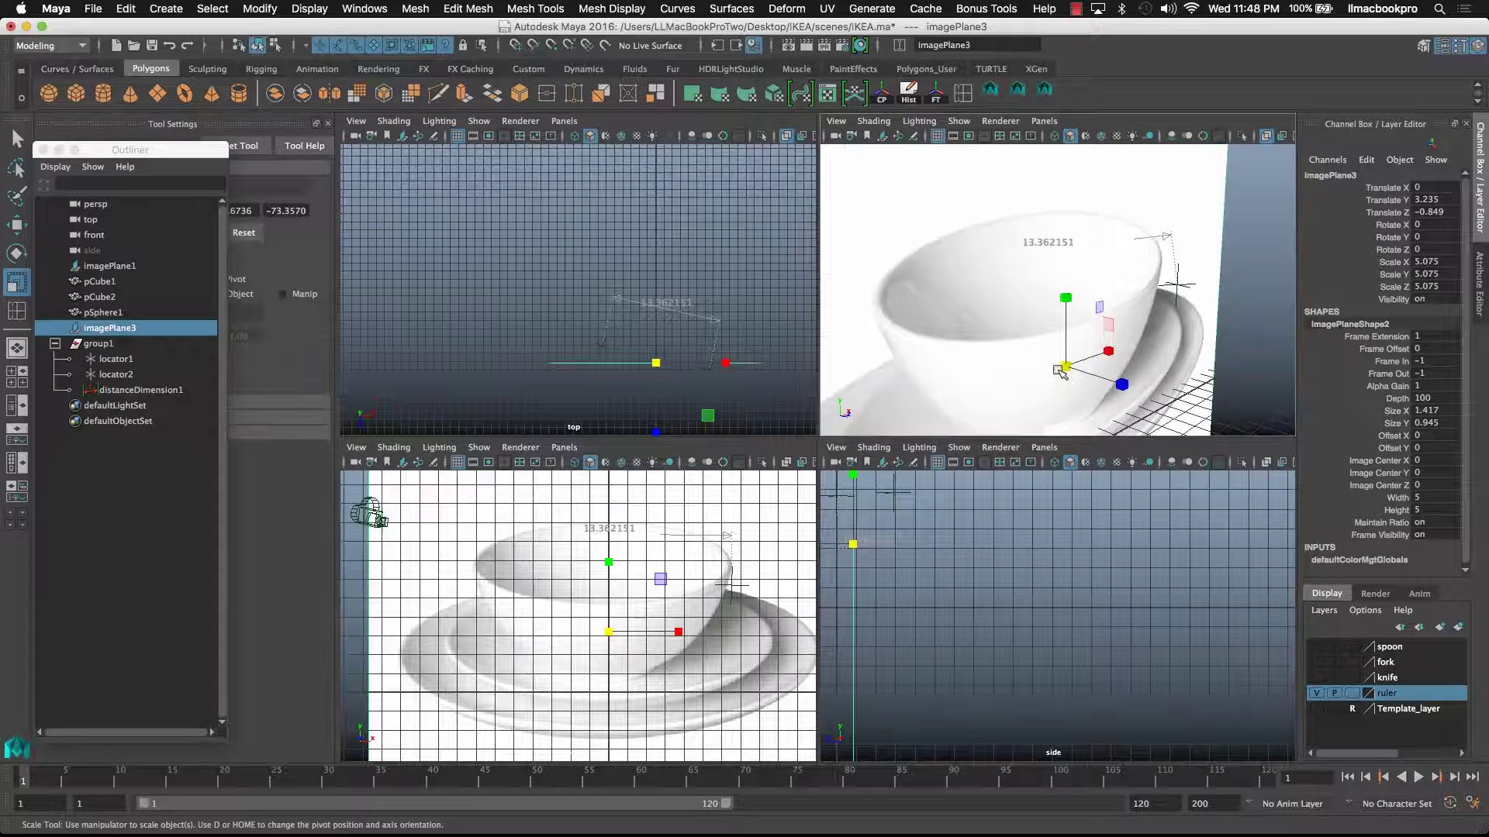
{"action": "mouse_move", "coordinate": [1059, 372]}
{"action": "left_mouse_down", "text": "alt"}
{"action": "mouse_move", "coordinate": [1144, 312]}
{"action": "mouse_move", "coordinate": [1063, 349]}
{"action": "left_mouse_up", "text": "alt"}
{"action": "left_click", "coordinate": [1109, 350]}
{"action": "left_click", "coordinate": [16, 225]}
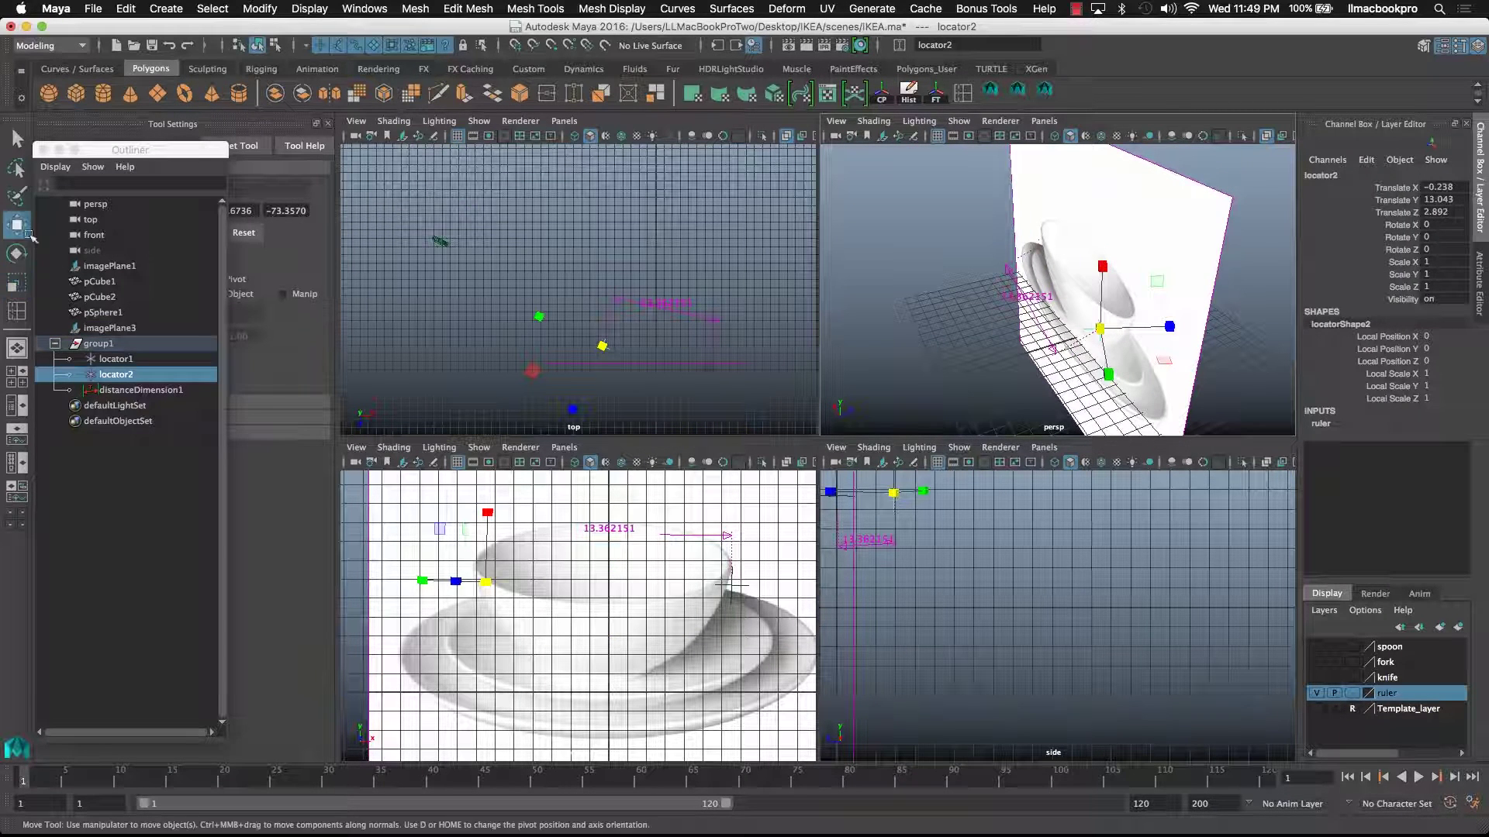
{"action": "left_click_drag", "start_coordinate": [1166, 310], "coordinate": [1208, 298]}
{"action": "scroll", "coordinate": [630, 583], "scroll_direction": "up", "scroll_amount": 5}
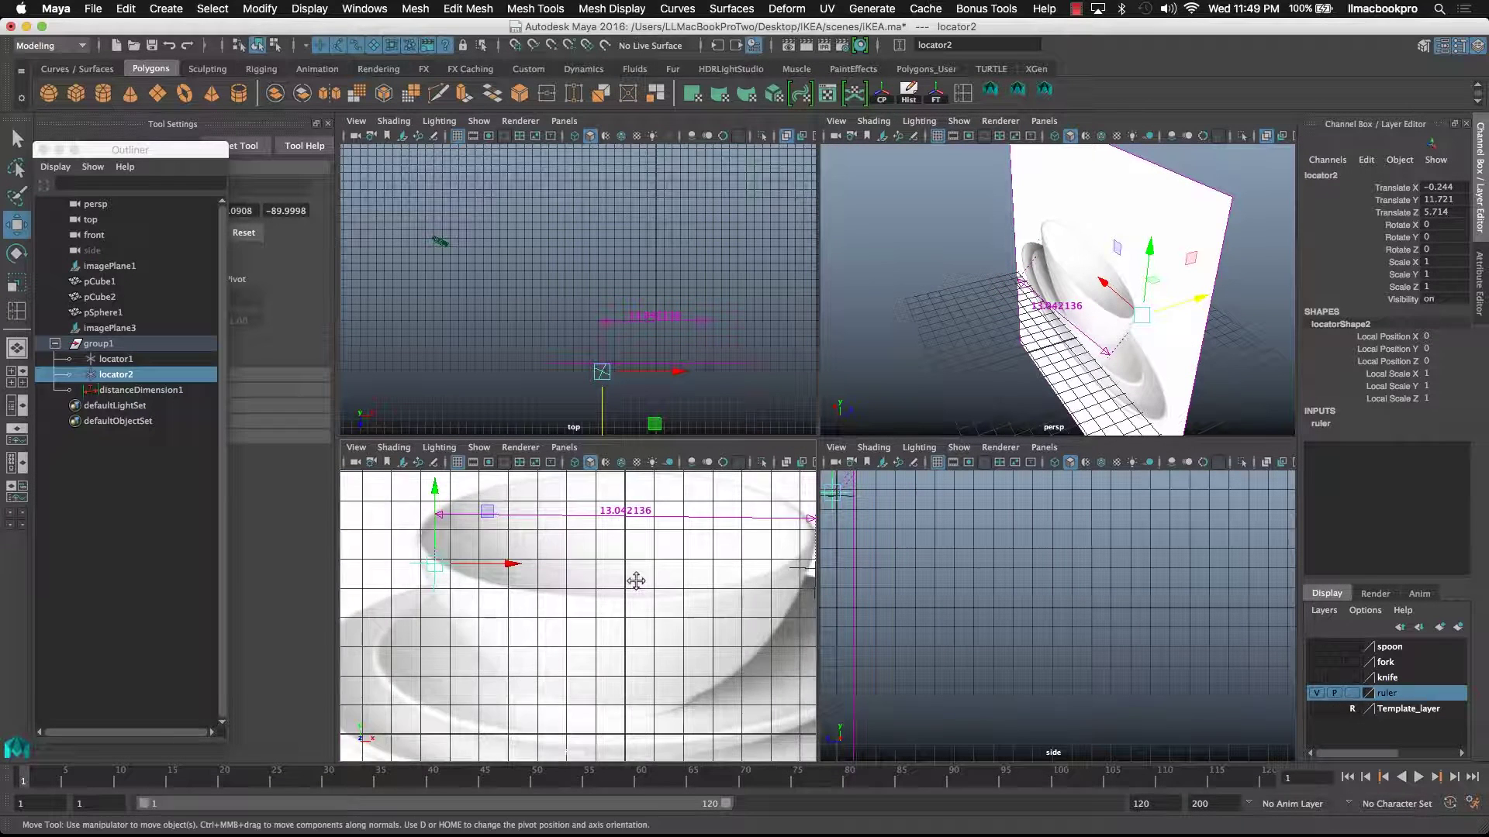
{"action": "mouse_move", "coordinate": [634, 580]}
{"action": "middle_mouse_down", "text": "alt"}
{"action": "mouse_move", "coordinate": [595, 643]}
{"action": "mouse_move", "coordinate": [610, 597]}
{"action": "middle_mouse_up", "text": "alt"}
{"action": "scroll", "coordinate": [576, 646], "scroll_direction": "down", "scroll_amount": 5}
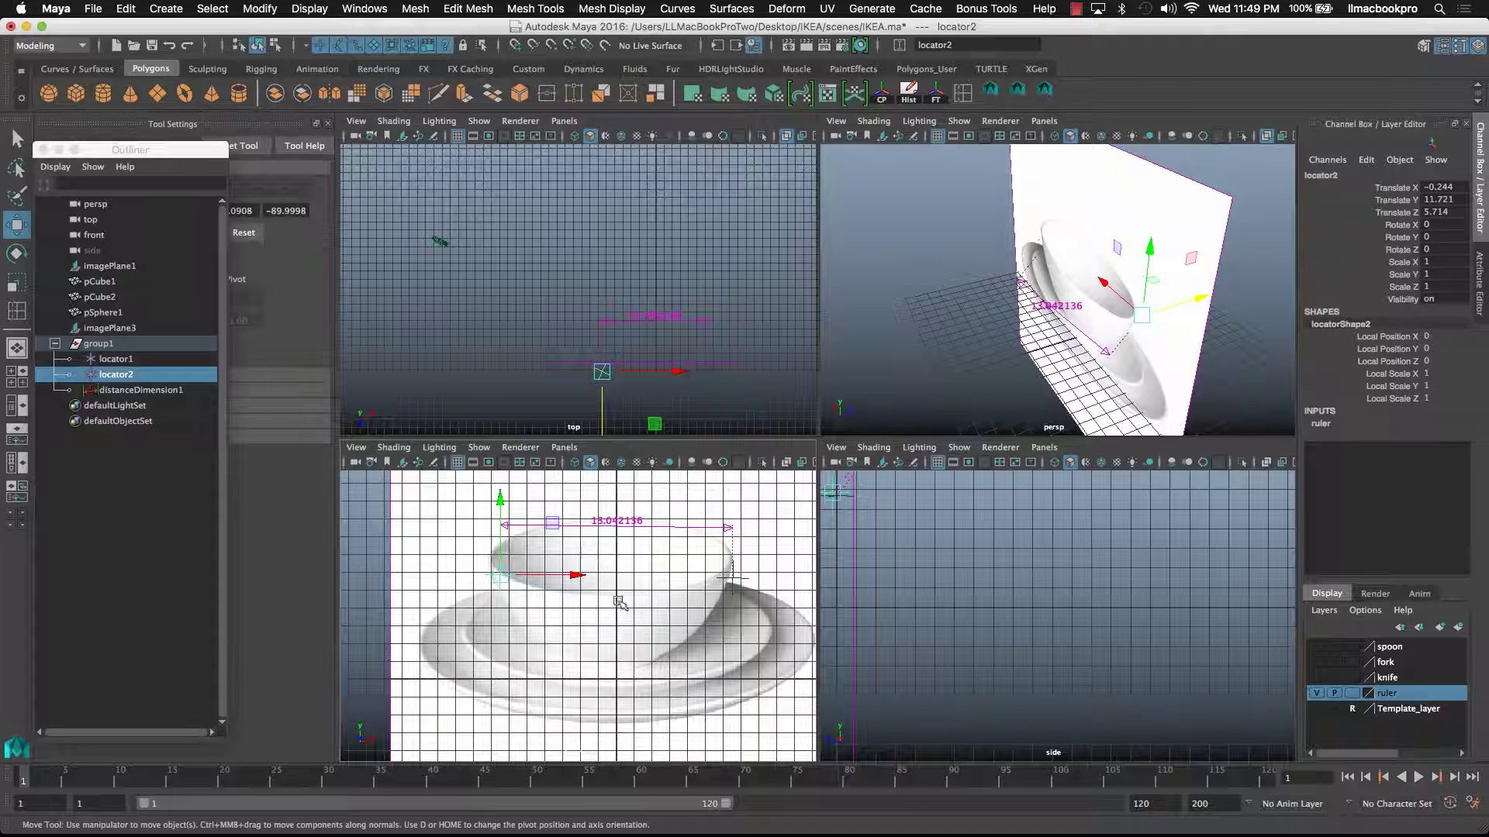
- Lower the bowl image plane to a Translate Y of about 2.97 and scale it uniformly to about 4.99
{"action": "left_click", "coordinate": [620, 604]}
{"action": "left_click", "coordinate": [618, 592]}
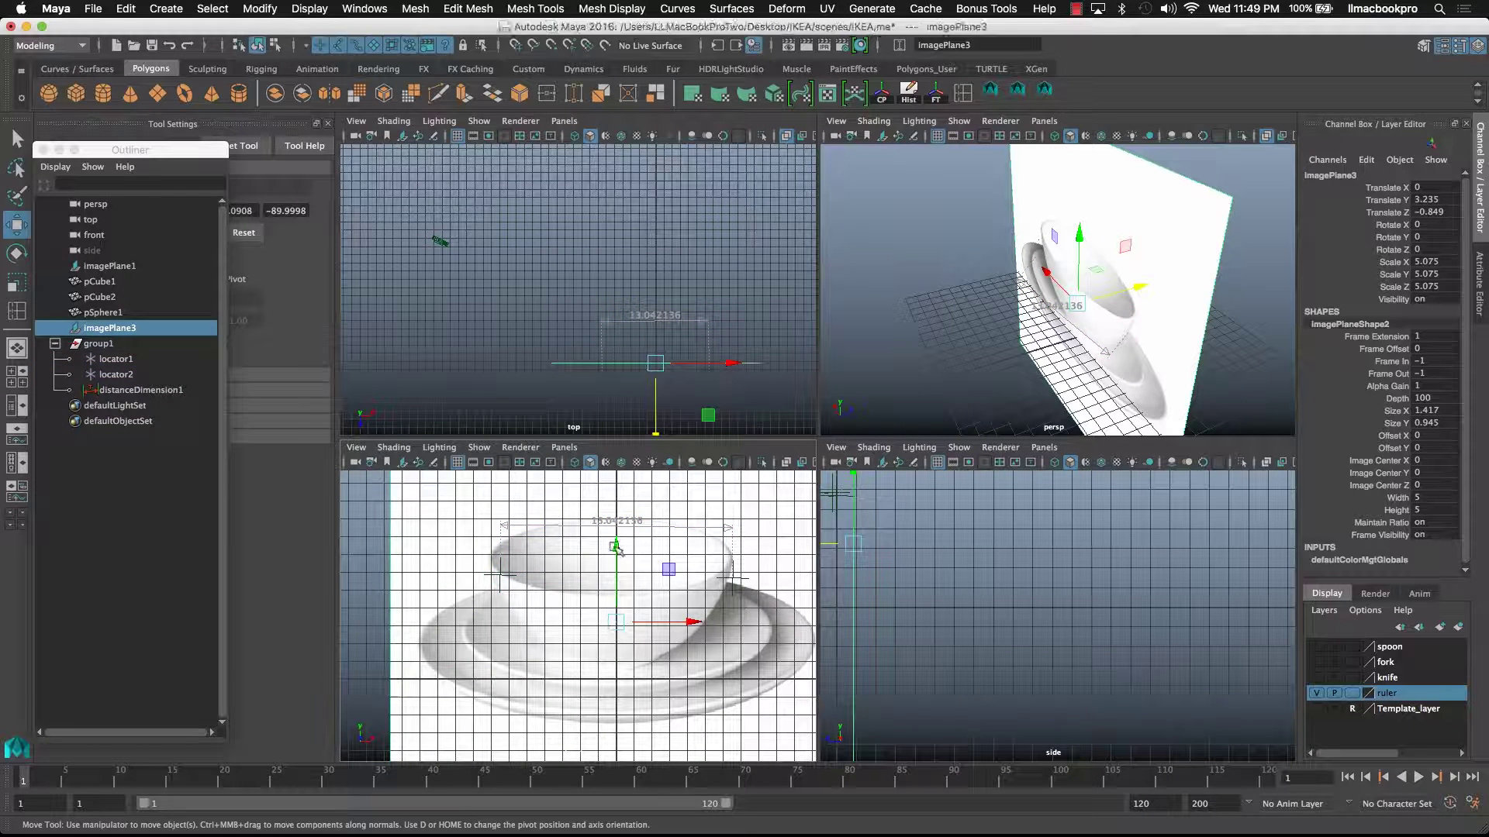
{"action": "mouse_move", "coordinate": [617, 548]}
{"action": "left_mouse_down"}
{"action": "mouse_move", "coordinate": [618, 562]}
{"action": "mouse_move", "coordinate": [620, 508]}
{"action": "mouse_move", "coordinate": [635, 553]}
{"action": "left_mouse_up"}
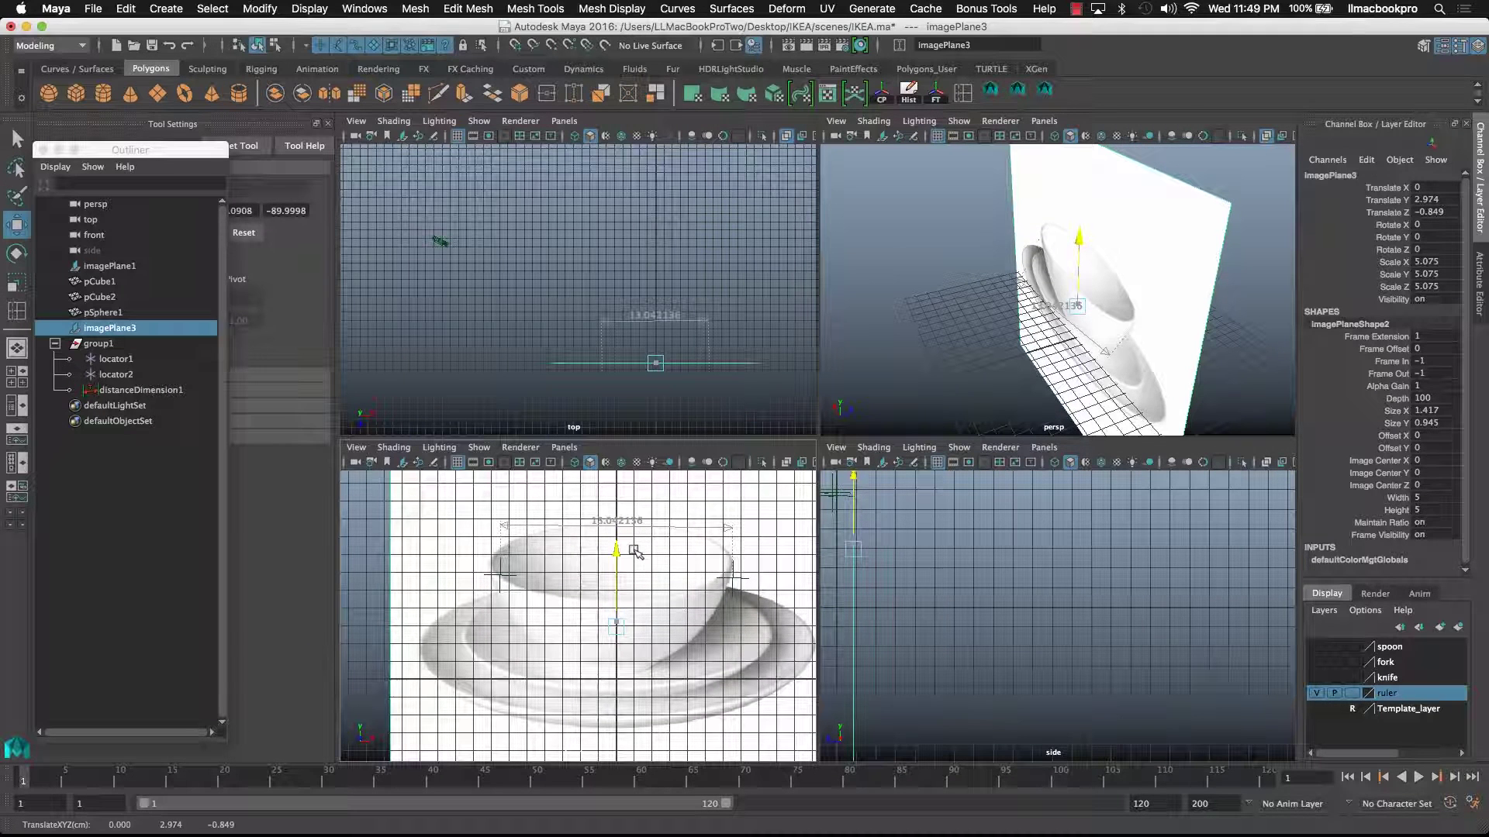
{"action": "left_click", "coordinate": [16, 283]}
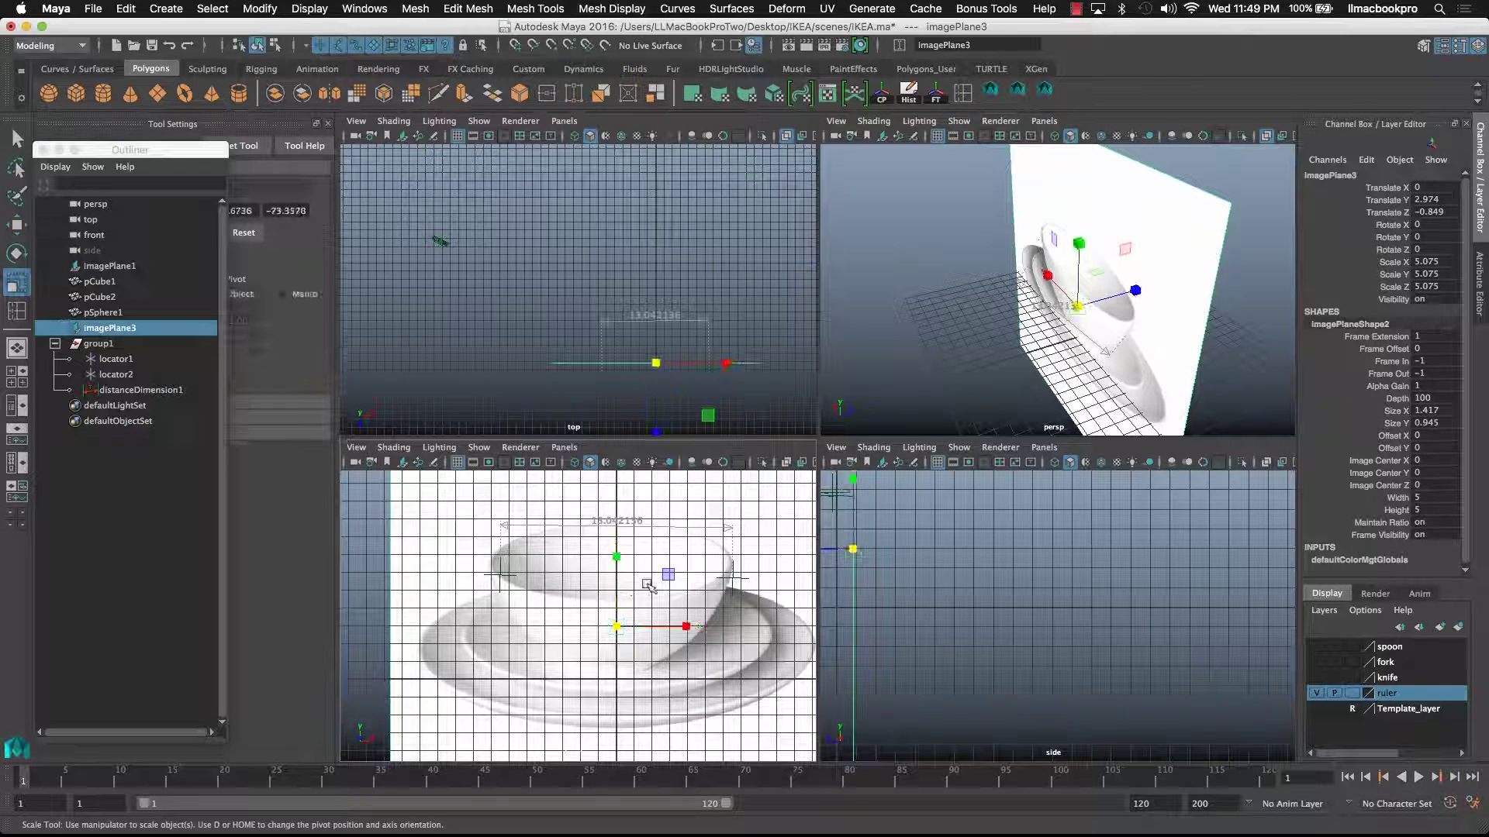
{"action": "left_click_drag", "start_coordinate": [618, 625], "coordinate": [615, 624]}
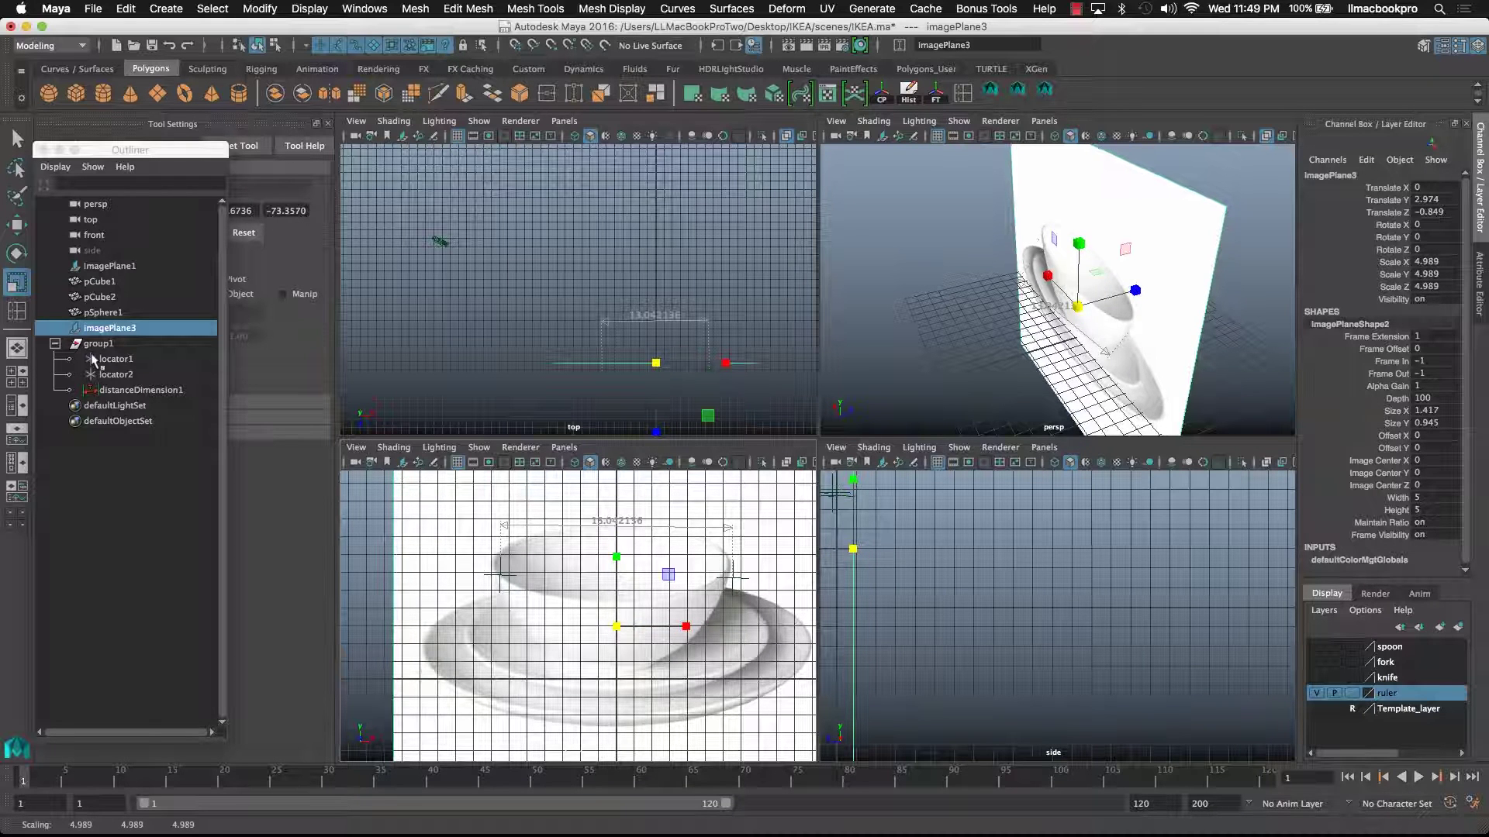
- Lower the bowl image plane and snap it to the grid at a Translate X of 0 and a Translate Y of 2
{"action": "left_click", "coordinate": [17, 227]}
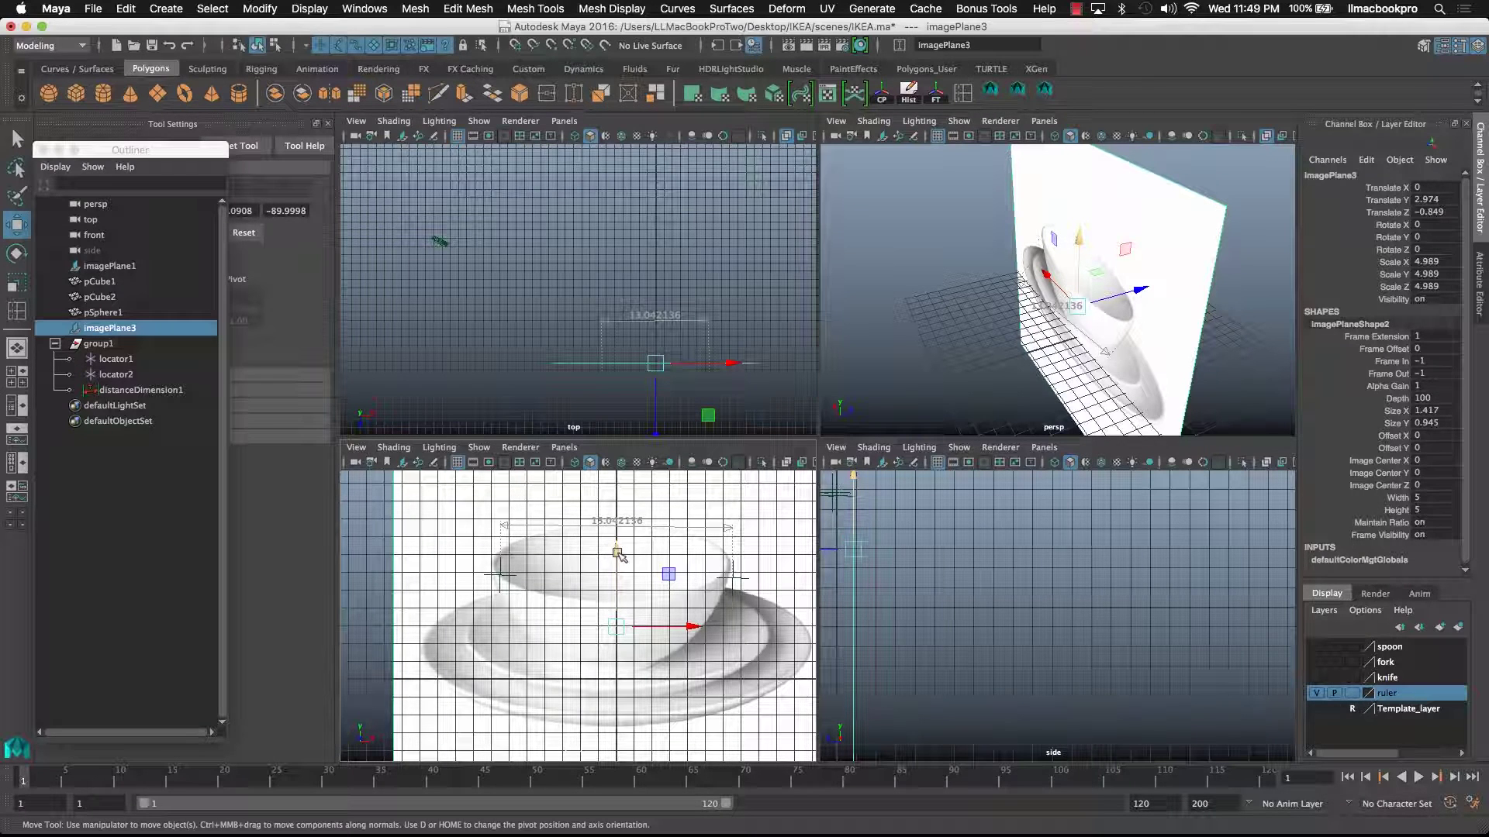
{"action": "left_click_drag", "start_coordinate": [618, 548], "coordinate": [618, 566]}
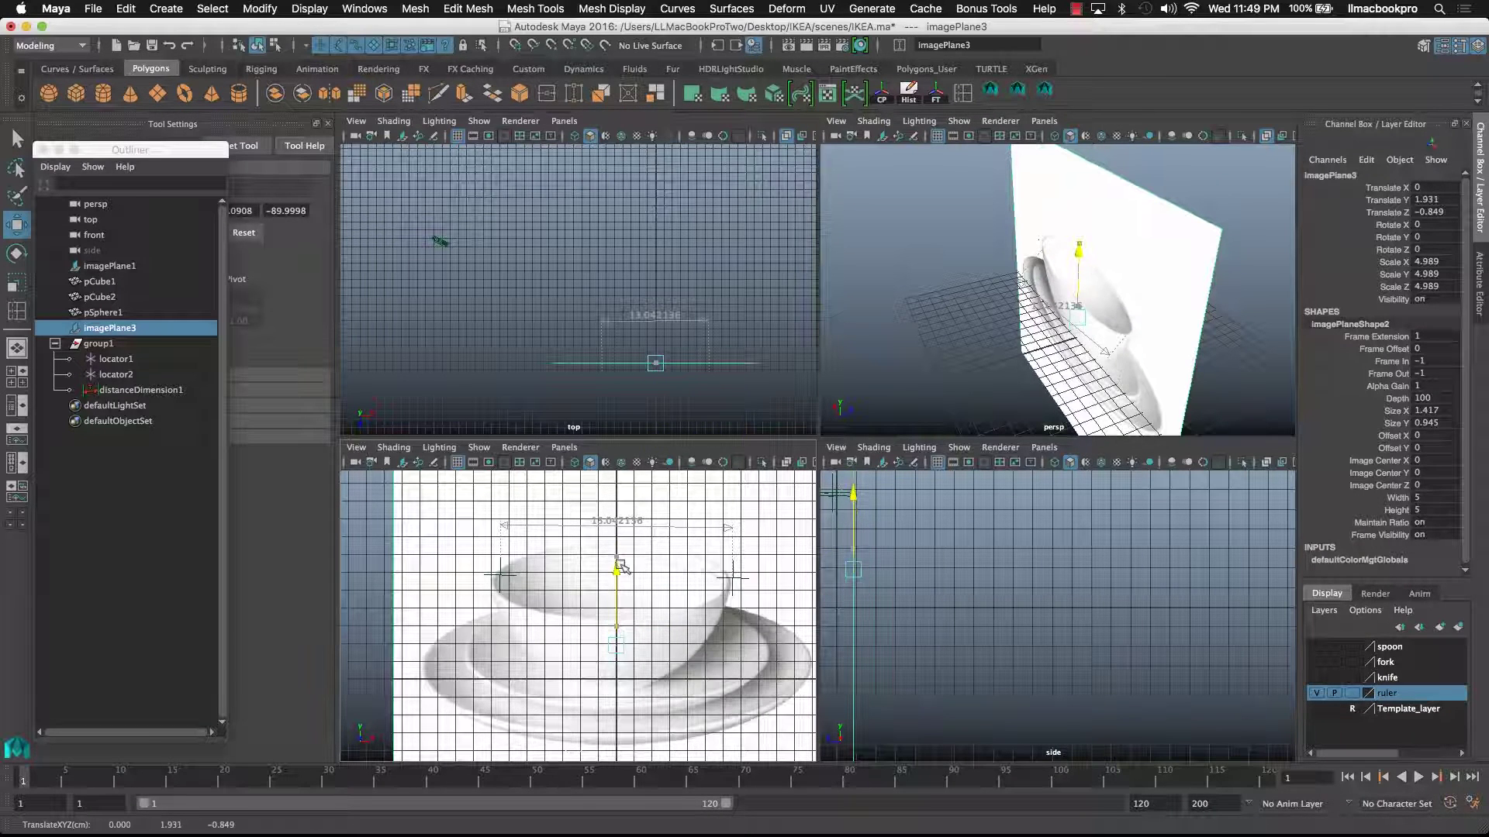
{"action": "left_click_drag", "start_coordinate": [671, 644], "coordinate": [689, 640]}
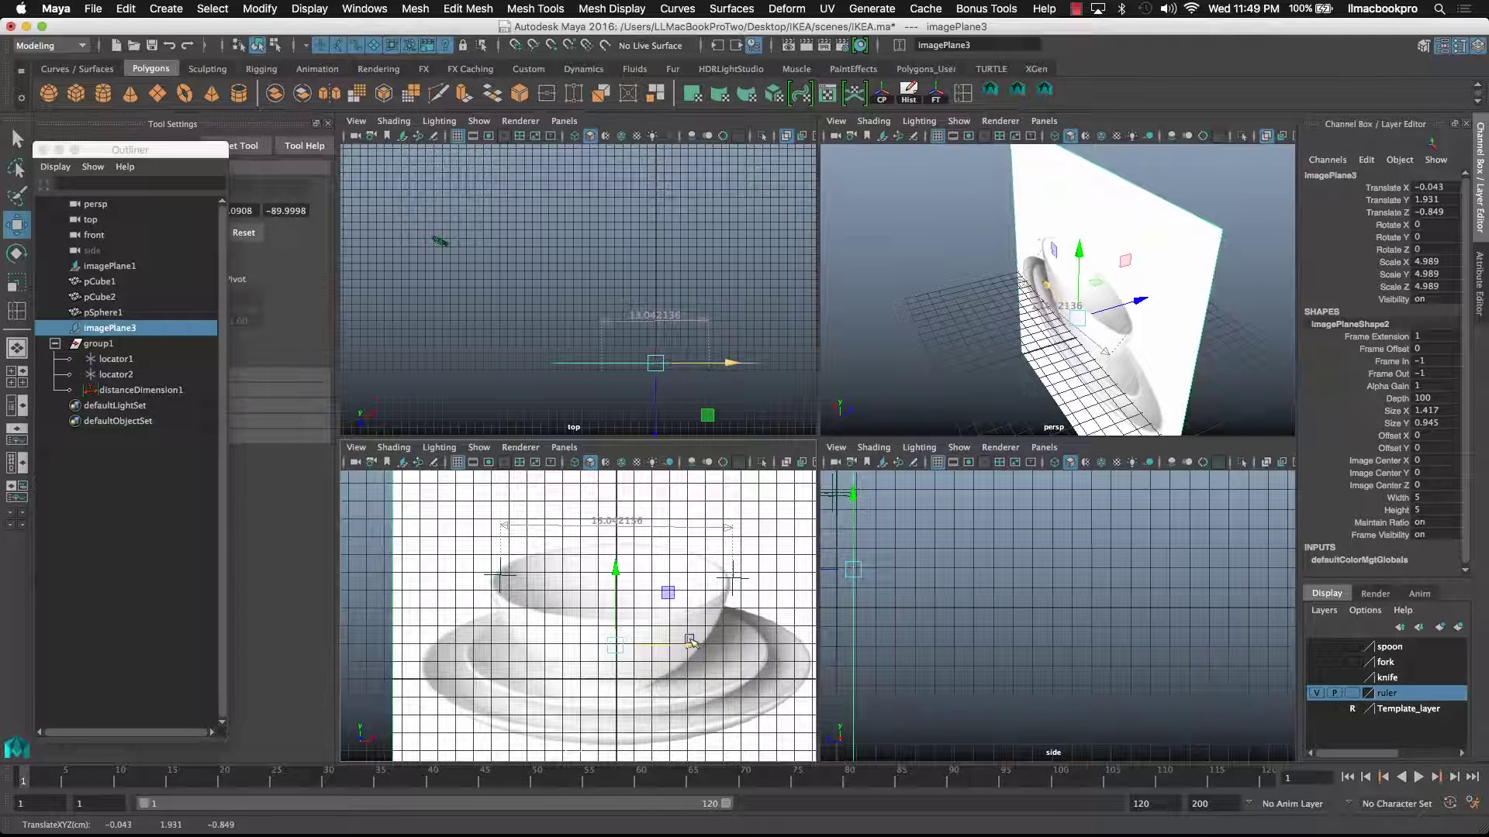
{"action": "key", "text": "x"}
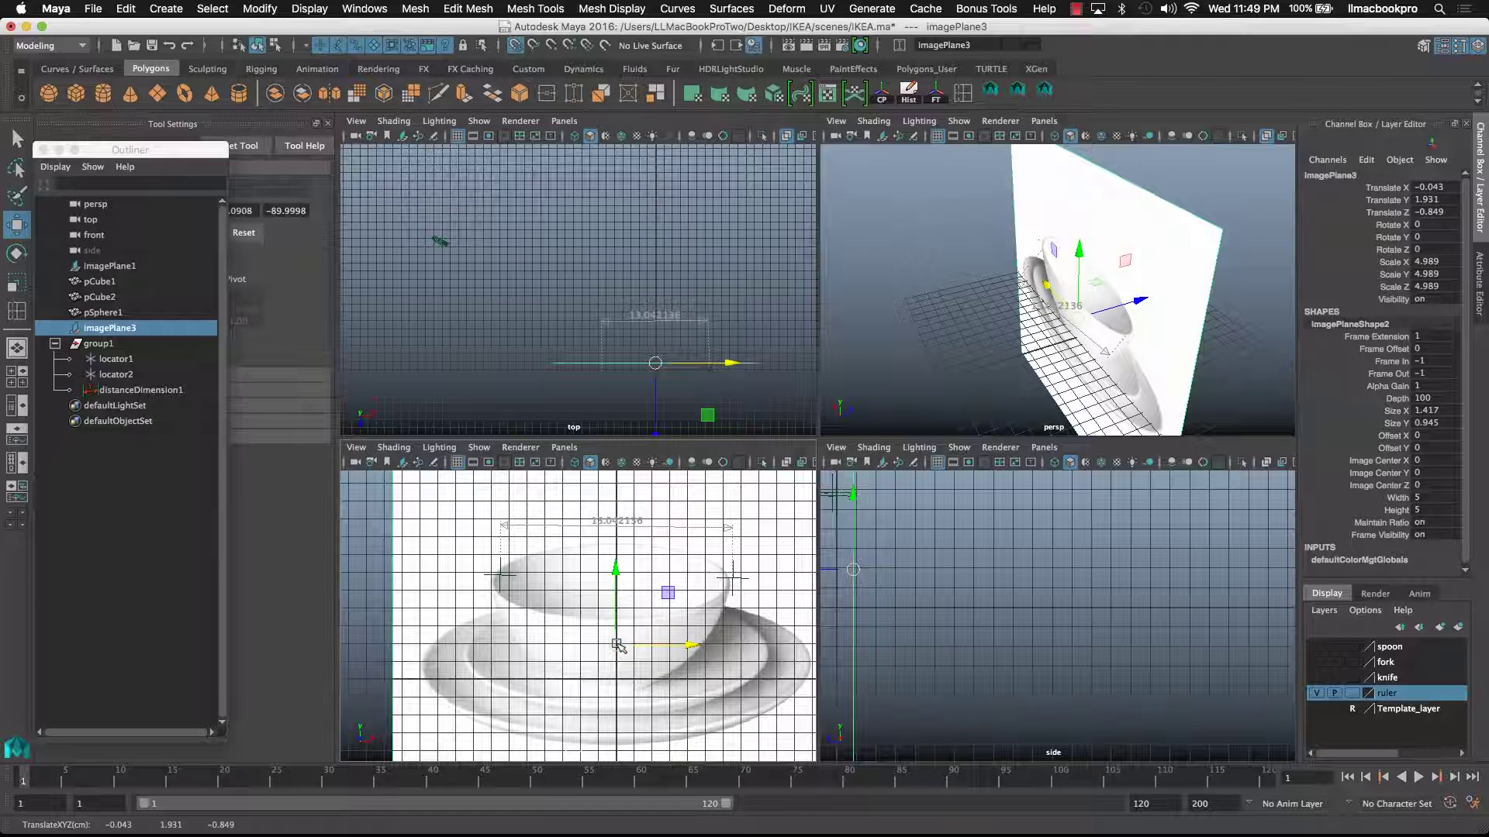
{"action": "left_click_drag", "start_coordinate": [618, 647], "coordinate": [617, 645]}
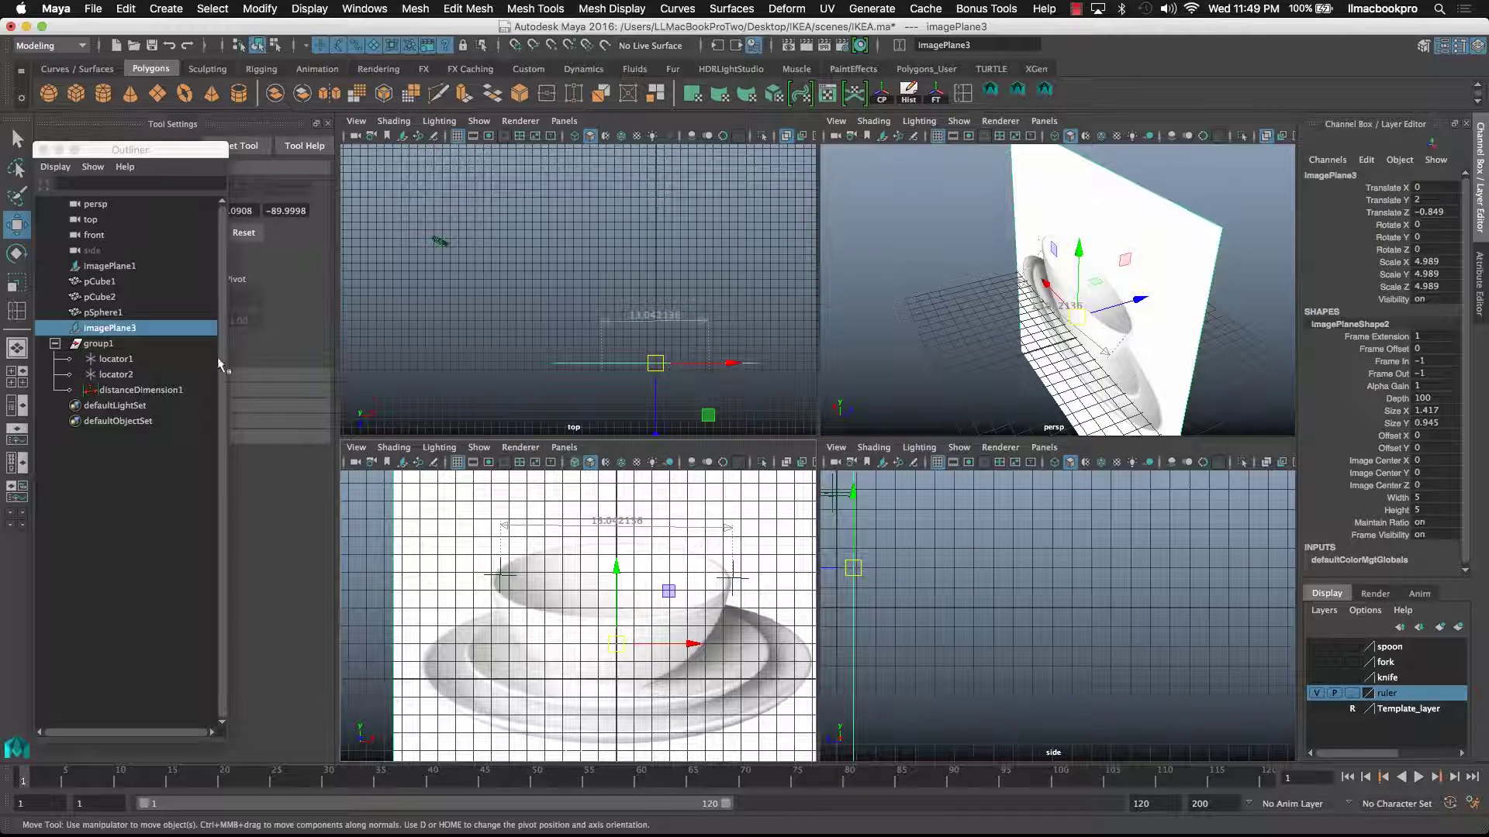
- Hide the ruler layer
{"action": "left_click", "coordinate": [140, 359]}
{"action": "left_click", "coordinate": [1423, 677]}
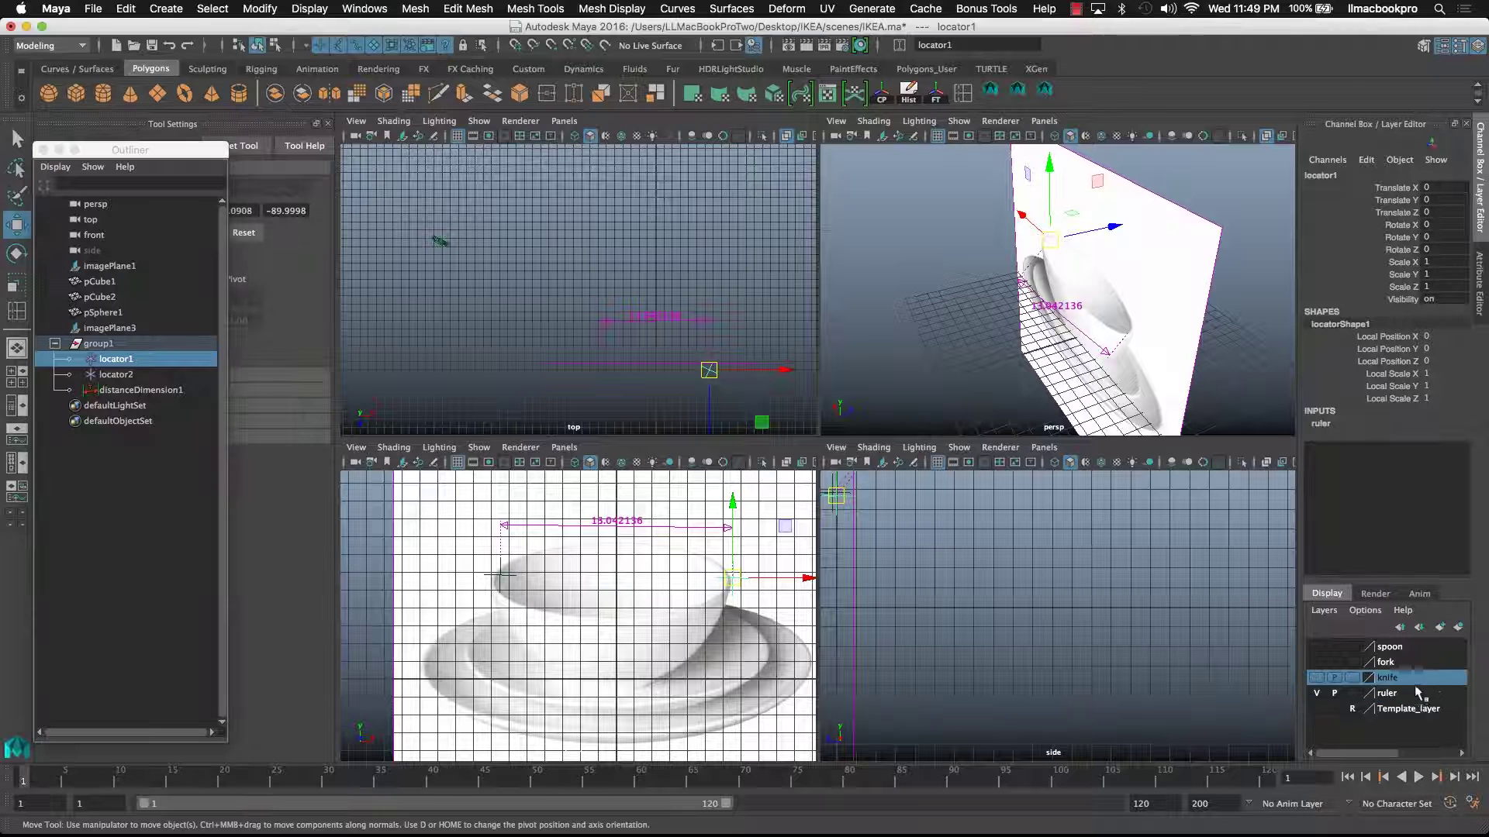
{"action": "left_click", "coordinate": [1317, 693]}
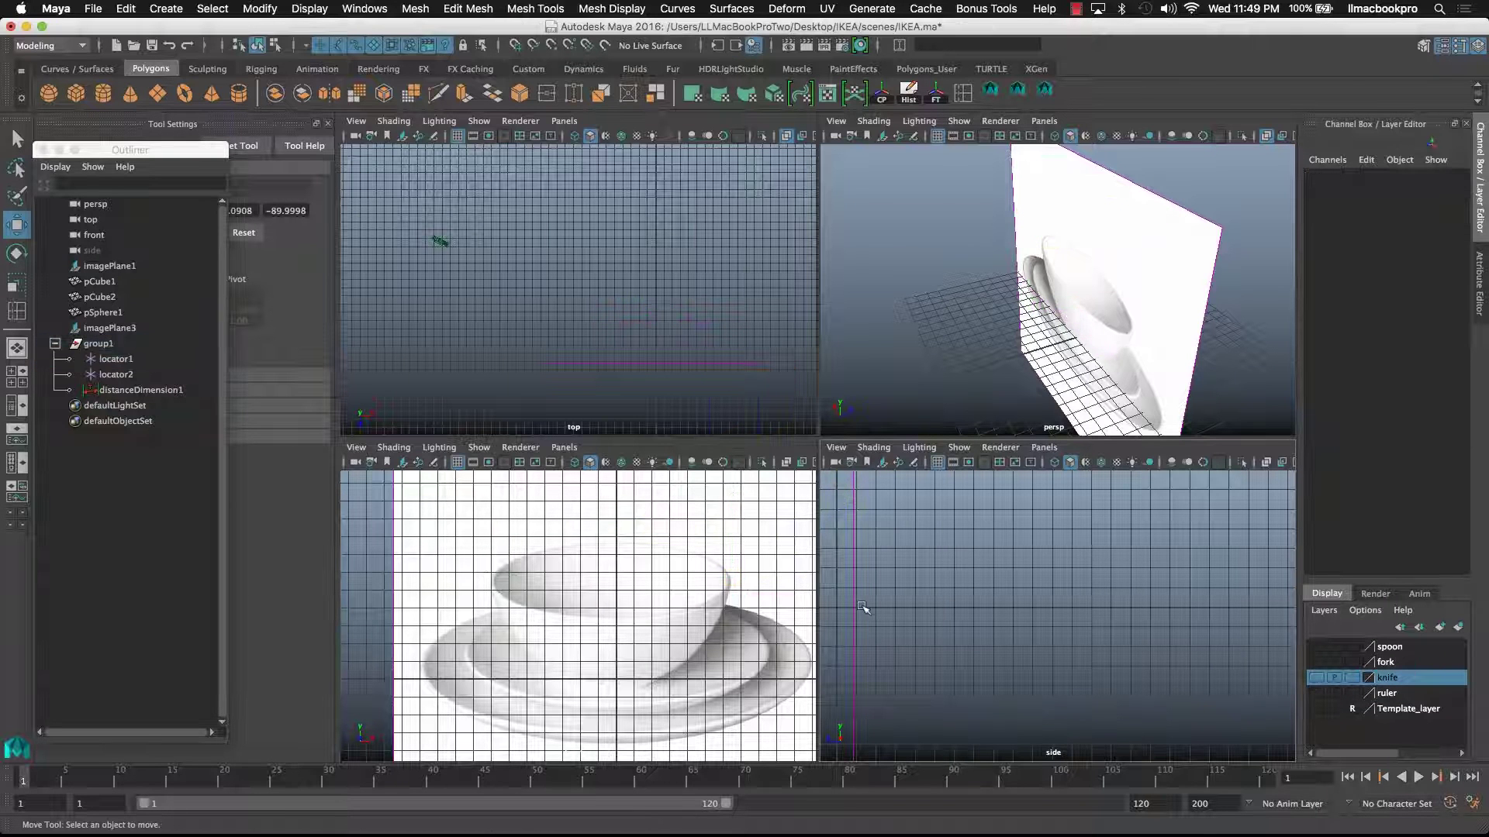
- Put the bowl image plane in a new display layer named temp2
{"action": "left_click", "coordinate": [1161, 331]}
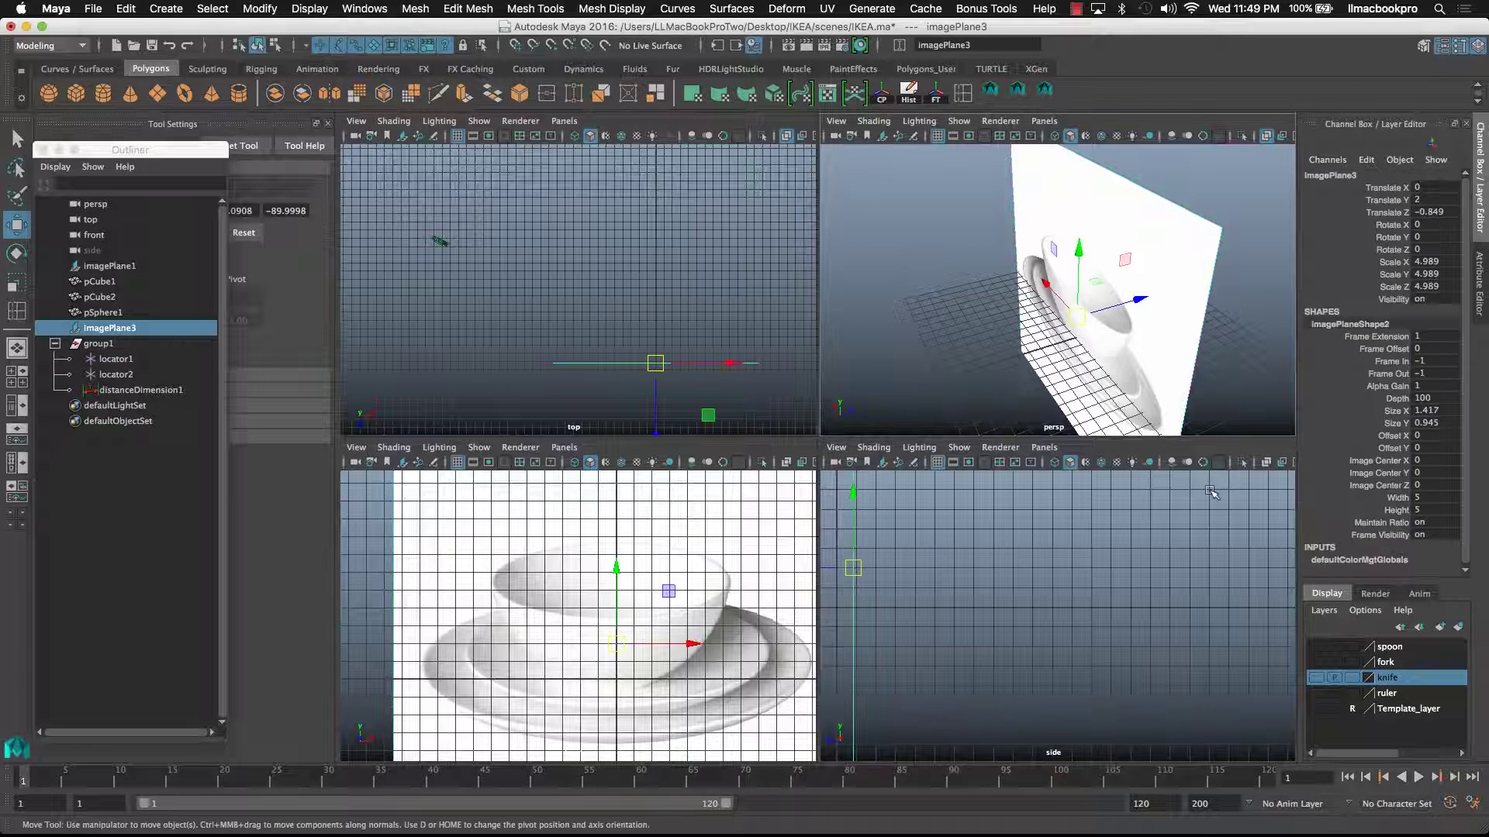
{"action": "left_click", "coordinate": [1436, 713]}
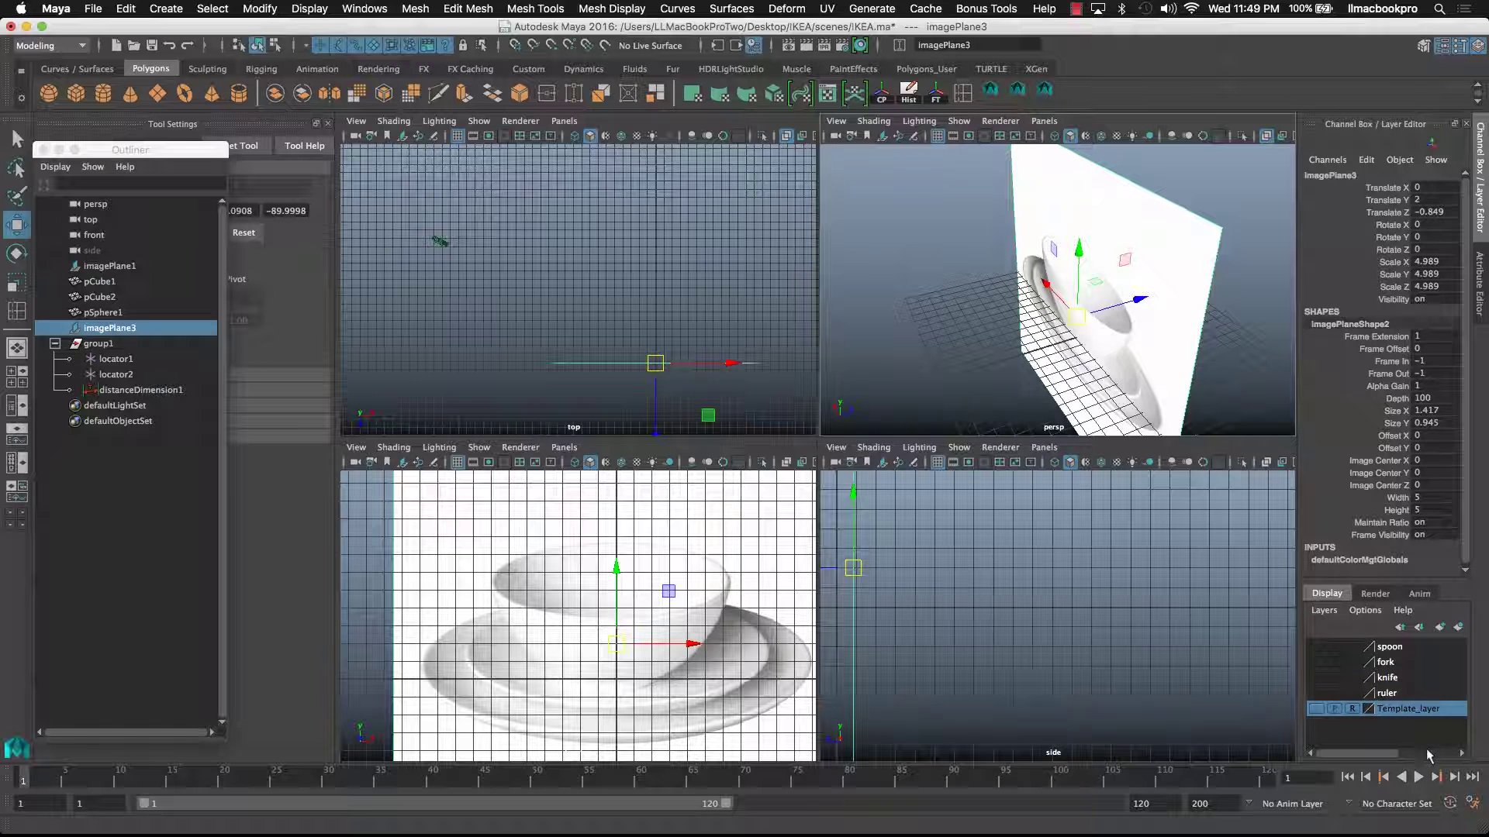
{"action": "left_click", "coordinate": [1458, 628]}
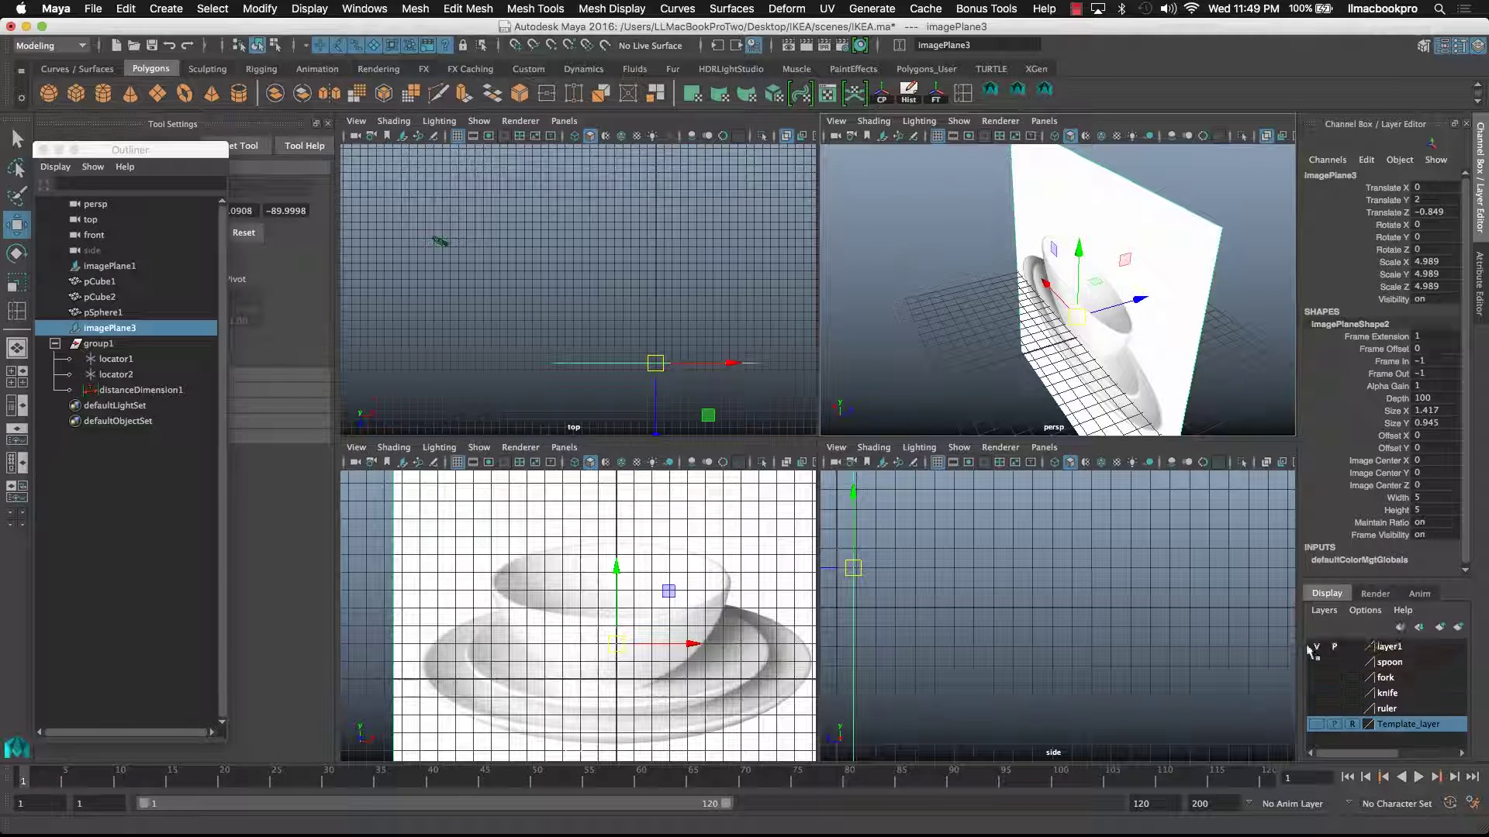
{"action": "double_click", "coordinate": [1409, 650]}
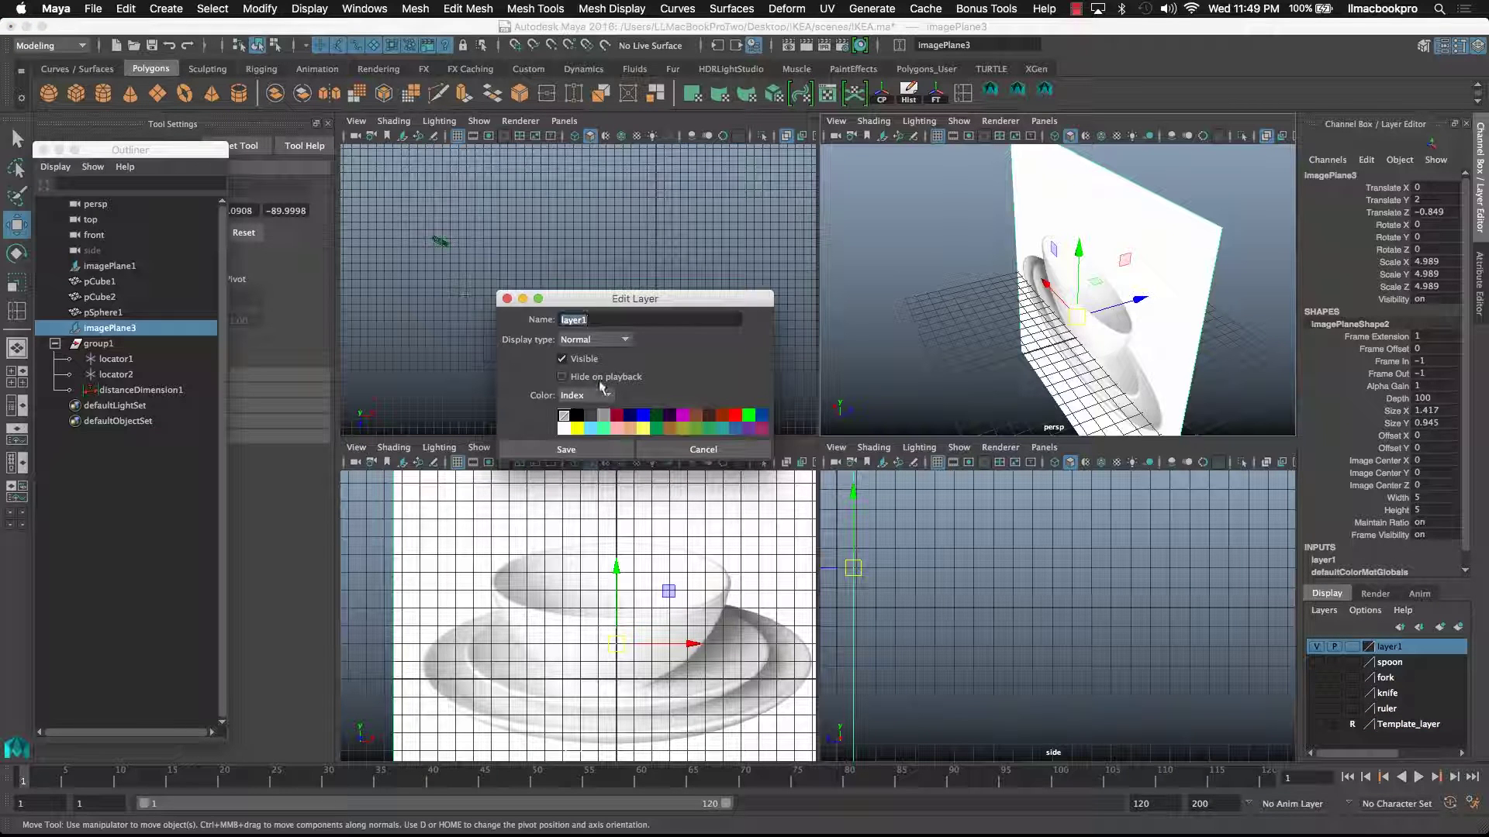
{"action": "type", "text": "temp2"}
{"action": "left_click", "coordinate": [593, 451]}
{"action": "left_click", "coordinate": [955, 308]}
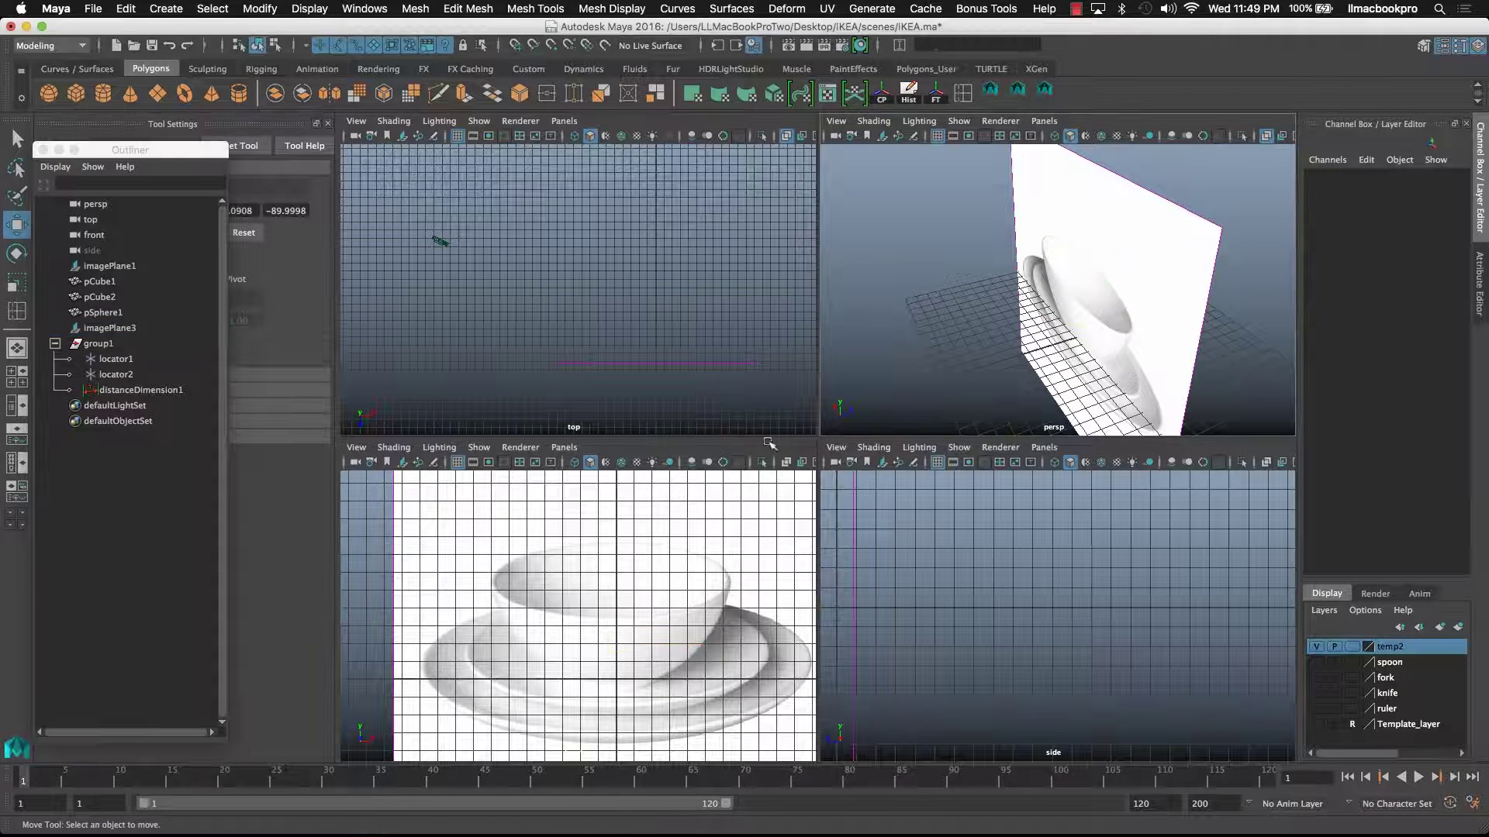
- Move the bowl image plane in depth, away from the grid's centre, to a Translate Z of about 10.25
{"action": "key", "text": "space"}
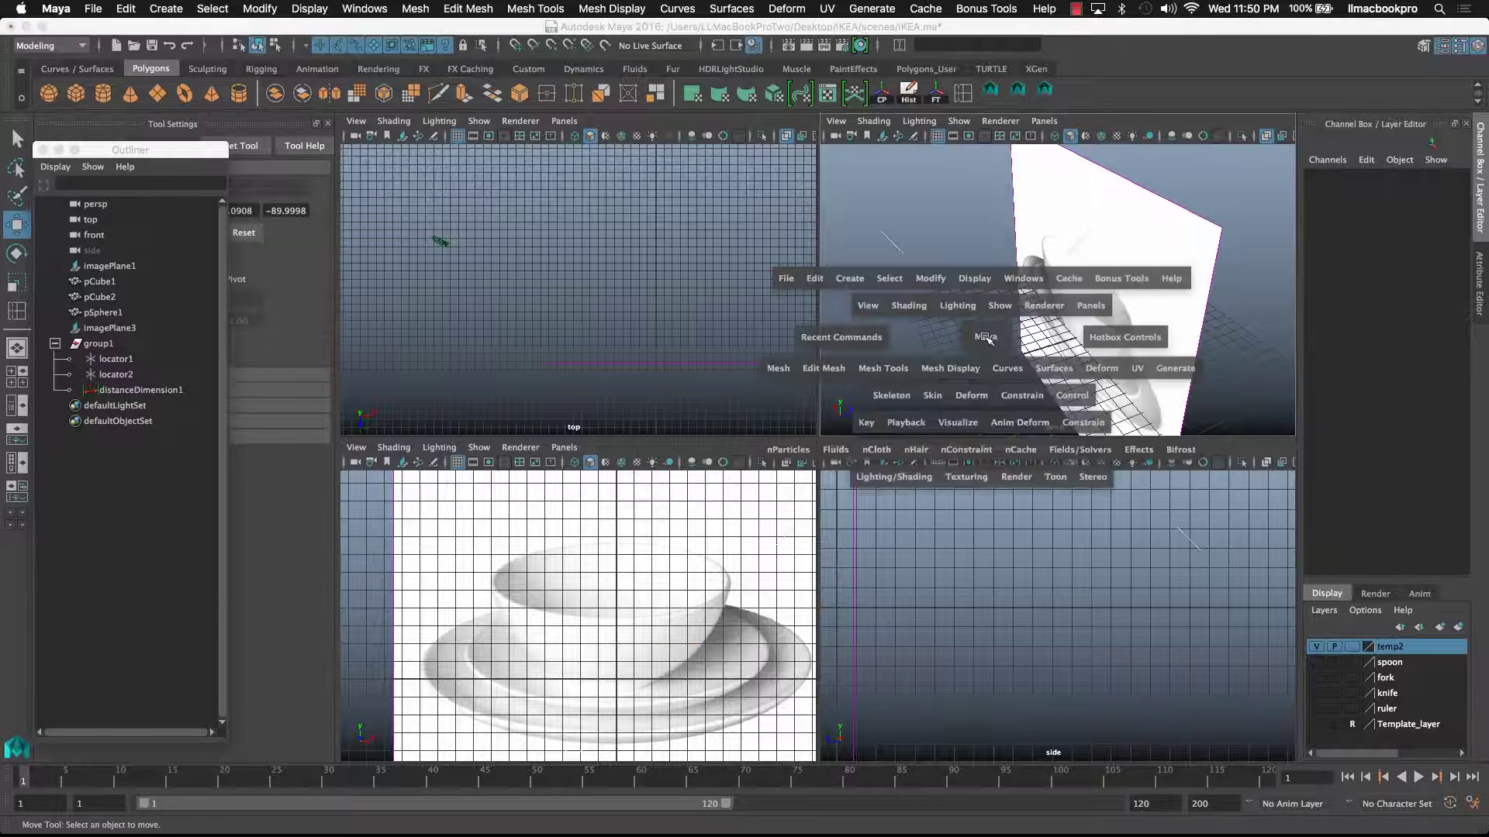
{"action": "left_click_drag", "start_coordinate": [964, 332], "coordinate": [927, 279], "text": "alt"}
{"action": "left_click", "coordinate": [857, 315]}
- Toggle the temp2 layer's visibility off and on, and set the layer's display type to Reference
{"action": "left_click", "coordinate": [1316, 648]}
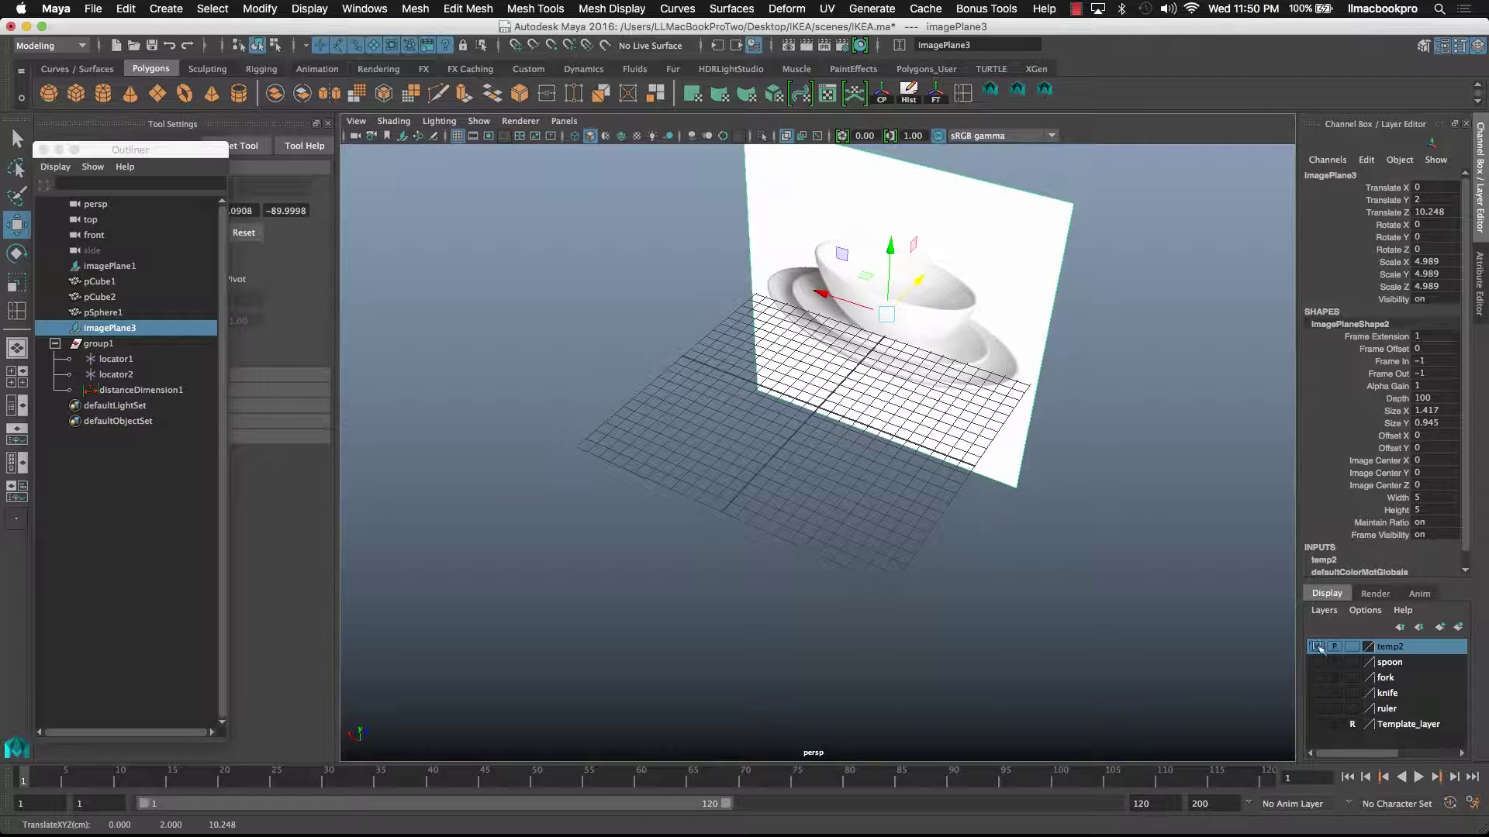
{"action": "scroll", "coordinate": [1145, 630], "scroll_direction": "up", "scroll_amount": 3}
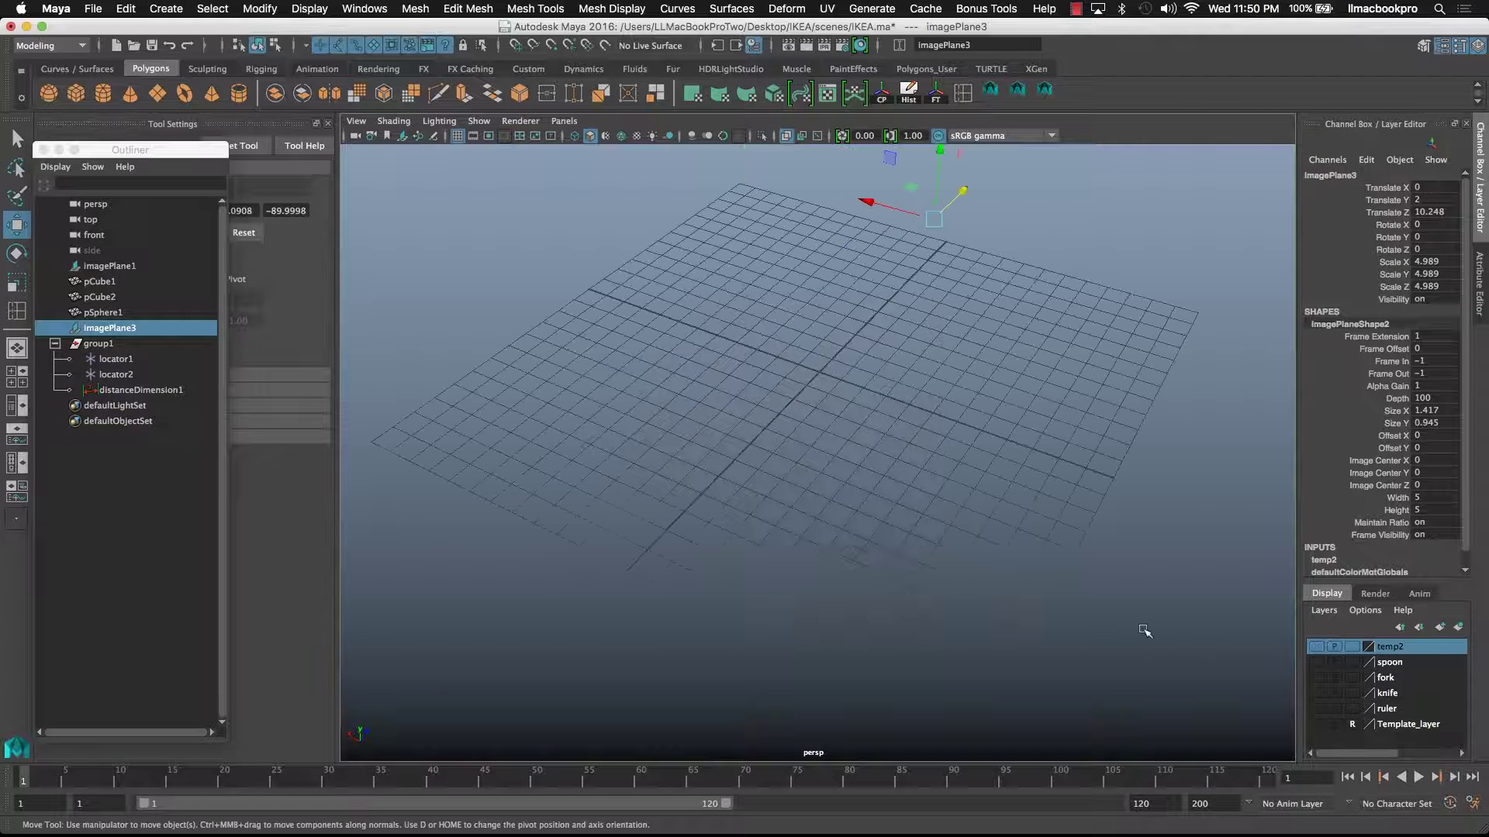
{"action": "left_click", "coordinate": [1316, 646]}
{"action": "left_click", "coordinate": [1351, 647]}
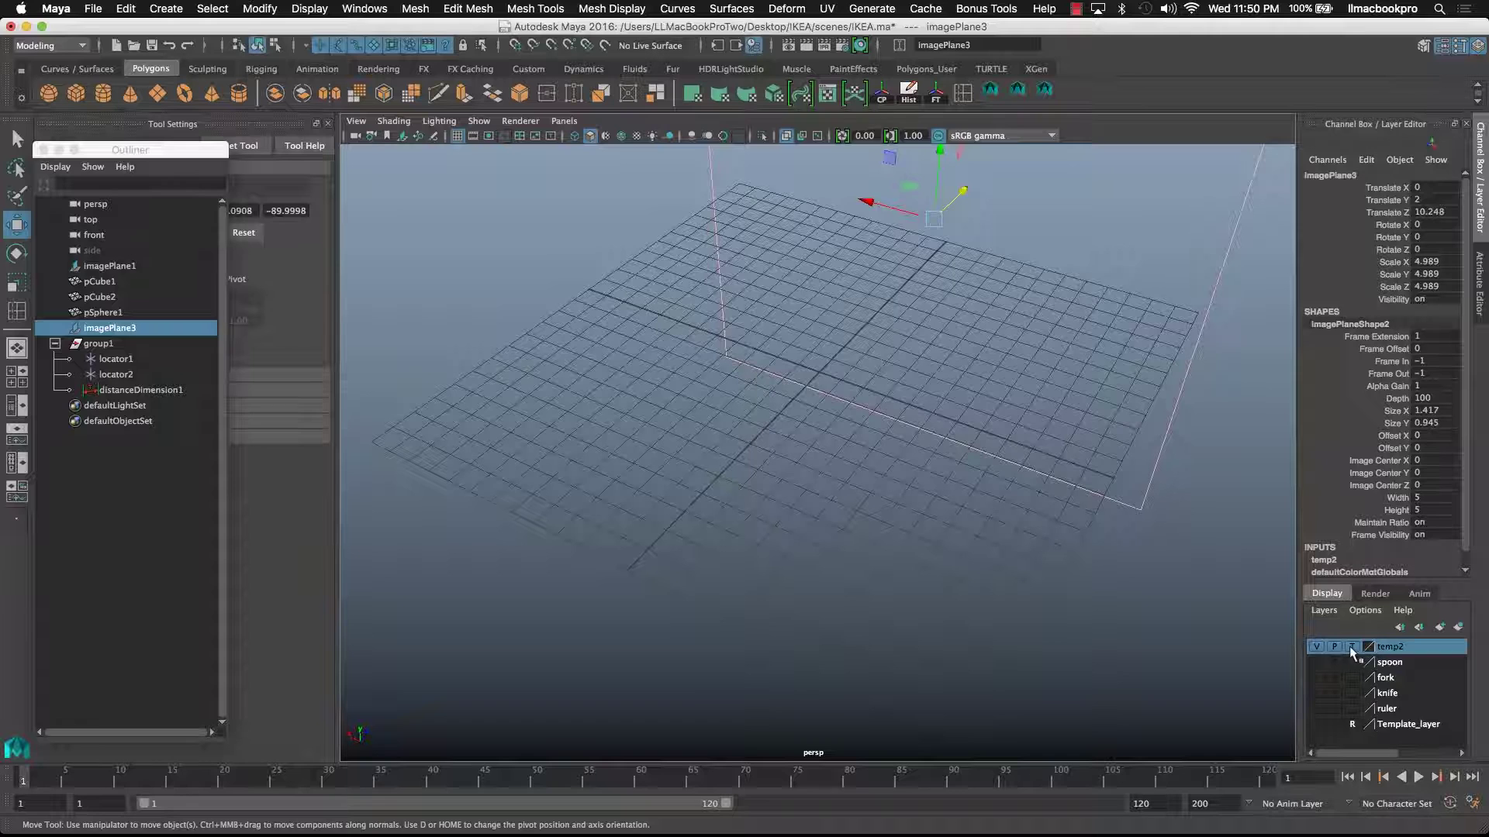
{"action": "left_click", "coordinate": [1351, 647]}
- Create a polygon cylinder of radius 1 and height 2 at the origin and raise it to a Translate Y of about 1.01
{"action": "left_click_drag", "start_coordinate": [1036, 435], "coordinate": [945, 500], "text": "alt"}
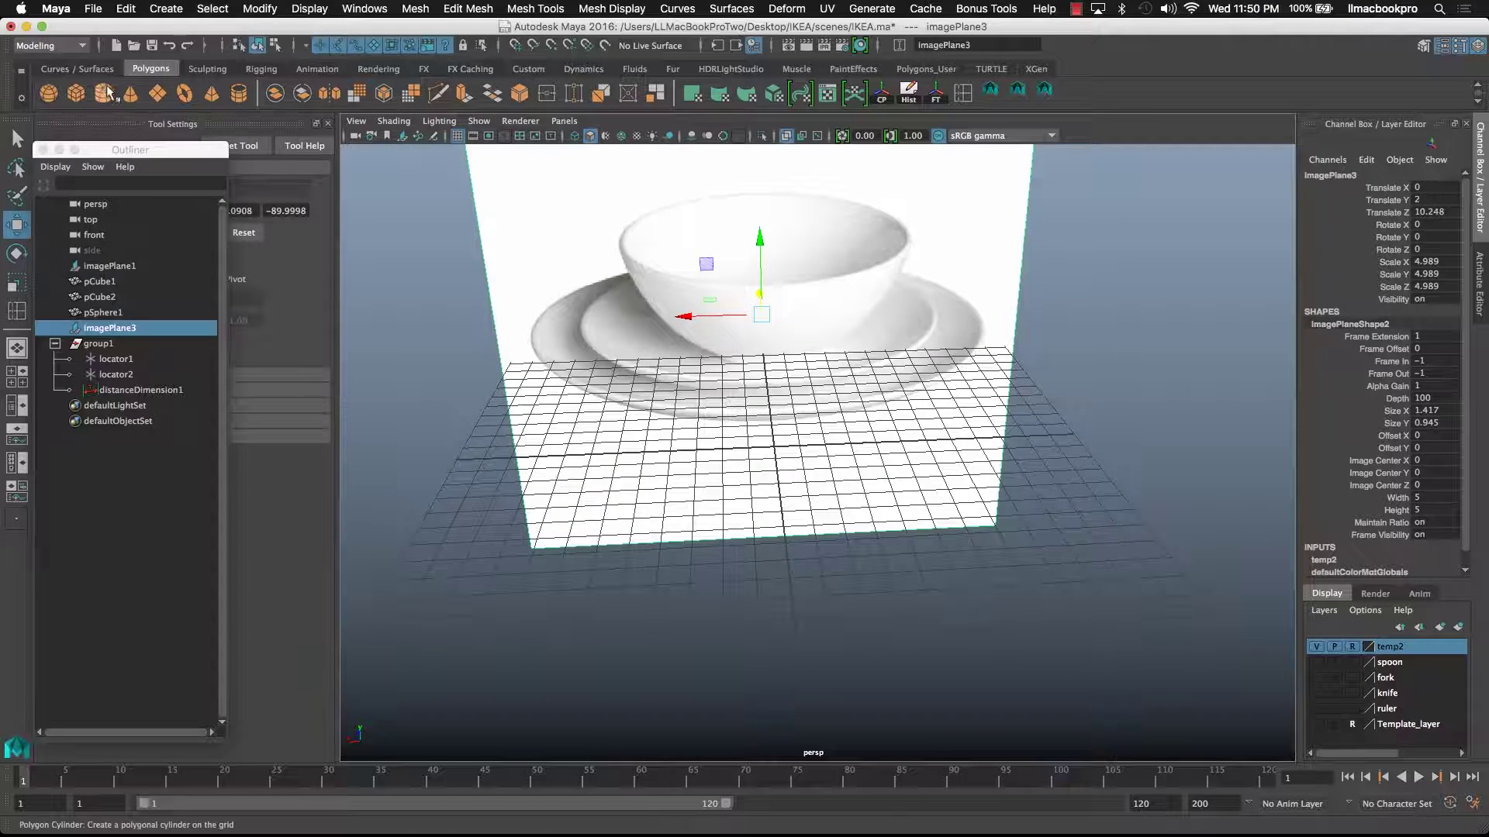
{"action": "scroll", "coordinate": [714, 498], "scroll_direction": "up", "scroll_amount": 6}
{"action": "scroll", "coordinate": [721, 550], "scroll_direction": "down", "scroll_amount": 5}
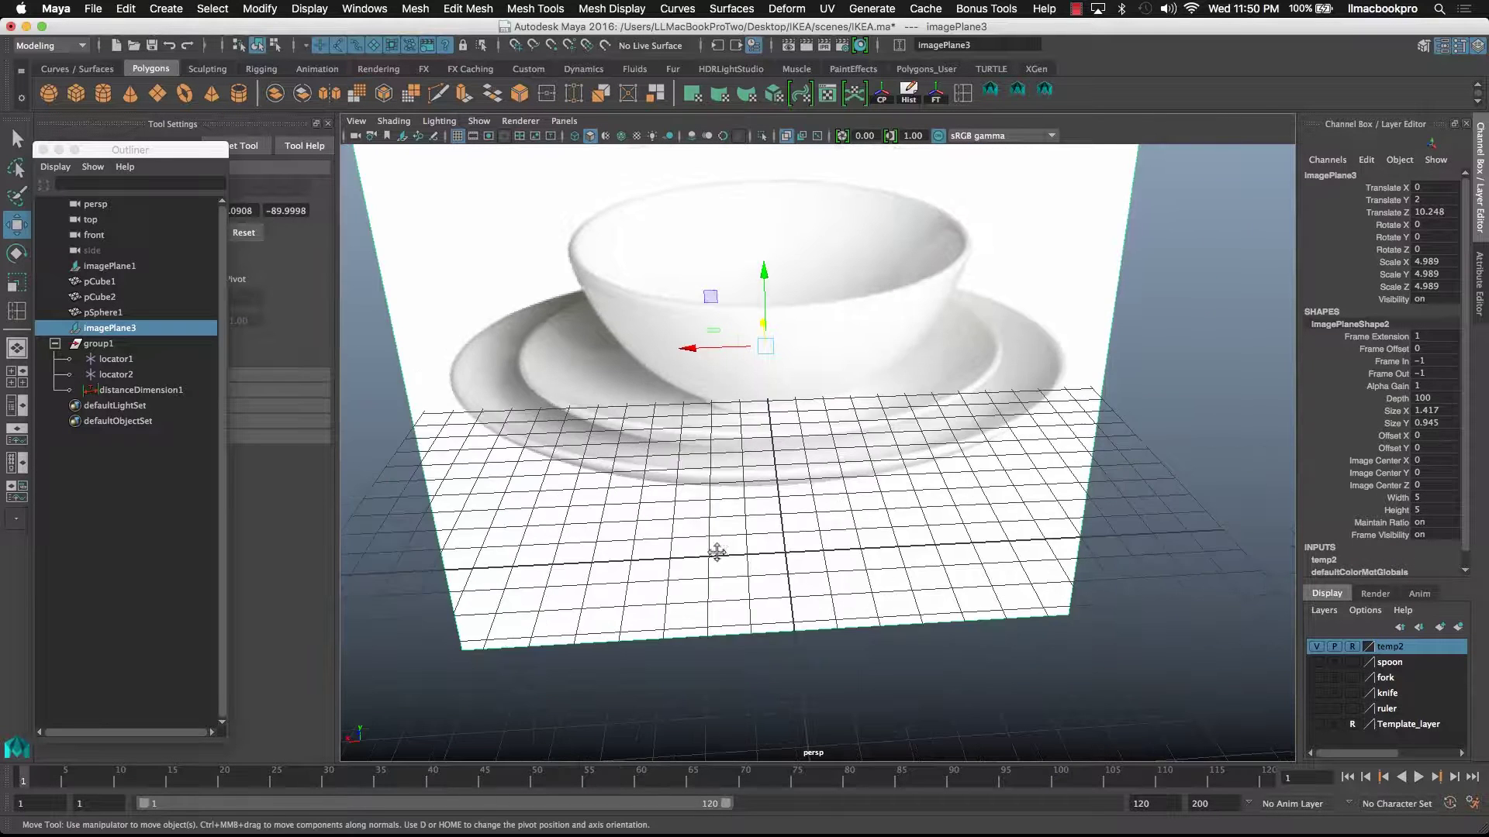
{"action": "left_click", "coordinate": [108, 94]}
{"action": "left_click_drag", "start_coordinate": [667, 490], "coordinate": [818, 334], "text": "alt"}
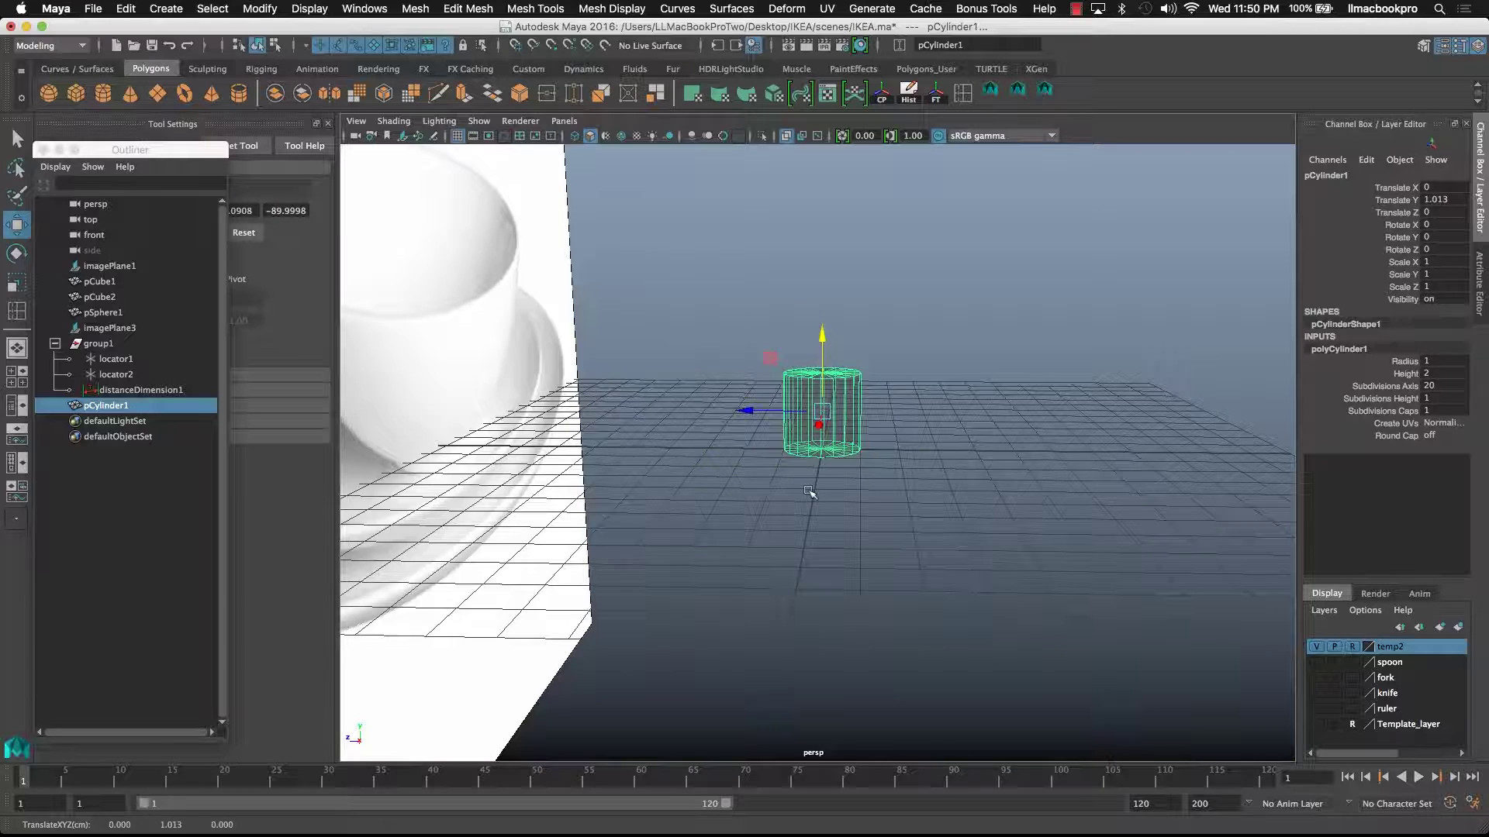
{"action": "scroll", "coordinate": [809, 491], "scroll_direction": "up", "scroll_amount": 5}
{"action": "right_click", "coordinate": [881, 394]}
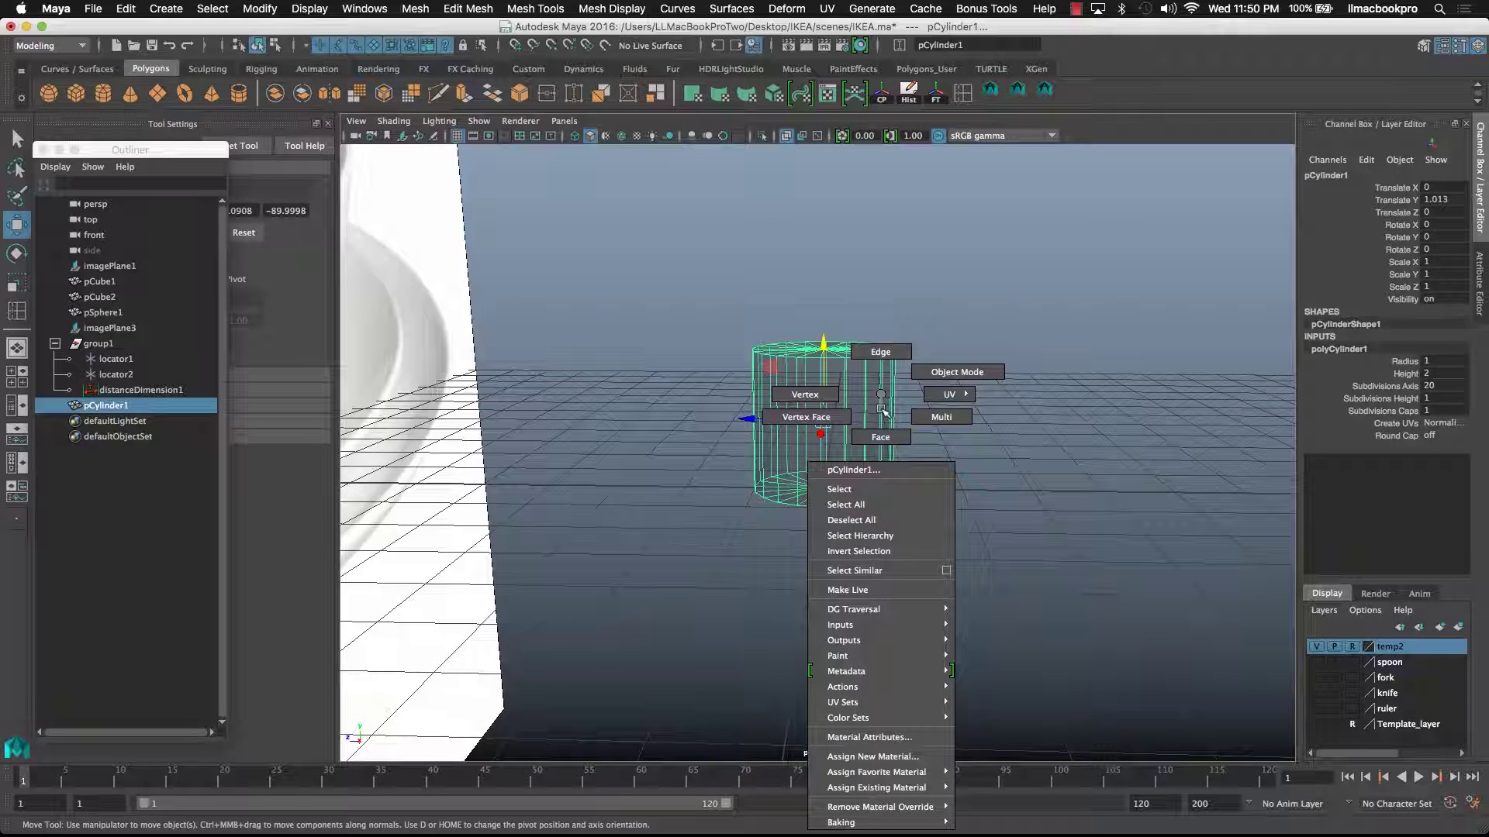
{"action": "left_click", "coordinate": [829, 397]}
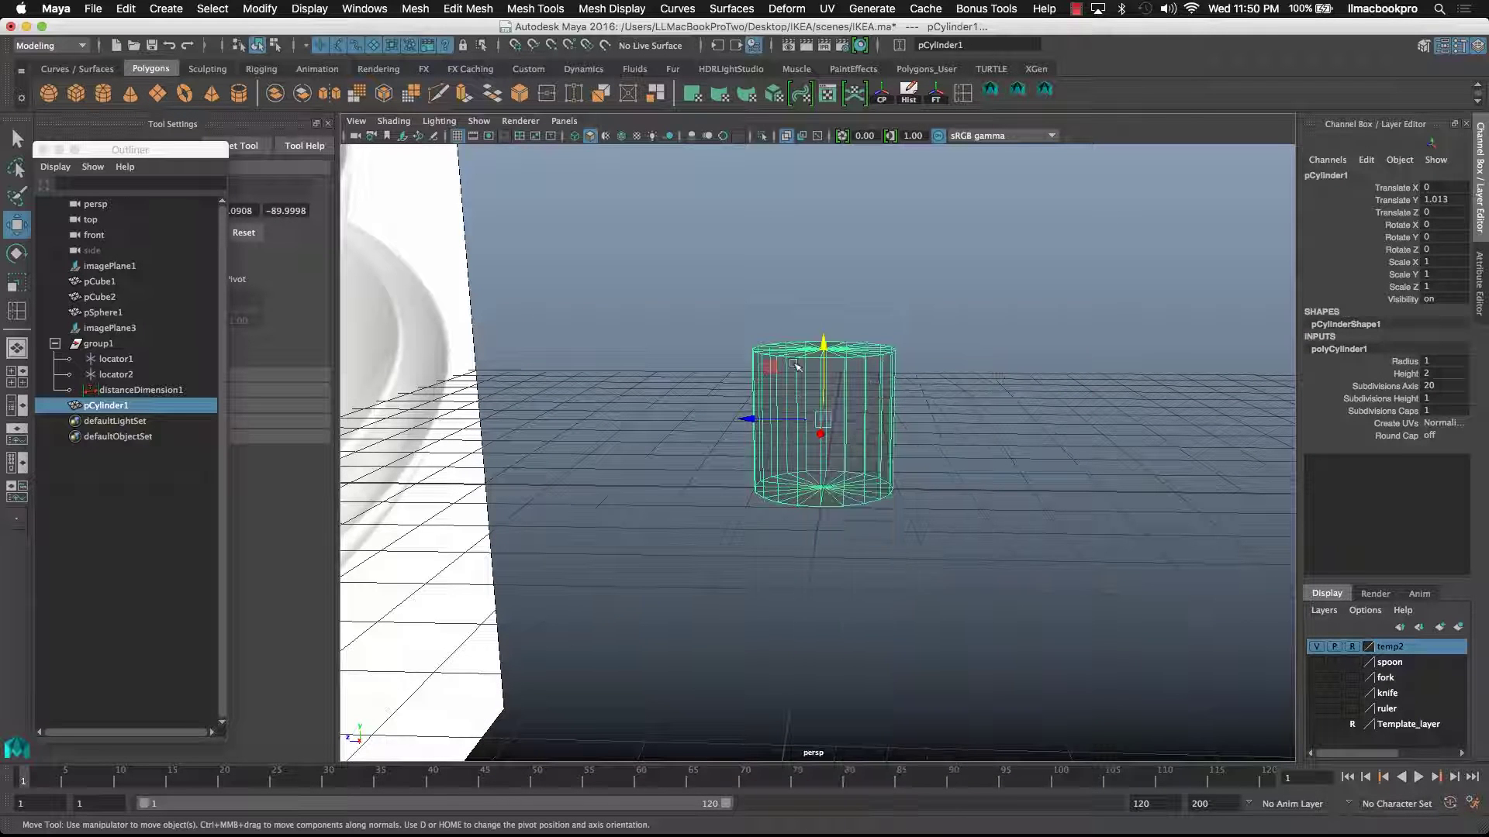
{"action": "left_click", "coordinate": [721, 240]}
{"action": "right_click", "coordinate": [798, 392]}
{"action": "left_click", "coordinate": [801, 435]}
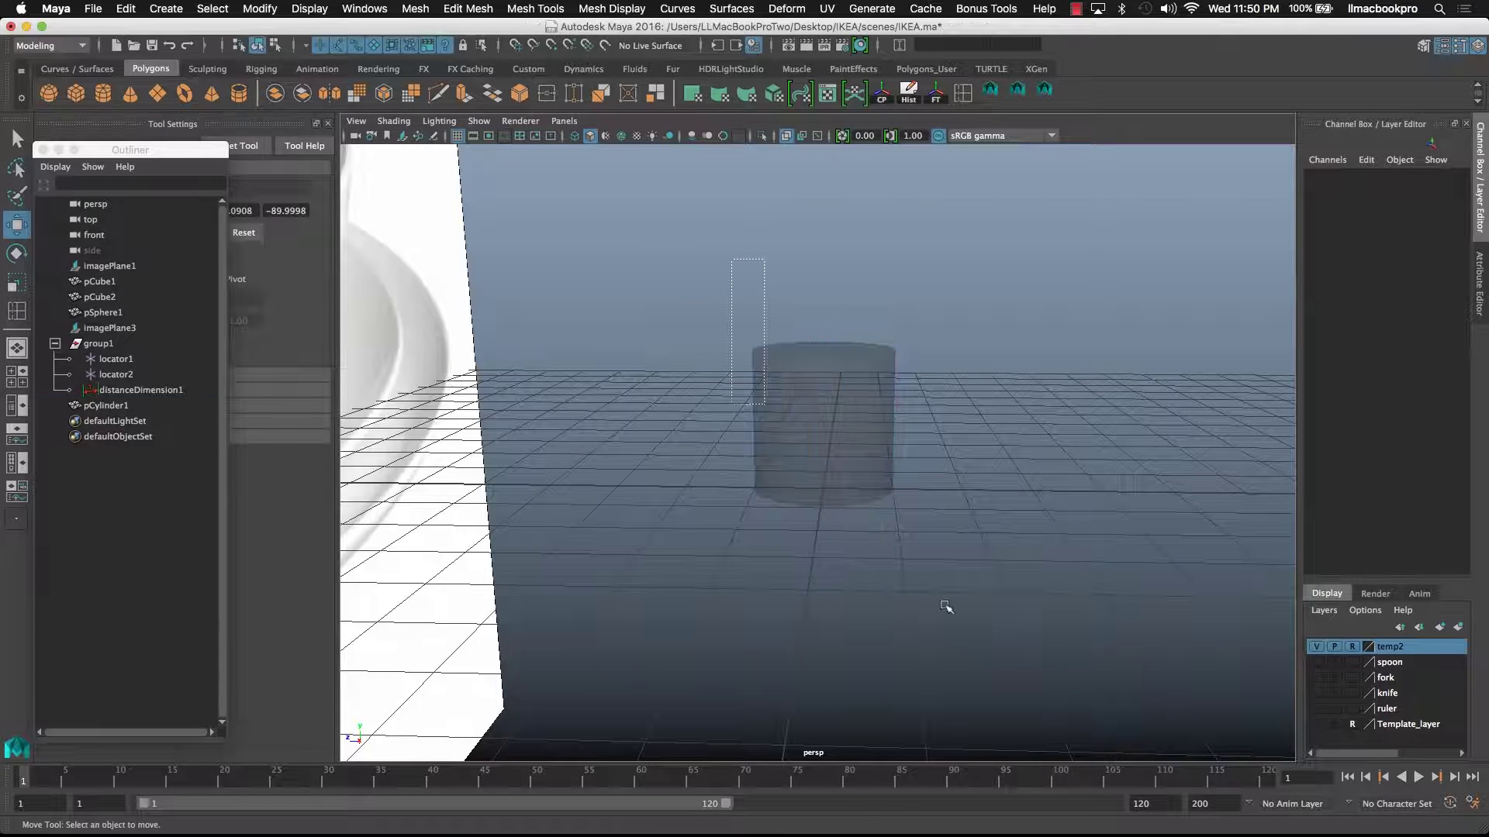
- Scale the cylinder into a flat disc, with Scale X and Z of about 3.44 and Scale Y of about 0.4
{"action": "left_click", "coordinate": [823, 434]}
{"action": "left_click", "coordinate": [19, 286]}
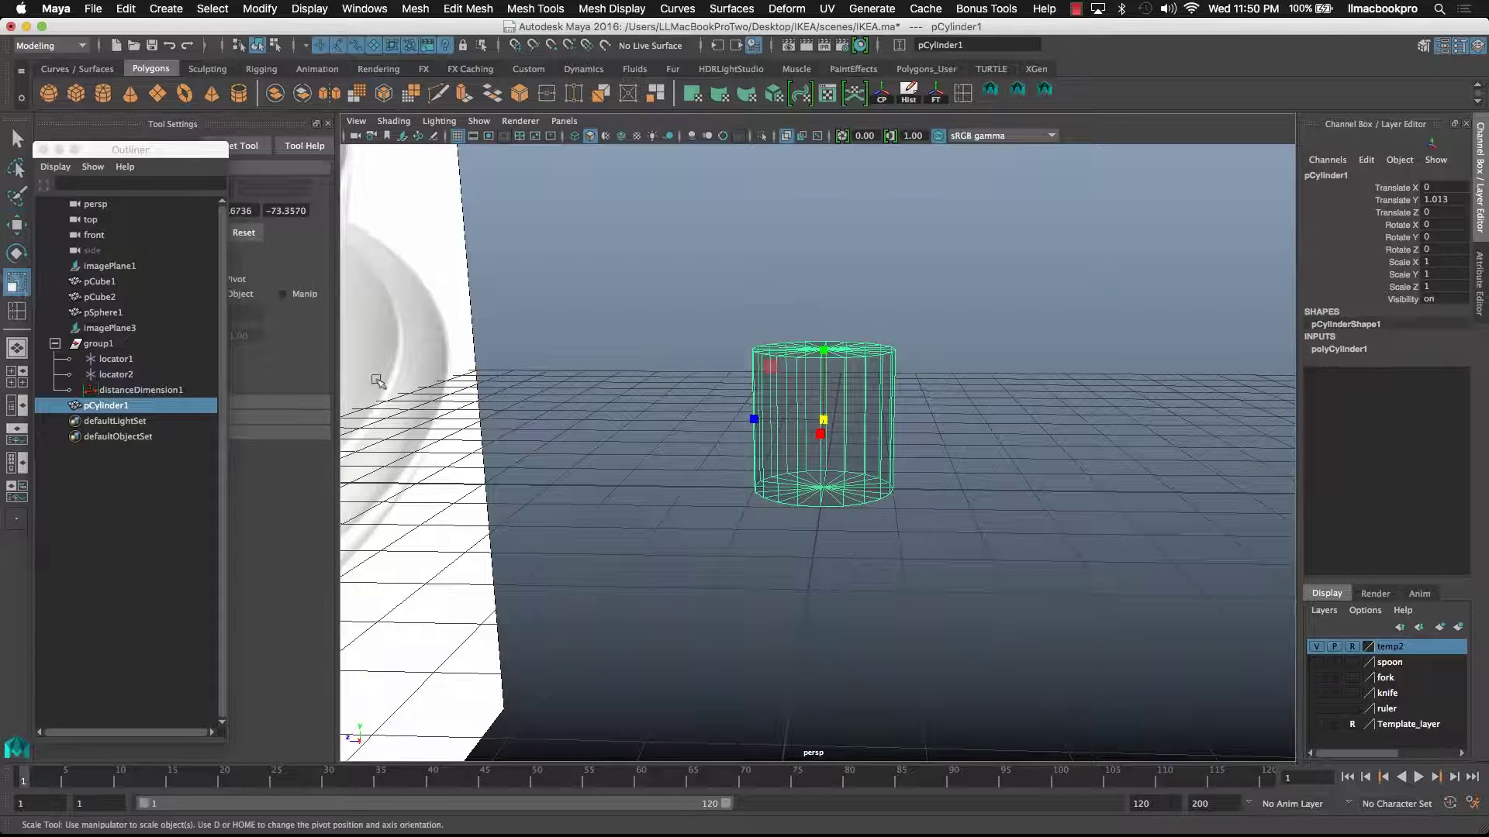
{"action": "left_click_drag", "start_coordinate": [821, 350], "coordinate": [841, 402]}
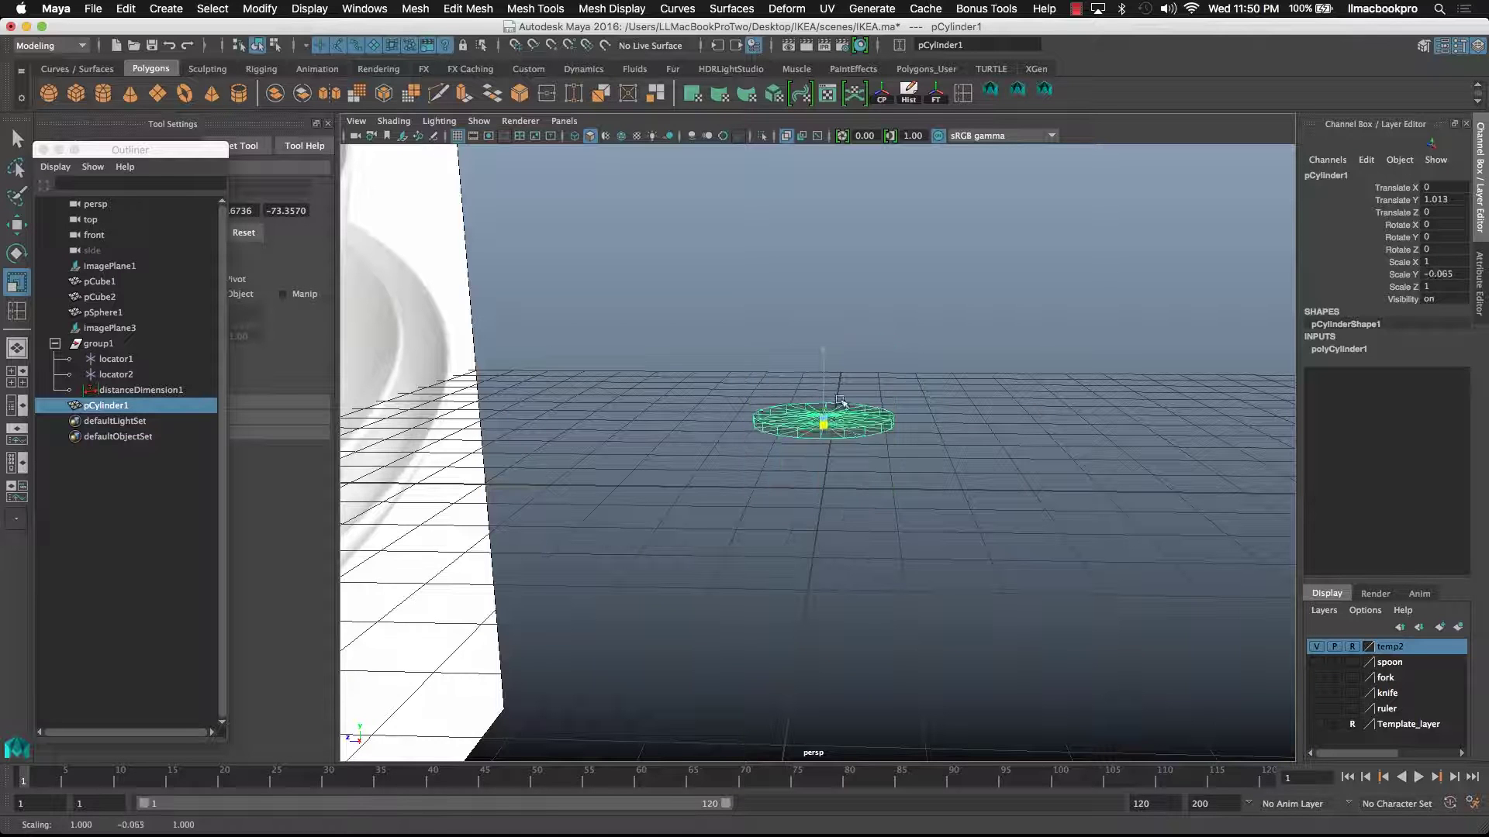
{"action": "middle_click_drag", "start_coordinate": [935, 420], "coordinate": [991, 535]}
{"action": "right_click_drag", "start_coordinate": [991, 535], "coordinate": [884, 531], "text": "alt"}
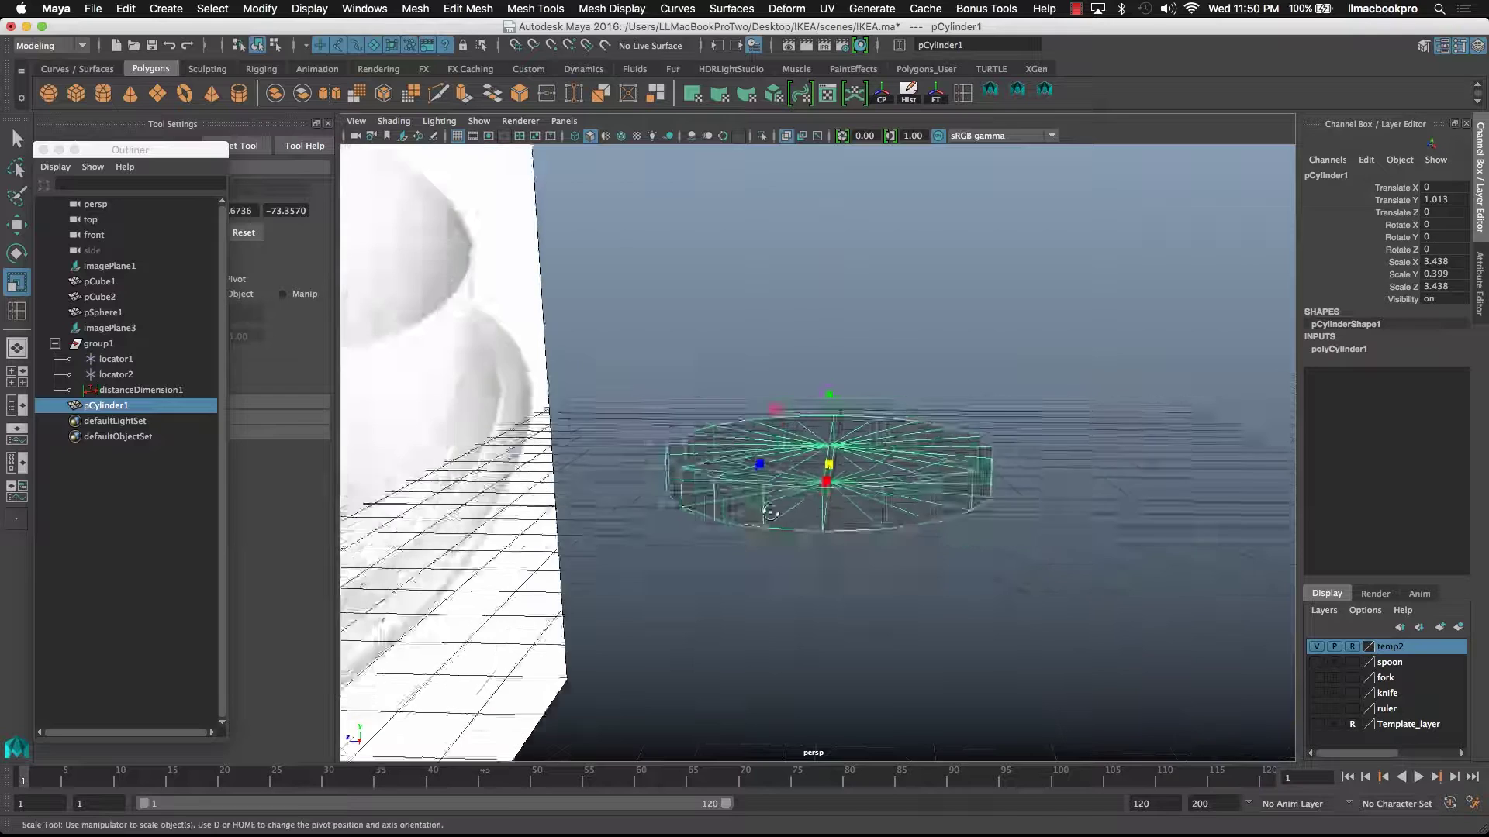
{"action": "left_click_drag", "start_coordinate": [884, 531], "coordinate": [670, 535], "text": "alt"}
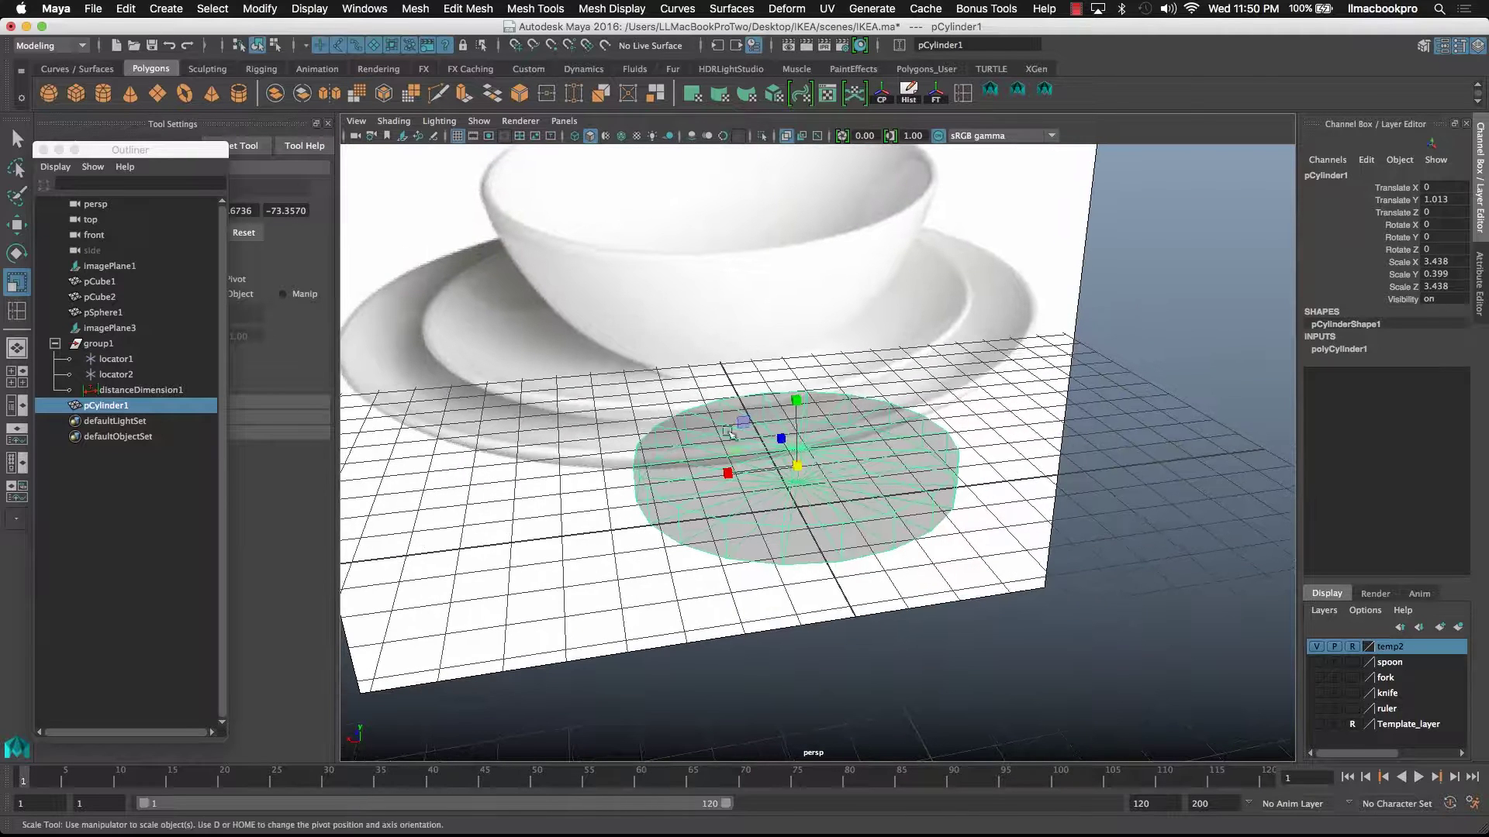
- Lower the flattened cylinder onto the grid, to a Translate Y of about 0.47
{"action": "left_click", "coordinate": [16, 222]}
{"action": "middle_click_drag", "start_coordinate": [810, 418], "coordinate": [817, 436]}
{"action": "left_click_drag", "start_coordinate": [779, 475], "coordinate": [624, 457], "text": "alt"}
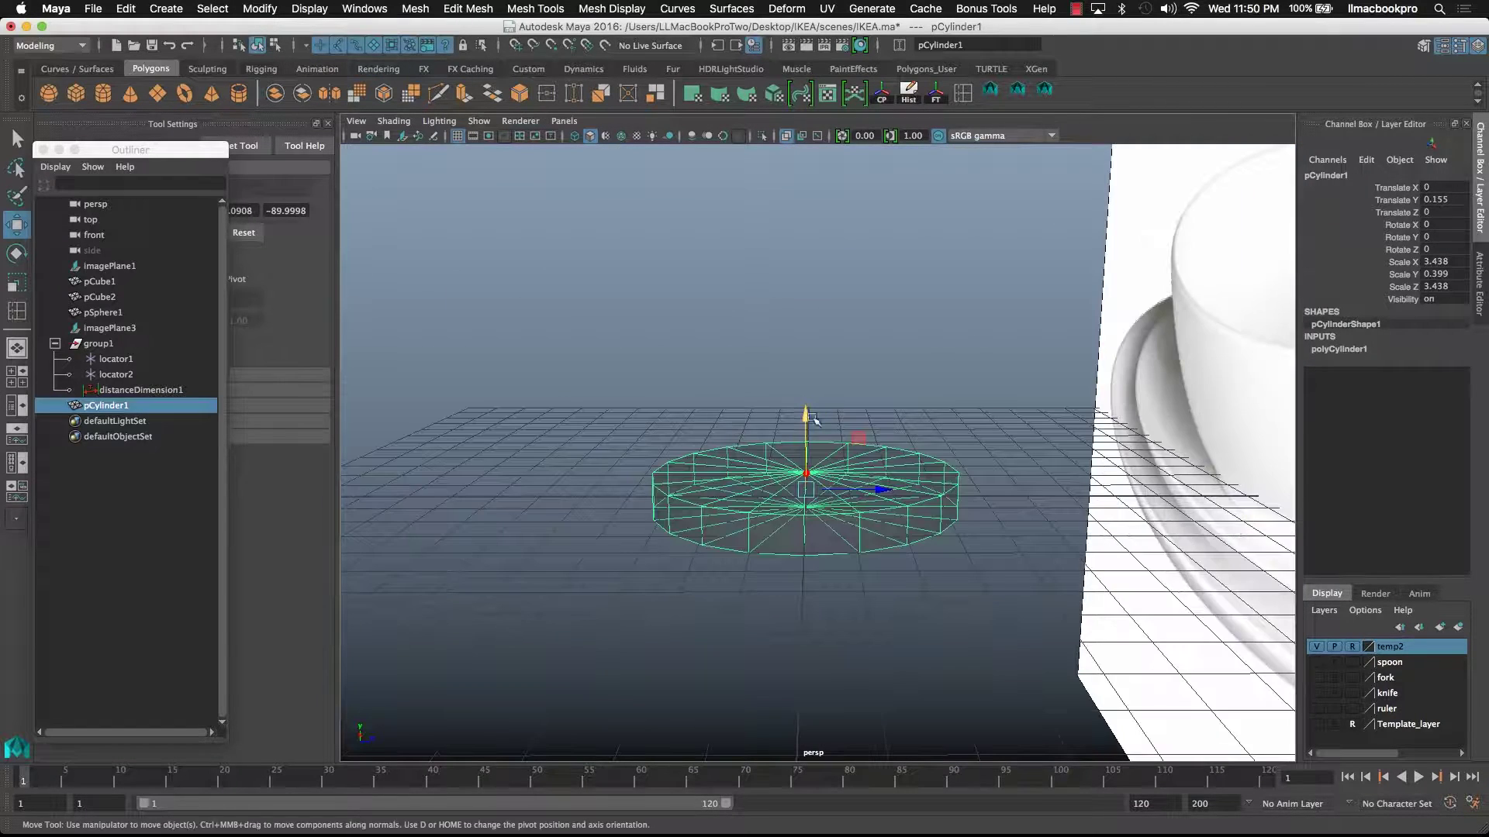
{"action": "middle_click_drag", "start_coordinate": [814, 420], "coordinate": [819, 407]}
{"action": "left_click_drag", "start_coordinate": [820, 408], "coordinate": [1113, 468], "text": "alt"}
{"action": "left_click_drag", "start_coordinate": [884, 504], "coordinate": [742, 528], "text": "alt"}
- Examine the cylinder's position relative to the bowl image plane in the front, top and perspective views
{"action": "key", "text": "space"}
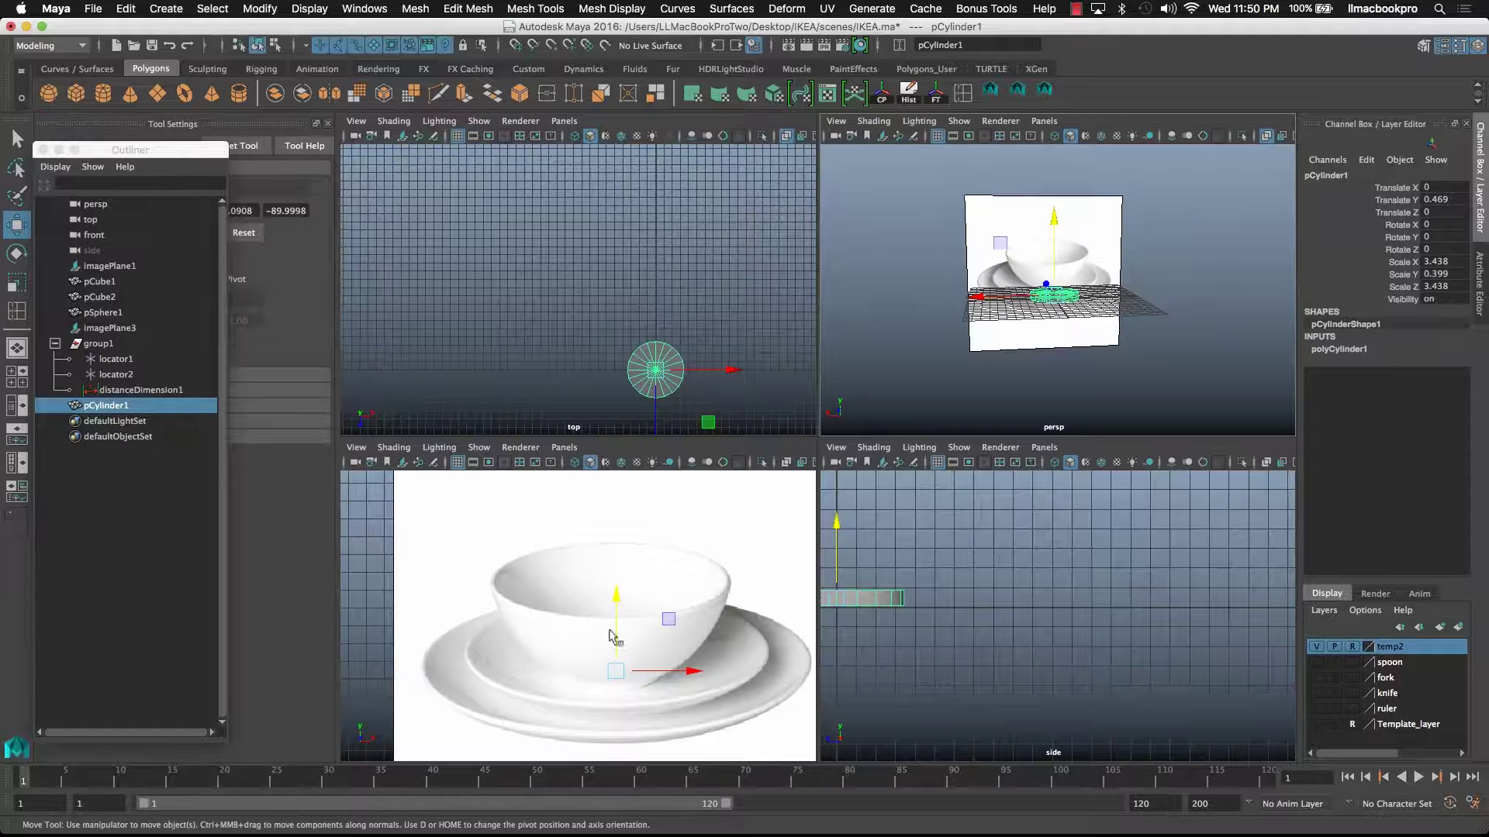
{"action": "key", "text": "space"}
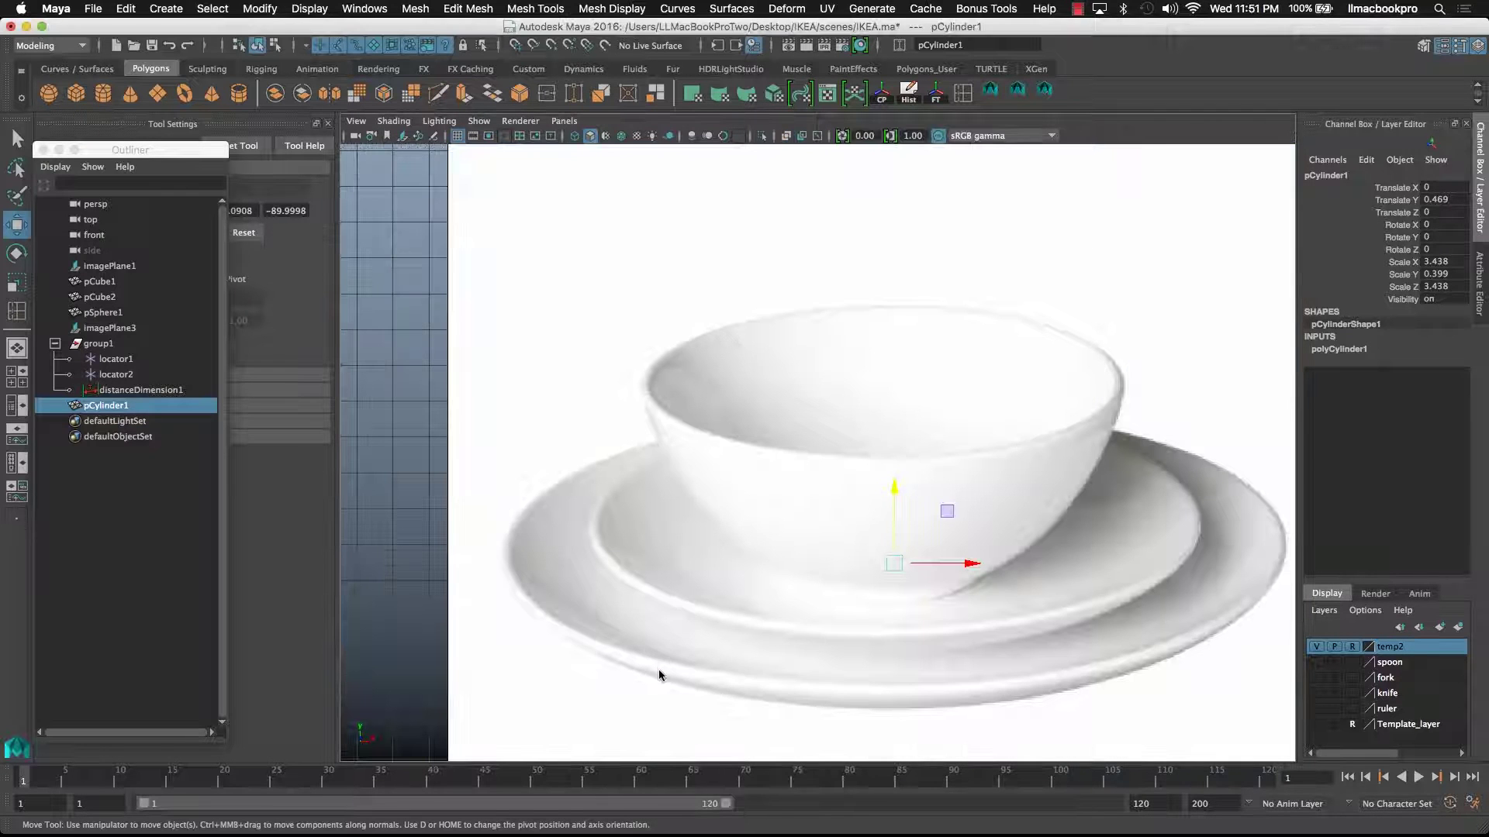
{"action": "key", "text": "space"}
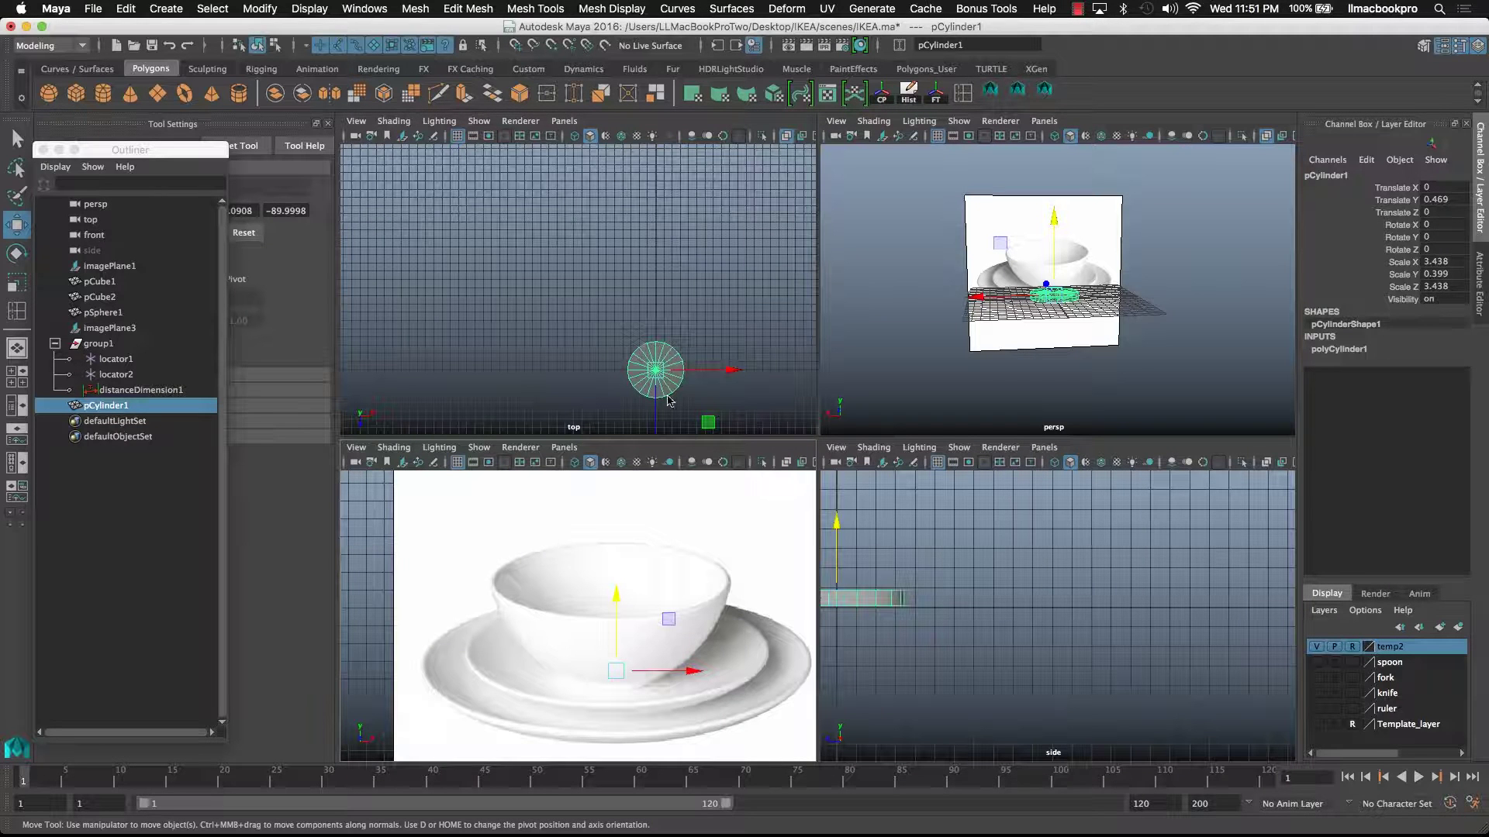
{"action": "middle_click_drag", "start_coordinate": [668, 402], "coordinate": [627, 329], "text": "alt"}
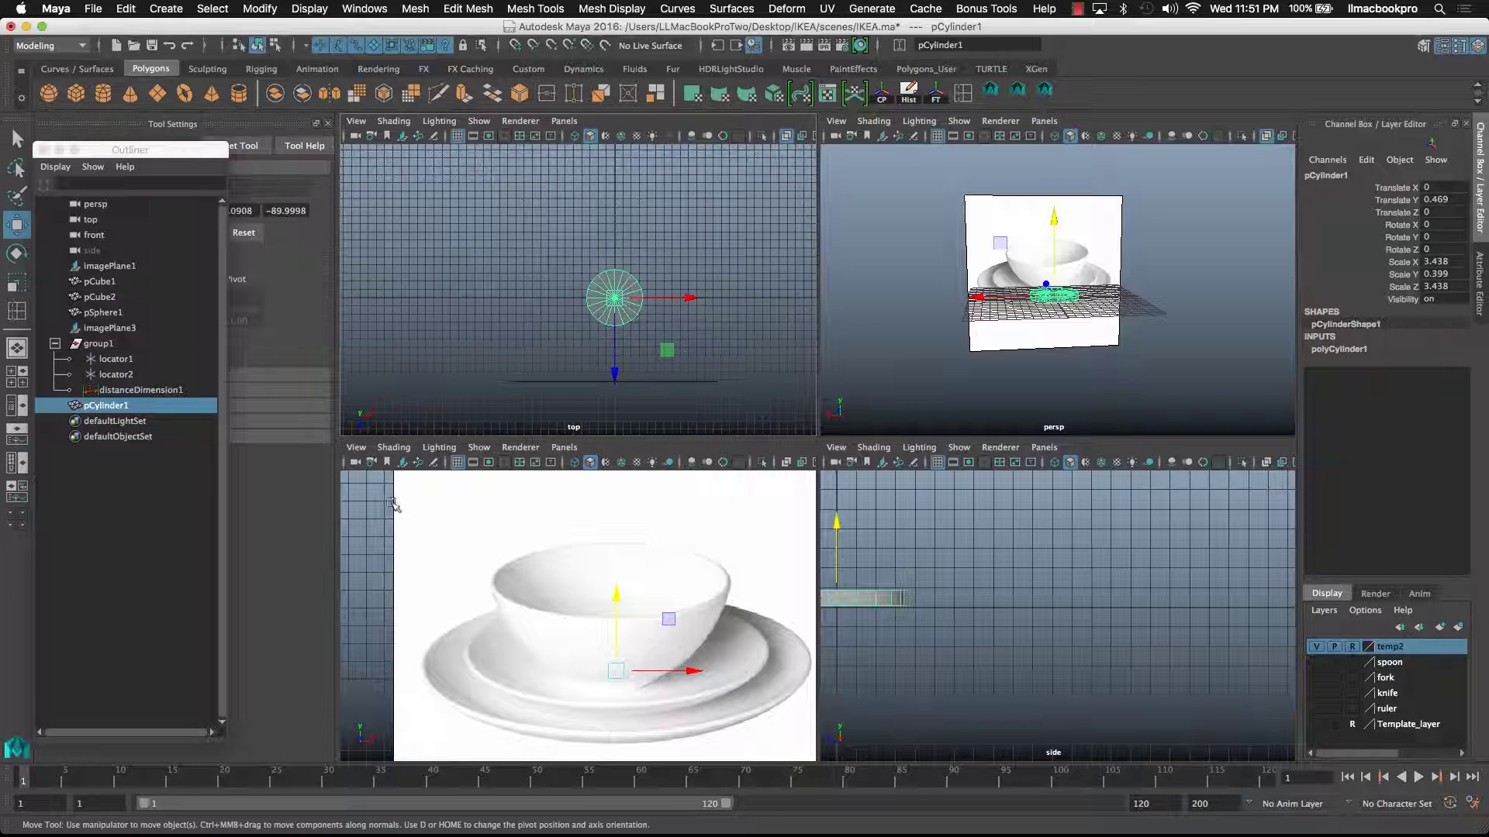
{"action": "left_click", "coordinate": [637, 577]}
{"action": "left_click", "coordinate": [1038, 238]}
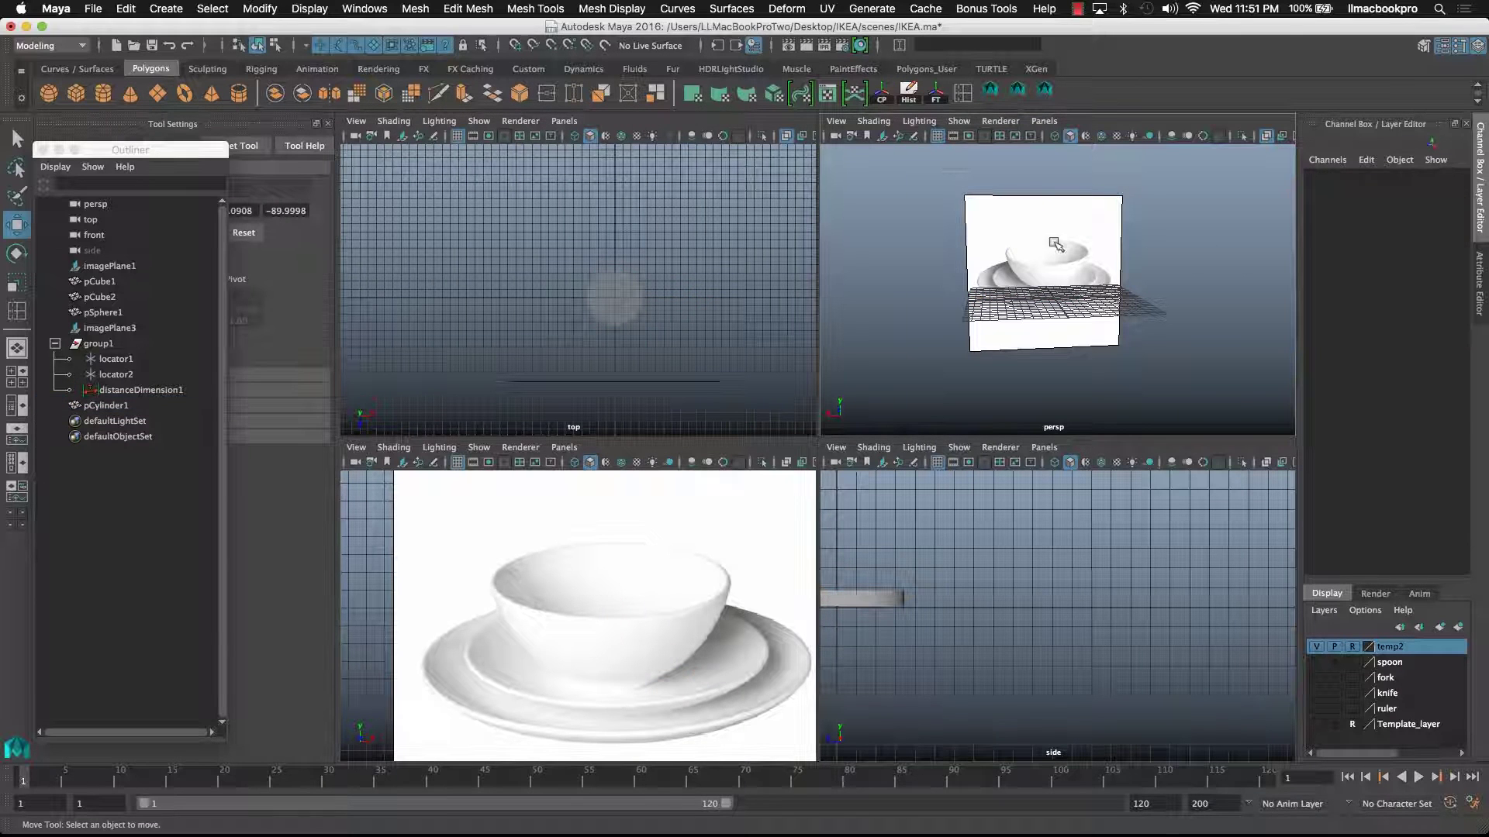
{"action": "left_click_drag", "start_coordinate": [1039, 326], "coordinate": [1043, 223], "text": "alt"}
{"action": "left_click", "coordinate": [1043, 223]}
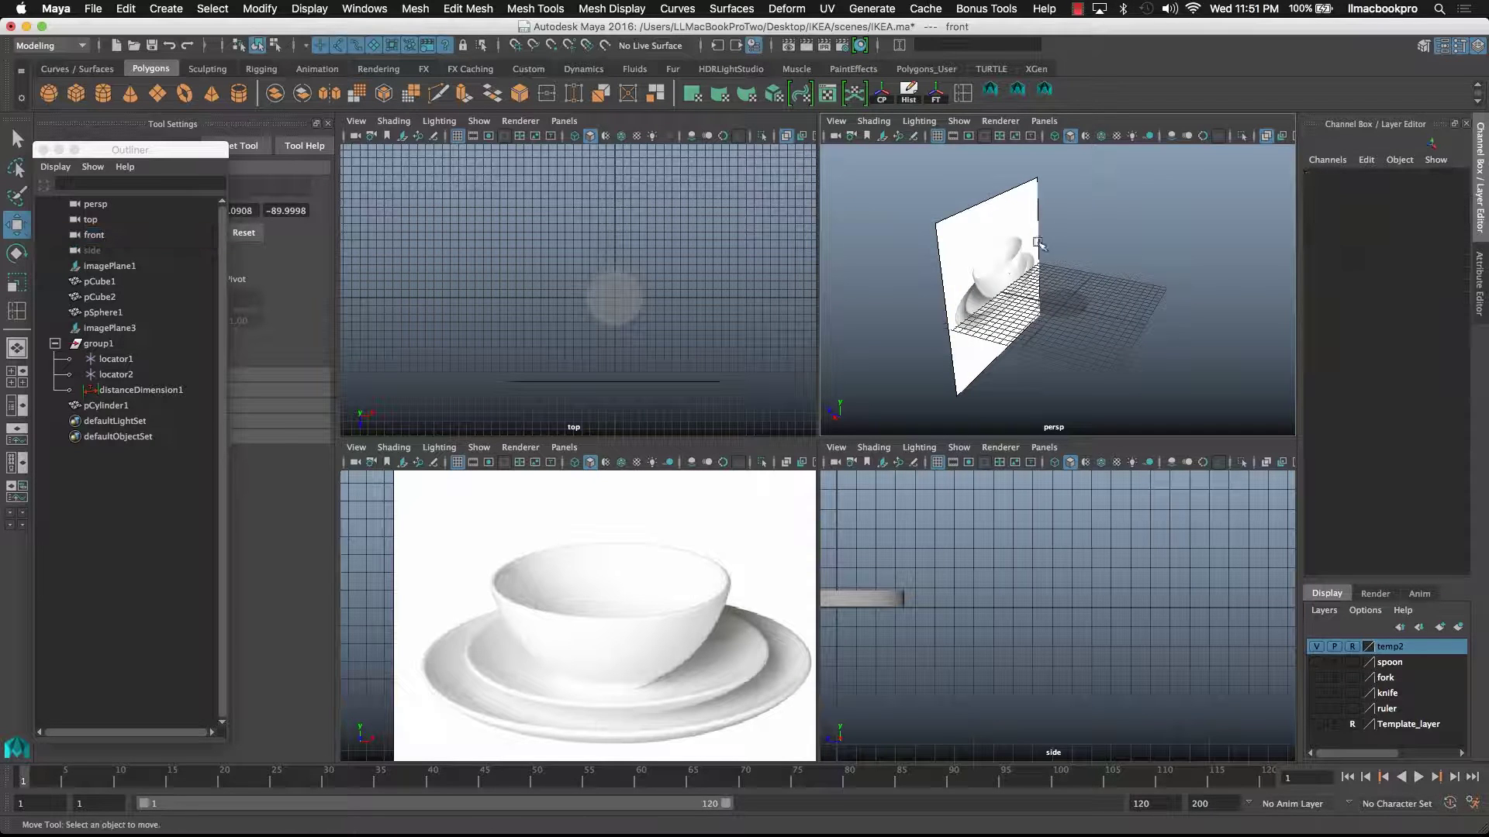
{"action": "right_click_drag", "start_coordinate": [1042, 225], "coordinate": [991, 312], "text": "alt"}
- Move the bowl and plates image plane behind the cylinder, to a Translate Z of about -26.48
{"action": "left_click", "coordinate": [1056, 292]}
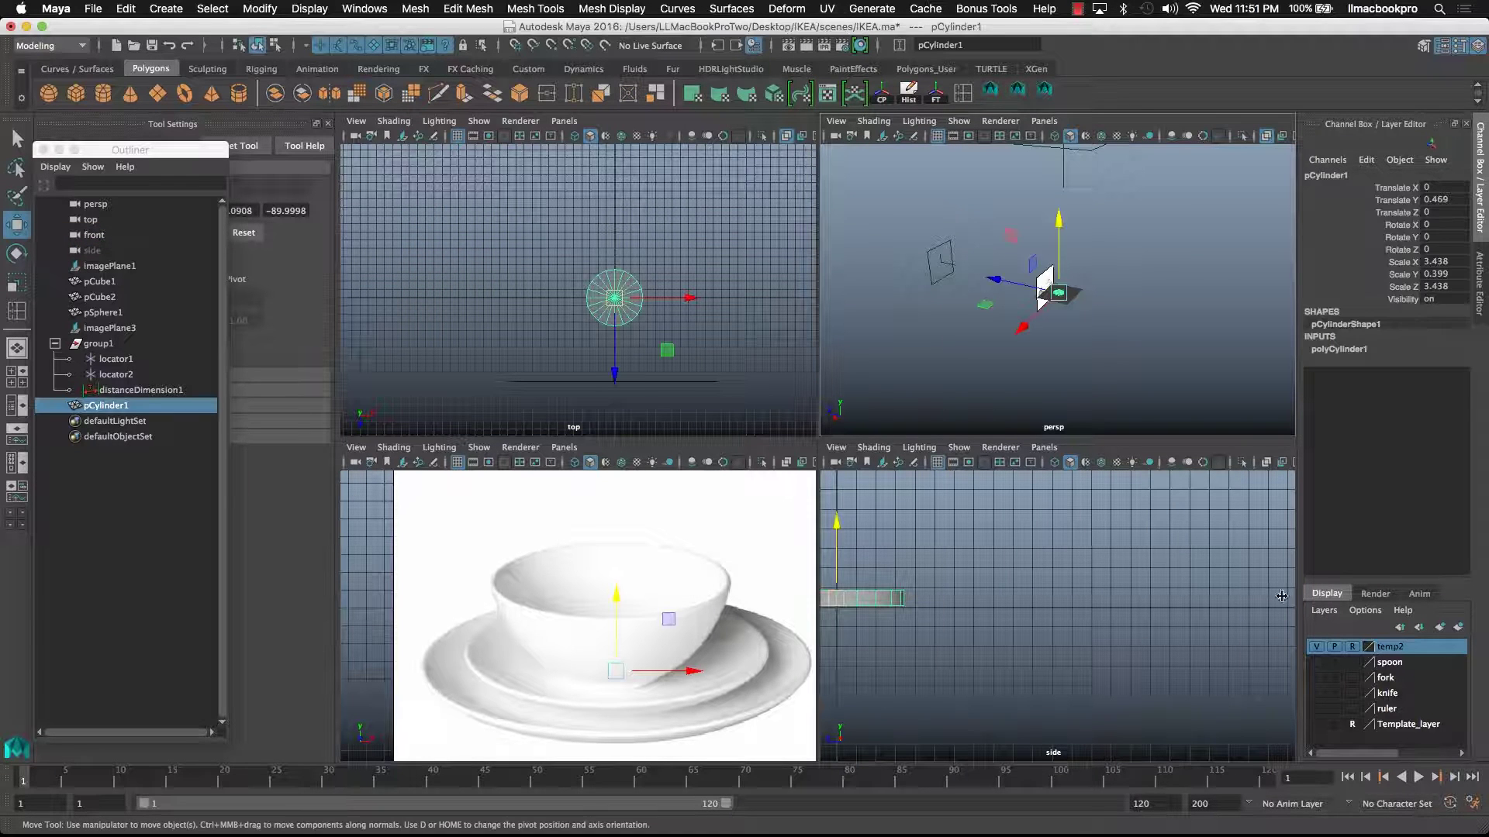
{"action": "left_click", "coordinate": [1120, 264]}
{"action": "left_click", "coordinate": [1051, 276]}
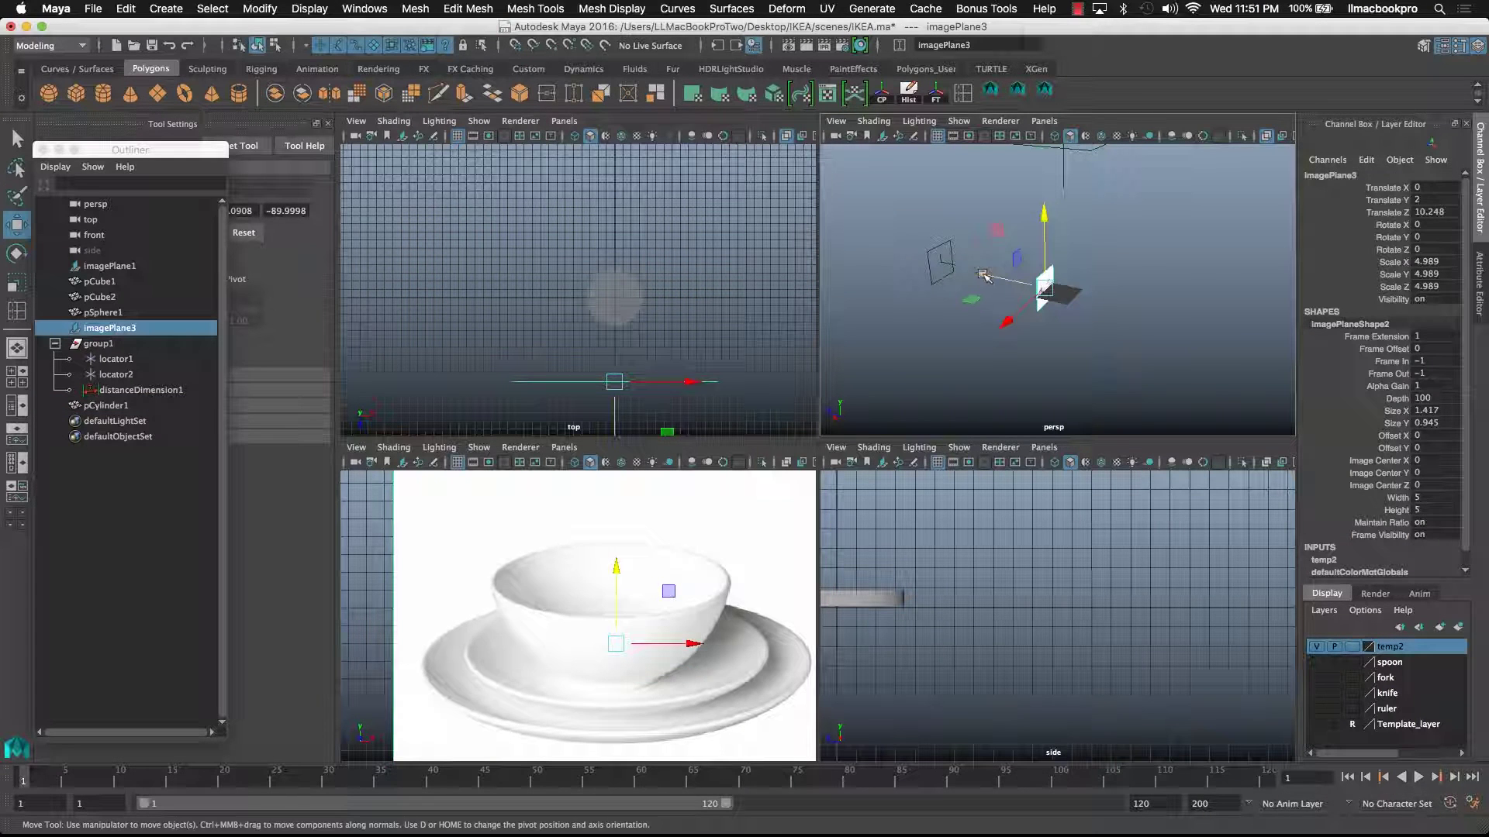
{"action": "left_click_drag", "start_coordinate": [1051, 276], "coordinate": [1129, 343]}
{"action": "key", "text": "f"}
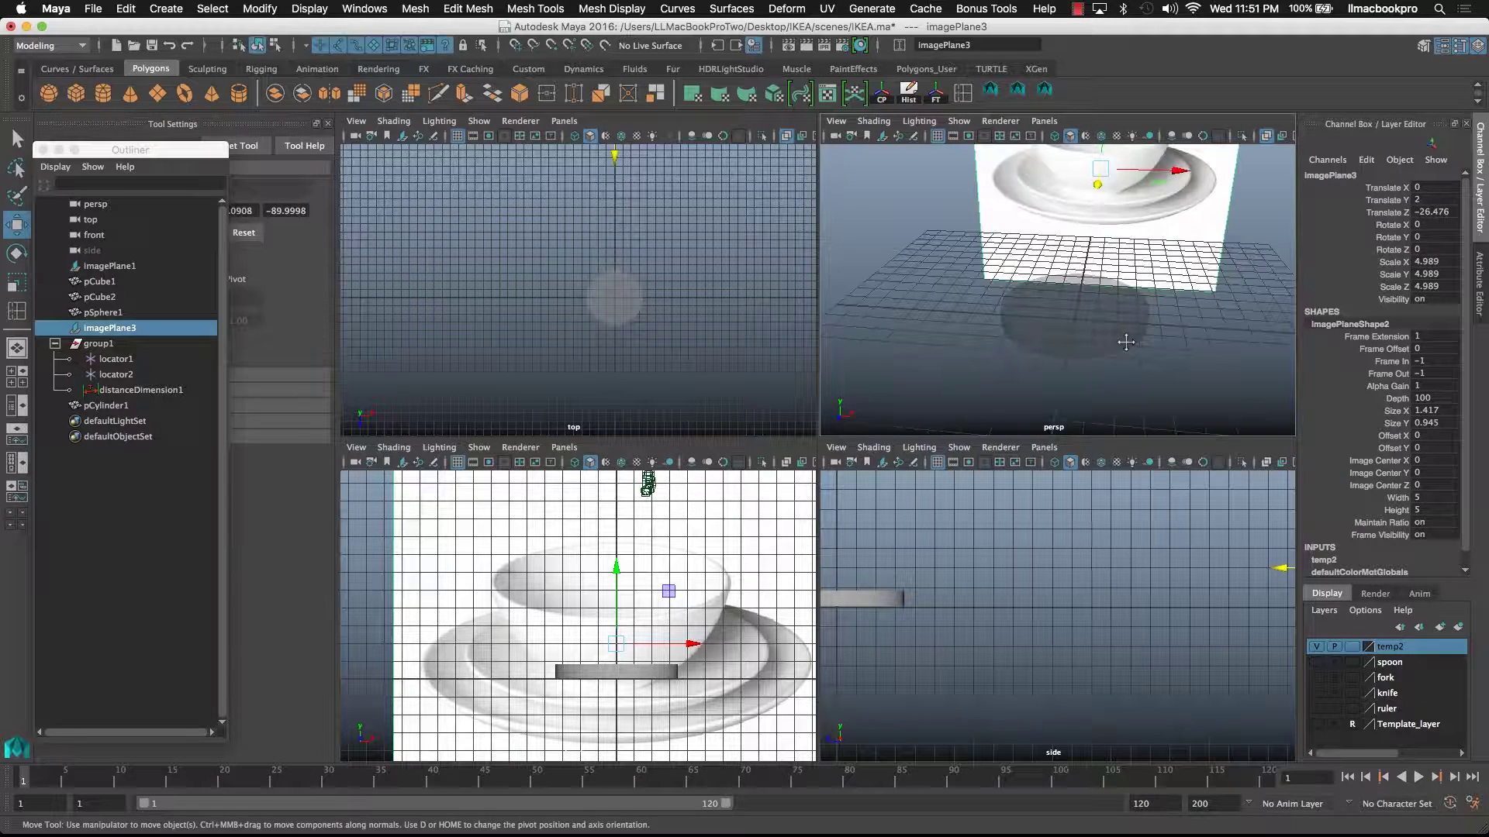
- Compare the cylinder with the base of the pictured bowl in the front and perspective views
{"action": "middle_click_drag", "start_coordinate": [1125, 341], "coordinate": [1070, 376], "text": "alt"}
{"action": "scroll", "coordinate": [574, 655], "scroll_direction": "up", "scroll_amount": 5}
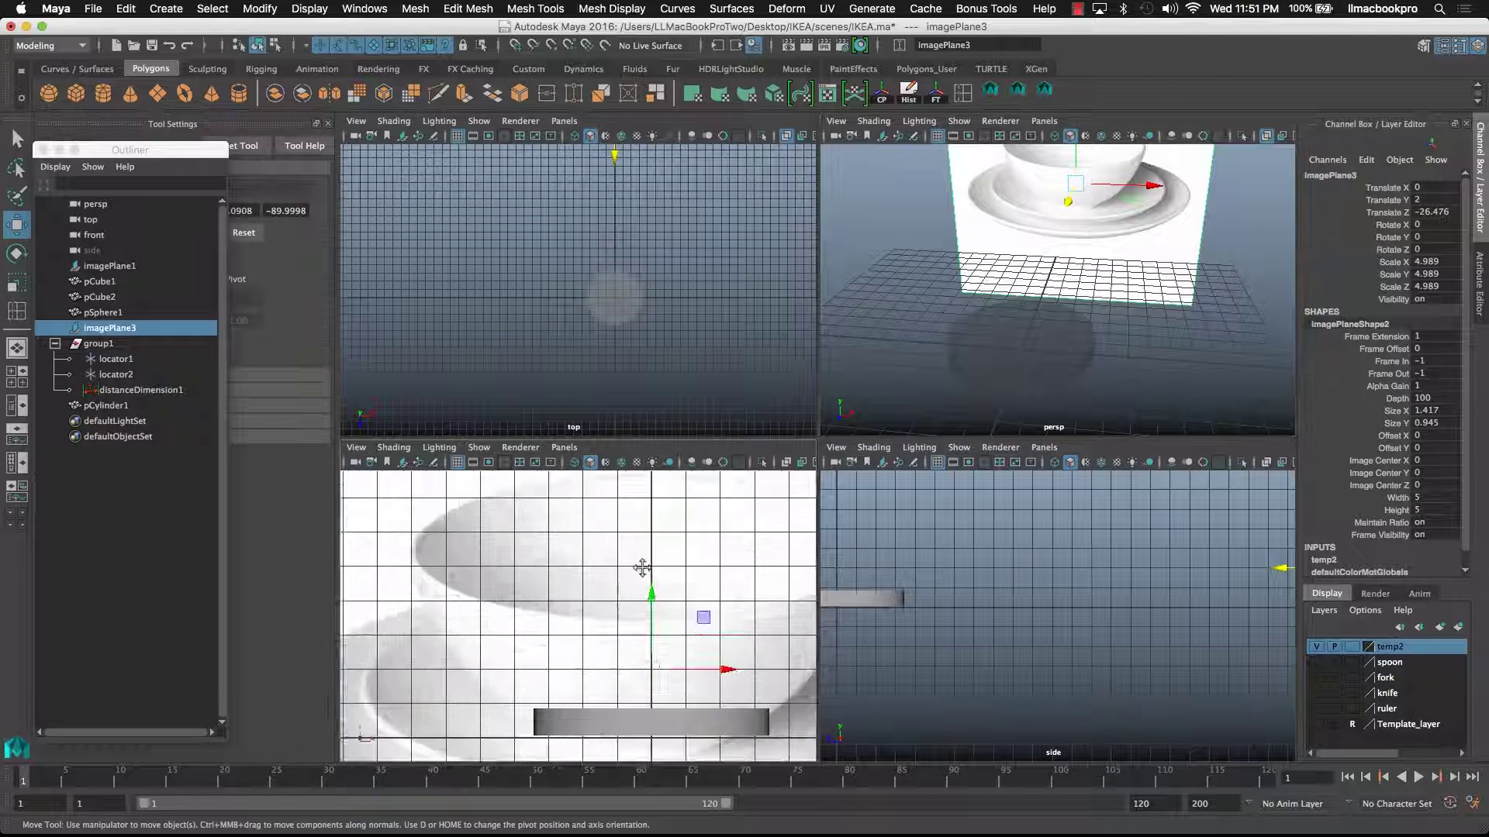
{"action": "middle_click_drag", "start_coordinate": [589, 597], "coordinate": [587, 648], "text": "alt"}
{"action": "scroll", "coordinate": [635, 607], "scroll_direction": "down", "scroll_amount": 4}
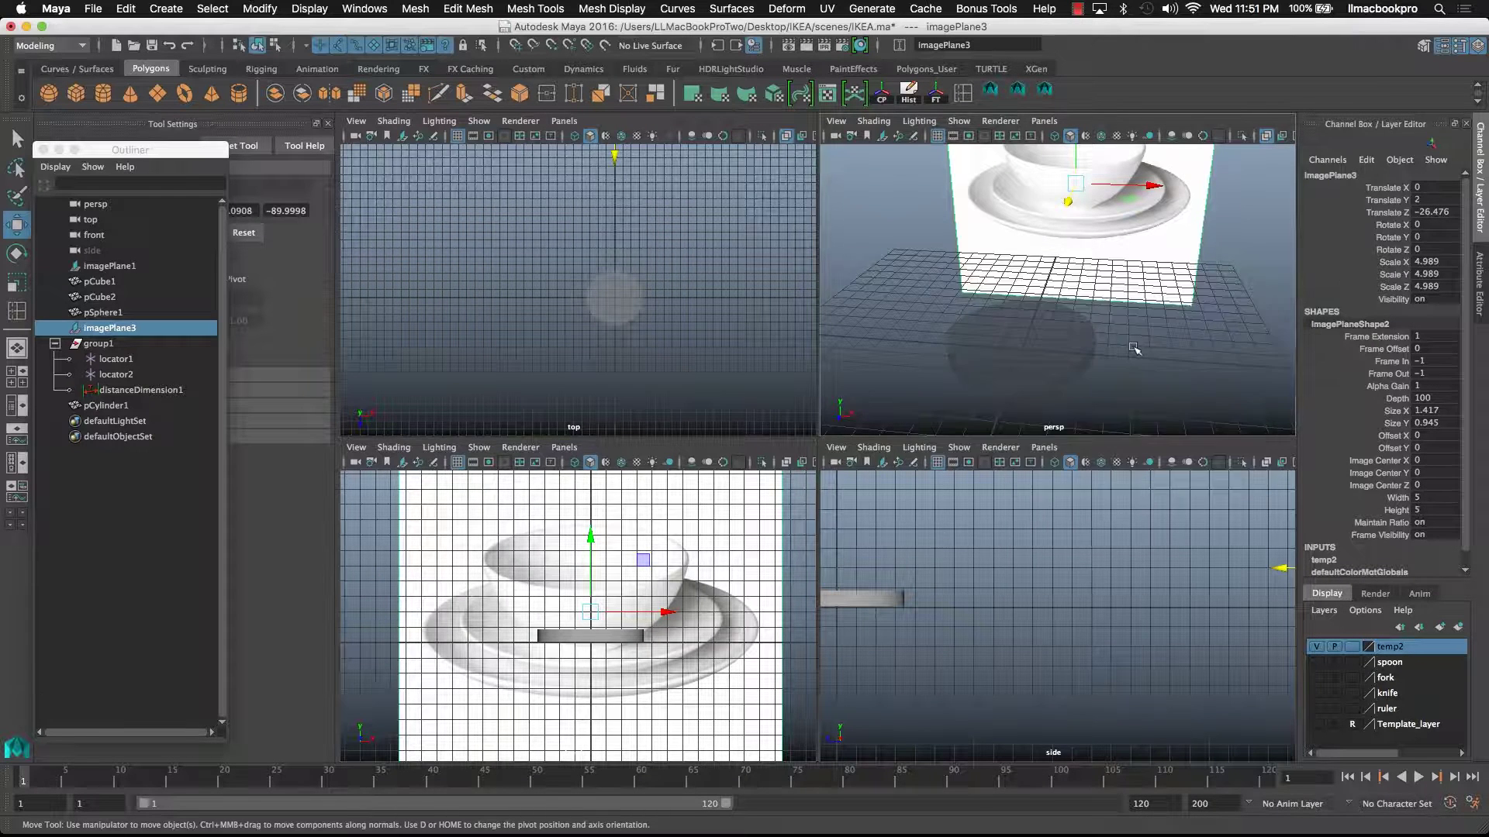
{"action": "key", "text": "space"}
{"action": "left_click_drag", "start_coordinate": [903, 521], "coordinate": [857, 453], "text": "alt"}
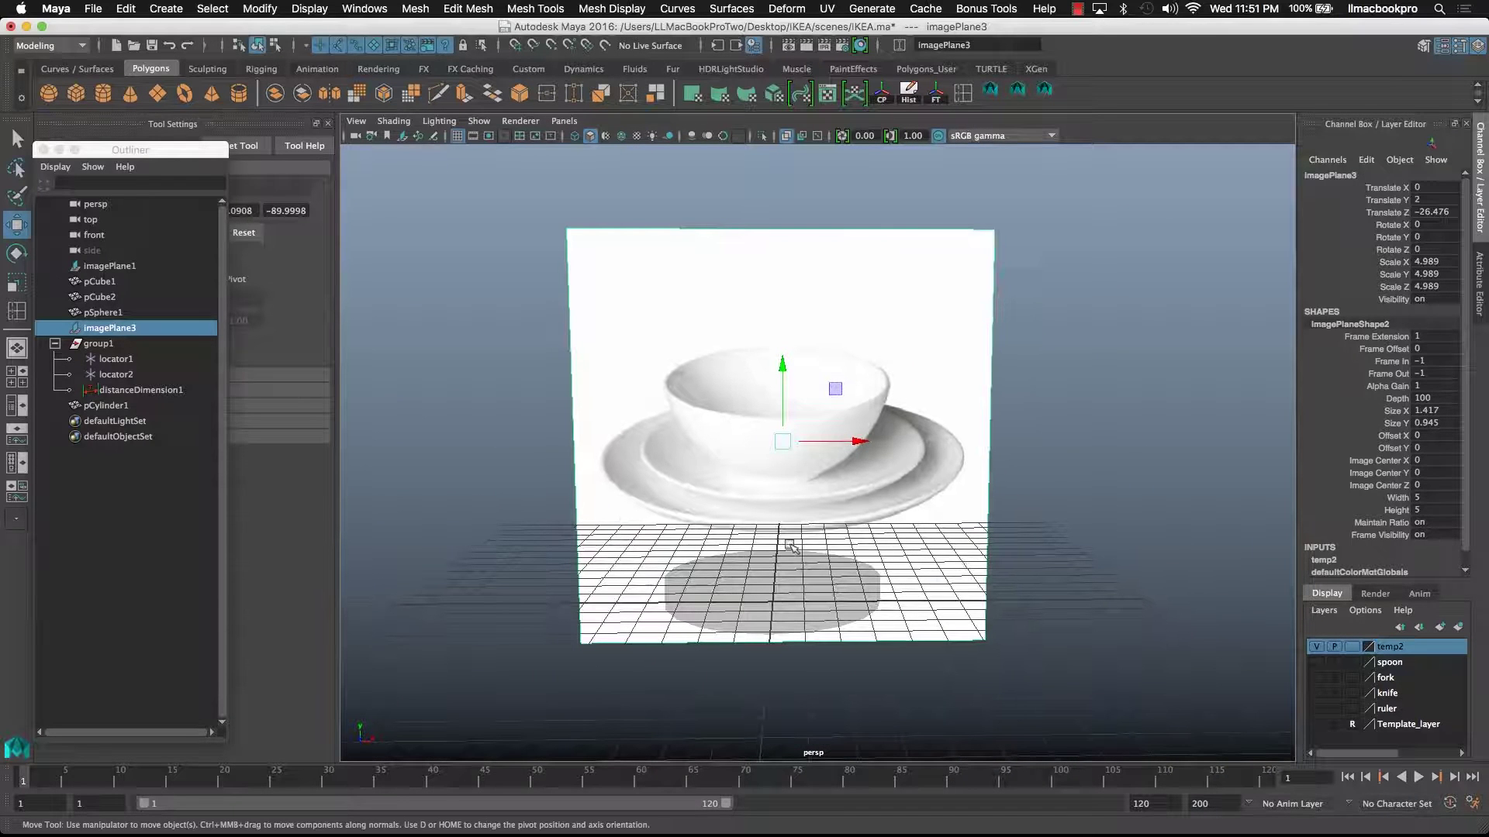
{"action": "key", "text": "space"}
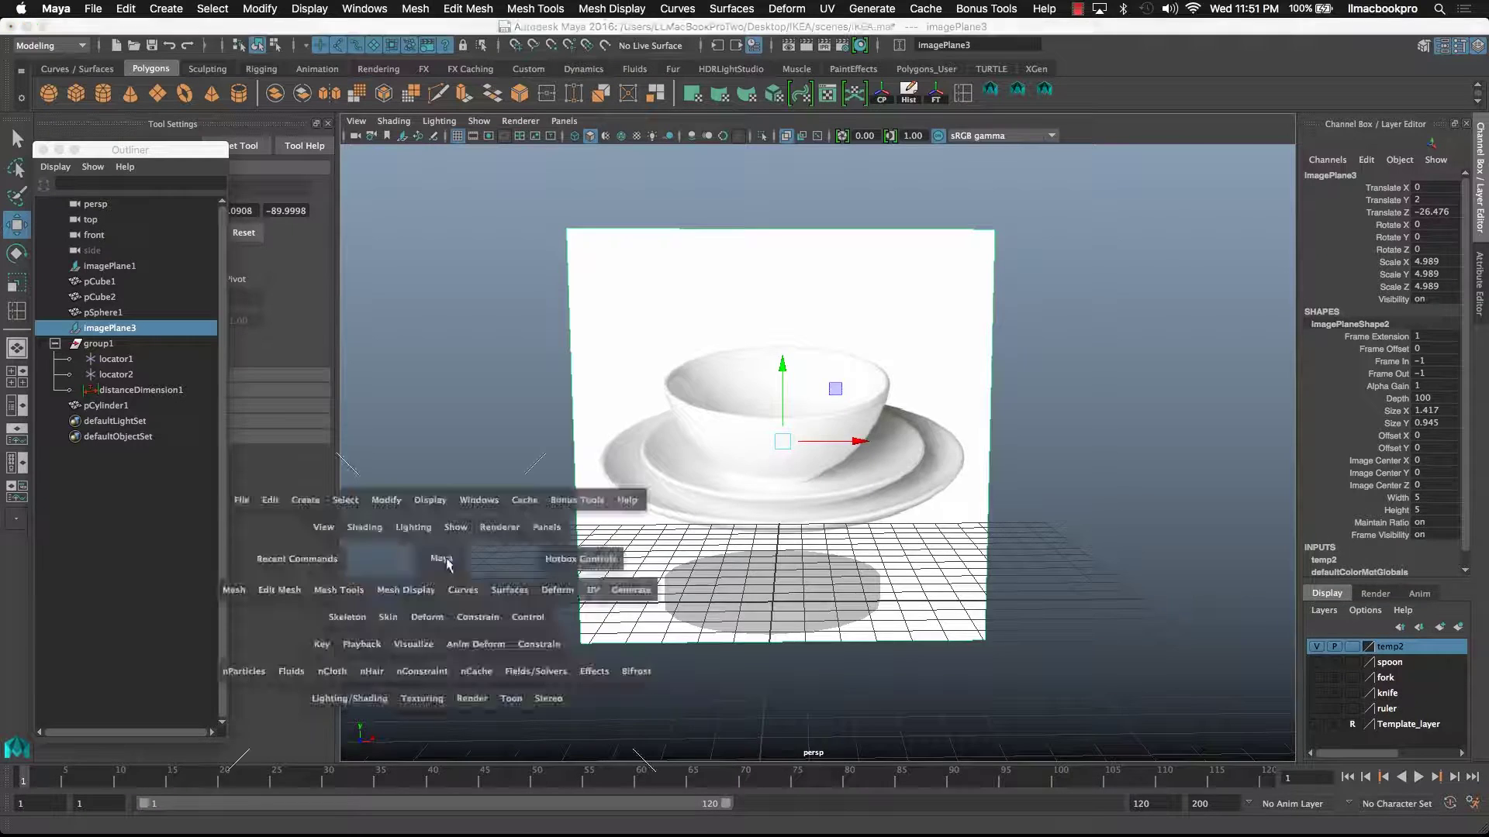
{"action": "key", "text": "space"}
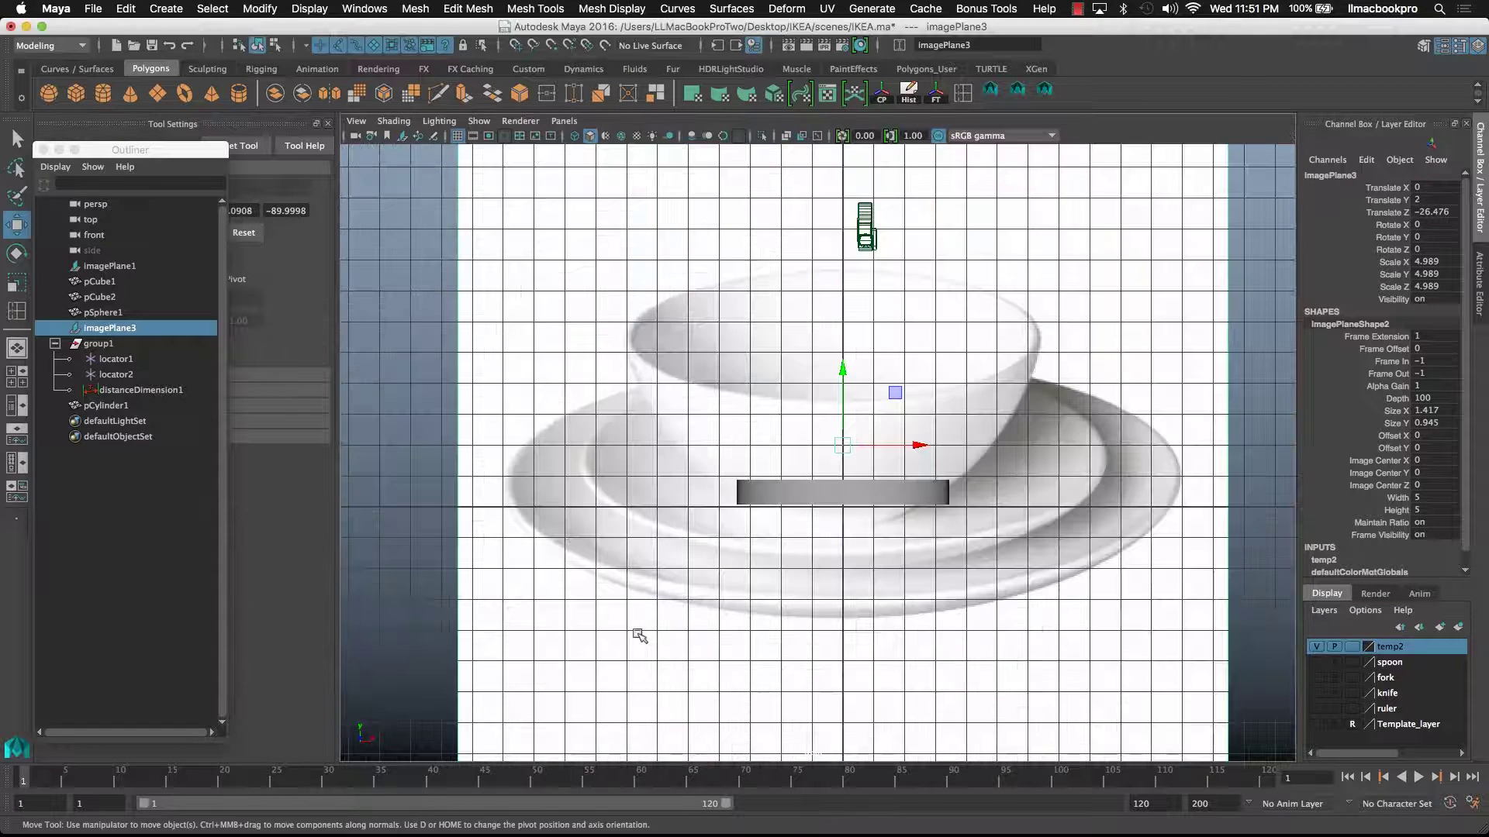
- In front-view wireframe, lower the cylinder to a Translate Y of about -0.25 and scale it uniformly to about 2.52 in X and Z, 0.29 in Y
{"action": "scroll", "coordinate": [632, 630], "scroll_direction": "up", "scroll_amount": 5}
{"action": "middle_click_drag", "start_coordinate": [668, 599], "coordinate": [589, 577], "text": "alt"}
{"action": "left_click", "coordinate": [749, 500]}
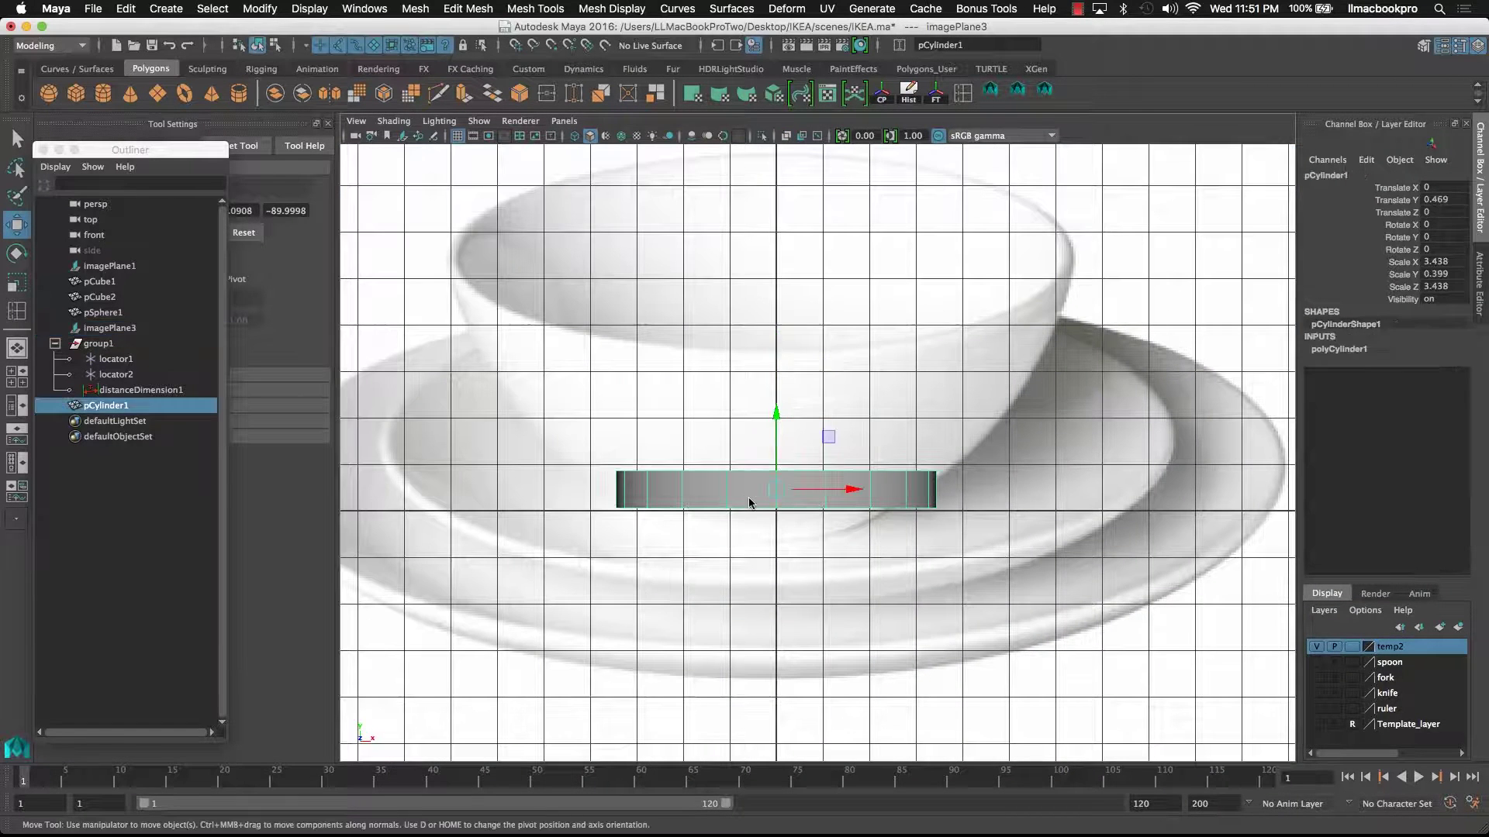
{"action": "key", "text": "4"}
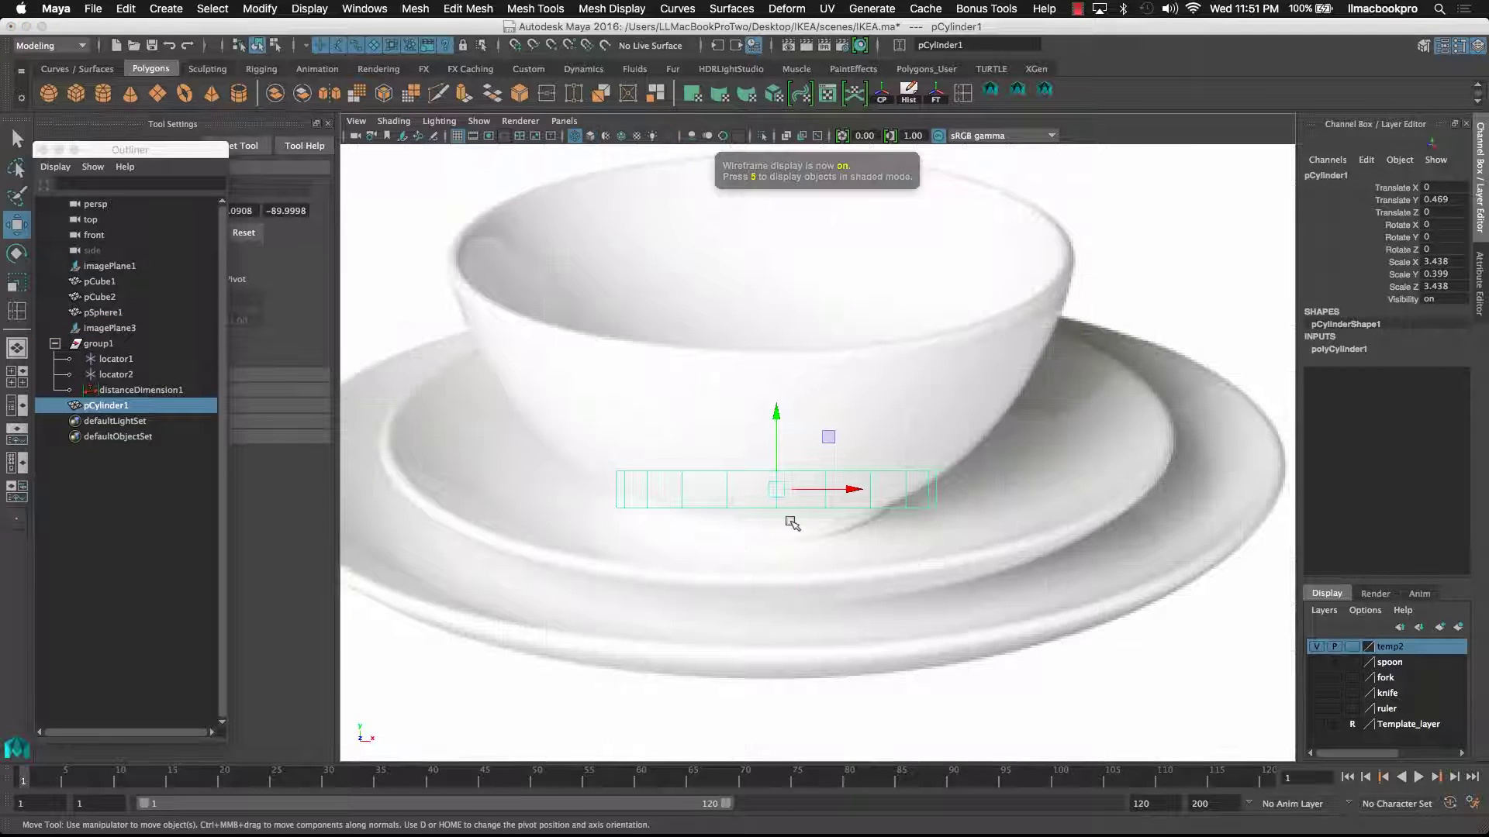
{"action": "left_click_drag", "start_coordinate": [779, 421], "coordinate": [779, 455]}
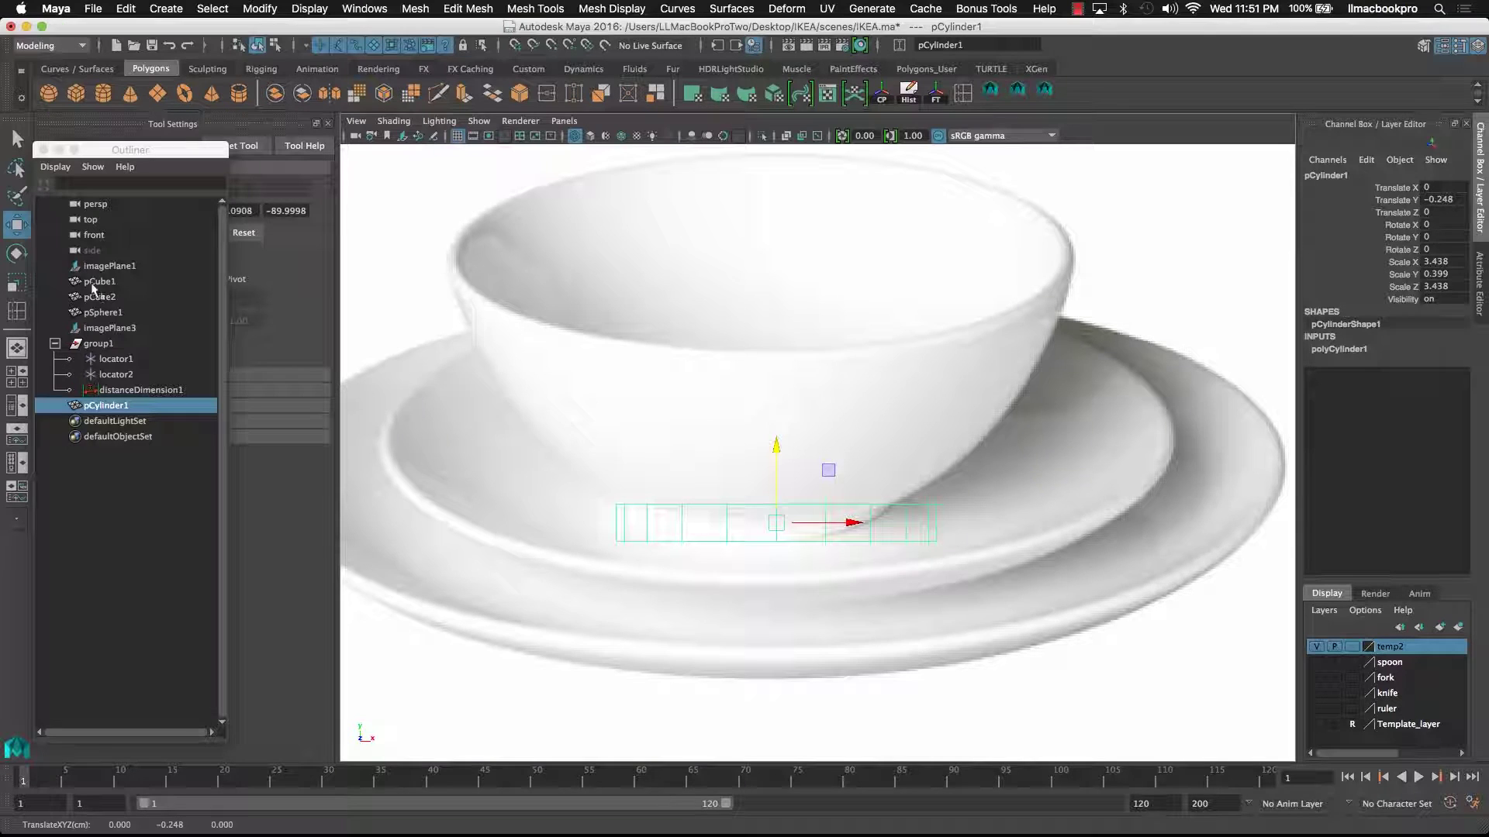
{"action": "left_click", "coordinate": [17, 282]}
{"action": "left_click_drag", "start_coordinate": [775, 526], "coordinate": [720, 528]}
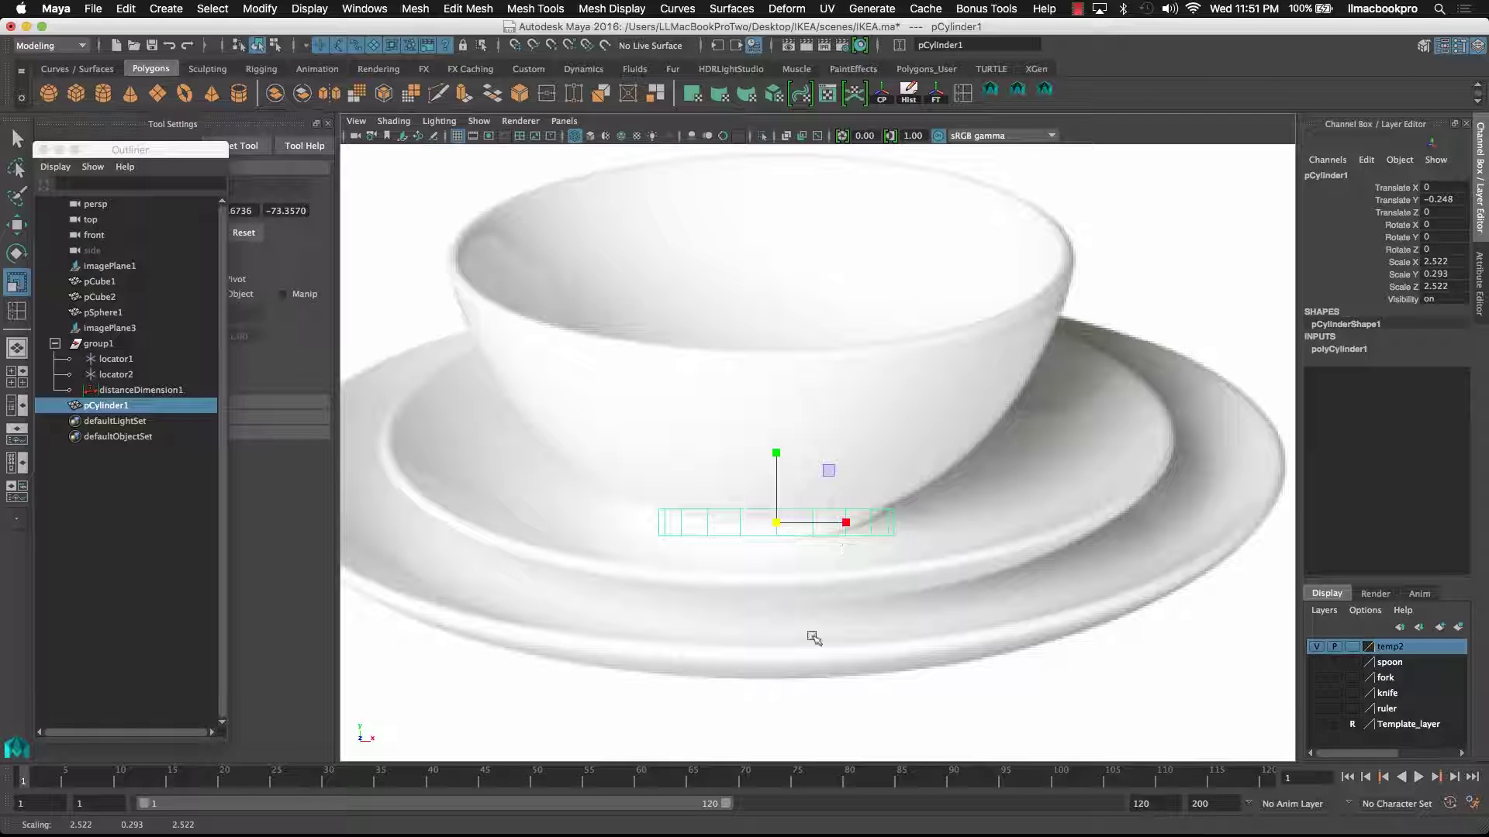
- Switch the cylinder to face selection in the perspective view and select all faces of its top cap
{"action": "key", "text": "space"}
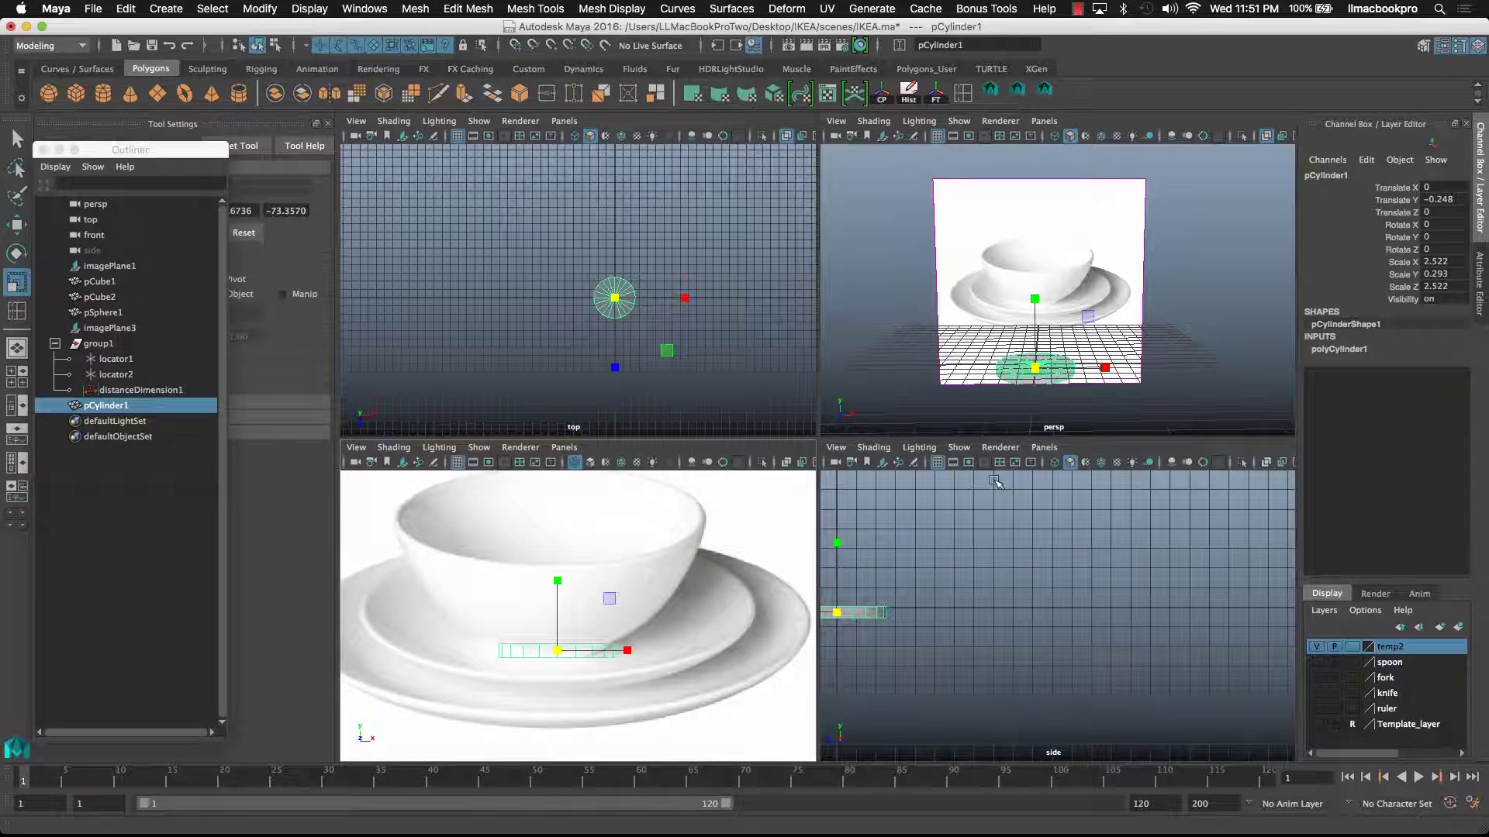
{"action": "key", "text": "space"}
{"action": "scroll", "coordinate": [980, 398], "scroll_direction": "up", "scroll_amount": 5}
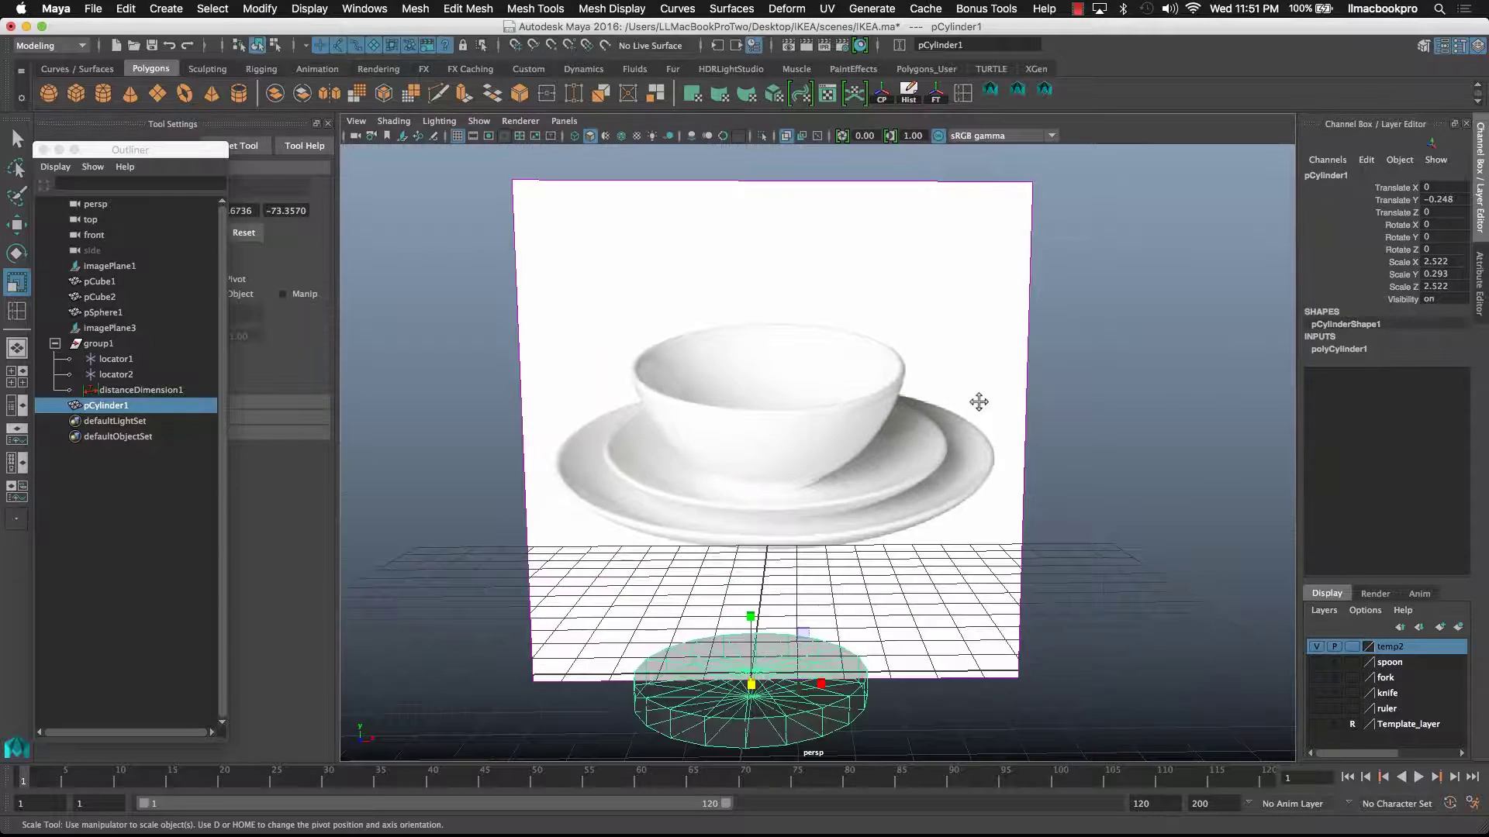
{"action": "left_click_drag", "start_coordinate": [1000, 364], "coordinate": [867, 471], "text": "alt"}
{"action": "mouse_move", "coordinate": [867, 471]}
{"action": "right_mouse_down"}
{"action": "mouse_move", "coordinate": [872, 450]}
{"action": "mouse_move", "coordinate": [859, 484]}
{"action": "right_mouse_up"}
{"action": "left_click", "coordinate": [845, 451]}
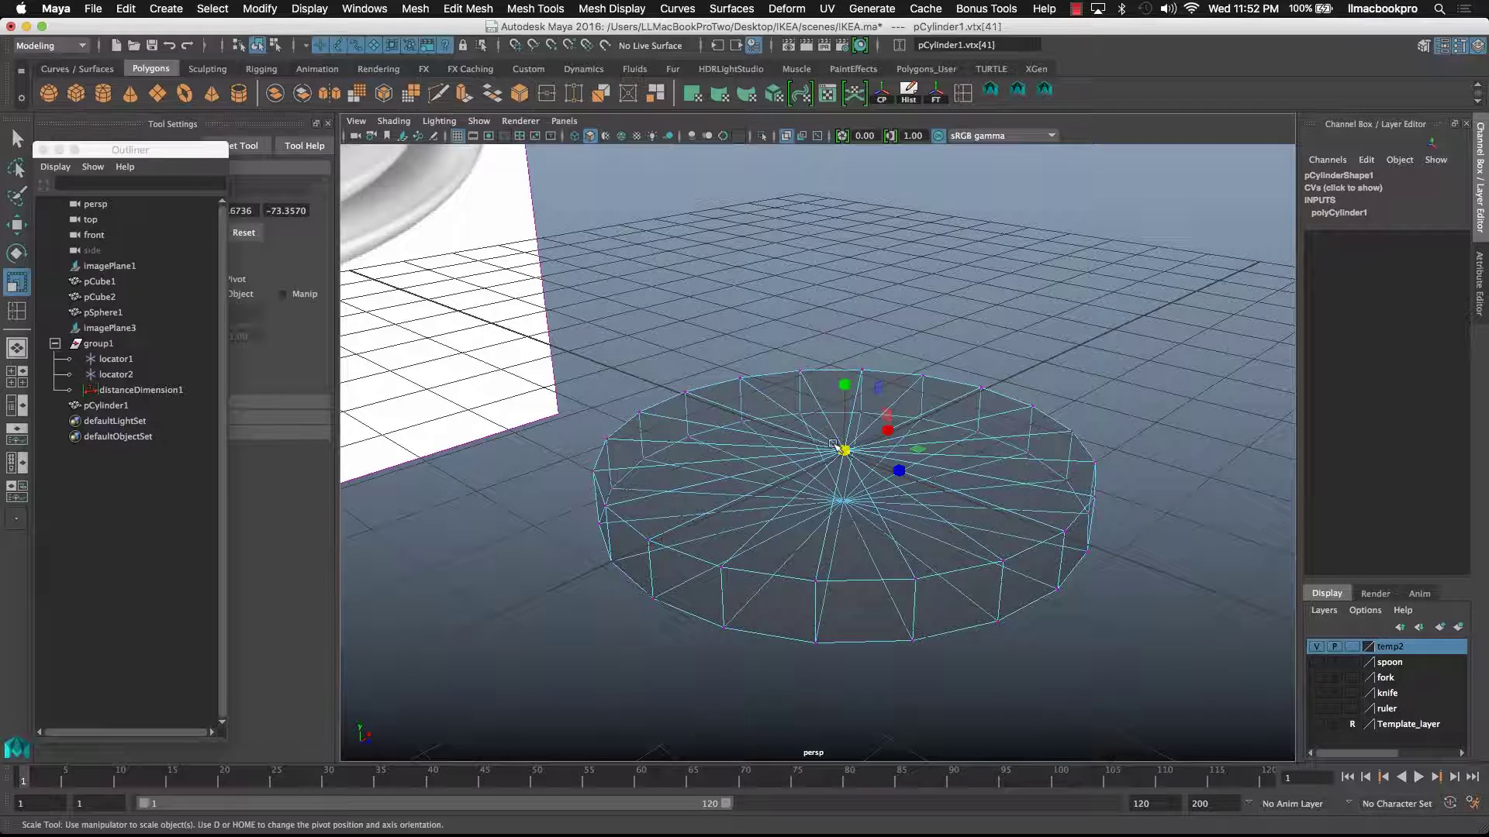
{"action": "right_click", "coordinate": [834, 444], "text": "ctrl"}
{"action": "right_click_drag", "start_coordinate": [834, 445], "coordinate": [845, 529], "text": "ctrl"}
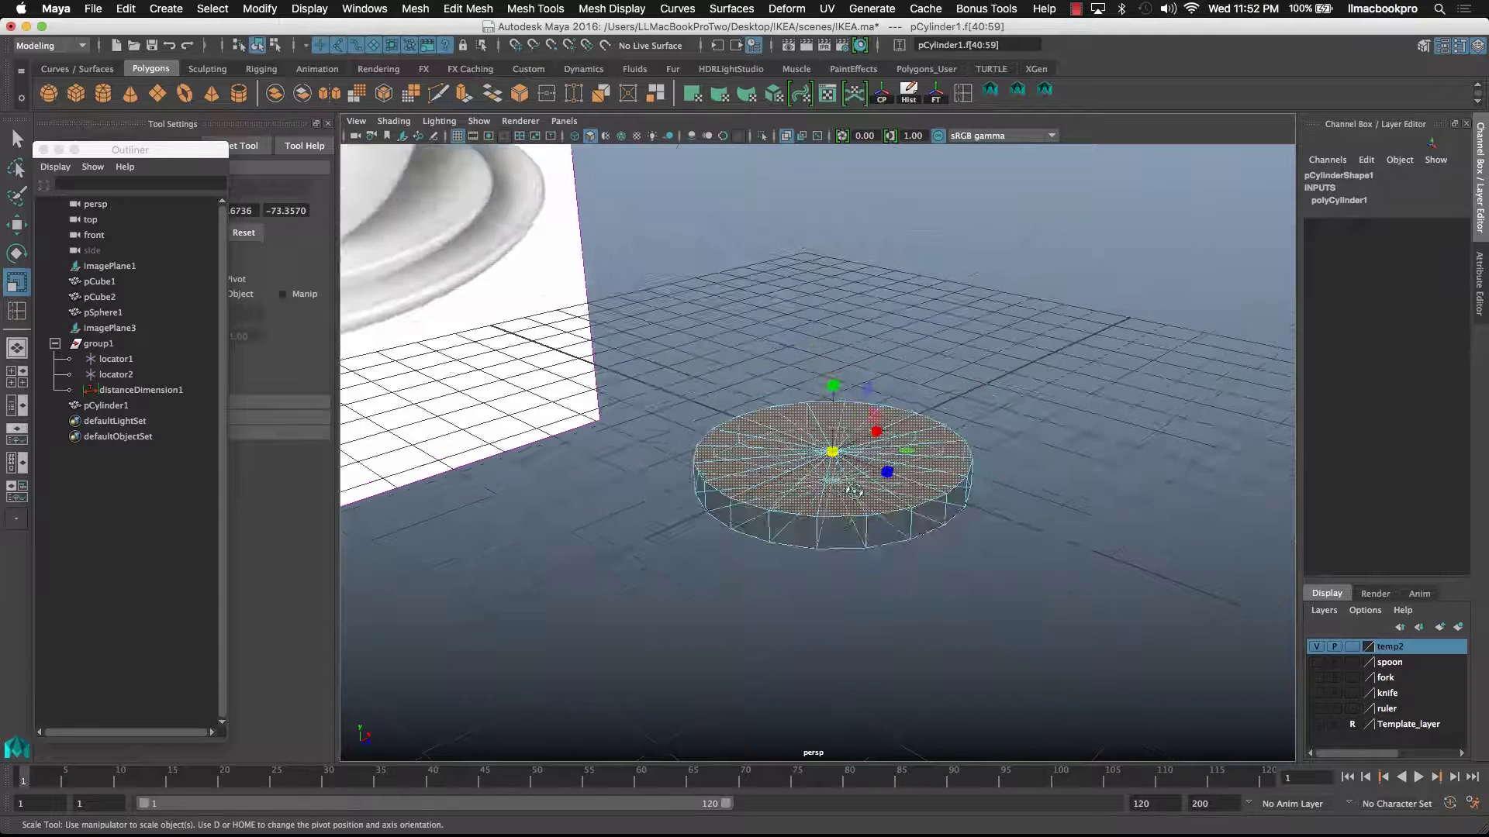
- Try selecting the top cap's triangular faces one by one, and the whole mesh at once, then clear the selection
{"action": "left_click_drag", "start_coordinate": [853, 491], "coordinate": [660, 477], "text": "alt"}
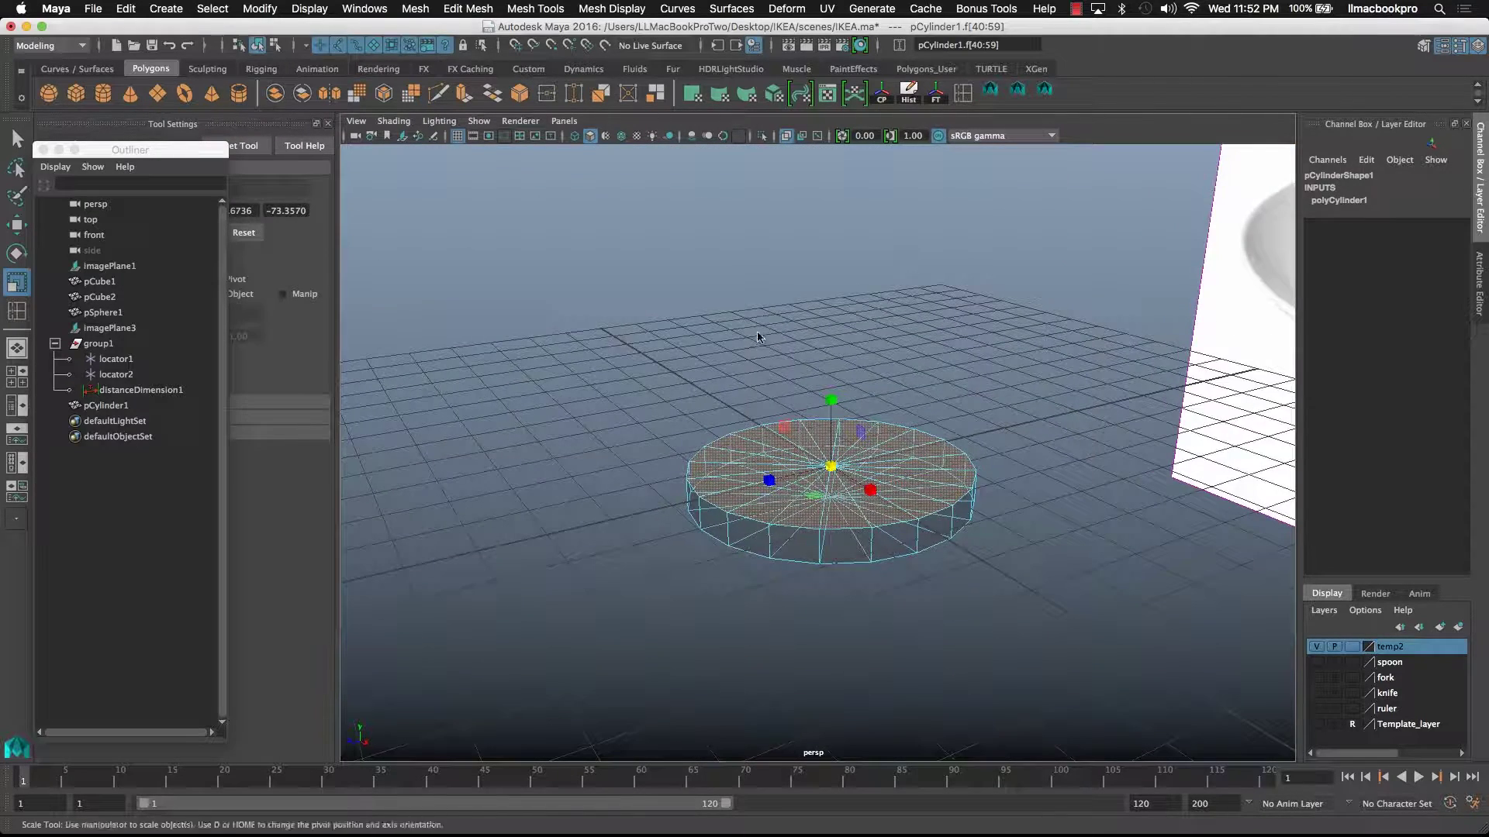
{"action": "left_click", "coordinate": [757, 336]}
{"action": "scroll", "coordinate": [791, 472], "scroll_direction": "up", "scroll_amount": 4}
{"action": "left_click", "coordinate": [845, 436]}
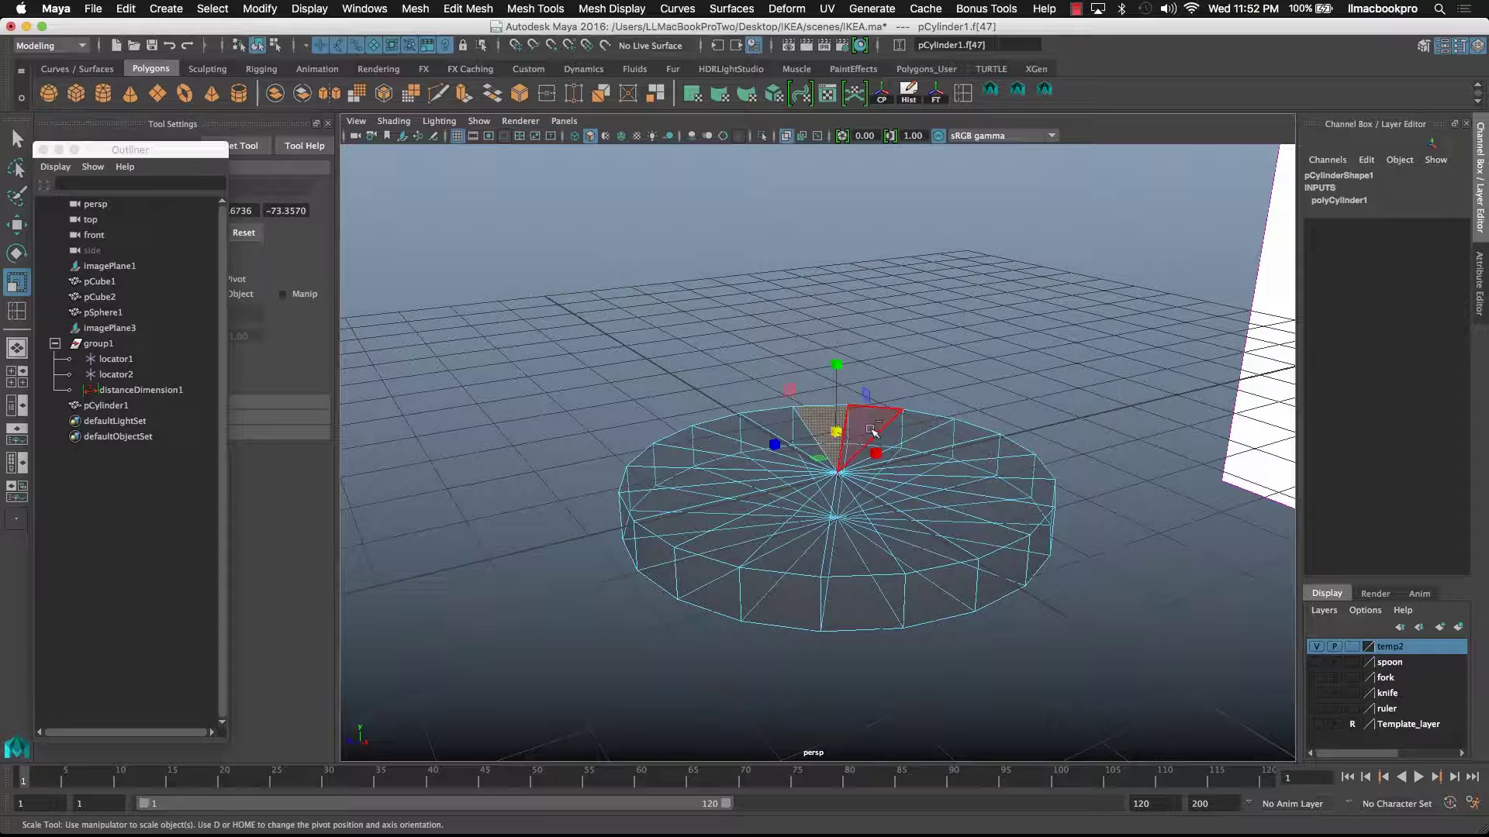
{"action": "left_click", "coordinate": [870, 429], "text": "ctrl+shift"}
{"action": "left_click", "coordinate": [927, 438], "text": "ctrl+shift"}
{"action": "left_click", "coordinate": [915, 430], "text": "ctrl+shift"}
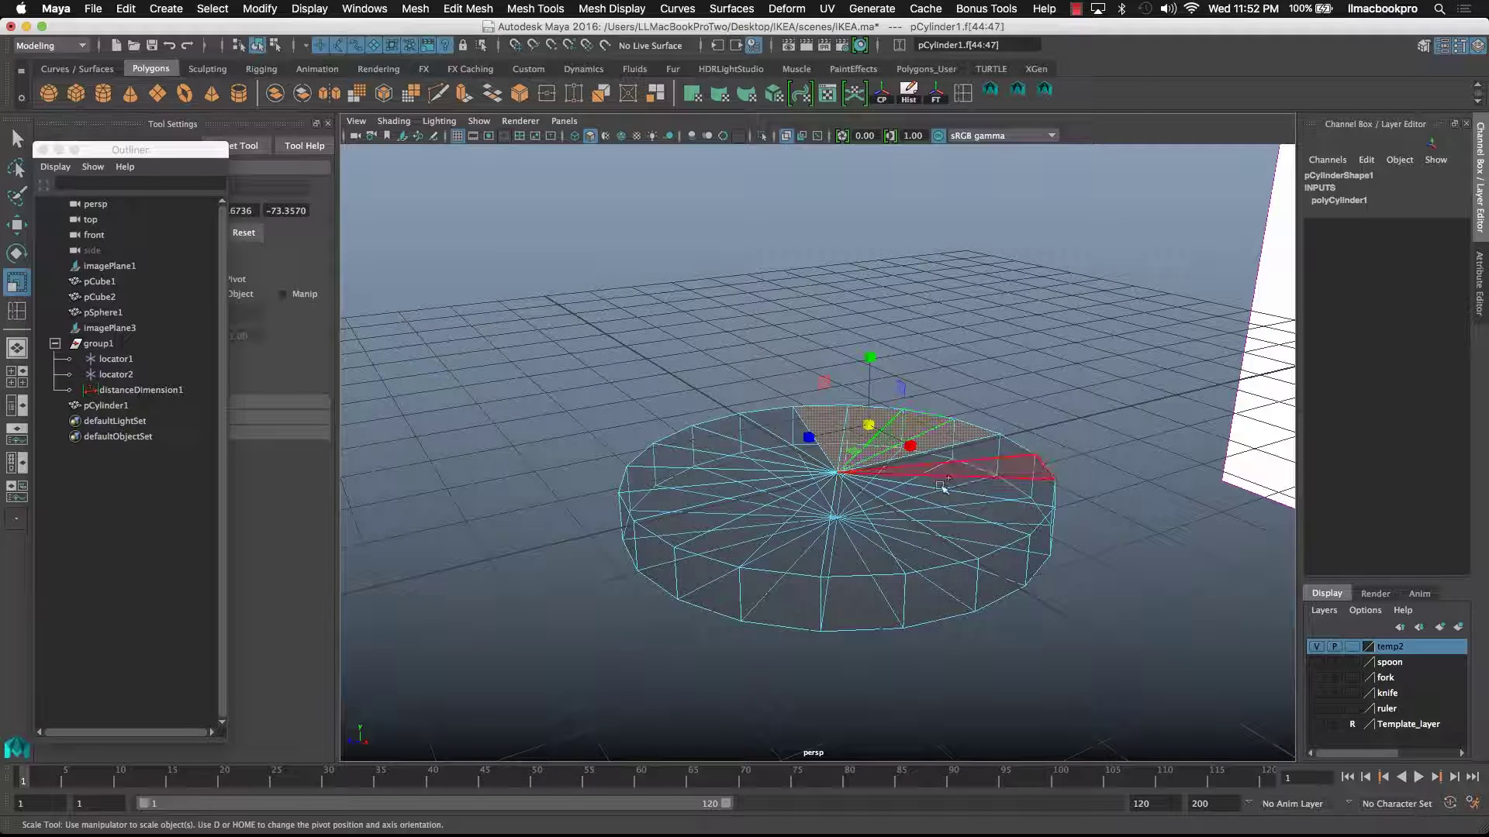
{"action": "left_click", "coordinate": [942, 487], "text": "shift"}
{"action": "double_click", "coordinate": [793, 553], "text": "shift"}
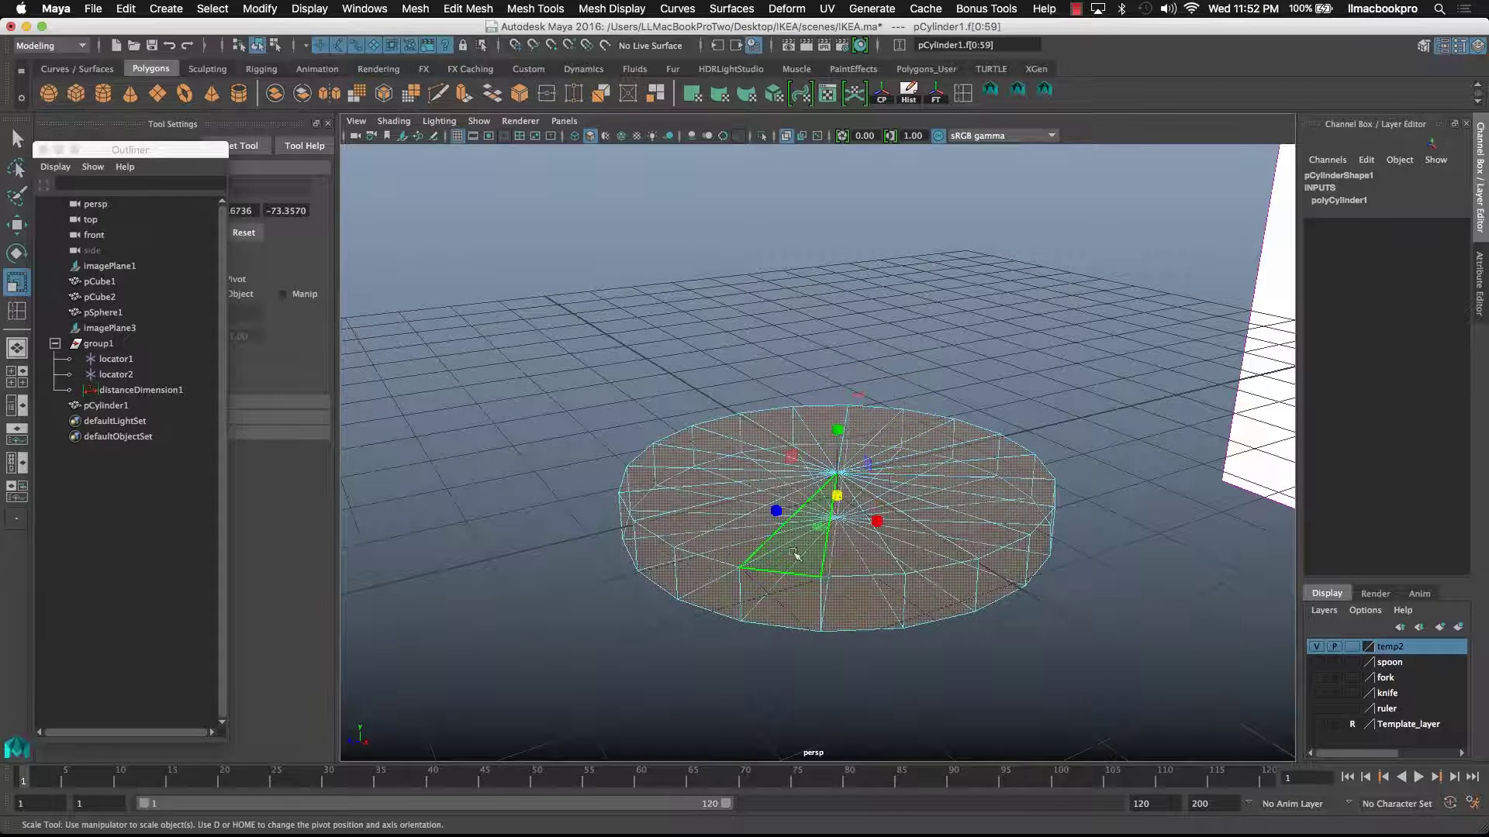
{"action": "left_click", "coordinate": [894, 341]}
- Select the cylinder's top and side faces from a side-on angle, then deselect the side faces to keep only the top cap
{"action": "scroll", "coordinate": [854, 482], "scroll_direction": "down", "scroll_amount": 2}
{"action": "left_click_drag", "start_coordinate": [851, 481], "coordinate": [824, 462], "text": "alt"}
{"action": "scroll", "coordinate": [775, 485], "scroll_direction": "up", "scroll_amount": 4}
{"action": "left_click_drag", "start_coordinate": [438, 339], "coordinate": [928, 447]}
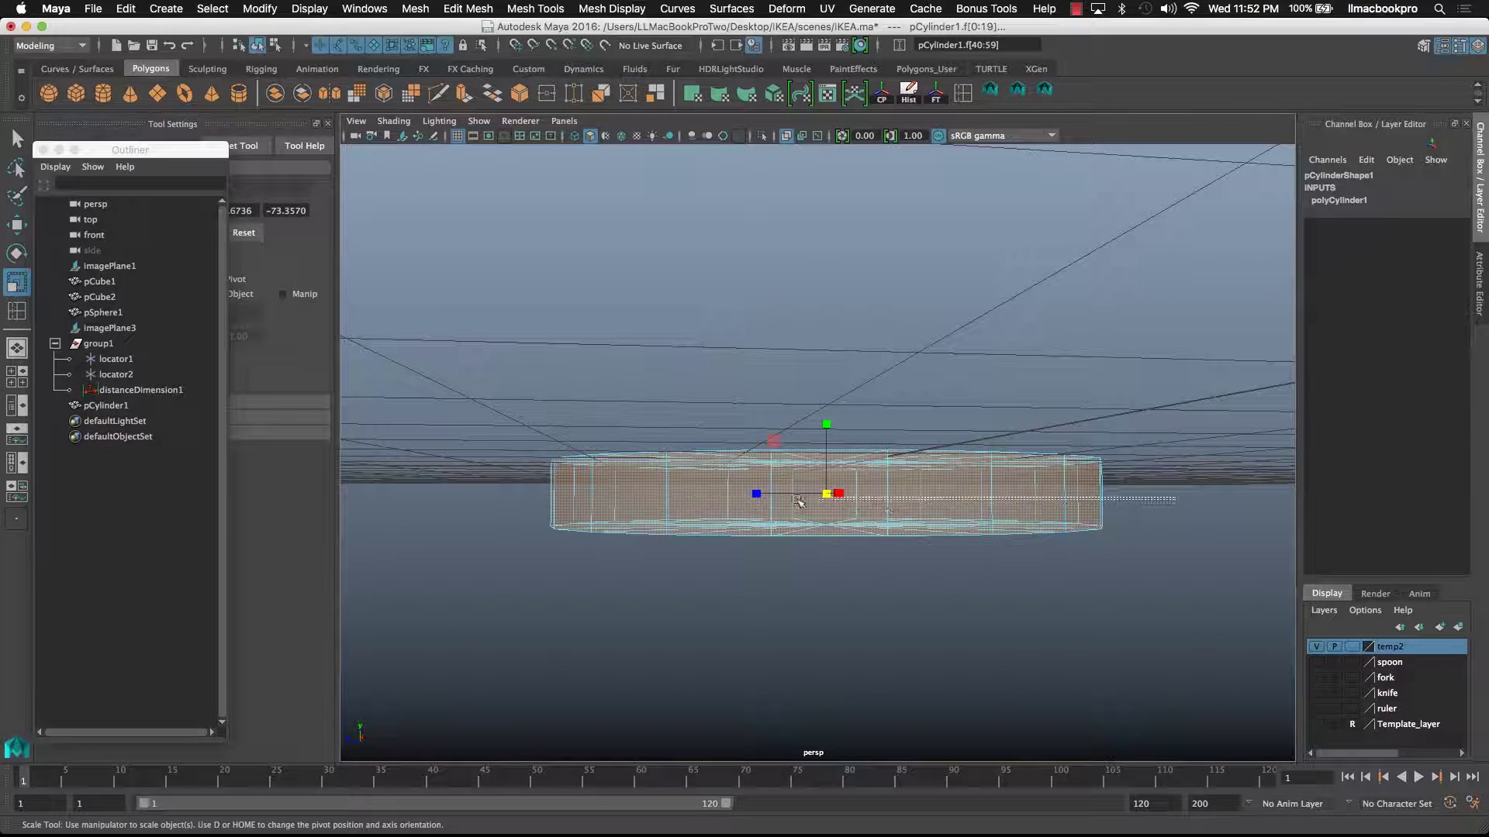
{"action": "left_click_drag", "start_coordinate": [462, 492], "coordinate": [465, 493]}
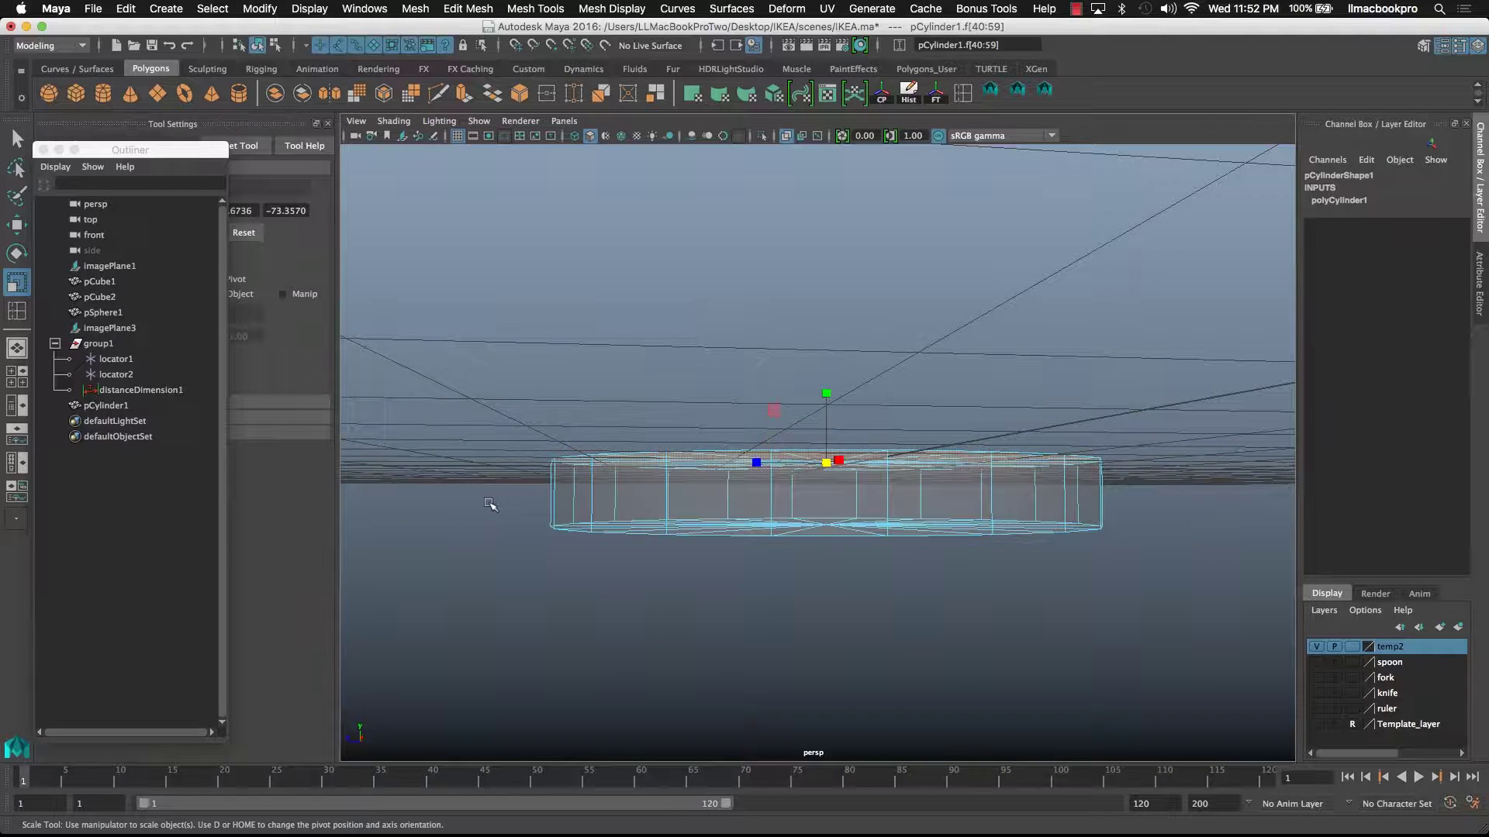
- Hide the grid in the perspective view so the cylinder stands clear against the bowl image
{"action": "left_click_drag", "start_coordinate": [793, 533], "coordinate": [1033, 576], "text": "alt"}
{"action": "scroll", "coordinate": [997, 591], "scroll_direction": "up", "scroll_amount": 5}
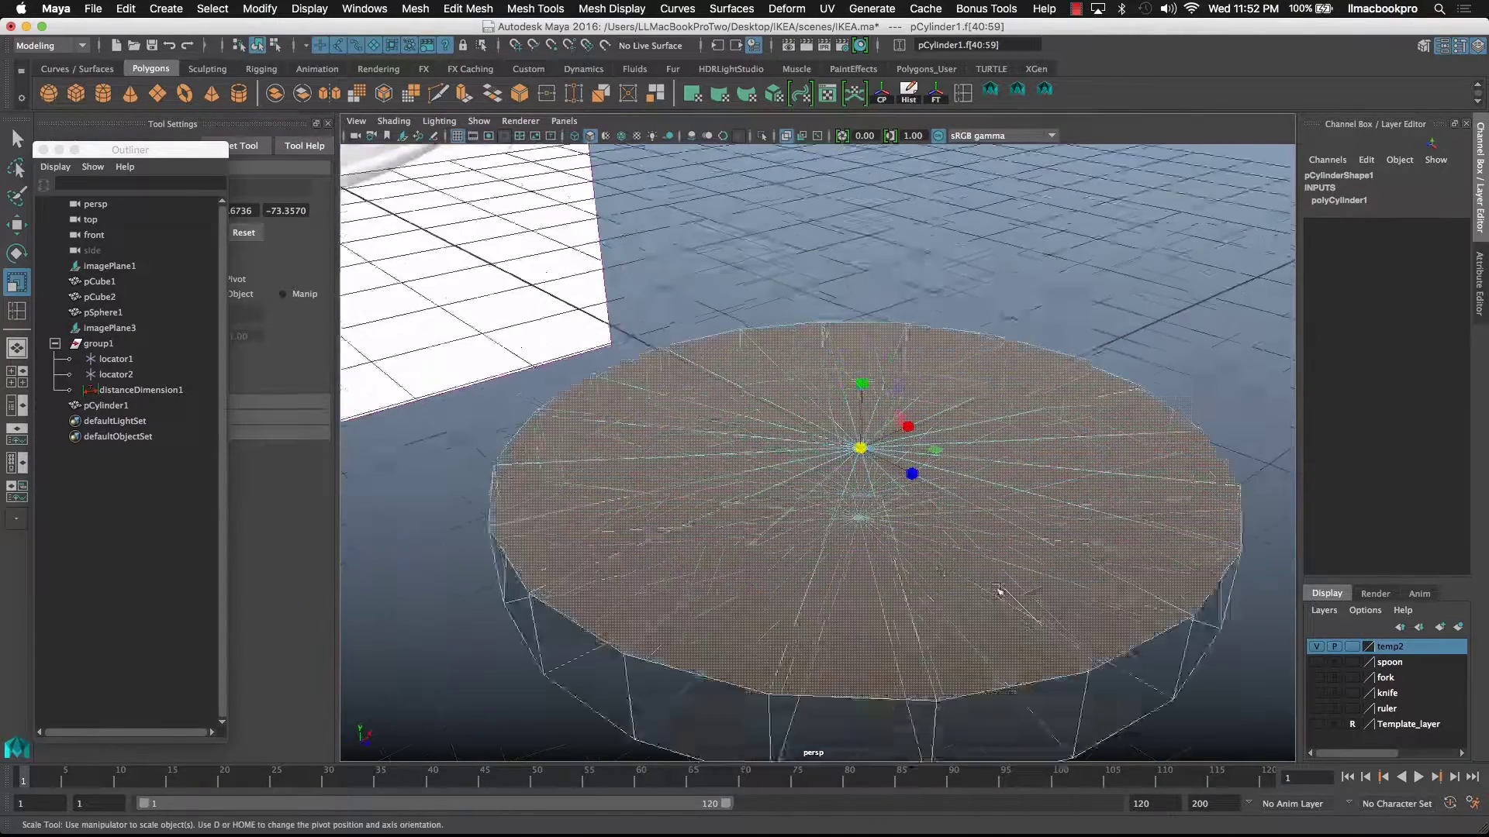
{"action": "middle_click_drag", "start_coordinate": [931, 587], "coordinate": [754, 600], "text": "alt"}
{"action": "scroll", "coordinate": [754, 600], "scroll_direction": "down", "scroll_amount": 5}
{"action": "left_click_drag", "start_coordinate": [754, 600], "coordinate": [658, 549], "text": "alt"}
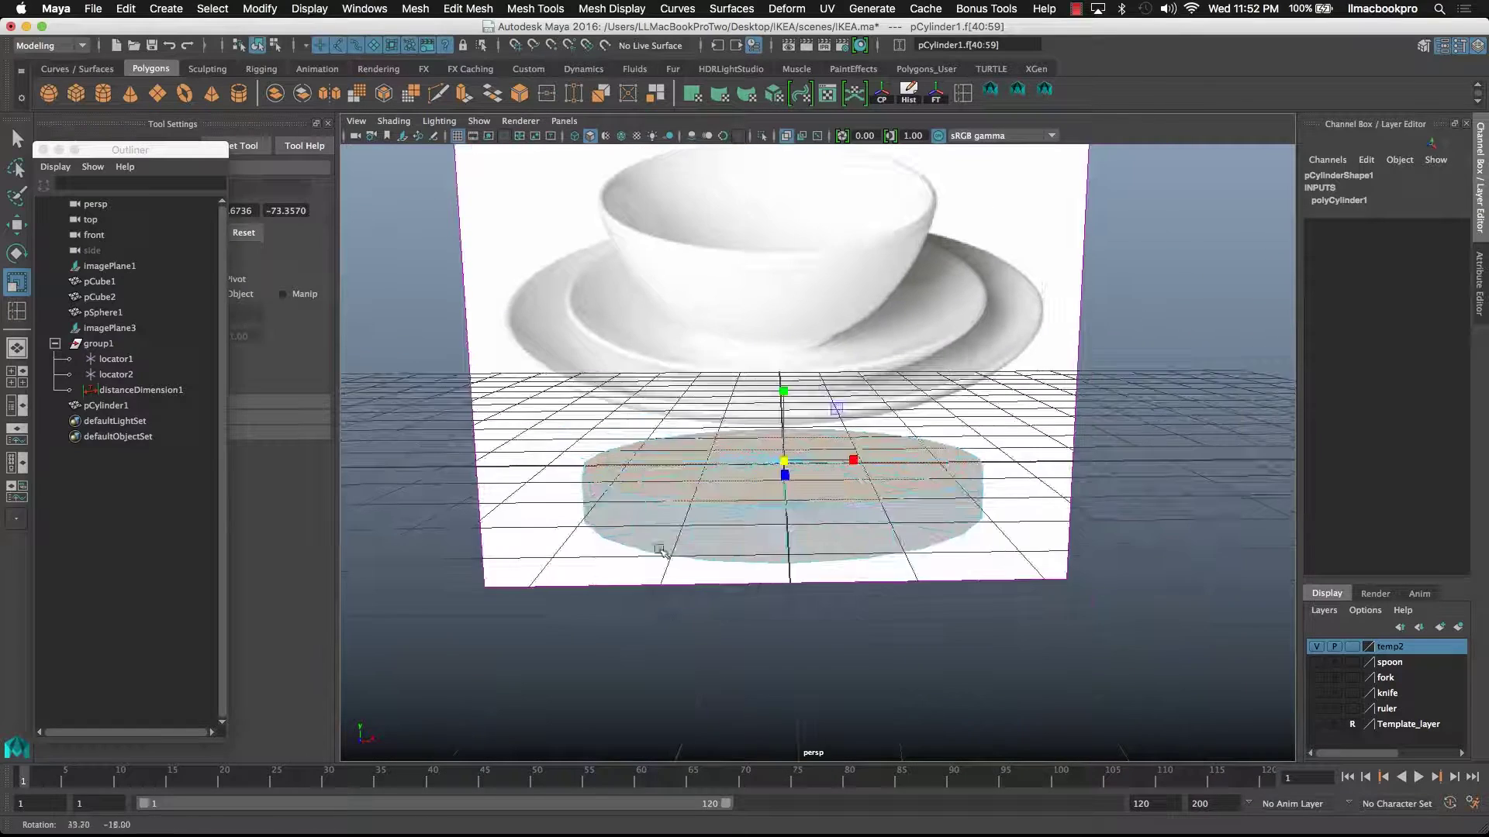
{"action": "middle_click_drag", "start_coordinate": [663, 559], "coordinate": [673, 649], "text": "alt"}
{"action": "mouse_move", "coordinate": [710, 581]}
{"action": "left_mouse_down", "text": "alt"}
{"action": "mouse_move", "coordinate": [721, 605]}
{"action": "mouse_move", "coordinate": [723, 565]}
{"action": "left_mouse_up", "text": "alt"}
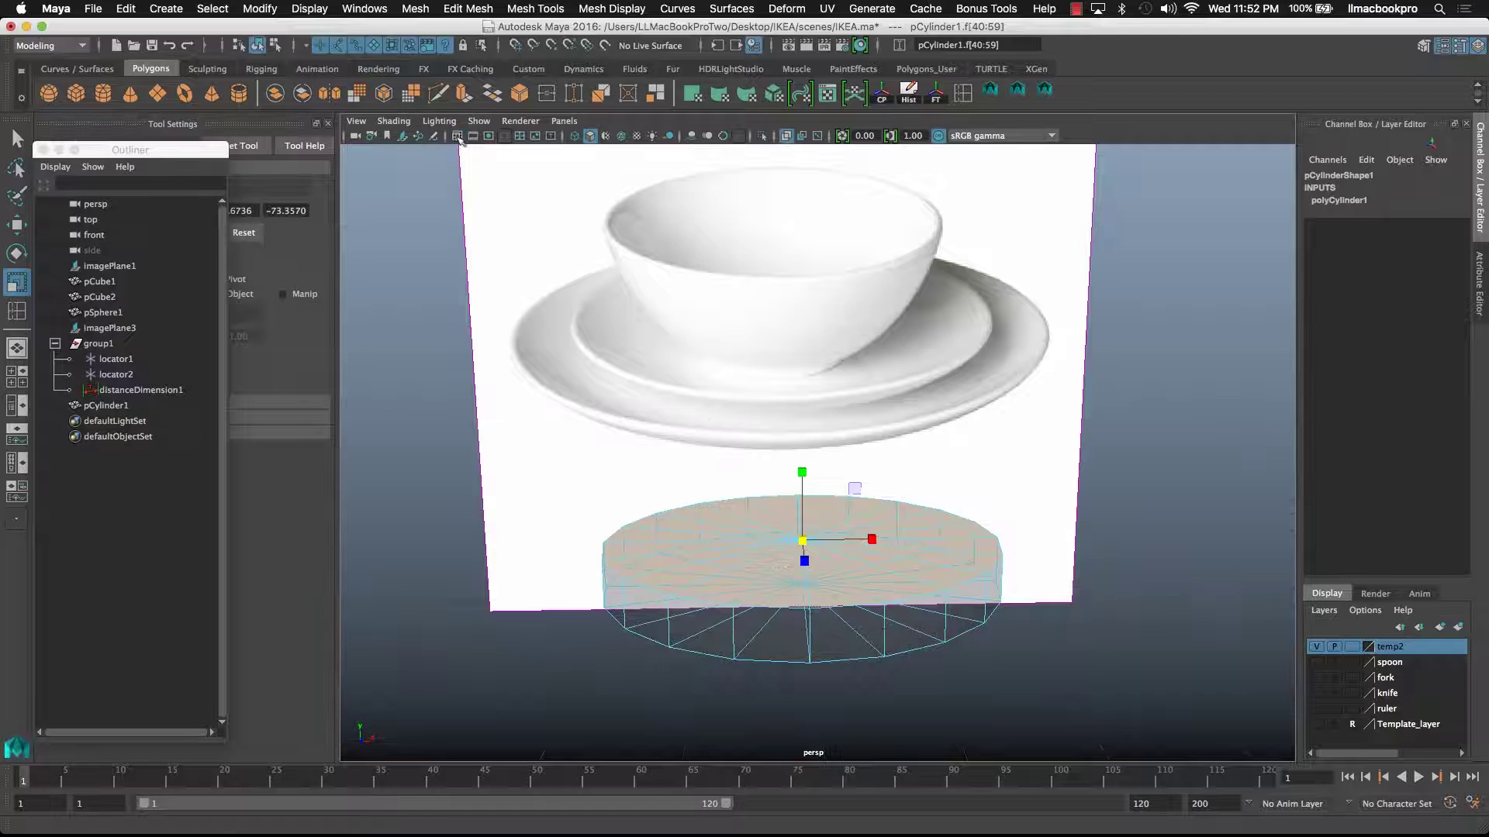
{"action": "left_click_drag", "start_coordinate": [461, 143], "coordinate": [767, 434], "text": "alt"}
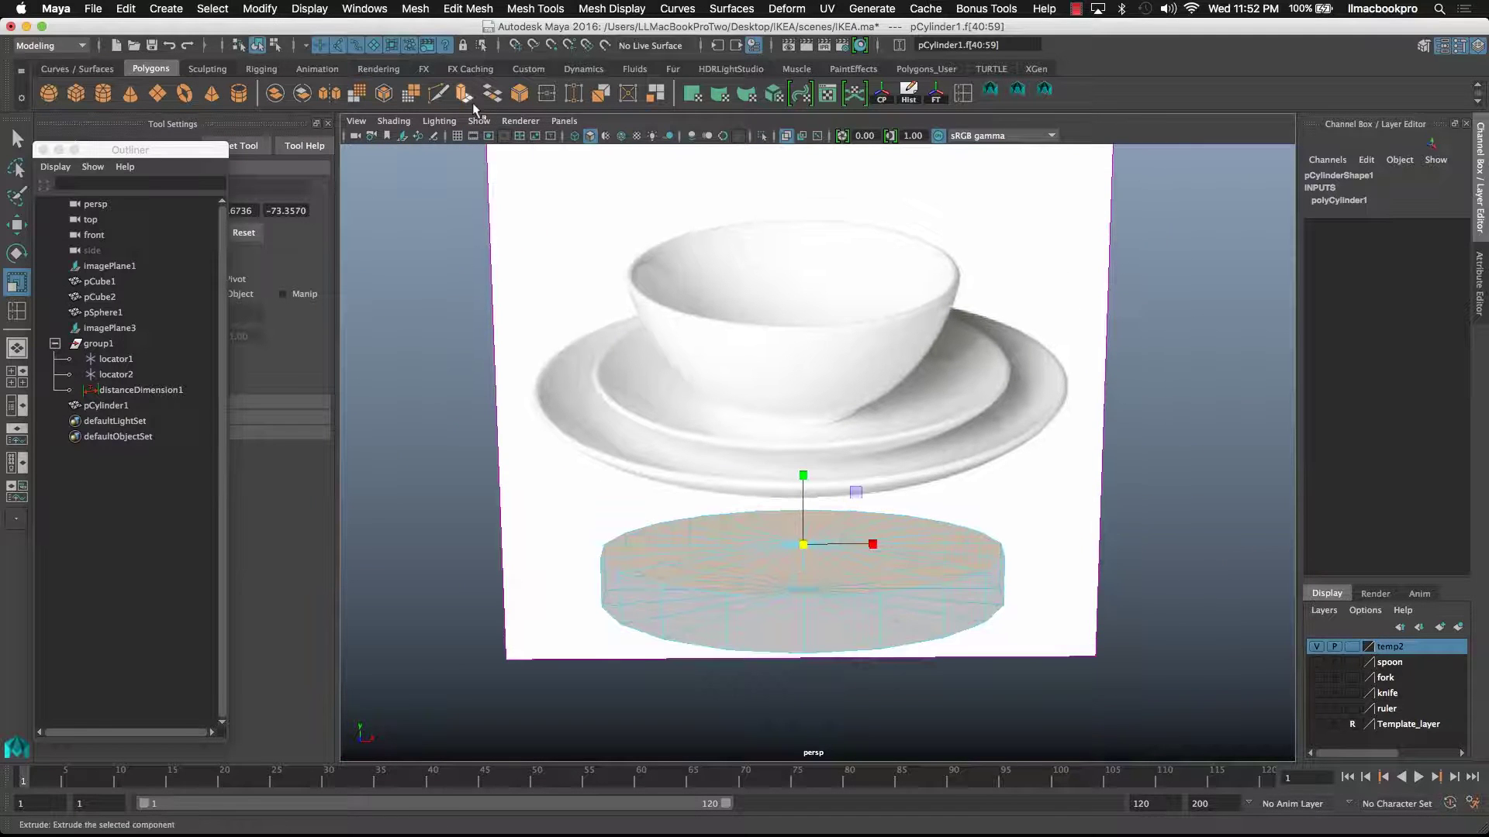
- Extrude the top cap faces to a Local Translate Z of about 0.56 with a uniform Local Scale of 1.35
{"action": "key", "text": "ctrl+e"}
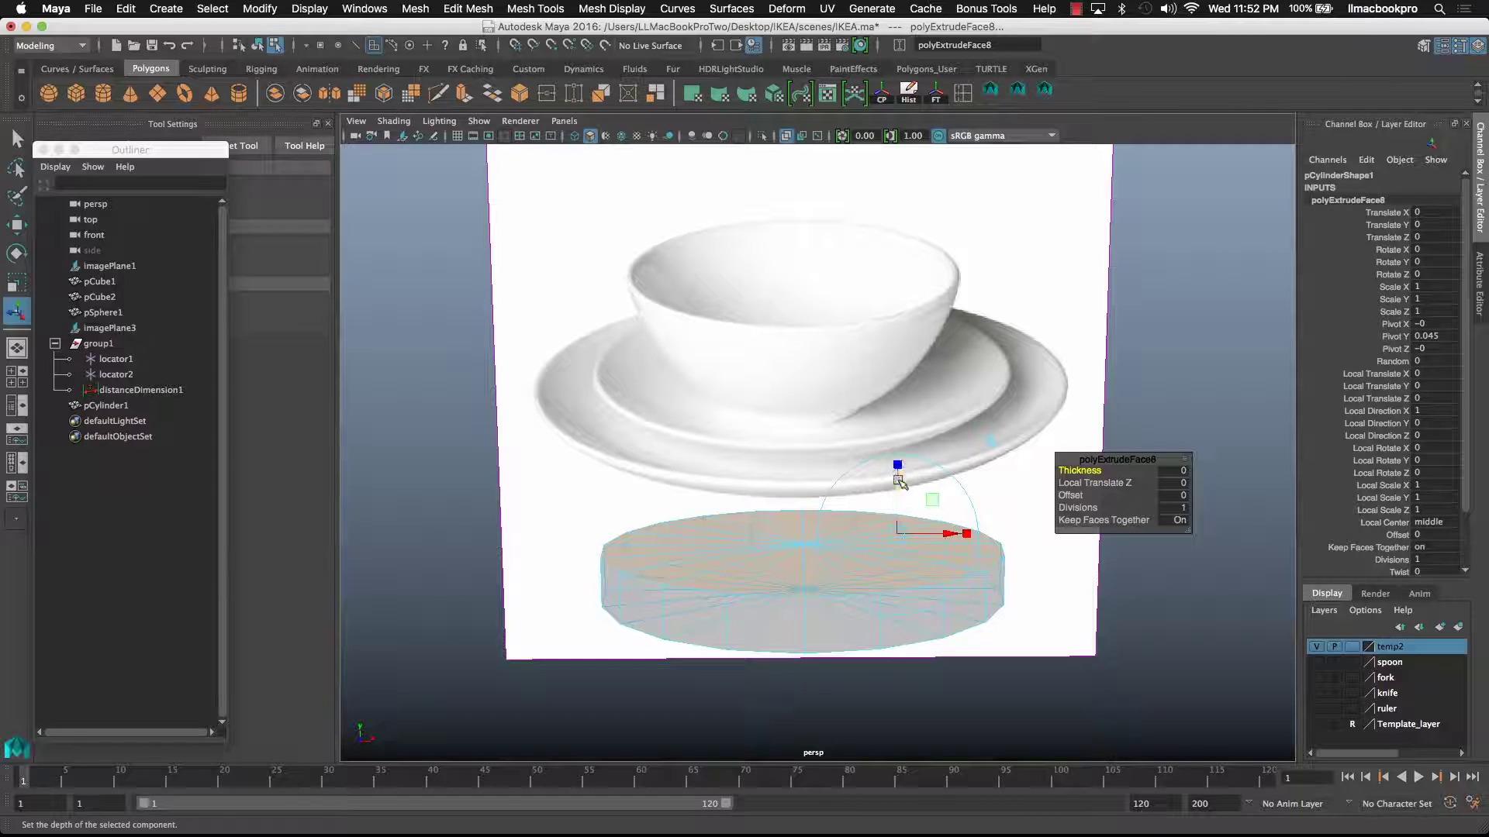
{"action": "left_click_drag", "start_coordinate": [898, 479], "coordinate": [897, 462]}
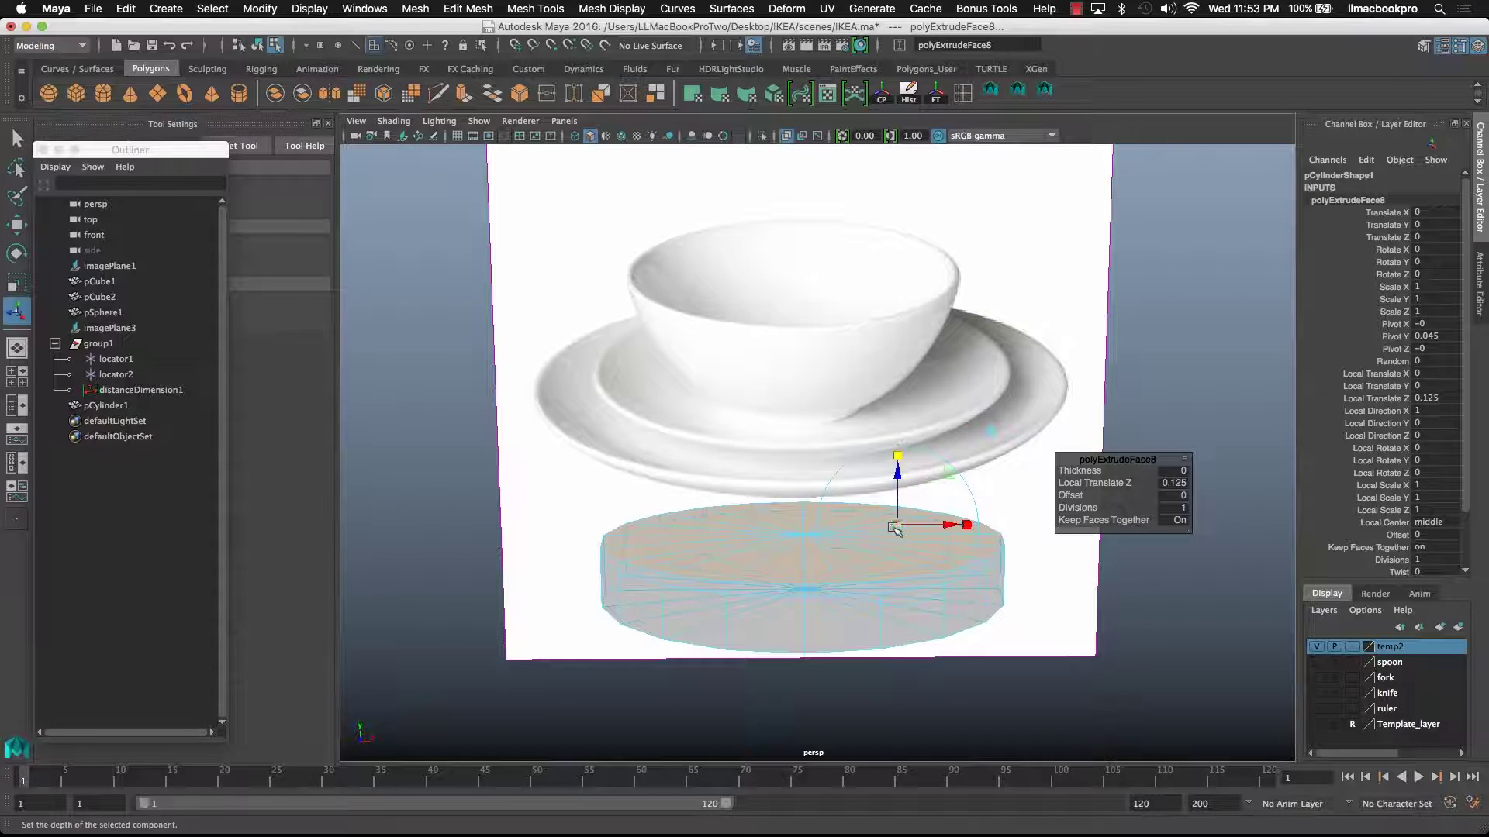
{"action": "mouse_move", "coordinate": [894, 527]}
{"action": "left_mouse_down"}
{"action": "mouse_move", "coordinate": [955, 527]}
{"action": "mouse_move", "coordinate": [915, 529]}
{"action": "left_mouse_up"}
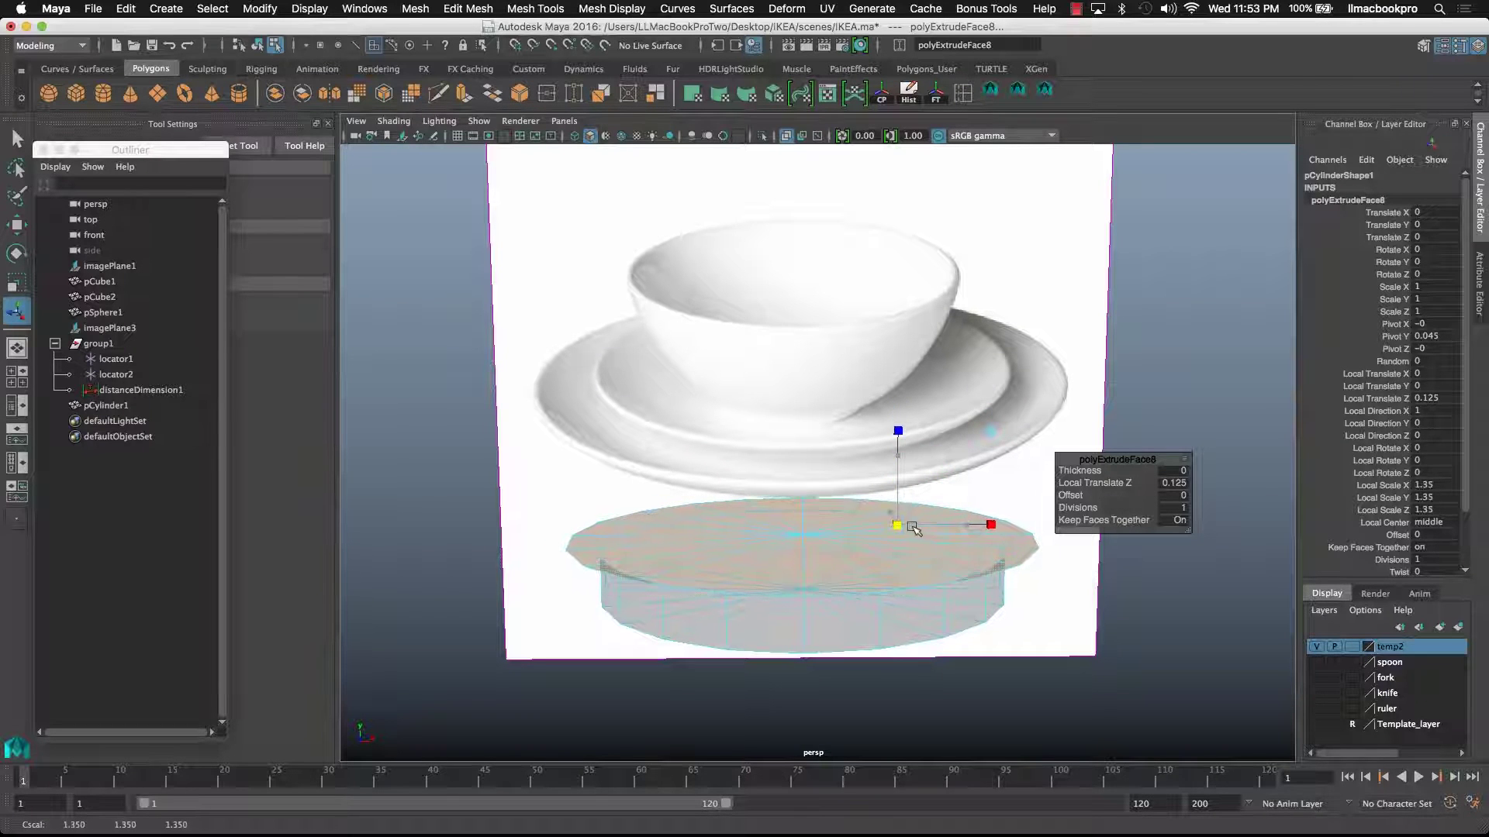
{"action": "left_click_drag", "start_coordinate": [897, 432], "coordinate": [1020, 443]}
- Extrude the widened top faces again to a Local Translate Z of about 2.6 with a uniform Local Scale of 2.2
{"action": "scroll", "coordinate": [899, 441], "scroll_direction": "down", "scroll_amount": 4}
{"action": "scroll", "coordinate": [932, 470], "scroll_direction": "up", "scroll_amount": 3}
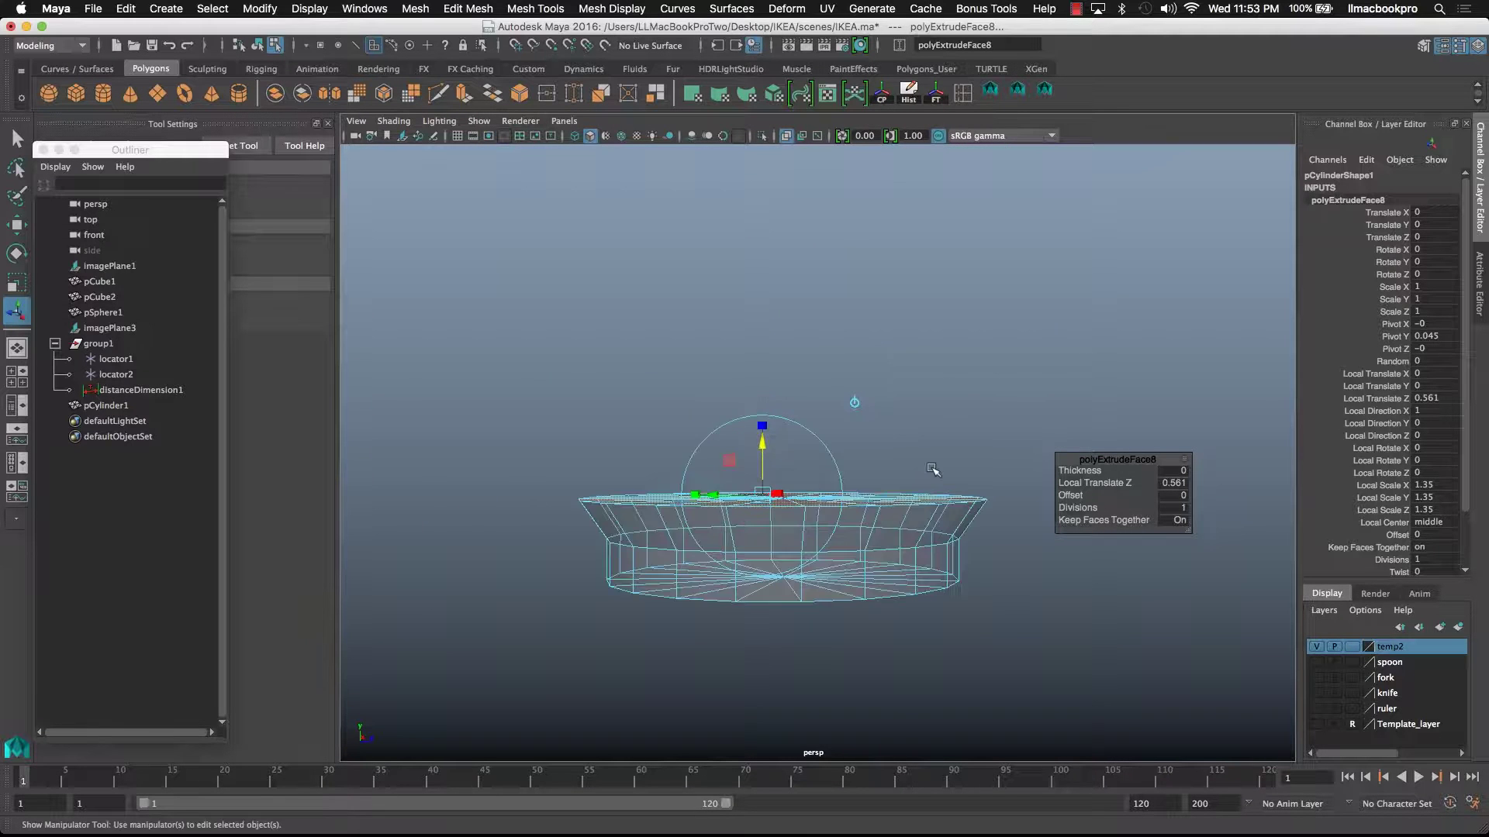
{"action": "left_click_drag", "start_coordinate": [933, 470], "coordinate": [887, 472], "text": "alt"}
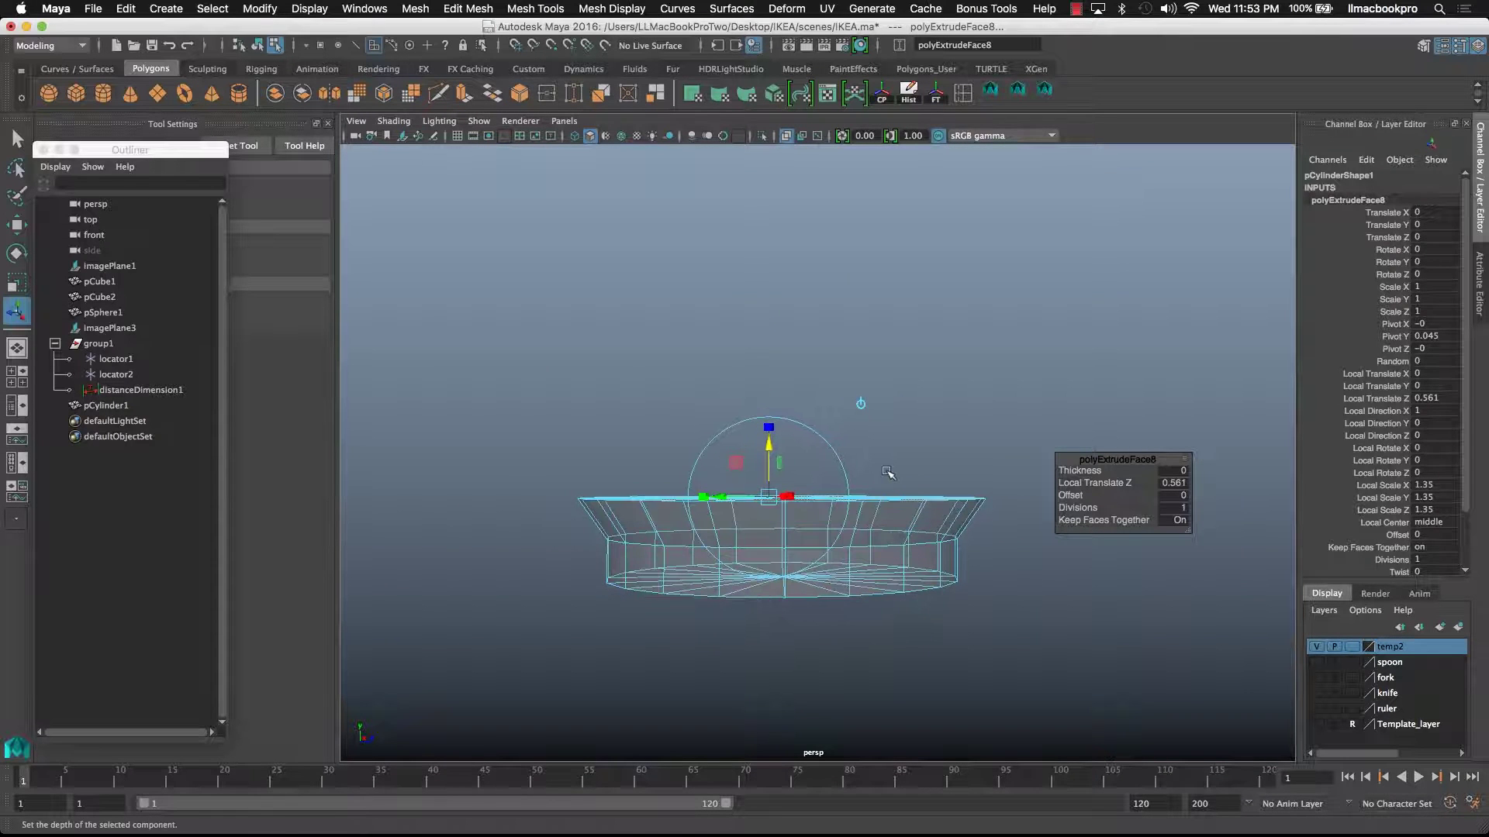
{"action": "key", "text": "ctrl+e"}
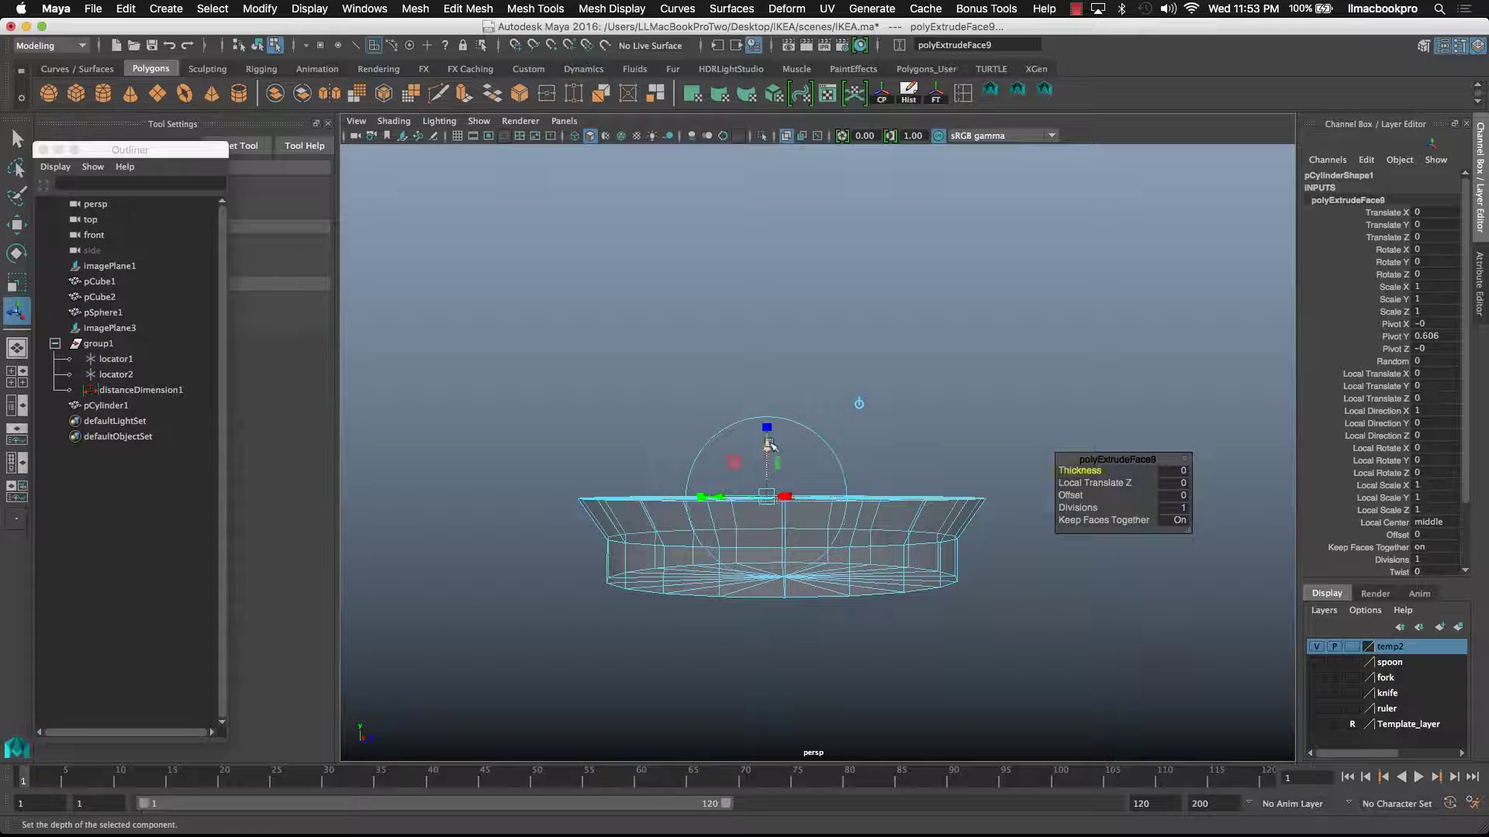
{"action": "left_click_drag", "start_coordinate": [770, 445], "coordinate": [781, 269]}
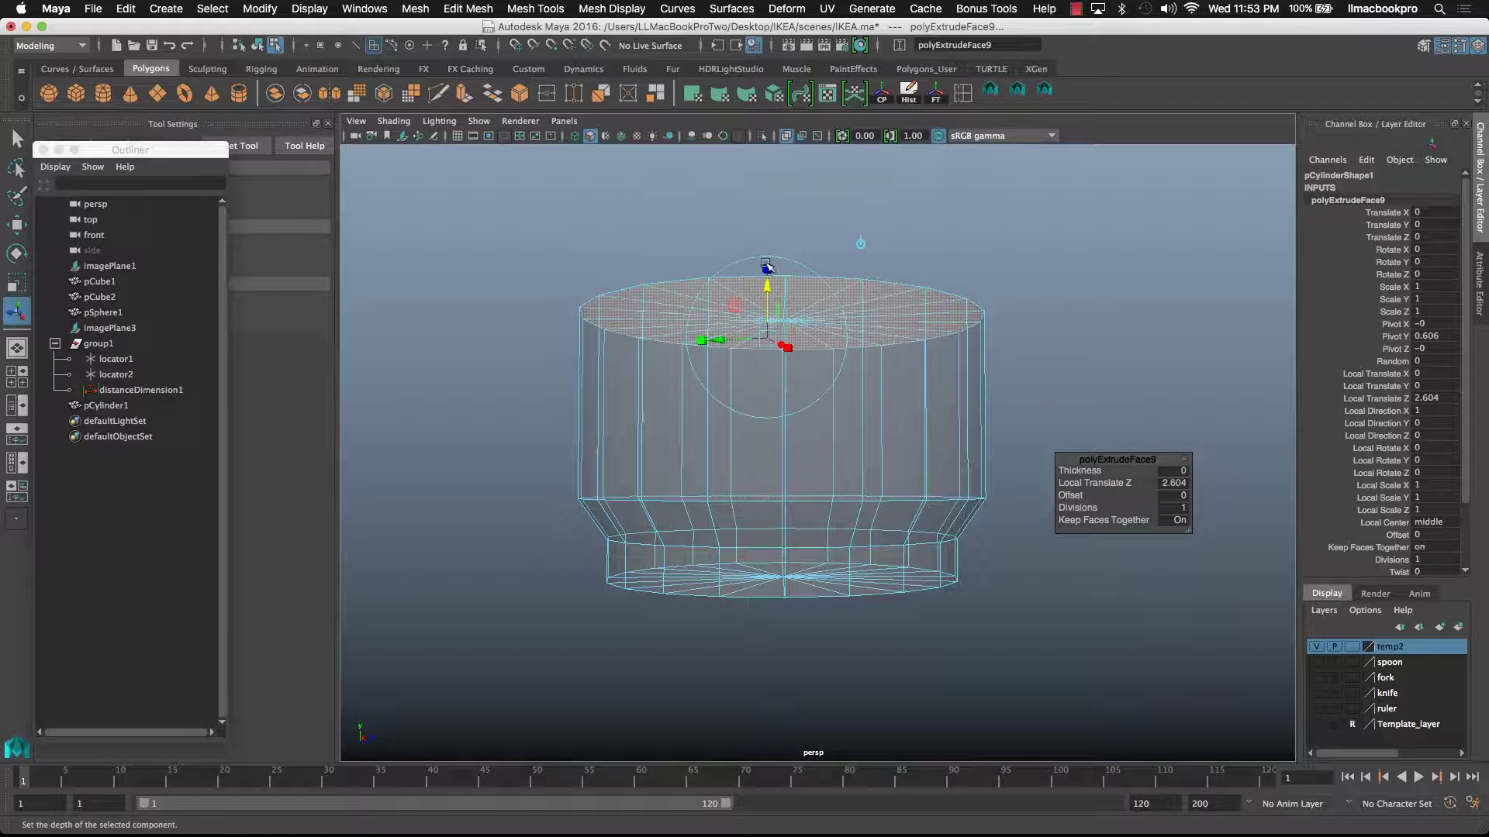
{"action": "left_click_drag", "start_coordinate": [766, 337], "coordinate": [816, 339]}
{"action": "middle_click_drag", "start_coordinate": [743, 423], "coordinate": [737, 502], "text": "alt"}
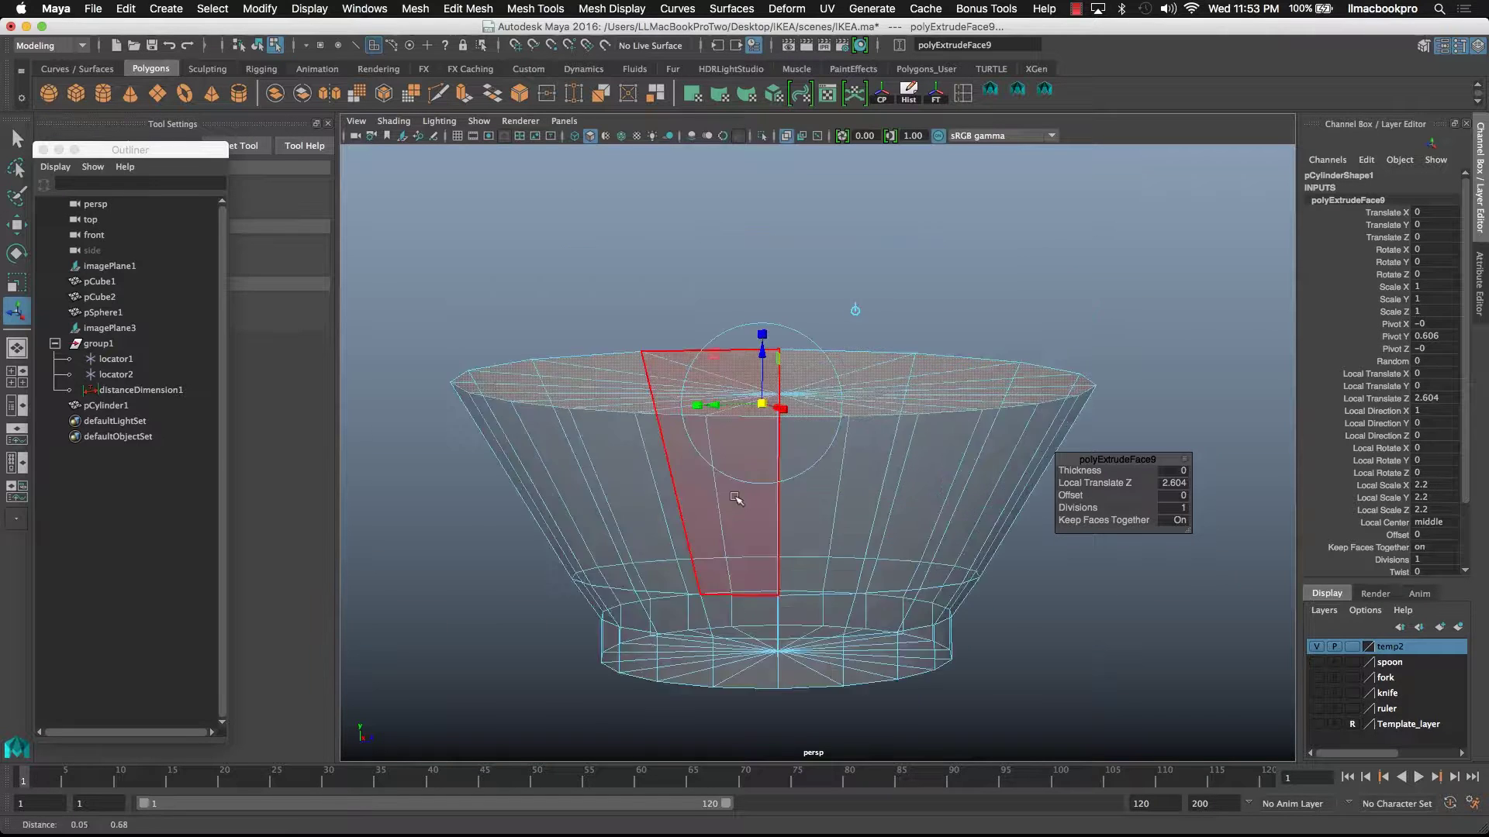
{"action": "left_click_drag", "start_coordinate": [756, 449], "coordinate": [740, 476], "text": "alt"}
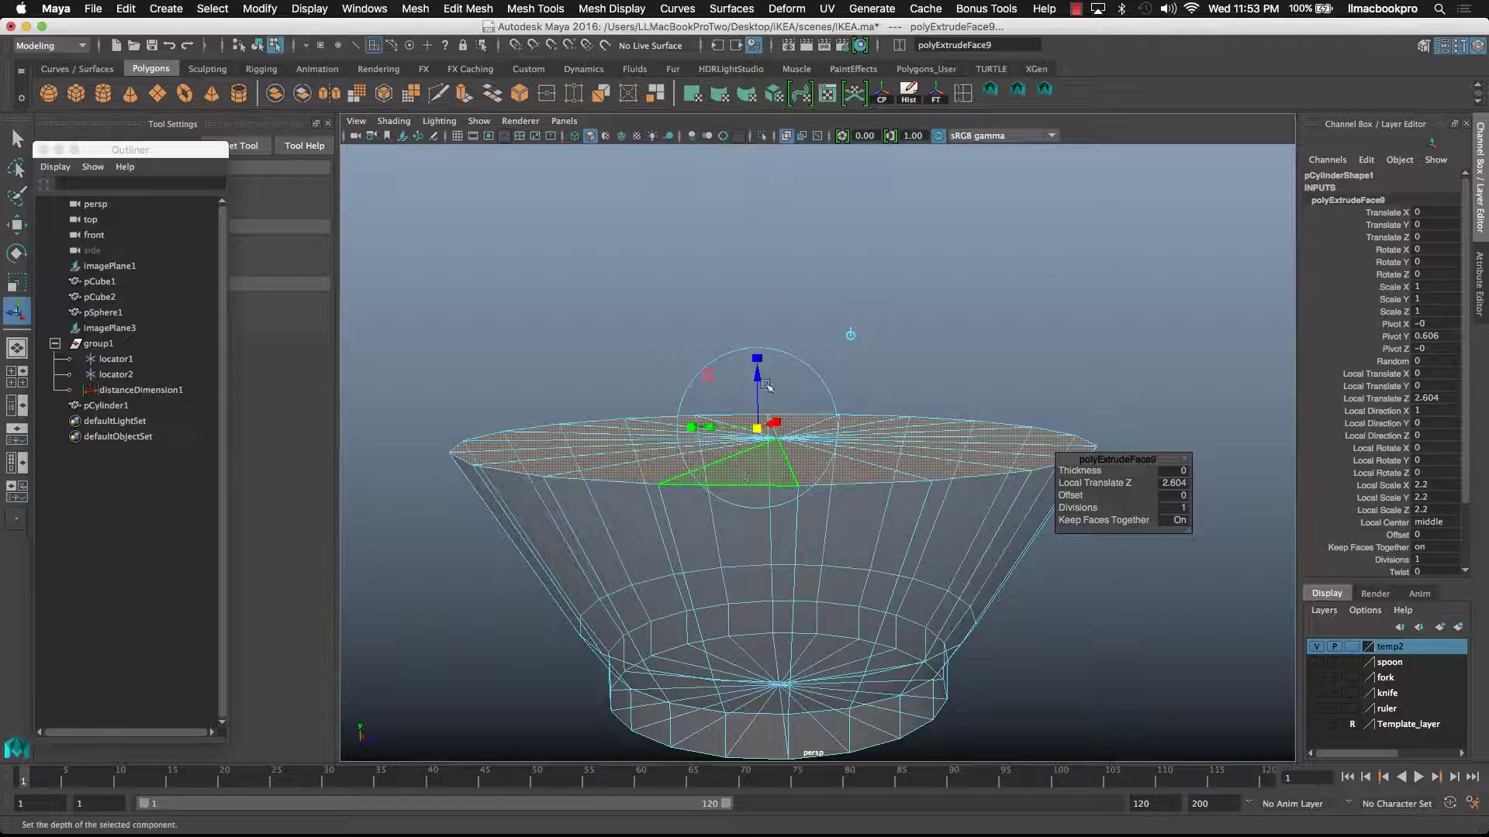
- Reduce the last extrusion's Local Translate Z to about 1.9 and extrude the top faces again to a Local Translate Z of 1.78
{"action": "left_click_drag", "start_coordinate": [759, 375], "coordinate": [765, 417]}
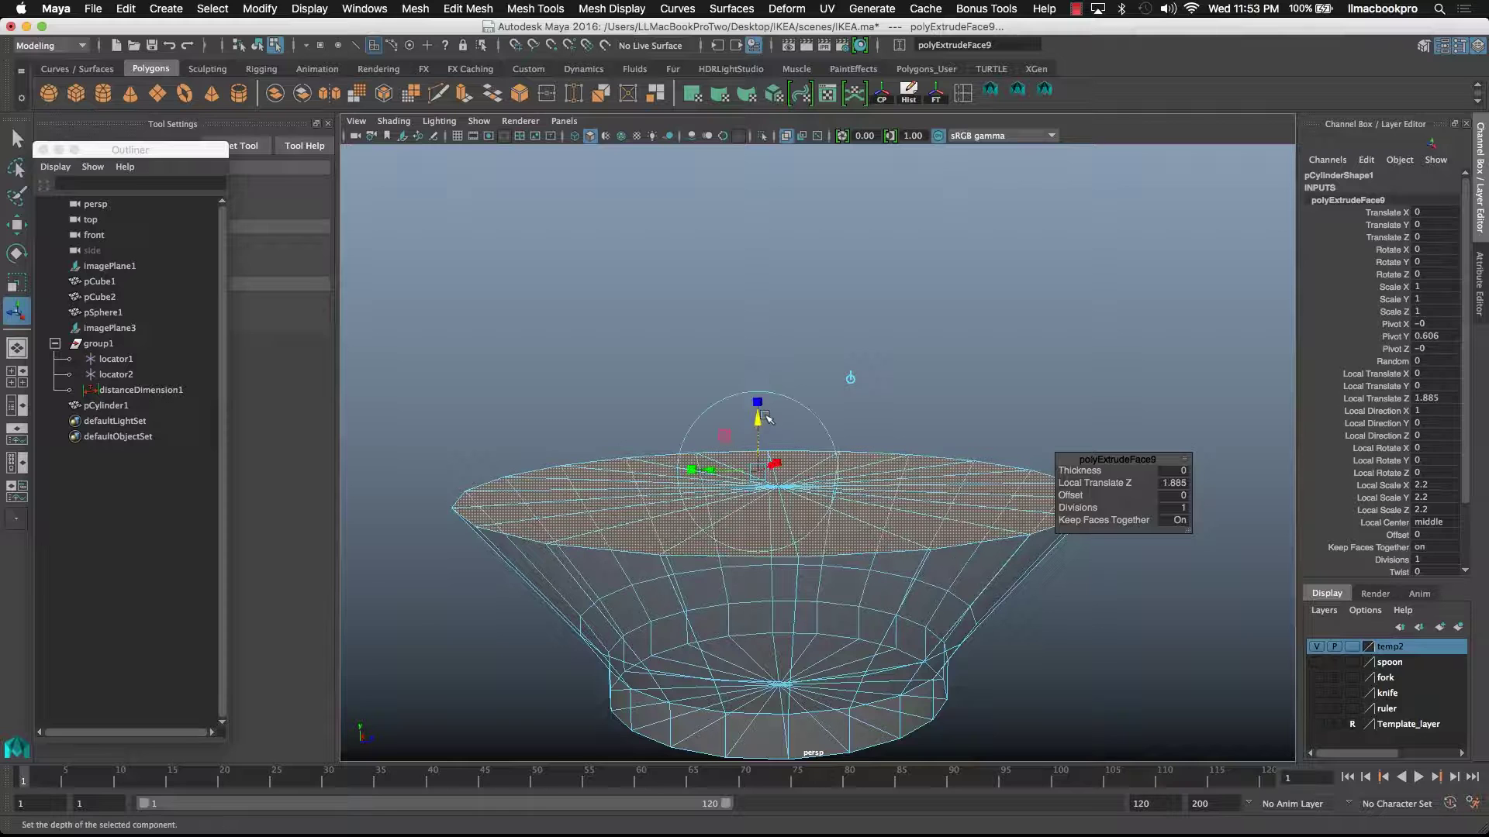
{"action": "key", "text": "ctrl+e"}
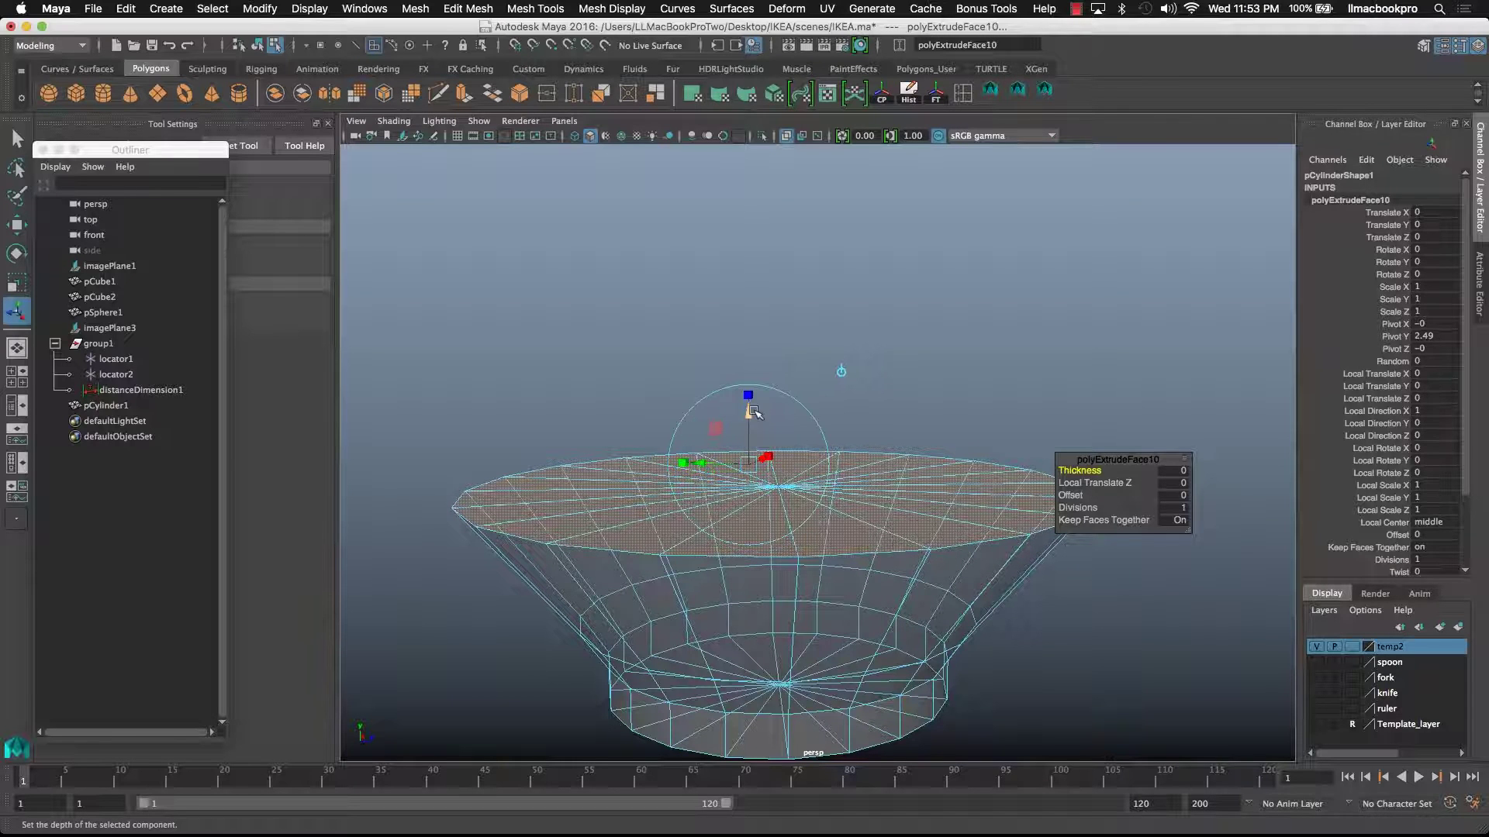
{"action": "left_click_drag", "start_coordinate": [753, 412], "coordinate": [760, 308]}
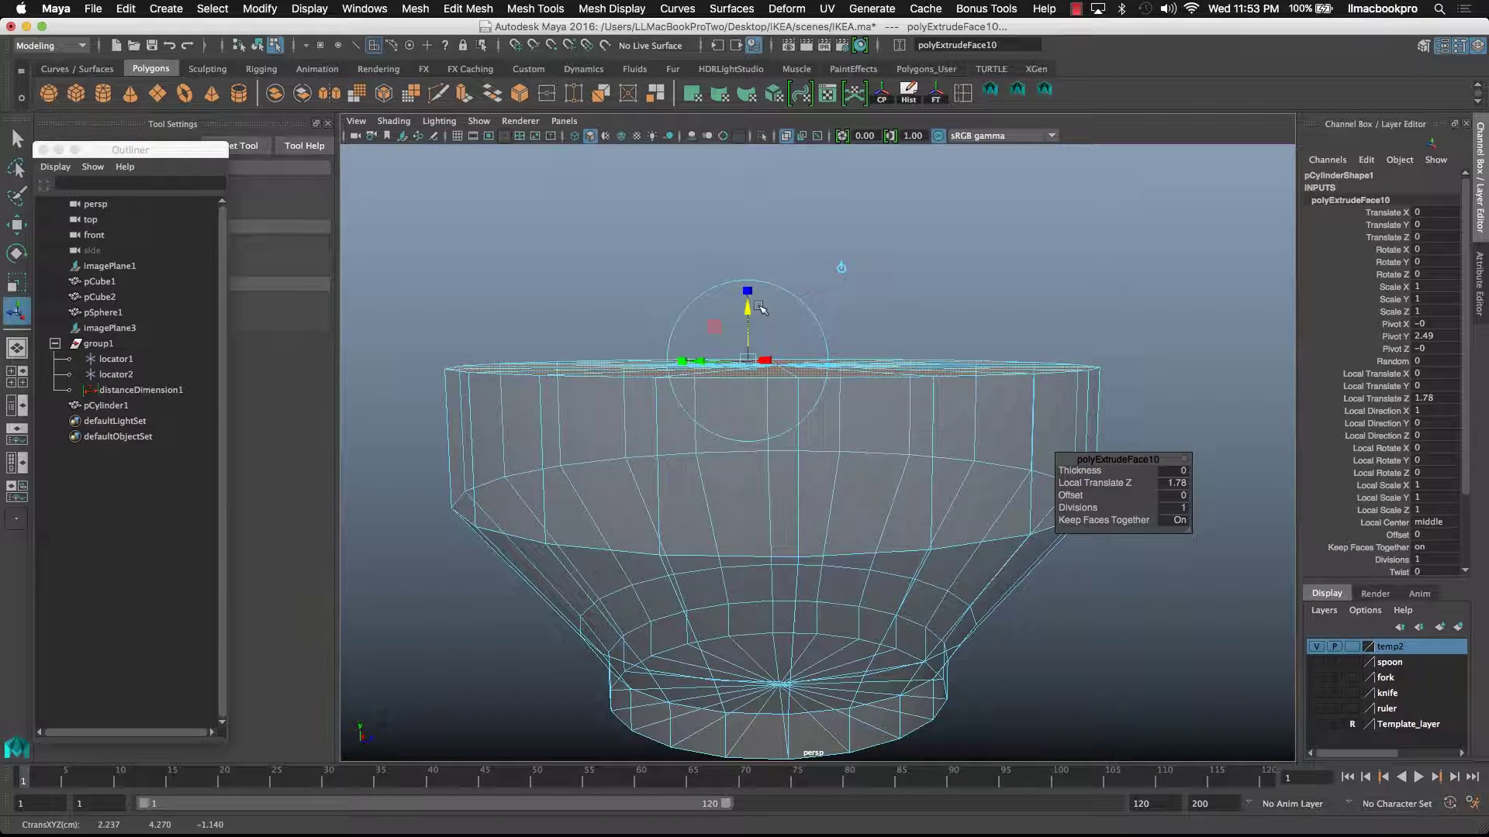
- Switch to the front view, deselect the cylinder faces and set the temp2 layer to template display to hide the bowl image
{"action": "scroll", "coordinate": [761, 486], "scroll_direction": "down", "scroll_amount": 5}
{"action": "left_click_drag", "start_coordinate": [761, 485], "coordinate": [643, 430], "text": "alt"}
{"action": "key", "text": "space"}
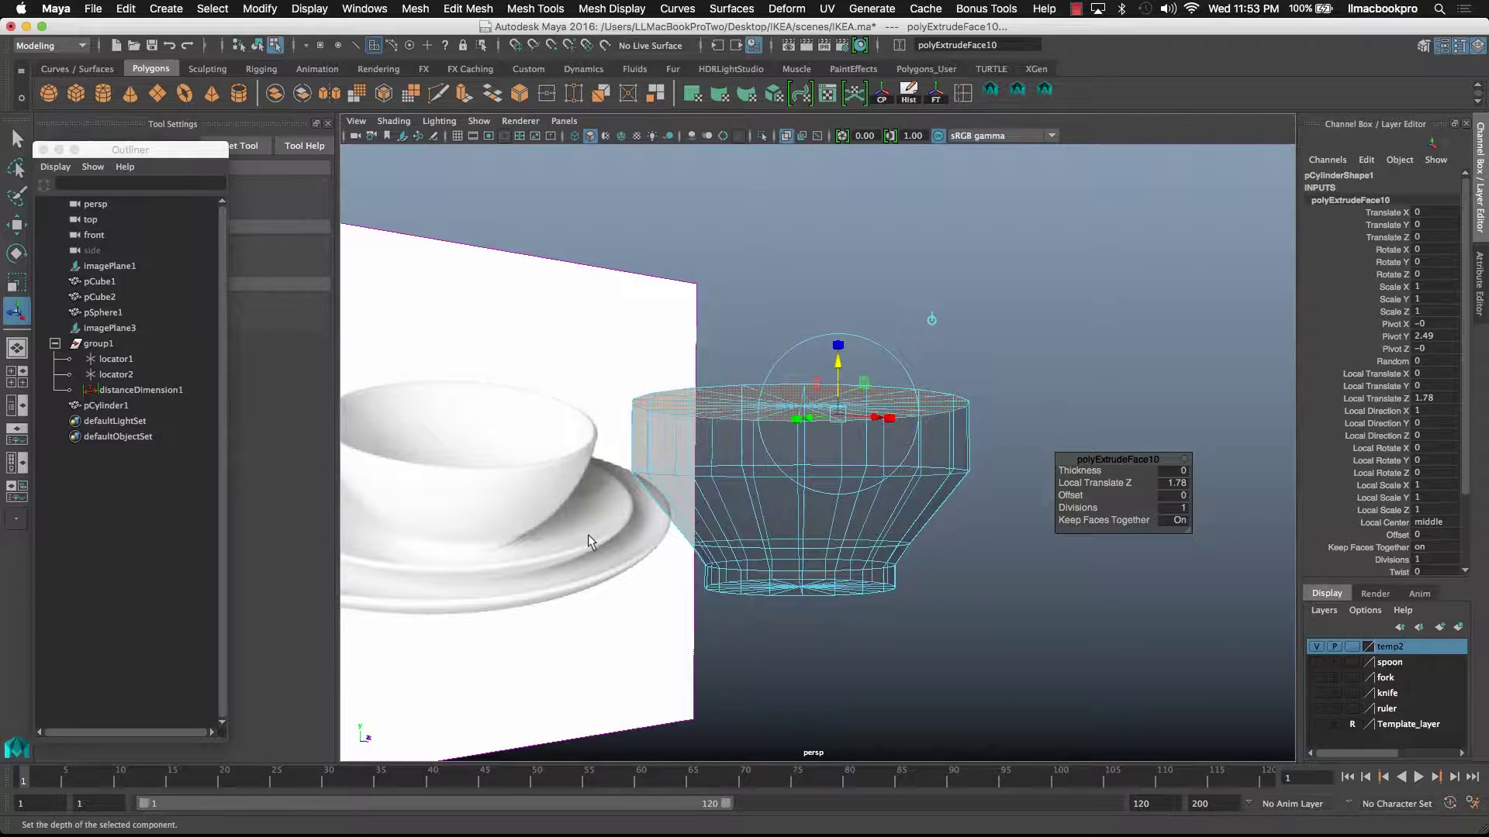
{"action": "key", "text": "space"}
{"action": "key", "text": "space"}
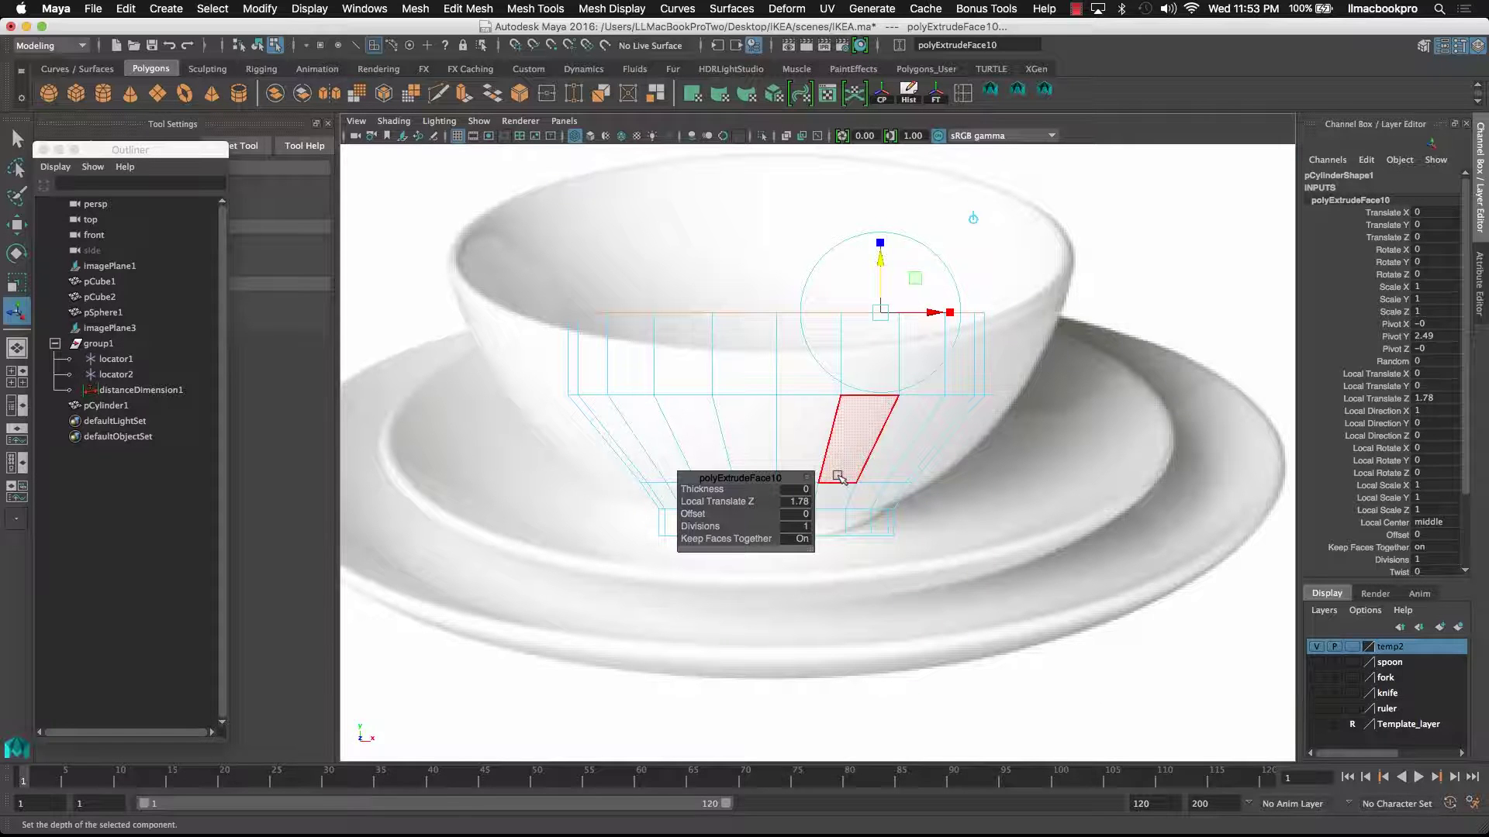
{"action": "scroll", "coordinate": [833, 479], "scroll_direction": "down", "scroll_amount": 6}
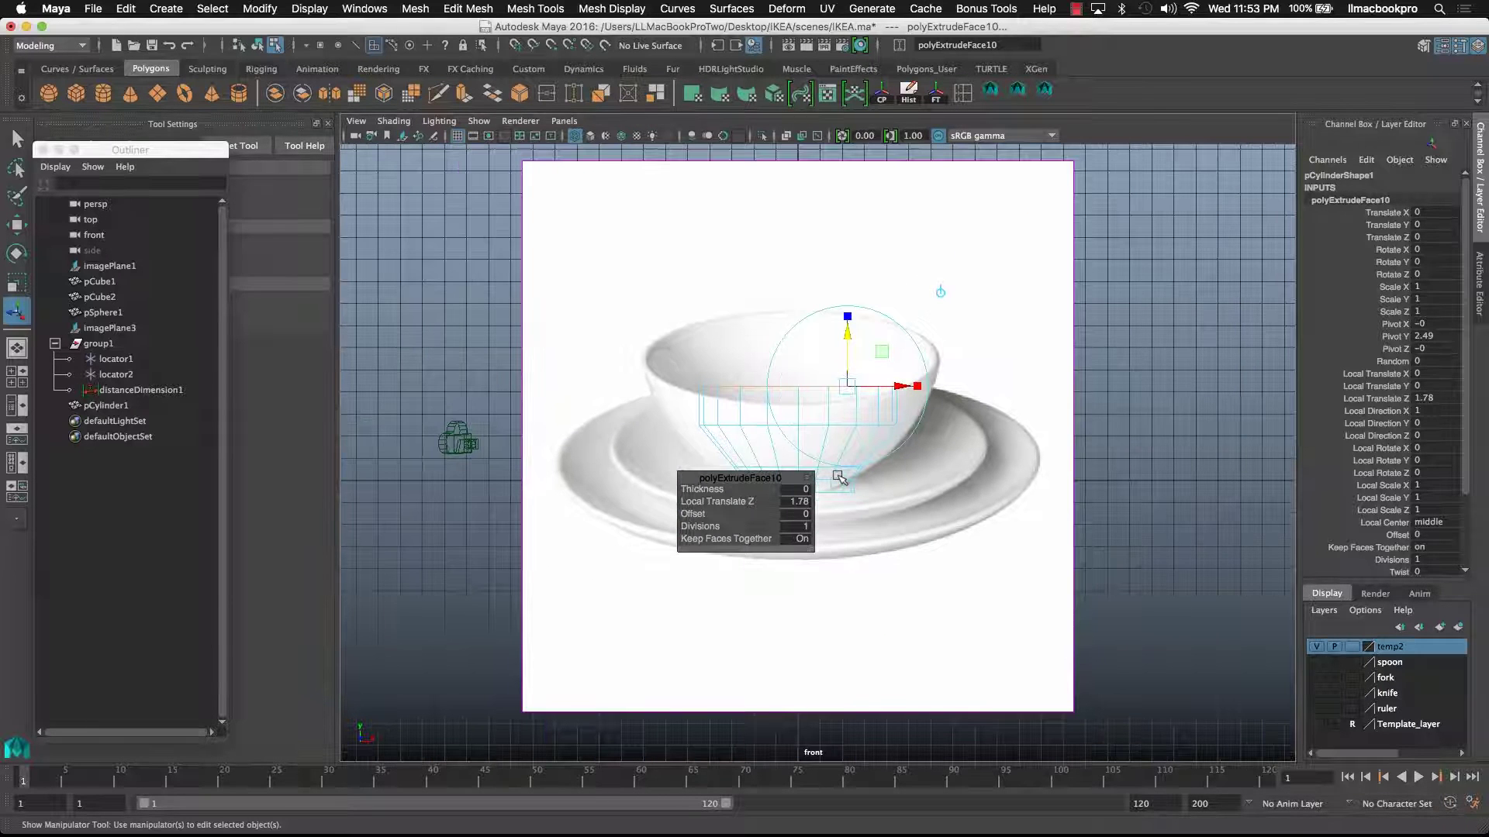
{"action": "left_click", "coordinate": [1088, 358]}
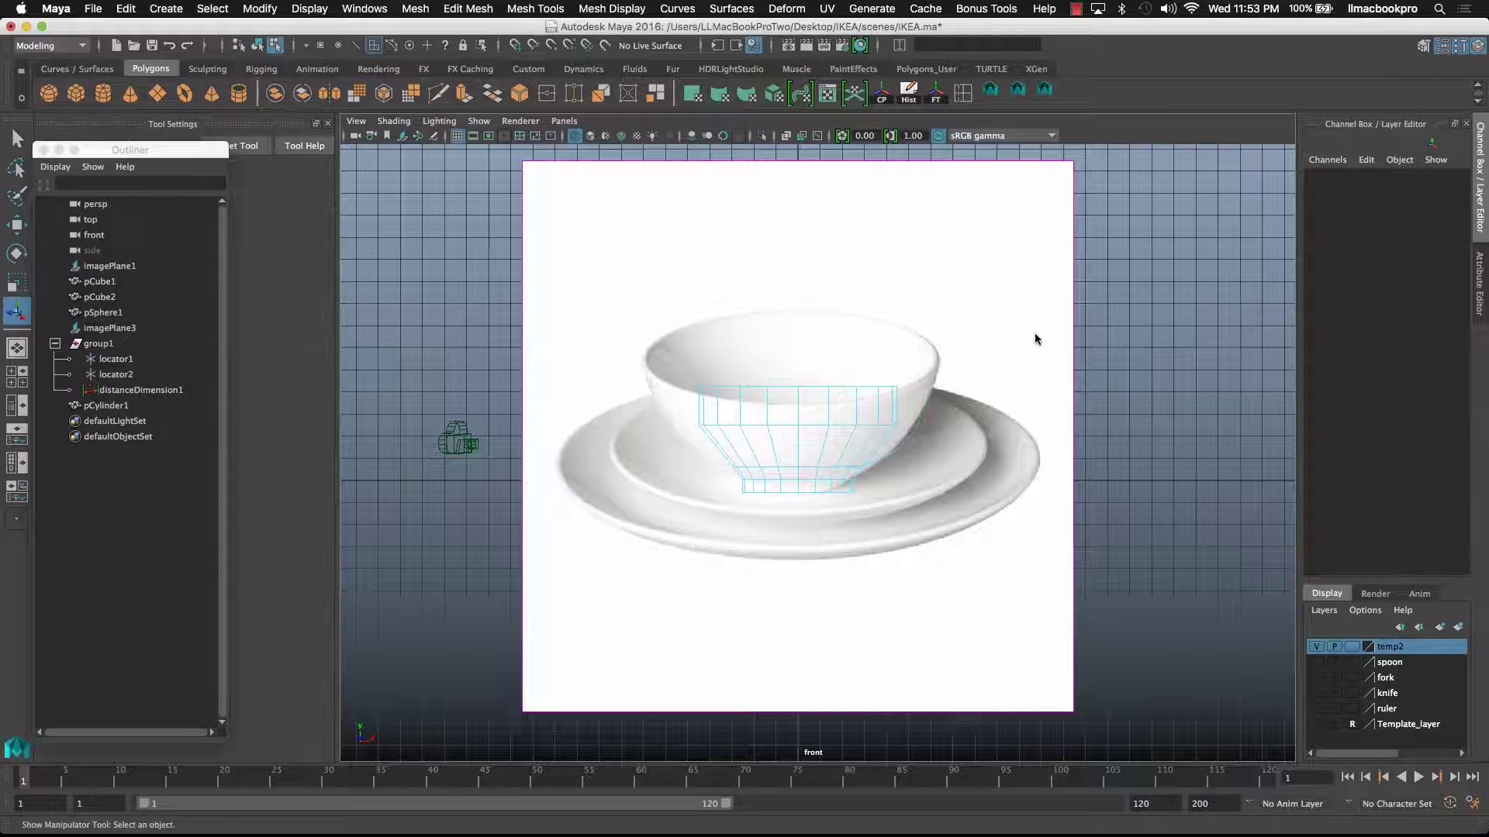
{"action": "key", "text": "ctrl+a"}
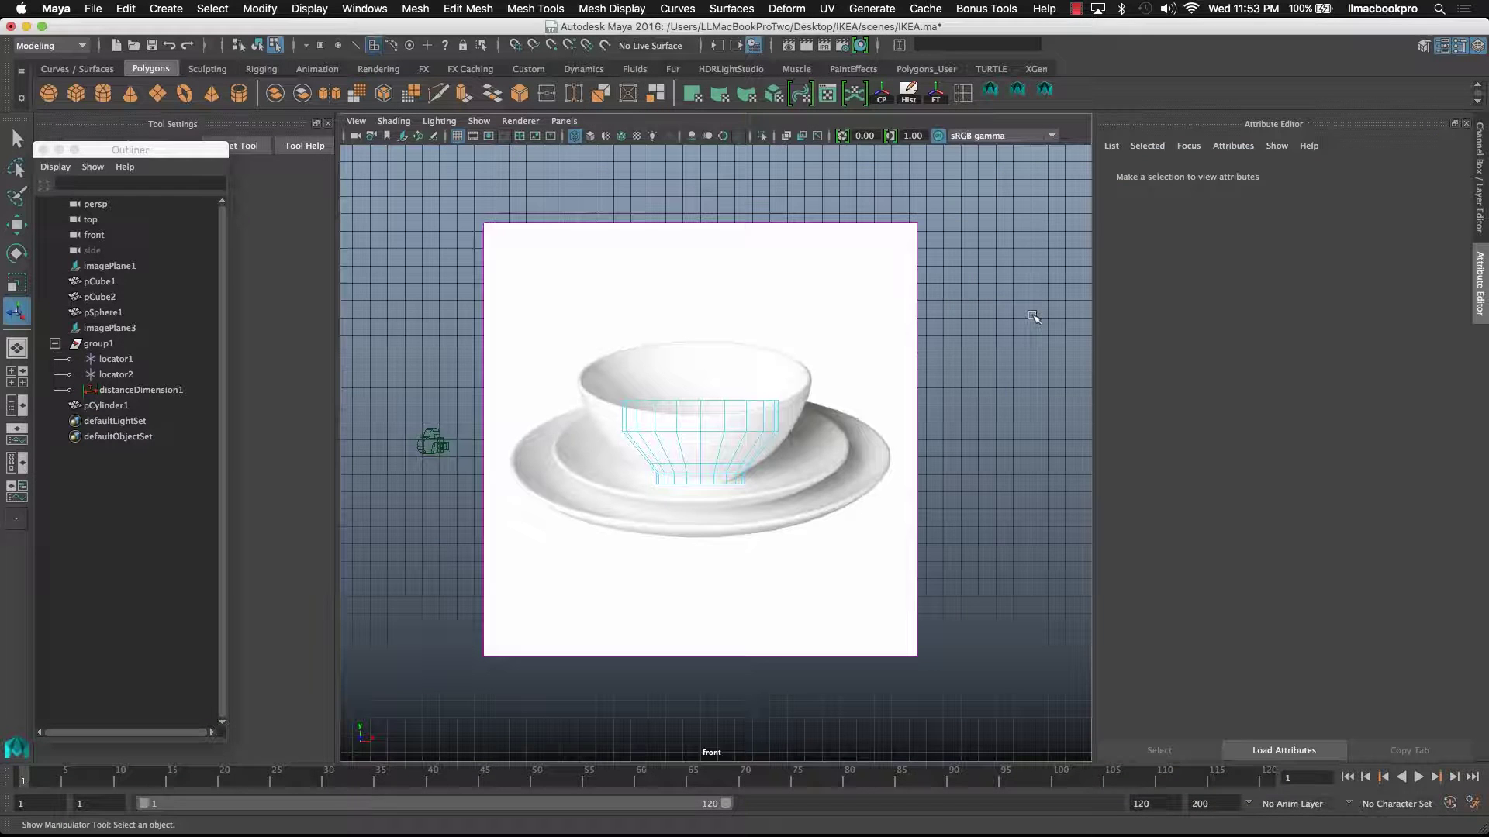
{"action": "key", "text": "ctrl+a"}
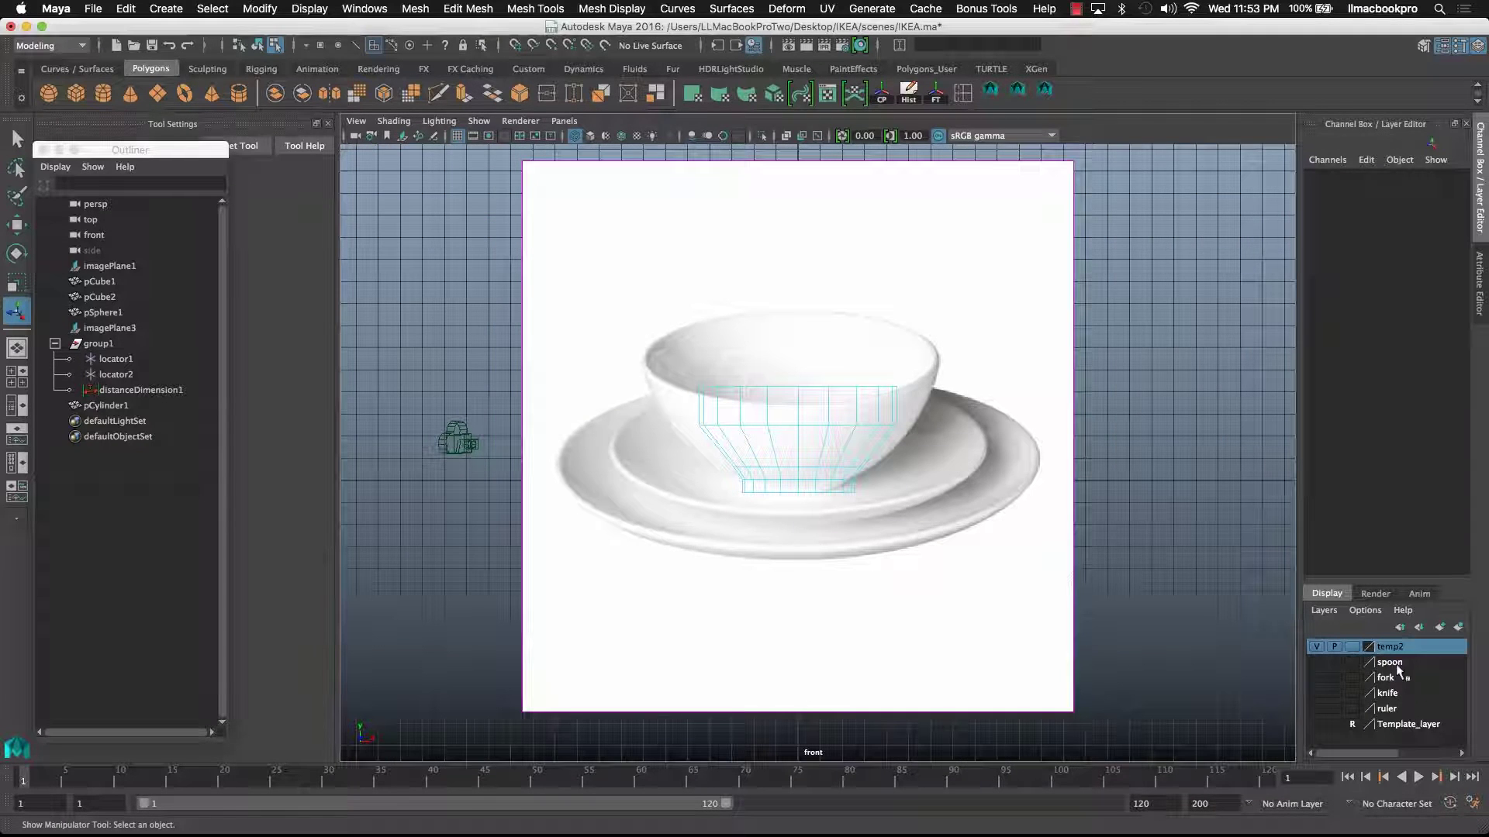
{"action": "left_click", "coordinate": [1353, 649]}
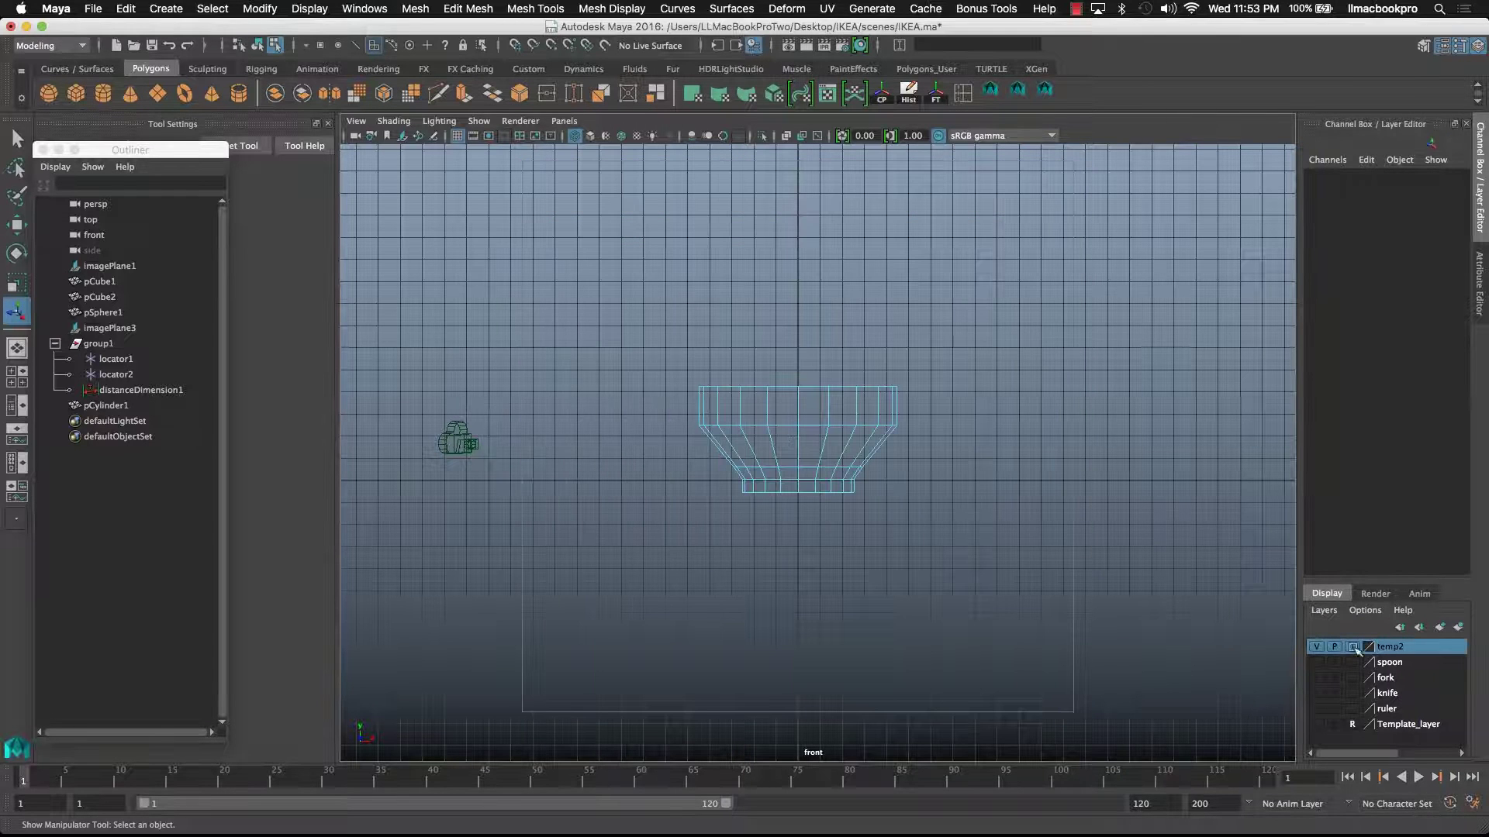
- Select the whole bowl cylinder and move it up until its base rests on the grid's horizontal axis
{"action": "left_click_drag", "start_coordinate": [1143, 359], "coordinate": [1022, 396]}
{"action": "scroll", "coordinate": [1035, 534], "scroll_direction": "up", "scroll_amount": 6}
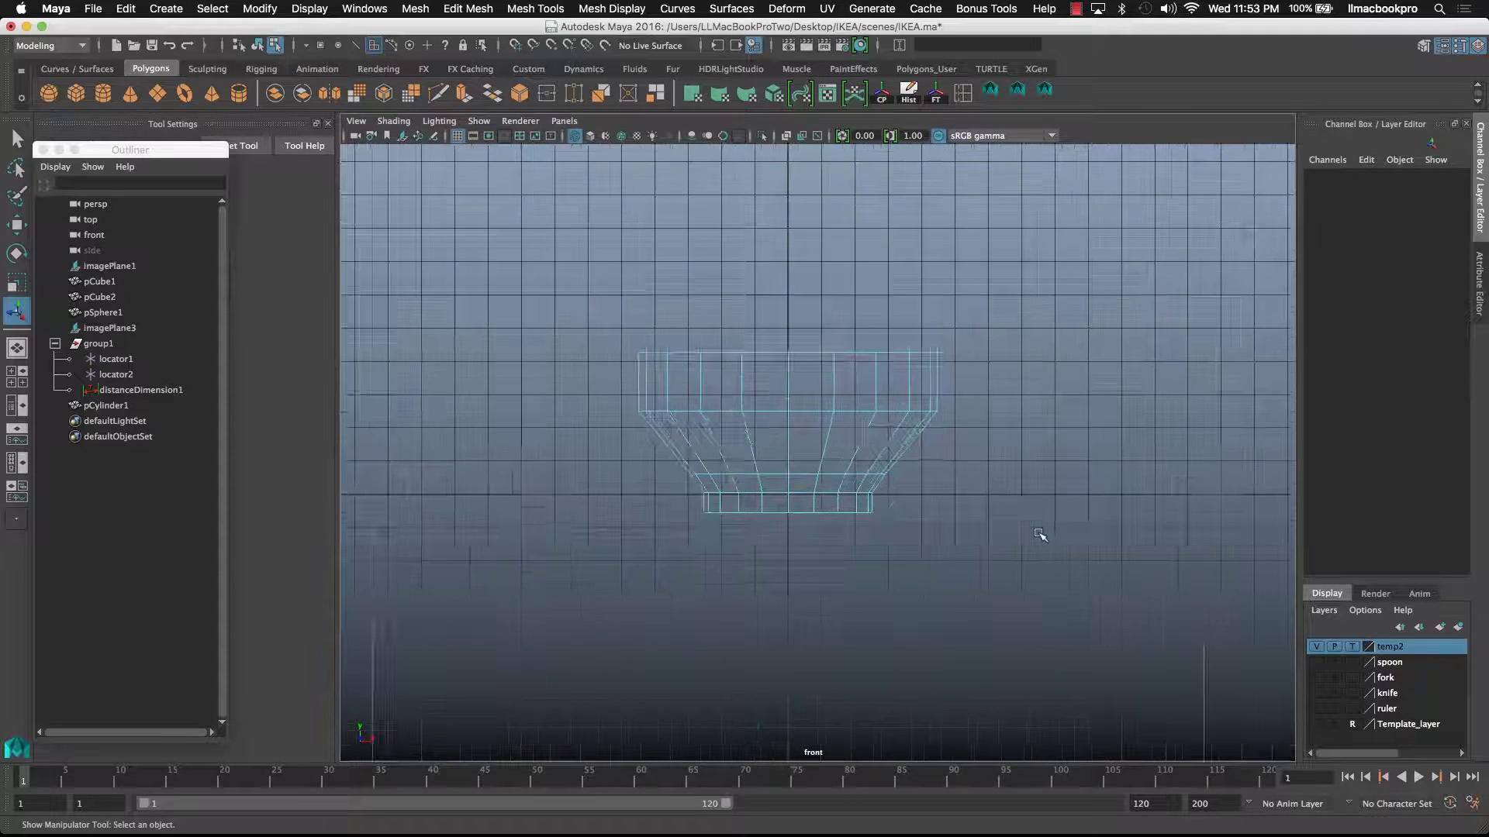
{"action": "middle_click_drag", "start_coordinate": [1031, 533], "coordinate": [864, 554], "text": "alt"}
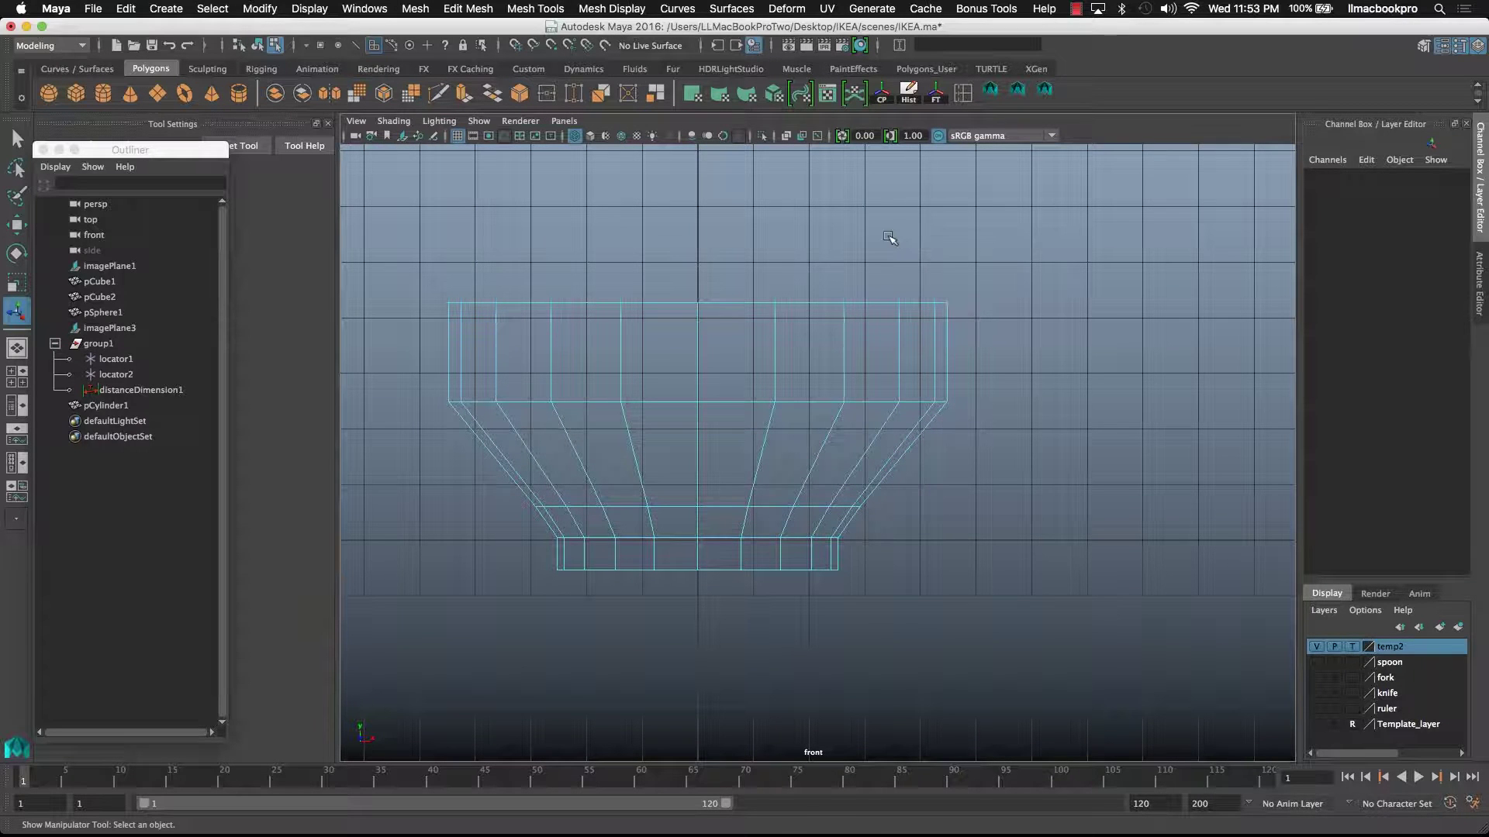
{"action": "scroll", "coordinate": [858, 380], "scroll_direction": "down", "scroll_amount": 3}
{"action": "right_click_drag", "start_coordinate": [789, 394], "coordinate": [865, 373]}
{"action": "left_click", "coordinate": [824, 485]}
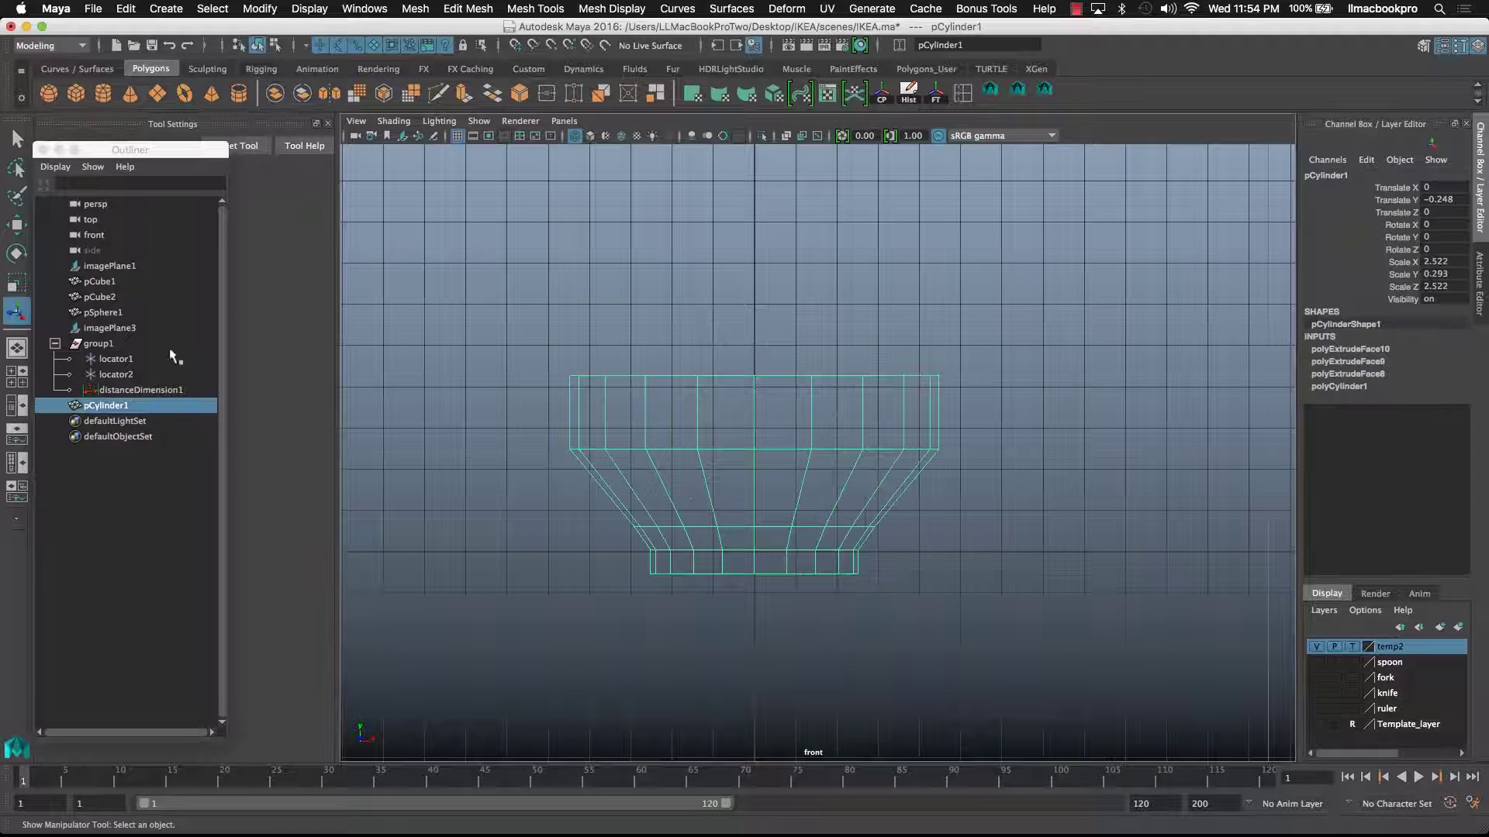
{"action": "left_click", "coordinate": [16, 225]}
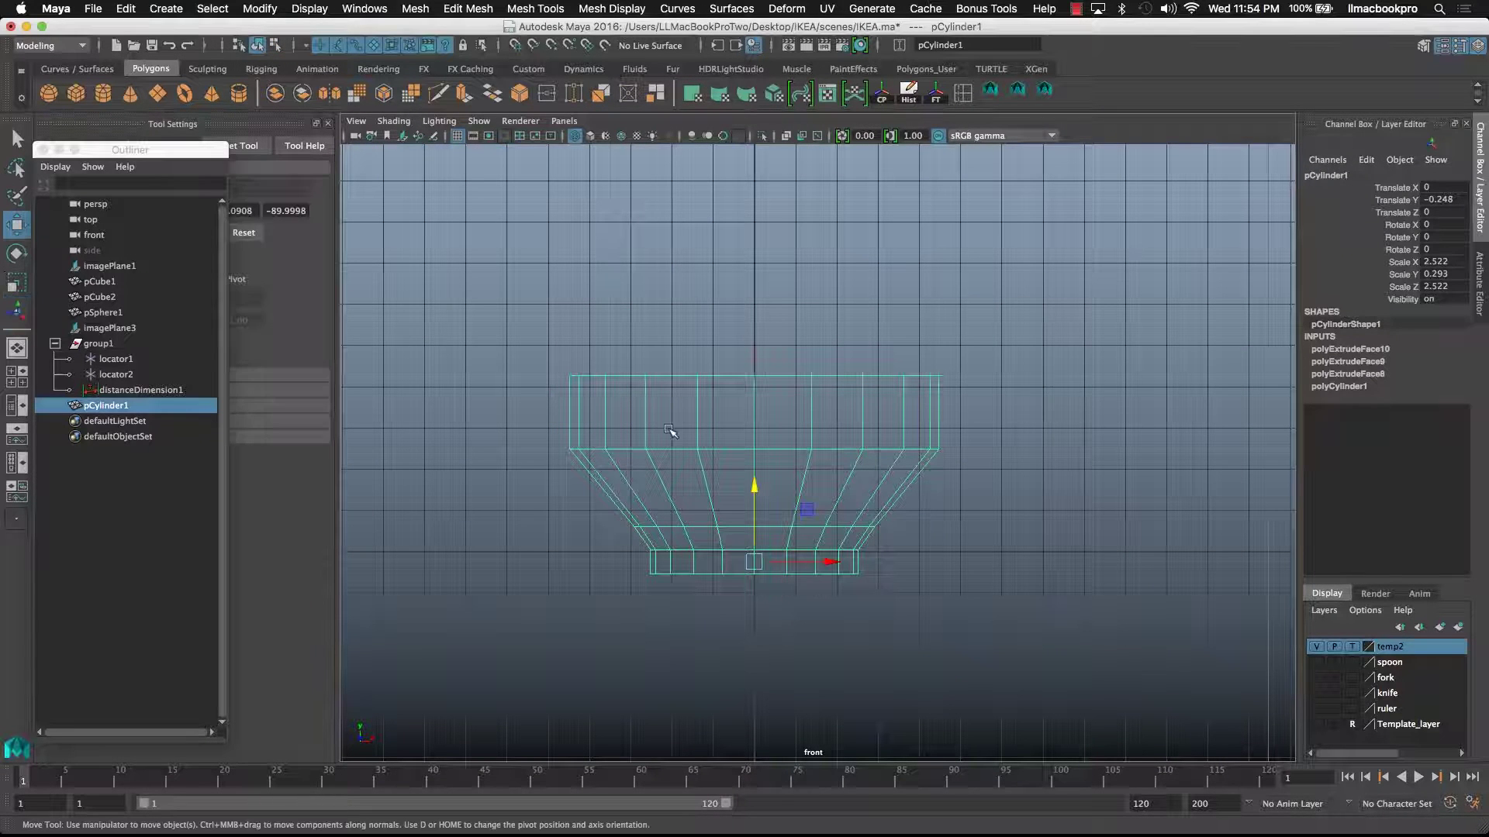
{"action": "left_click_drag", "start_coordinate": [756, 485], "coordinate": [757, 464]}
- In vertex mode, raise the top rim vertices to a height of about 6 cm and lower the ring beneath to about 2.9 cm
{"action": "right_click_drag", "start_coordinate": [695, 377], "coordinate": [624, 373]}
{"action": "left_click_drag", "start_coordinate": [475, 298], "coordinate": [1094, 385]}
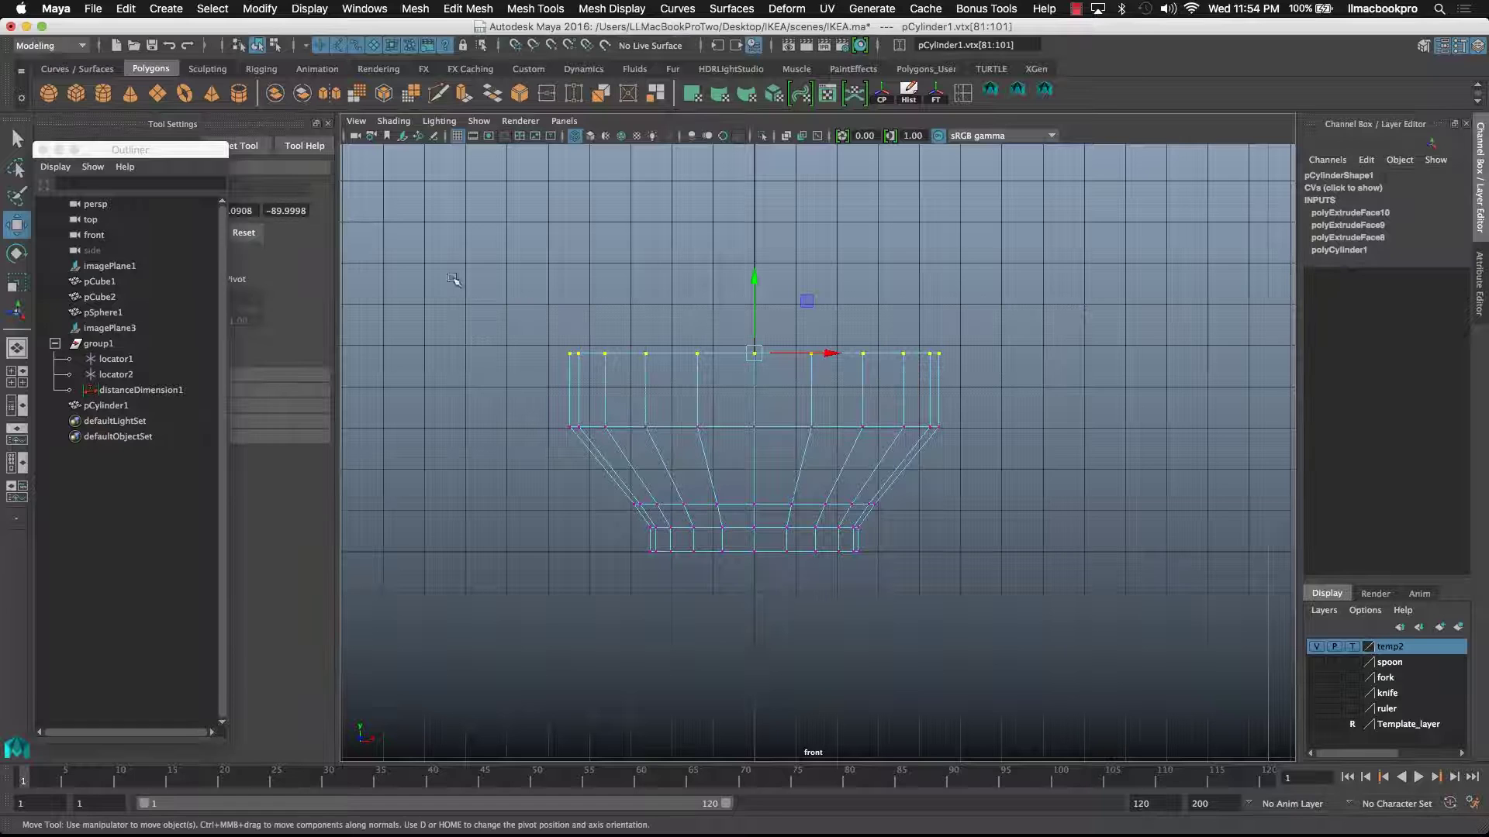
{"action": "left_click_drag", "start_coordinate": [756, 277], "coordinate": [757, 227]}
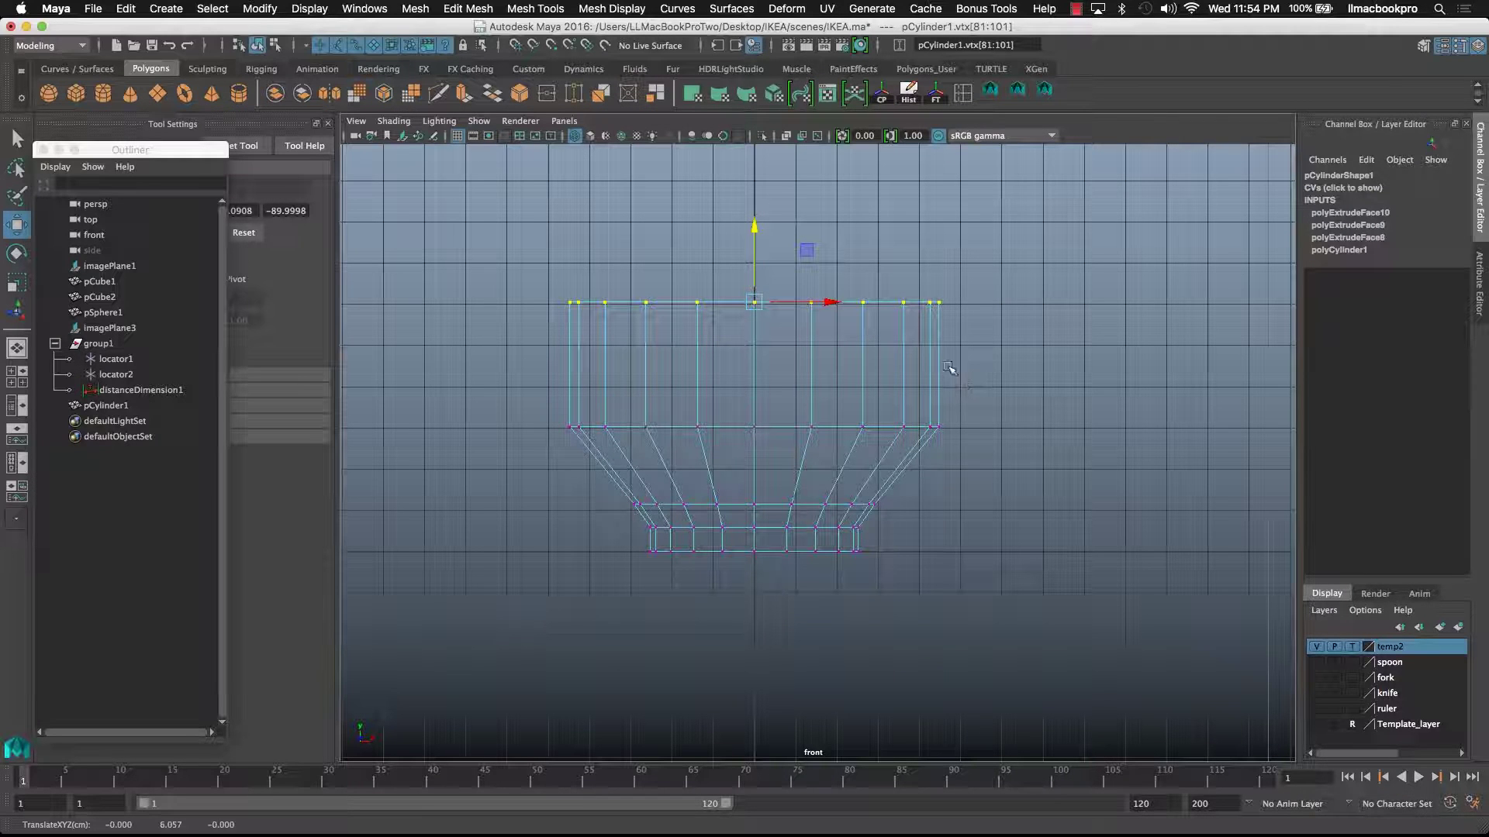
{"action": "left_click_drag", "start_coordinate": [756, 224], "coordinate": [757, 229]}
{"action": "left_click_drag", "start_coordinate": [509, 390], "coordinate": [1023, 457]}
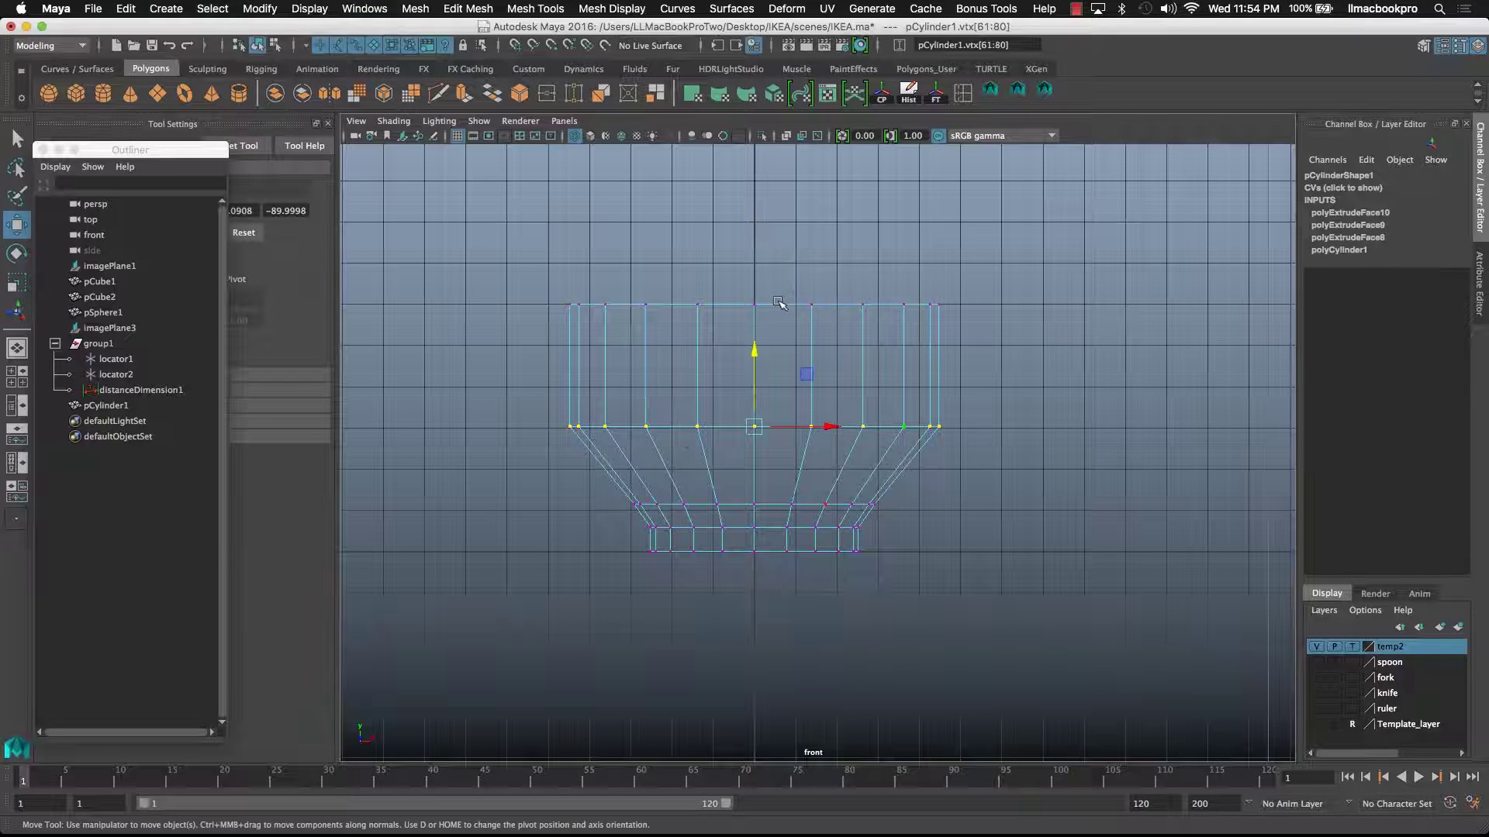
{"action": "mouse_move", "coordinate": [753, 349]}
{"action": "left_mouse_down"}
{"action": "mouse_move", "coordinate": [757, 316]}
{"action": "mouse_move", "coordinate": [758, 372]}
{"action": "mouse_move", "coordinate": [757, 351]}
{"action": "left_mouse_up"}
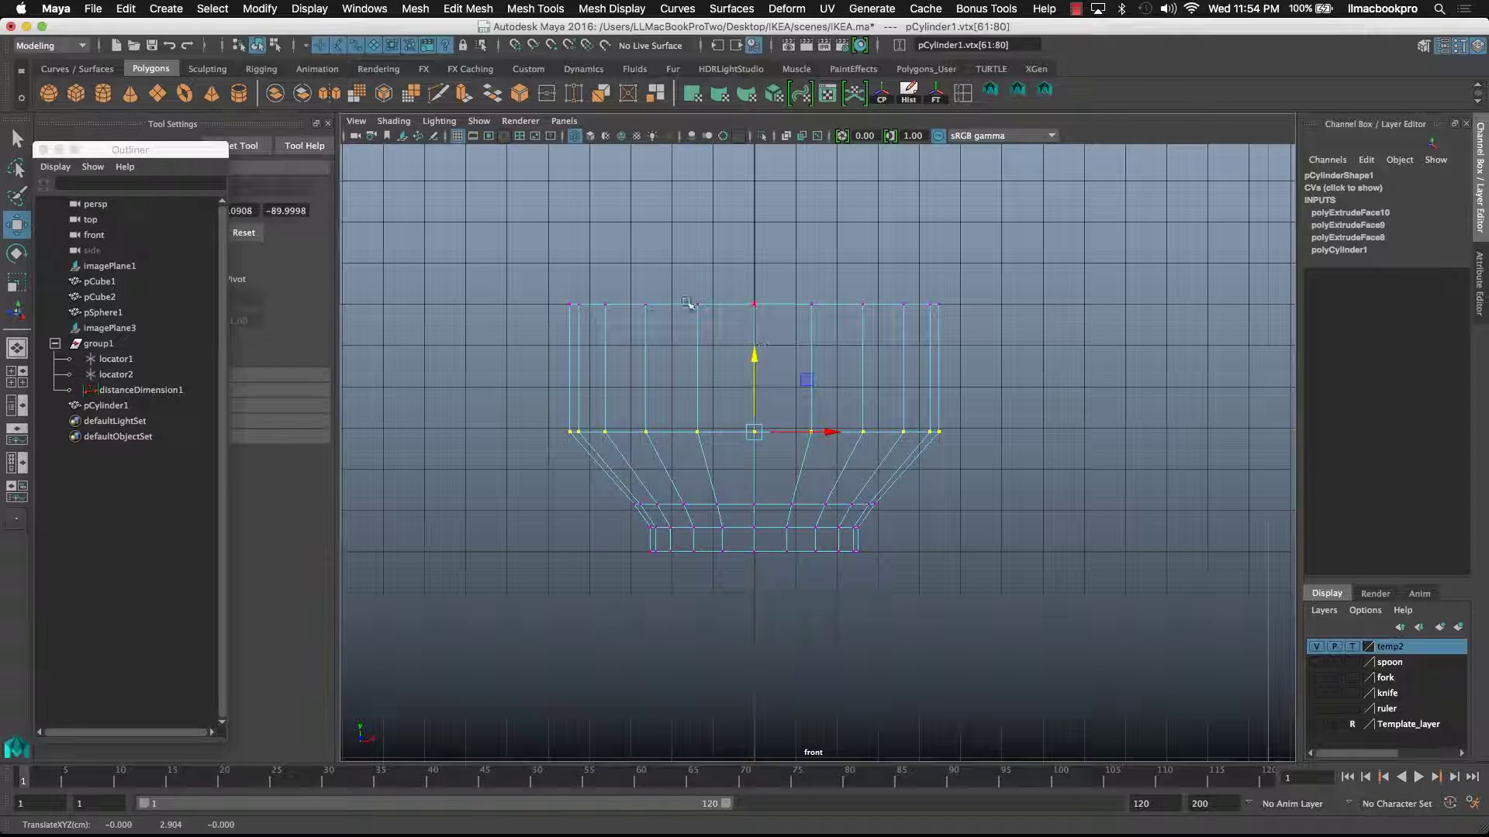
- Set the temp2 layer back to reference display and move the vertex ring below the rim further down against the bowl image
{"action": "left_click_drag", "start_coordinate": [547, 260], "coordinate": [991, 335]}
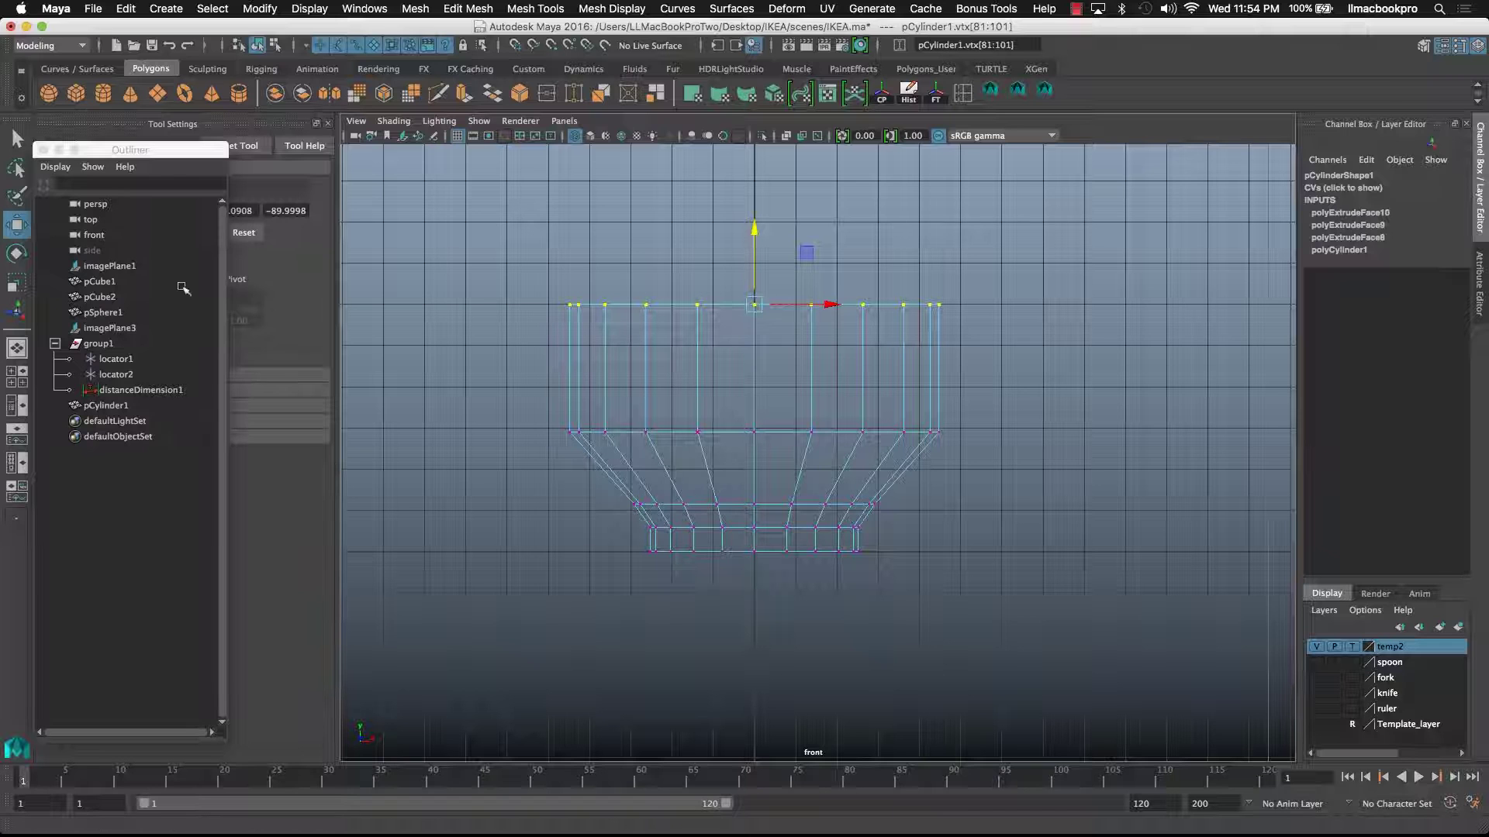
{"action": "left_click", "coordinate": [1353, 646]}
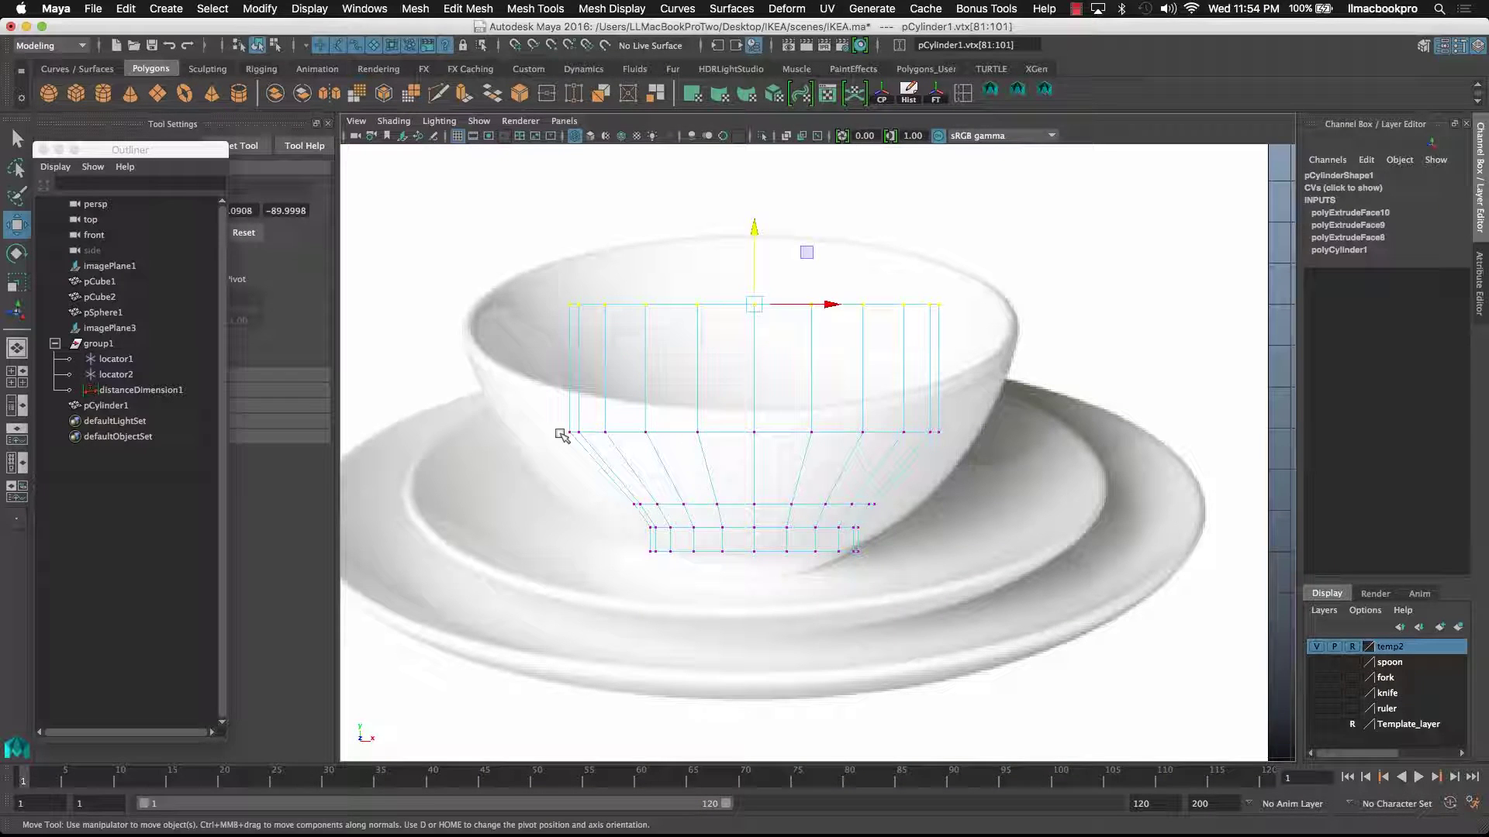
{"action": "left_click_drag", "start_coordinate": [531, 401], "coordinate": [1021, 474]}
{"action": "left_click_drag", "start_coordinate": [752, 354], "coordinate": [753, 375]}
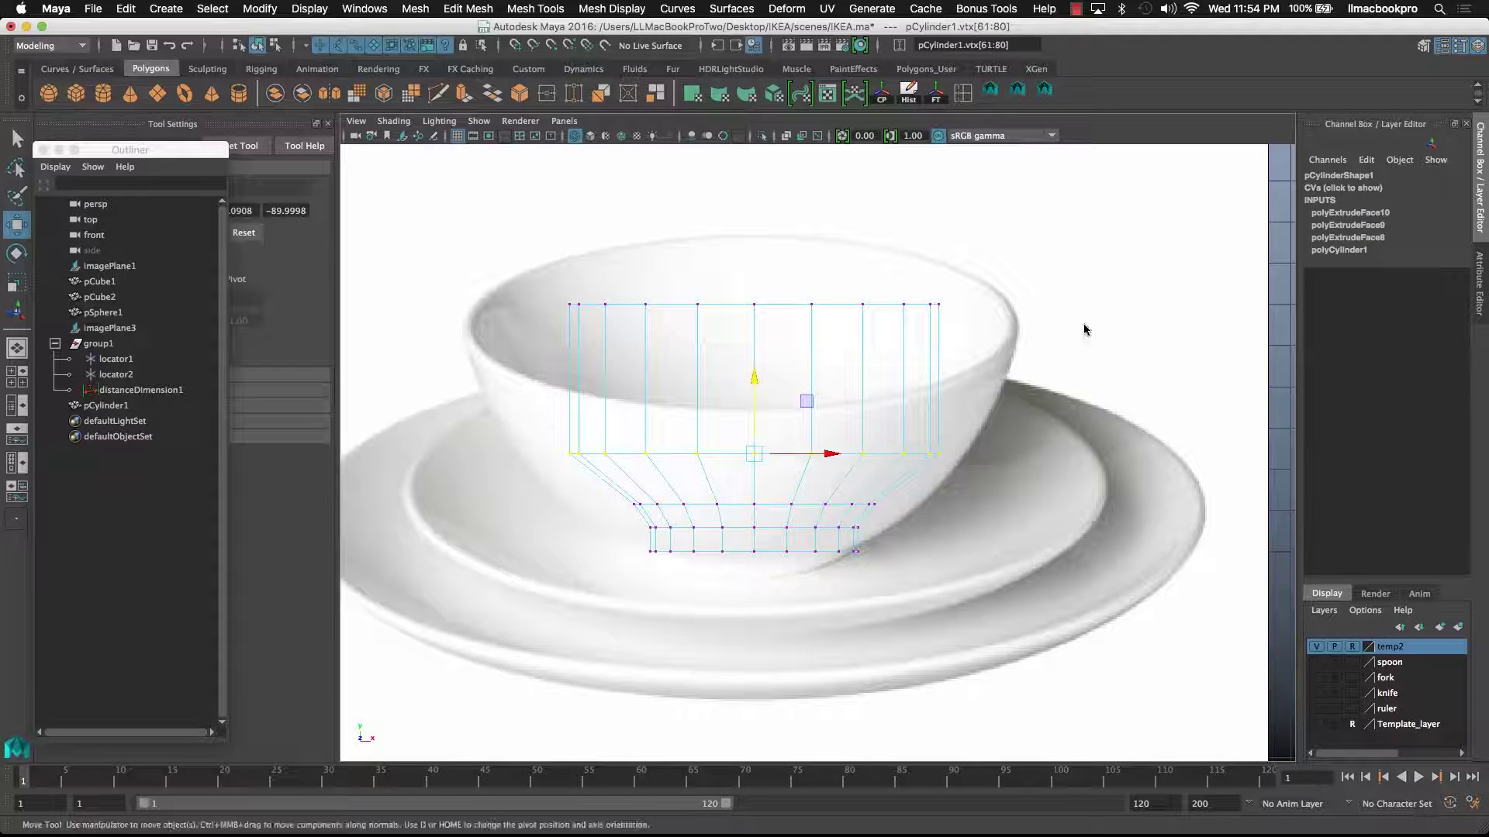
- Select the top rim vertices and scale them outward uniformly to match the width of the bowl's rim in the image
{"action": "key", "text": "Up"}
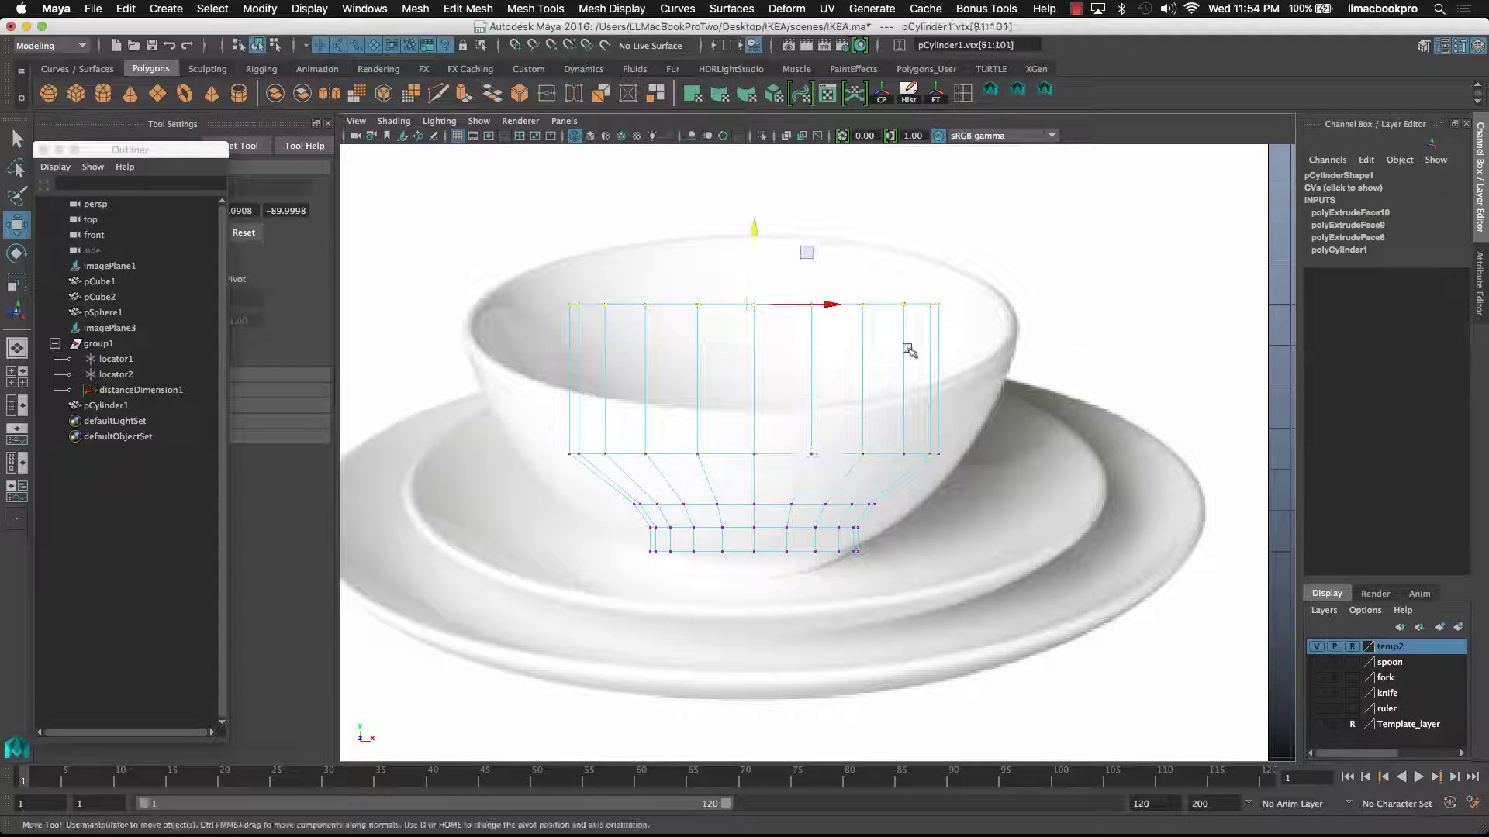
{"action": "left_click", "coordinate": [17, 281]}
{"action": "left_click_drag", "start_coordinate": [774, 305], "coordinate": [853, 309]}
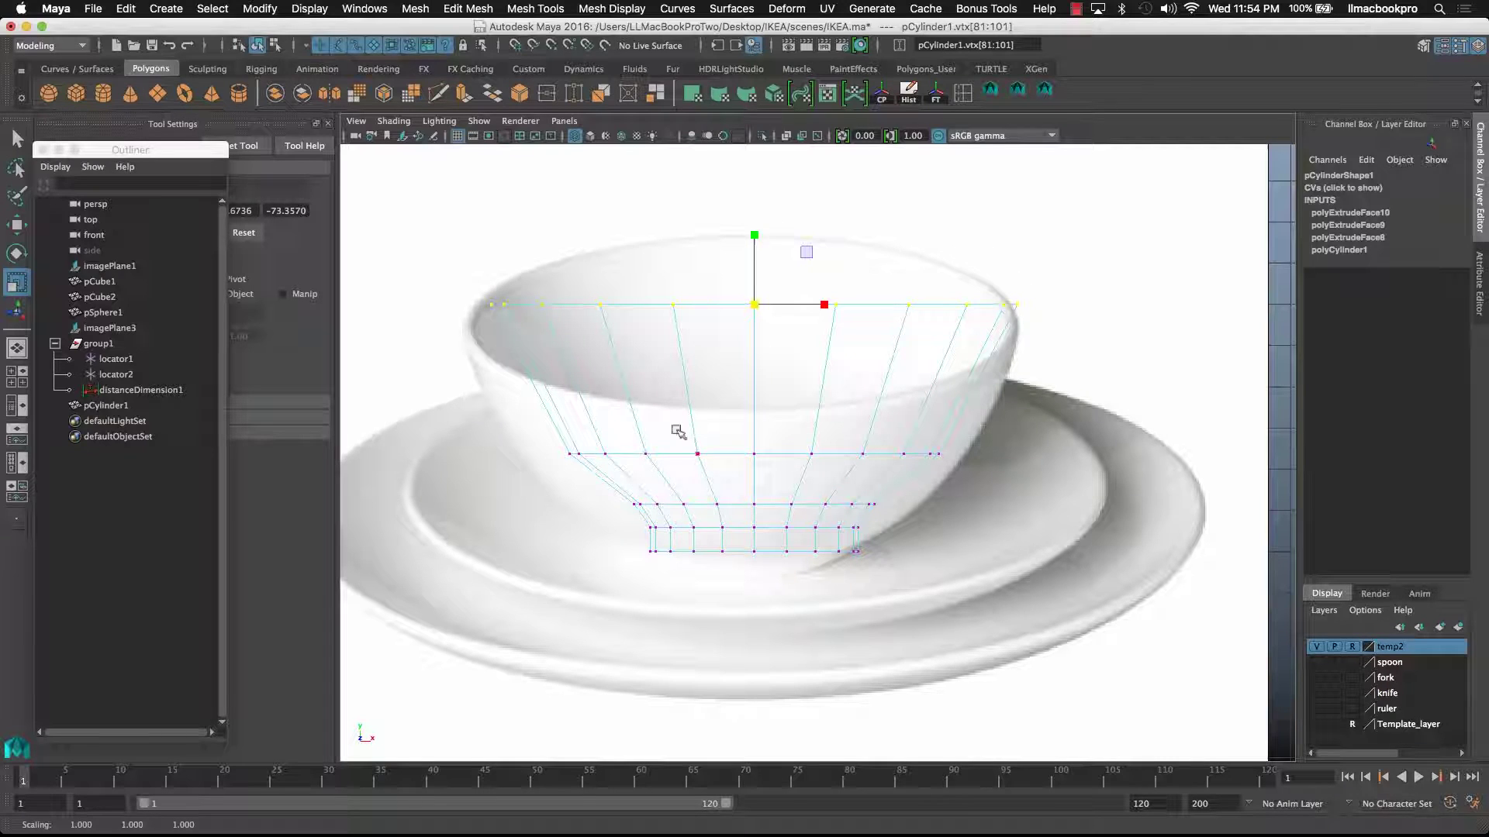
- Scale the vertex ring below the rim out to the bowl's outline and move it slightly upward
{"action": "left_click_drag", "start_coordinate": [551, 430], "coordinate": [1067, 477]}
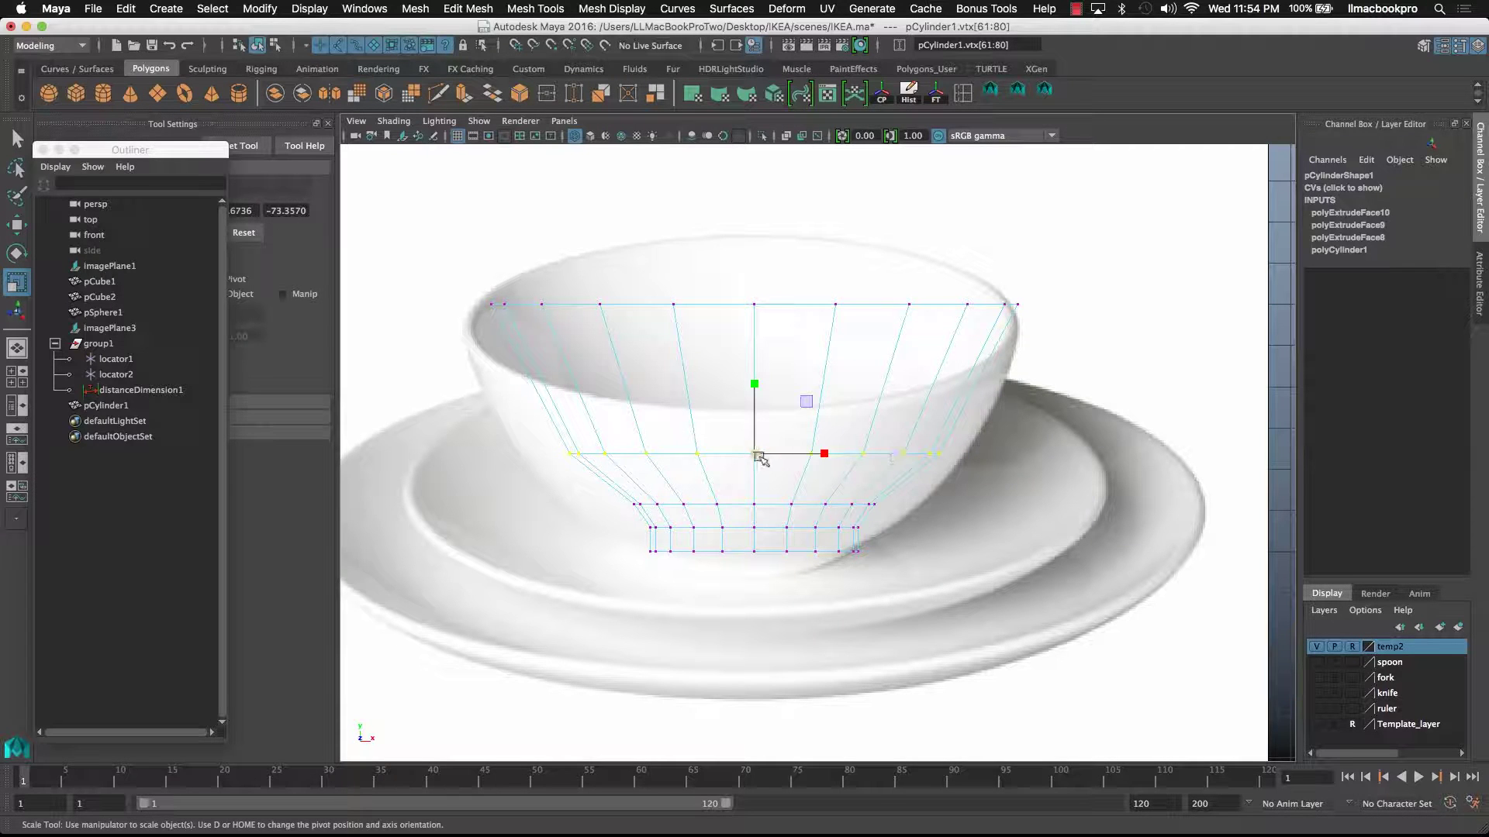
{"action": "mouse_move", "coordinate": [760, 459]}
{"action": "left_mouse_down"}
{"action": "mouse_move", "coordinate": [807, 458]}
{"action": "mouse_move", "coordinate": [787, 450]}
{"action": "left_mouse_up"}
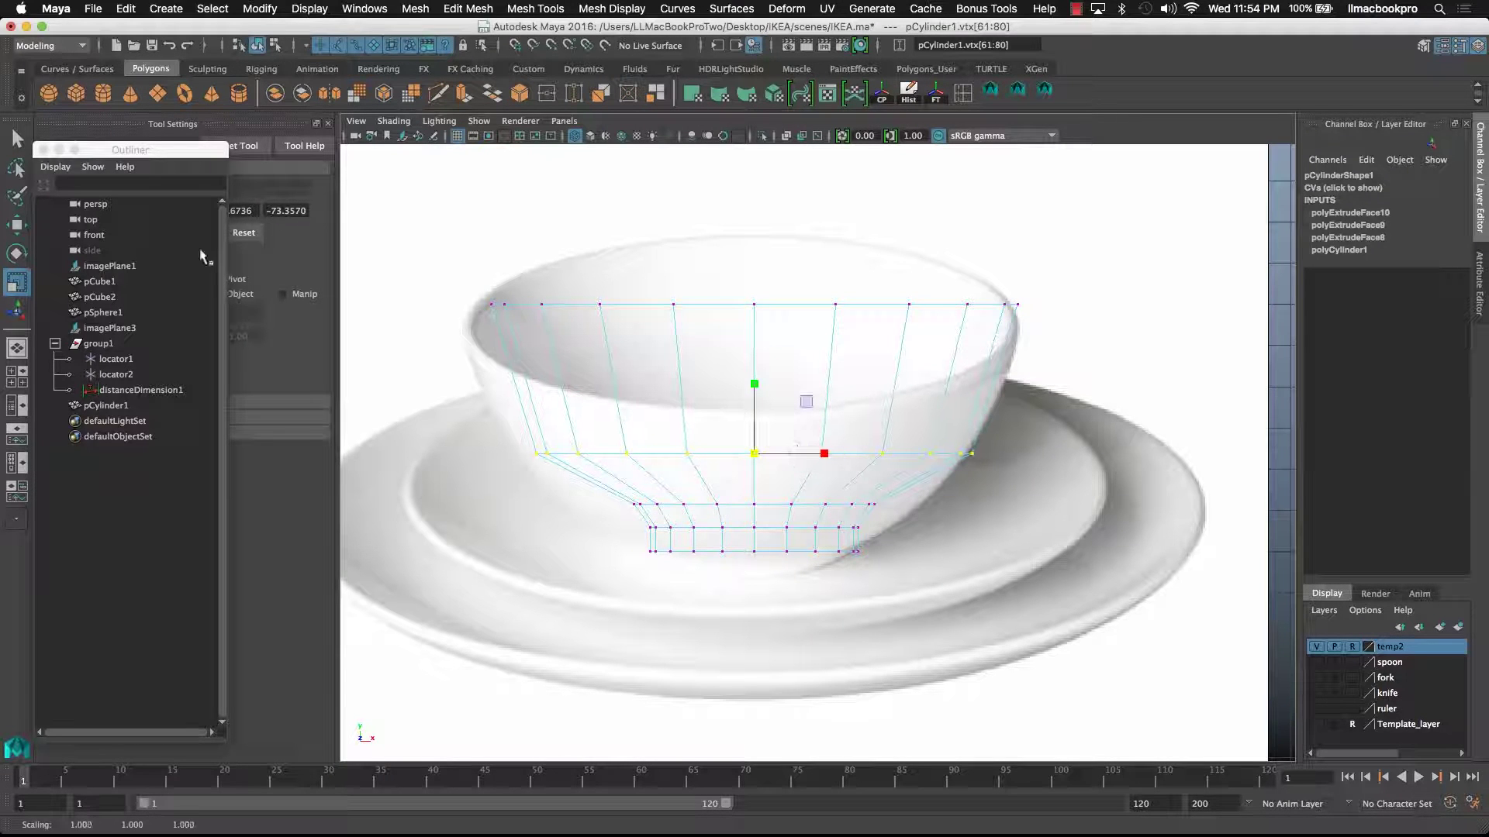
{"action": "left_click", "coordinate": [17, 226]}
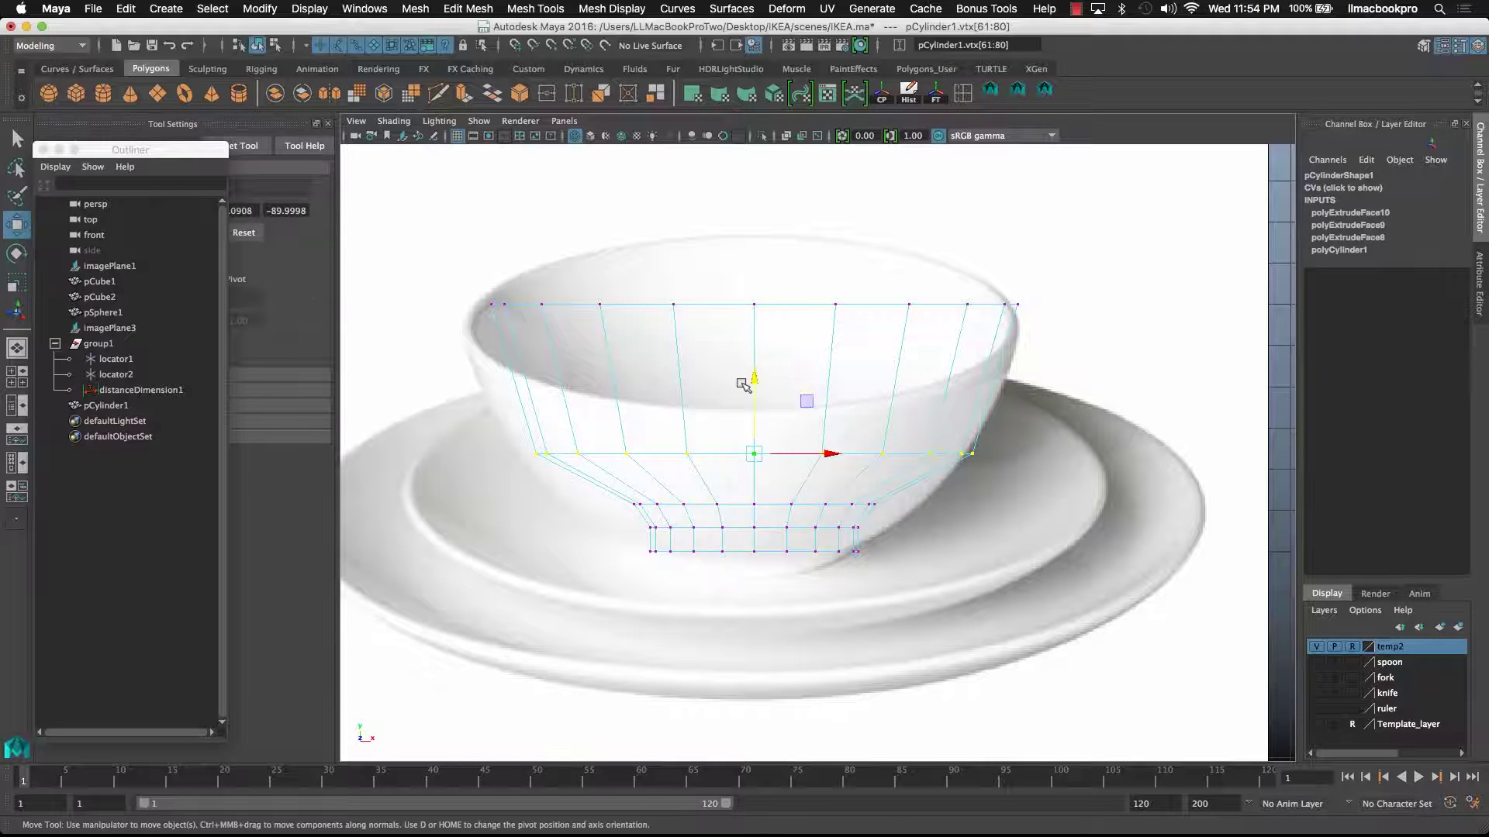
{"action": "mouse_move", "coordinate": [753, 378]}
{"action": "left_mouse_down"}
{"action": "mouse_move", "coordinate": [758, 348]}
{"action": "mouse_move", "coordinate": [756, 365]}
{"action": "left_mouse_up"}
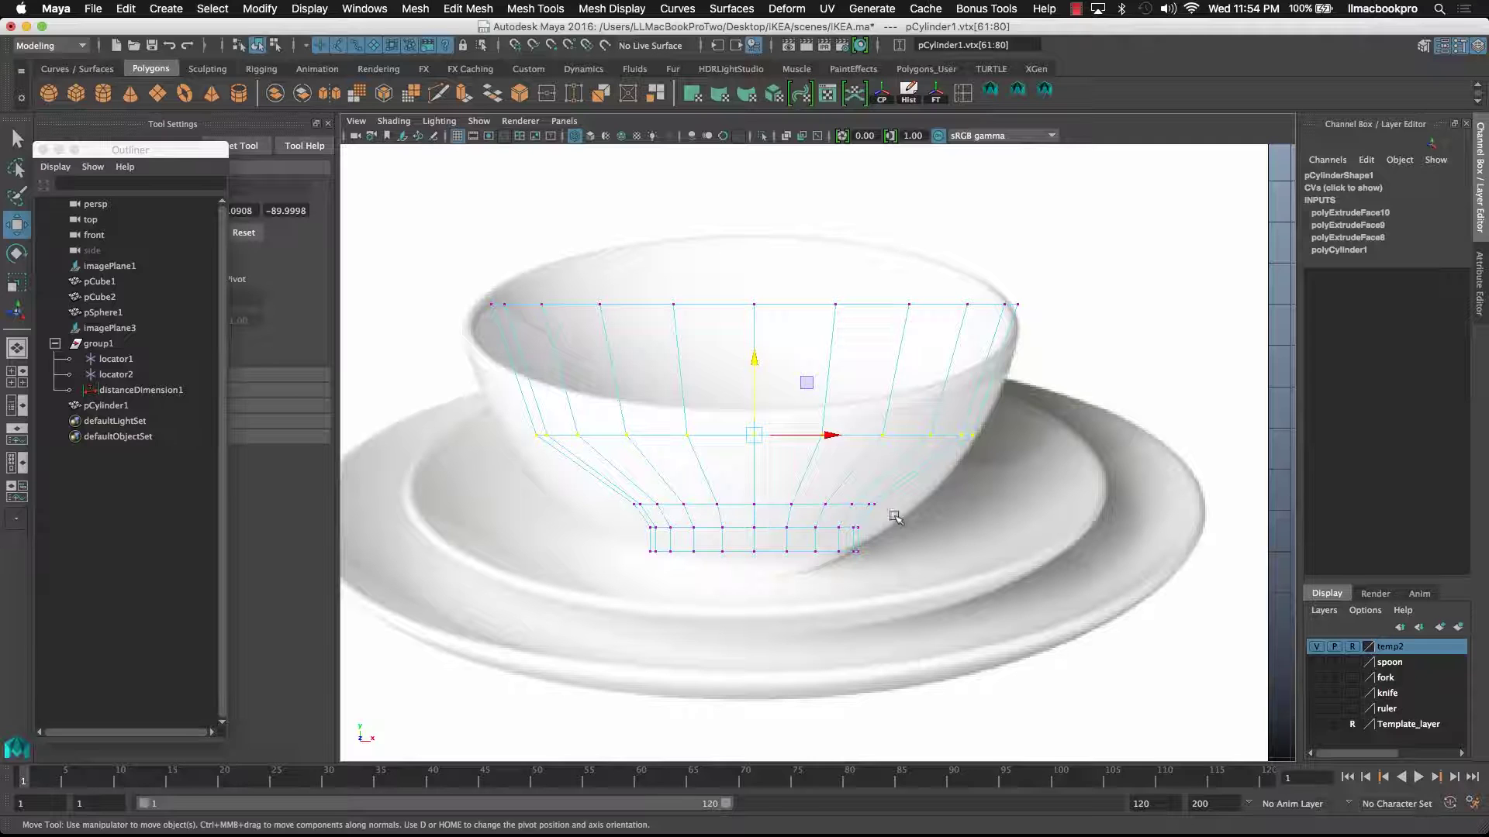
- Lower the vertex ring just above the foot to about 0.78 cm and scale it by about 1.22 in X to meet the bowl's outline
{"action": "left_click_drag", "start_coordinate": [894, 516], "coordinate": [615, 492]}
{"action": "left_click_drag", "start_coordinate": [758, 424], "coordinate": [749, 439]}
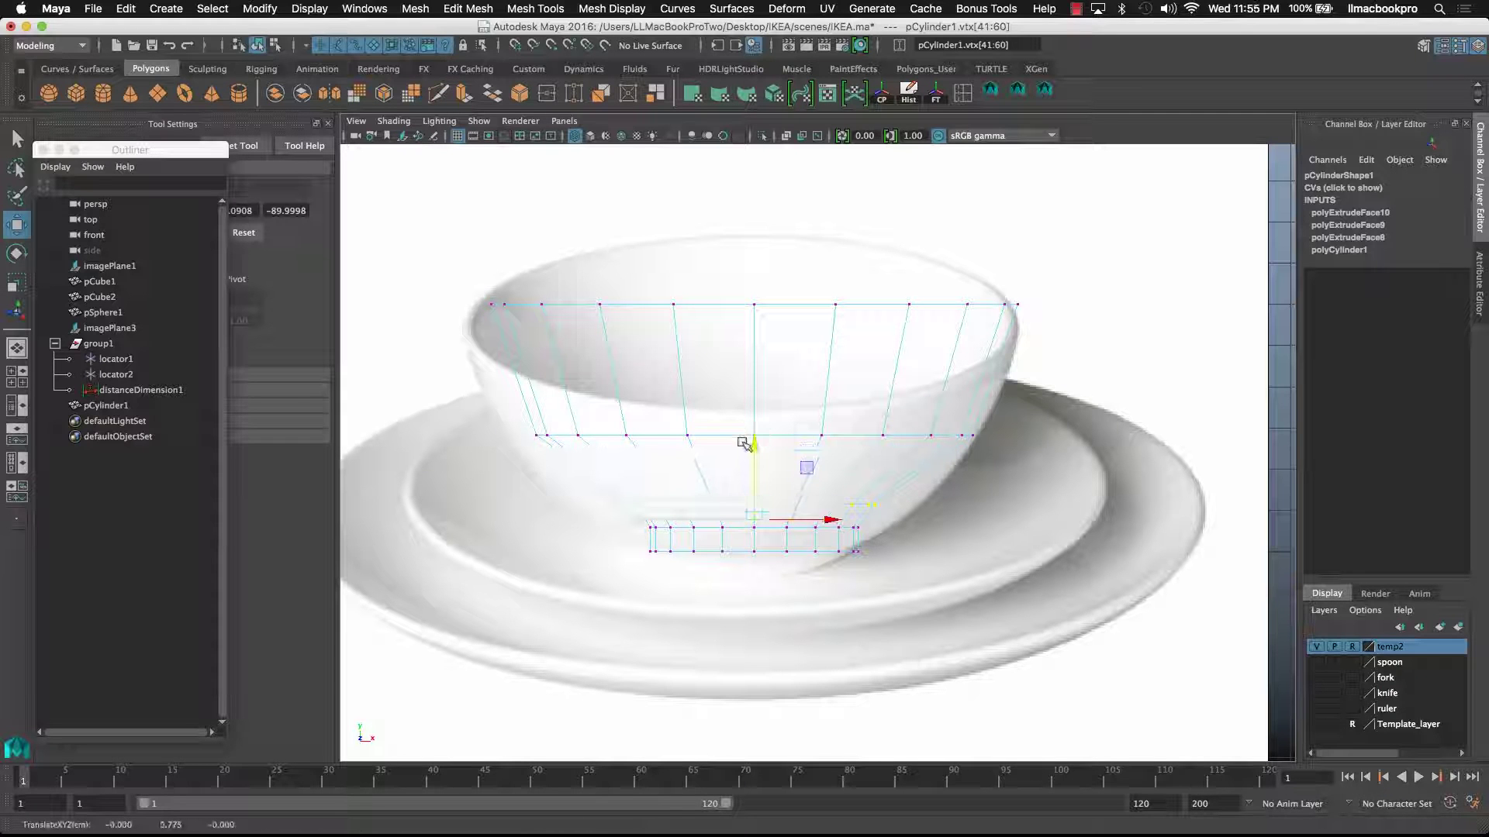
{"action": "left_click", "coordinate": [16, 284]}
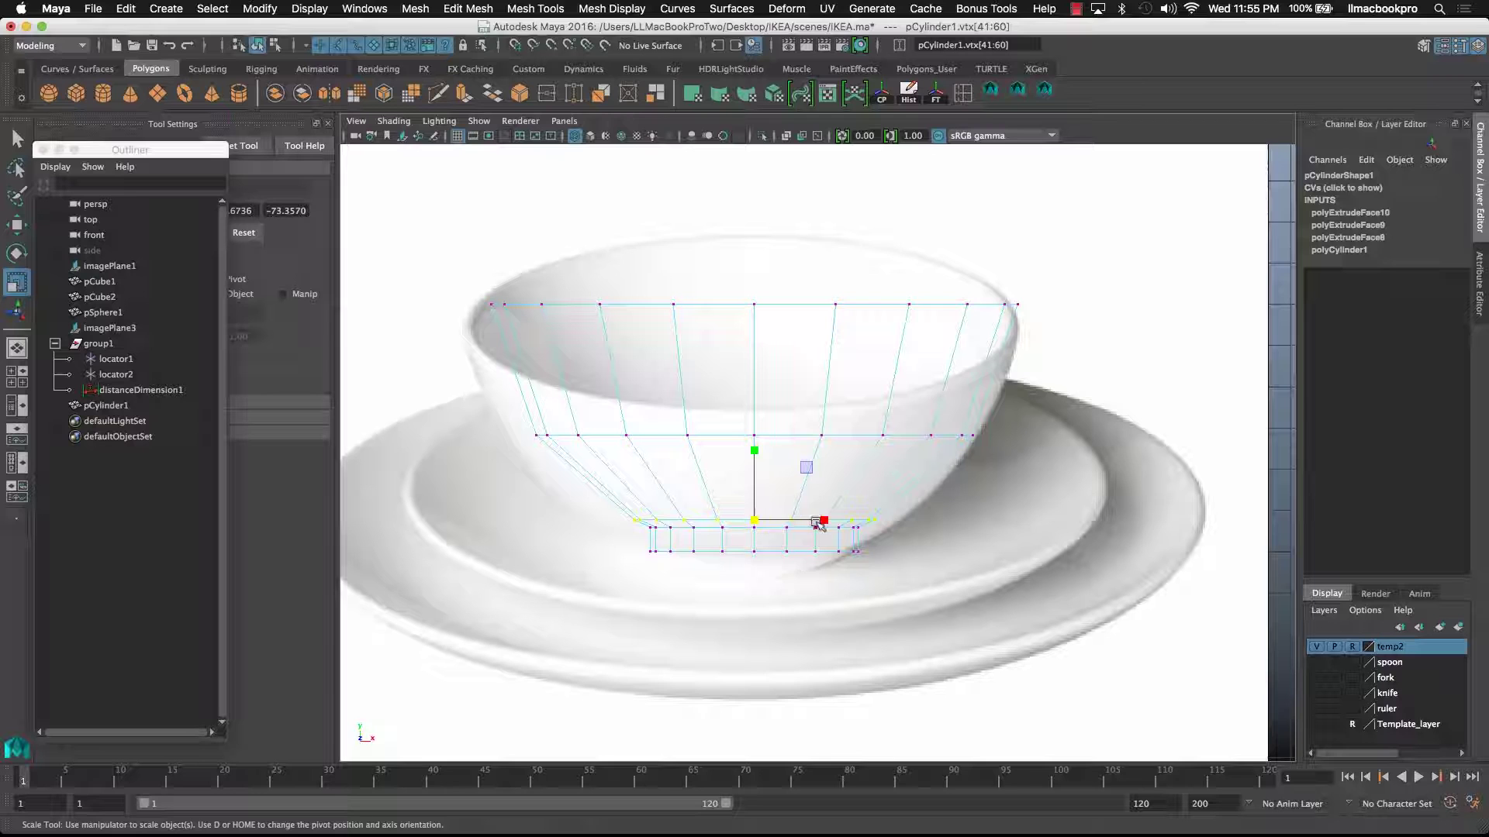
{"action": "left_click_drag", "start_coordinate": [817, 523], "coordinate": [842, 523]}
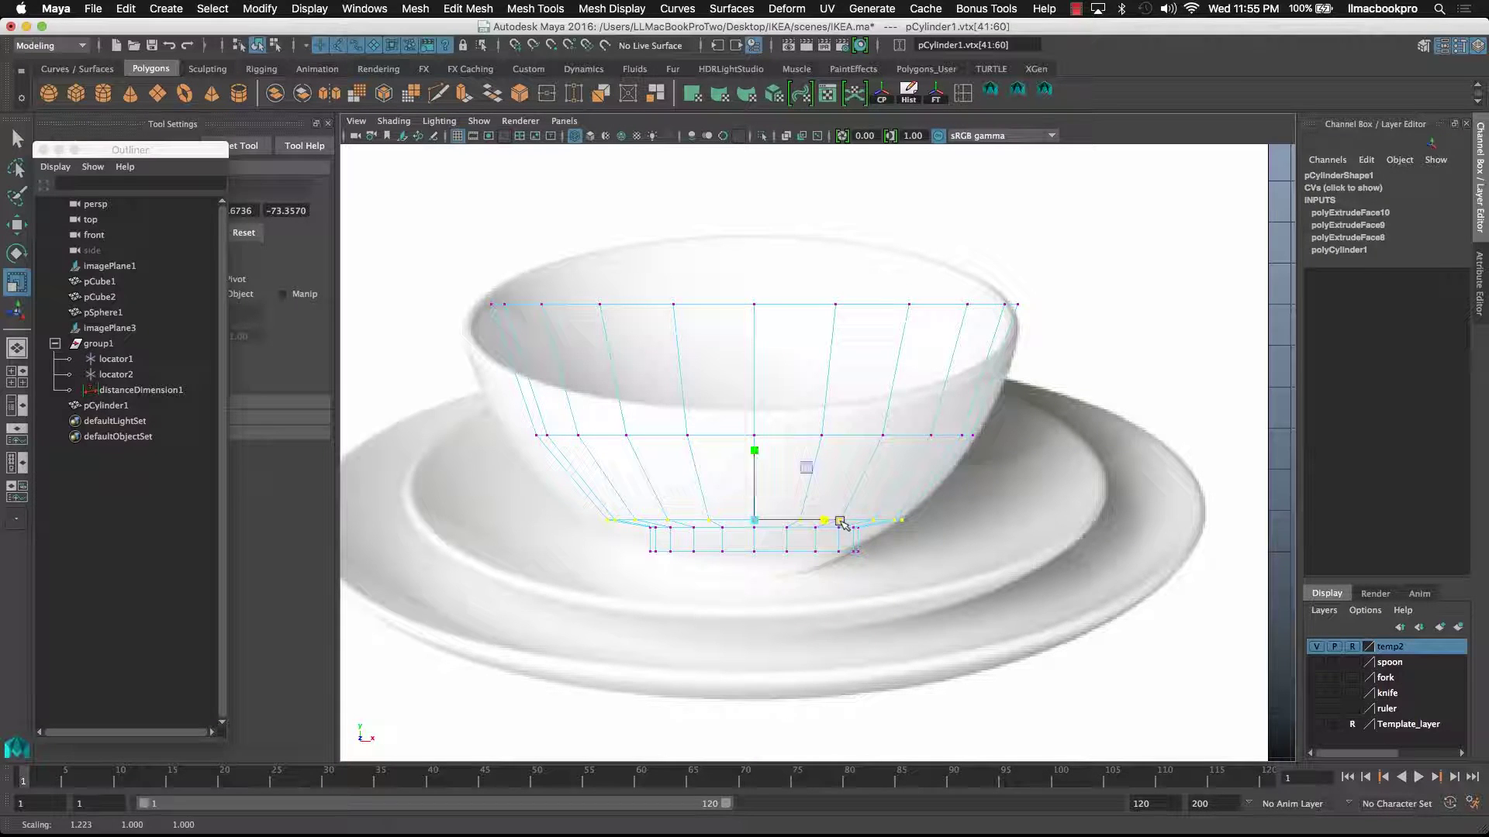
- Raise the vertex ring below the rim further and scale it outward by about 1.12 to follow the bowl's curved side
{"action": "left_click", "coordinate": [1008, 598]}
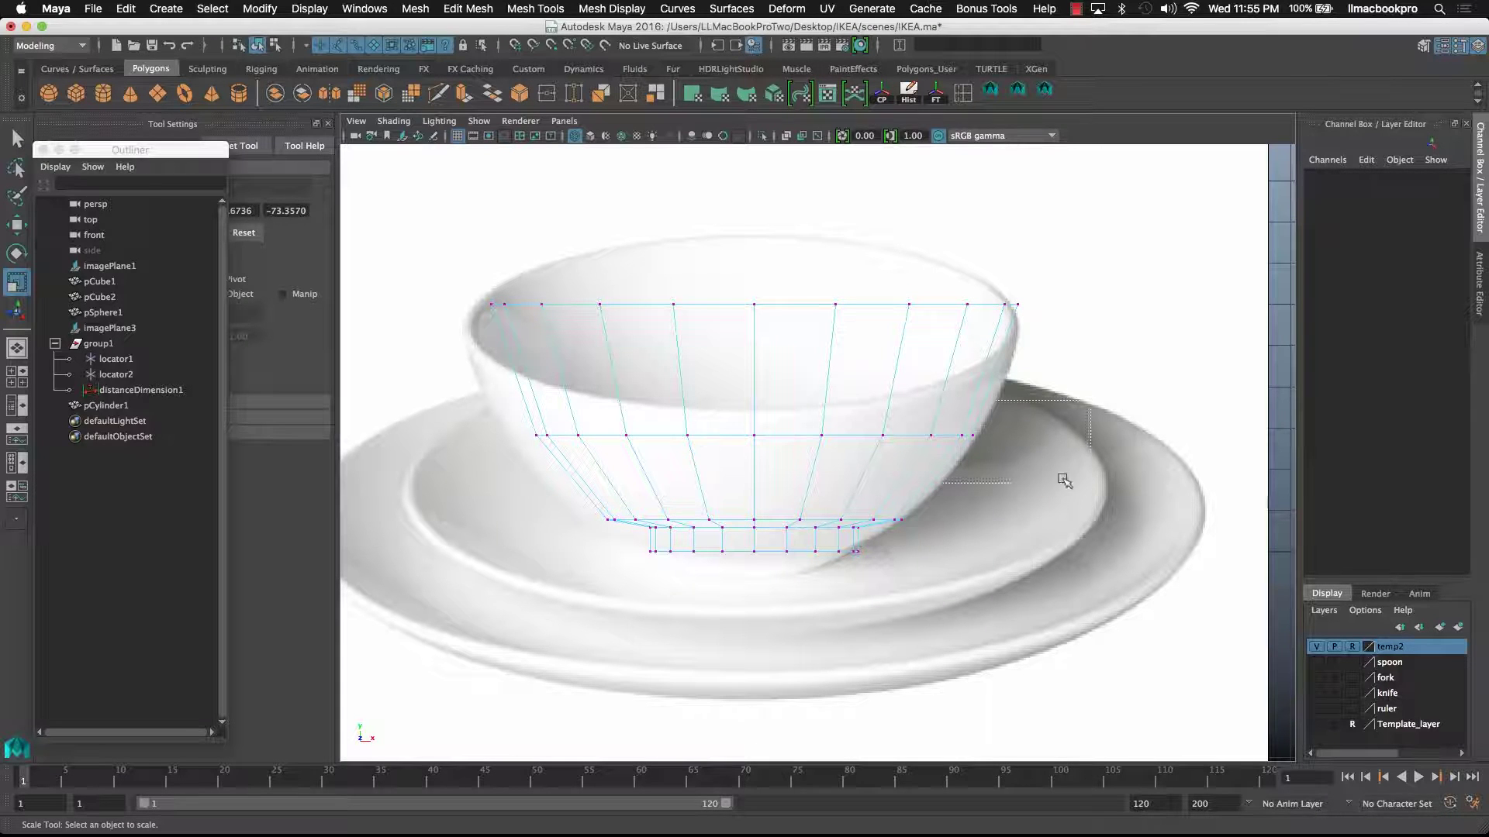
{"action": "left_click_drag", "start_coordinate": [1062, 479], "coordinate": [506, 389]}
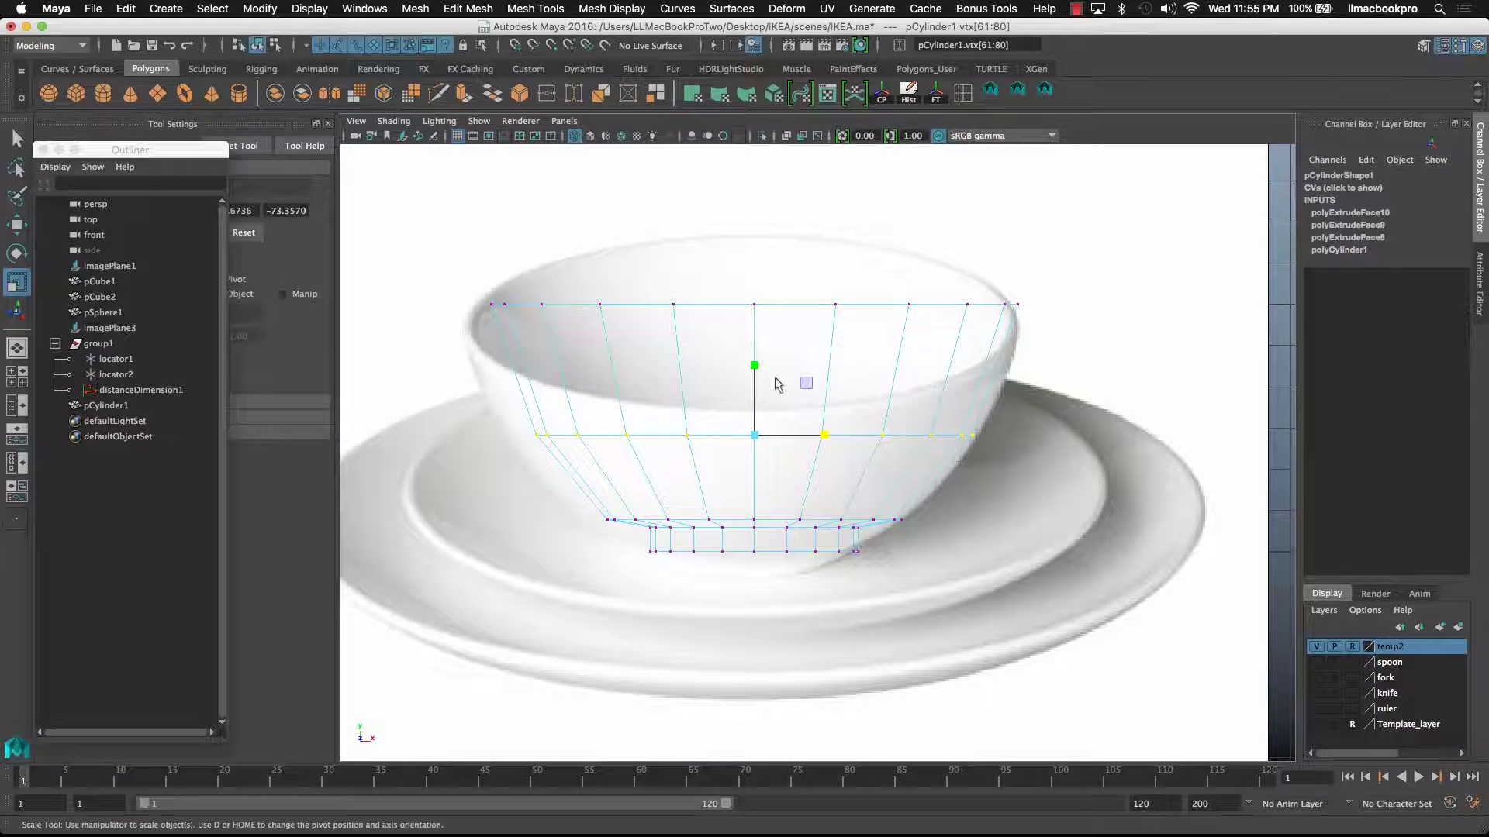
{"action": "left_click", "coordinate": [16, 231]}
{"action": "left_click_drag", "start_coordinate": [748, 365], "coordinate": [756, 335]}
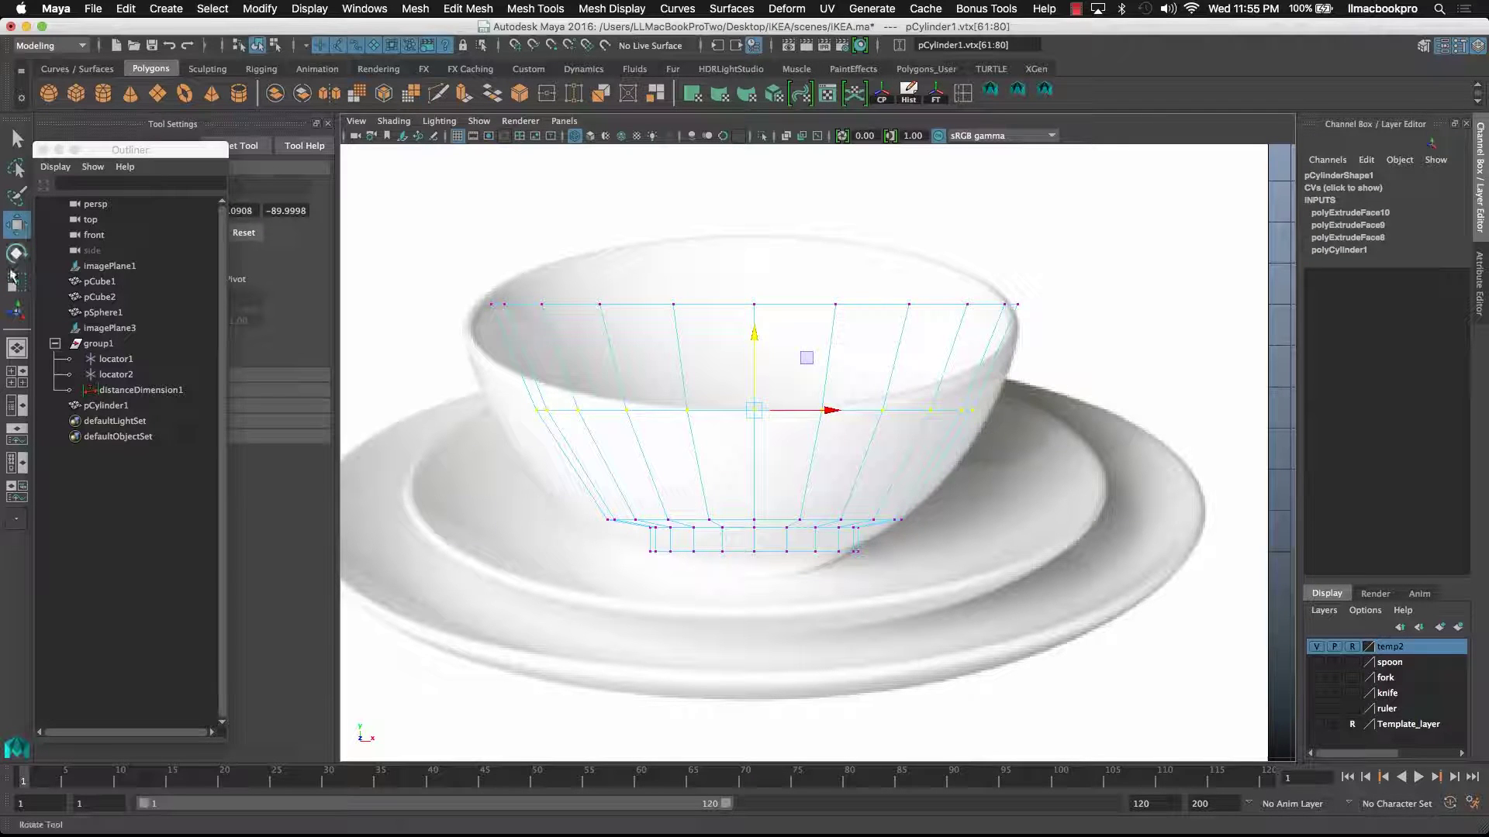
{"action": "key", "text": "r"}
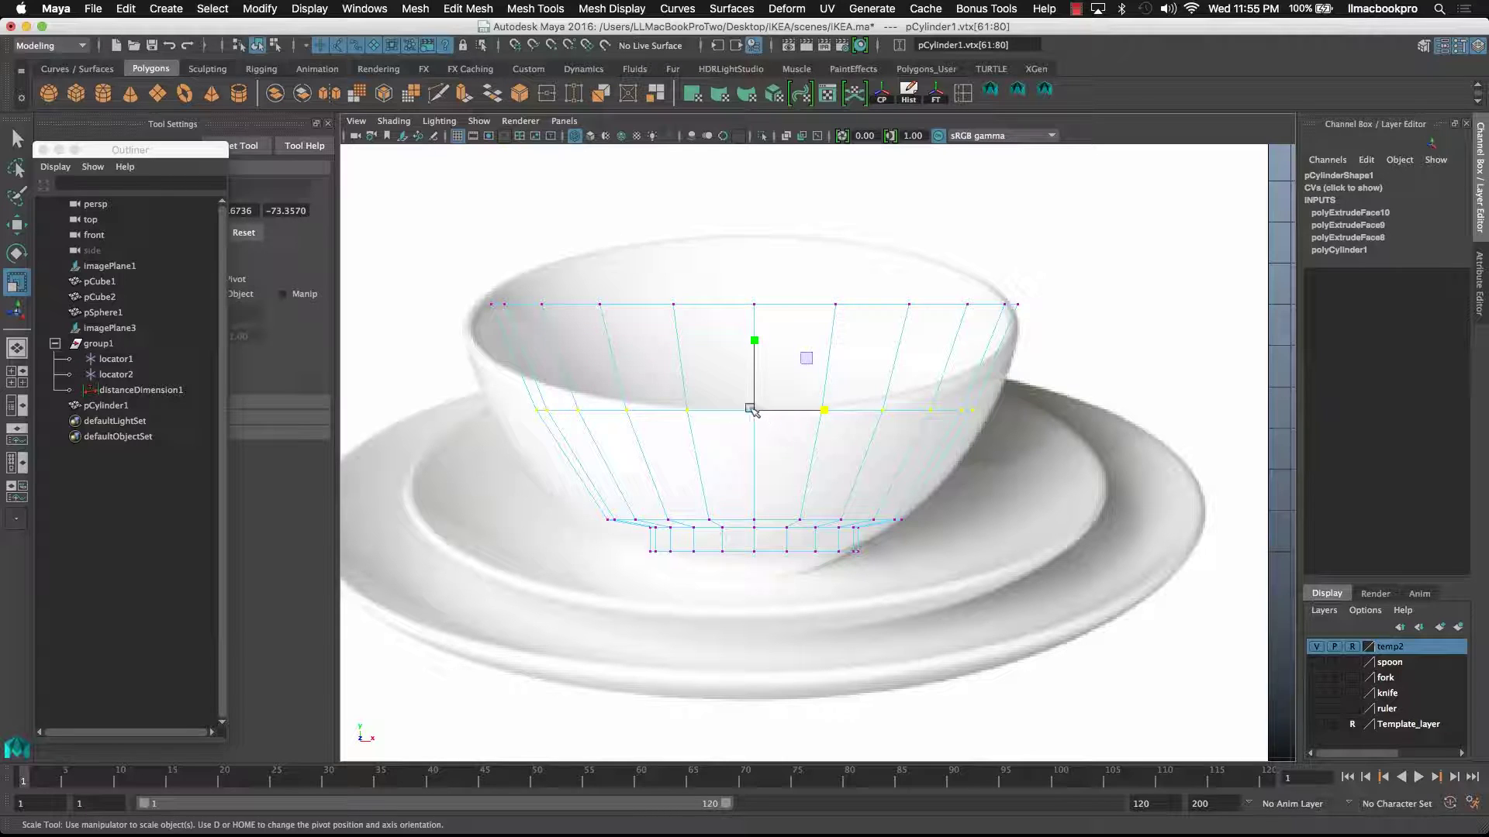
{"action": "mouse_move", "coordinate": [750, 411]}
{"action": "left_mouse_down"}
{"action": "mouse_move", "coordinate": [791, 412]}
{"action": "mouse_move", "coordinate": [774, 397]}
{"action": "left_mouse_up"}
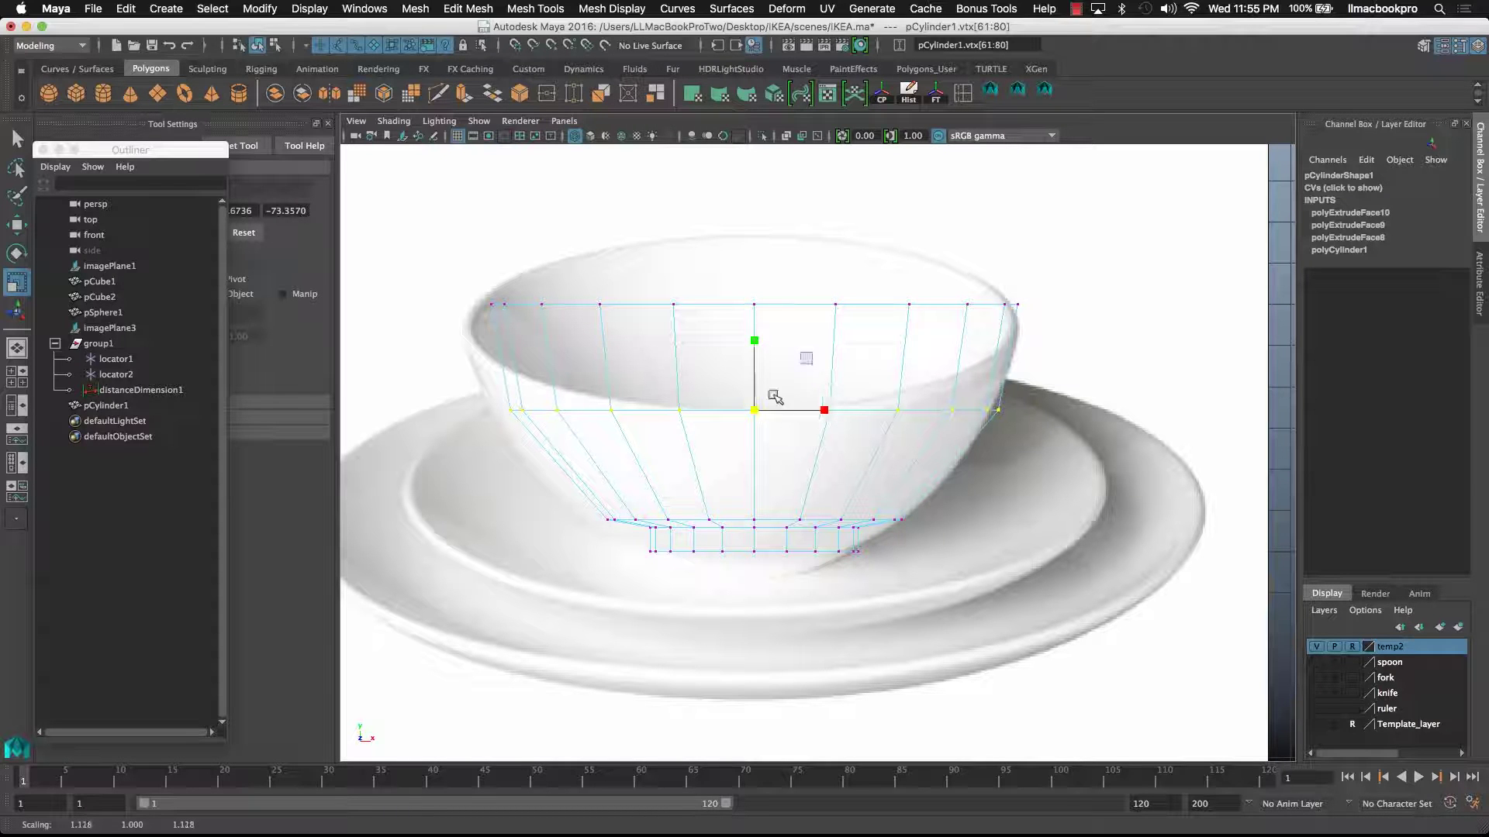
- Select the bowl's top rim vertices, scale them slightly outward uniformly, and raise them a little
{"action": "left_click_drag", "start_coordinate": [1051, 341], "coordinate": [458, 267]}
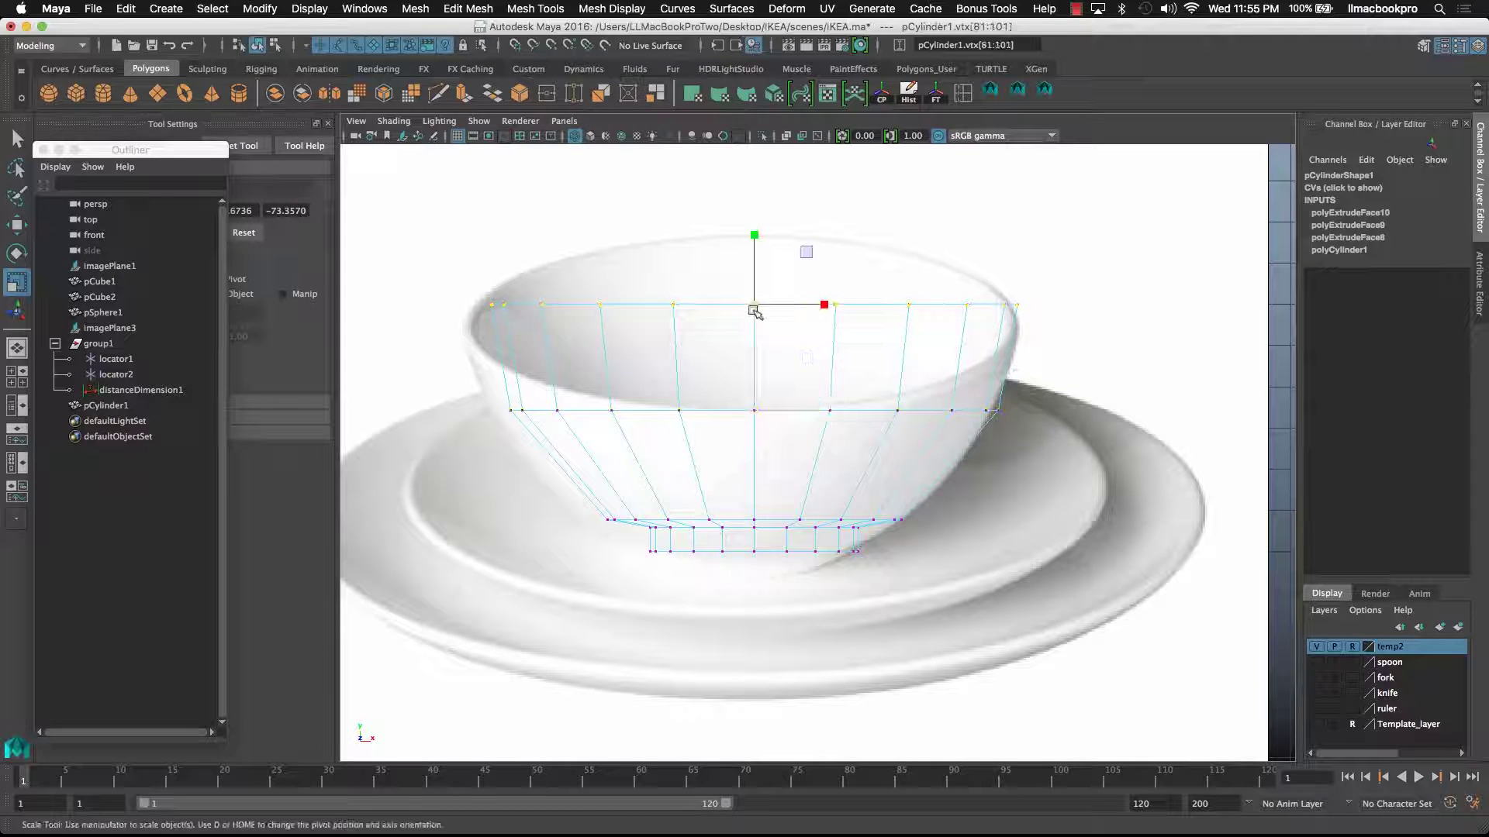
{"action": "left_click_drag", "start_coordinate": [753, 311], "coordinate": [778, 308]}
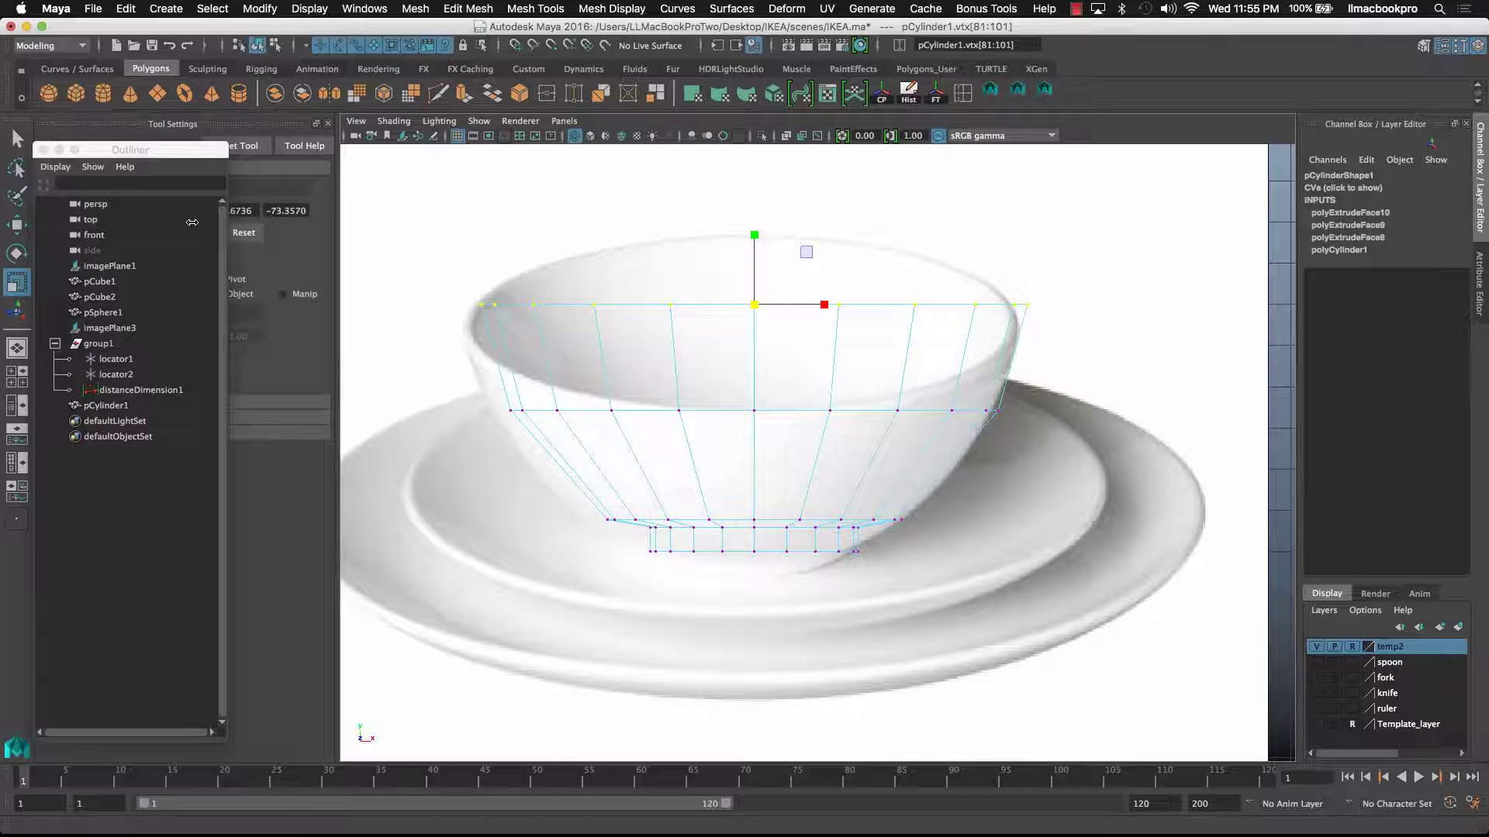
{"action": "left_click", "coordinate": [17, 226]}
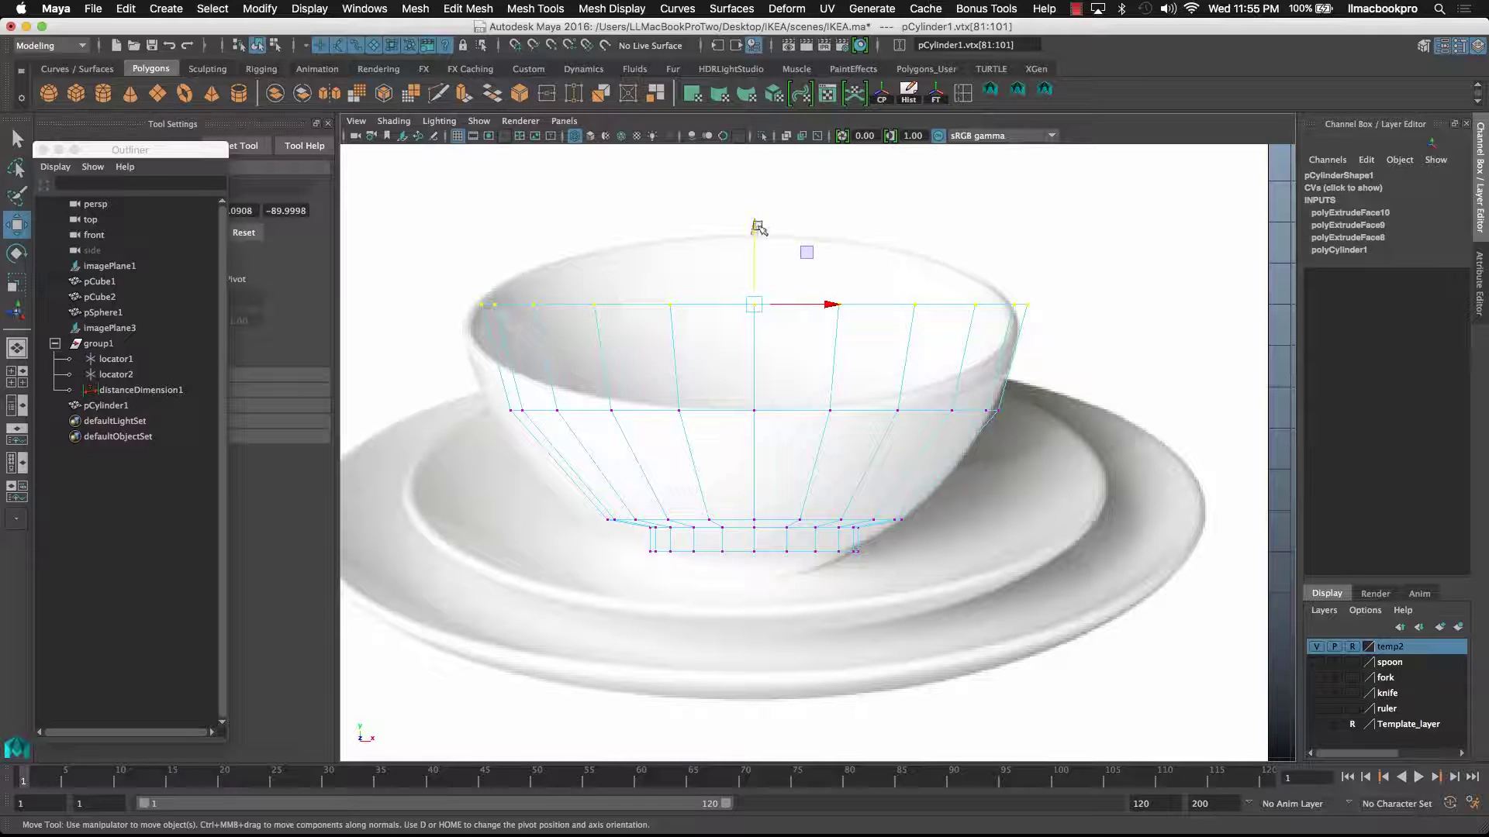
{"action": "left_click_drag", "start_coordinate": [756, 230], "coordinate": [756, 225]}
{"action": "left_click", "coordinate": [436, 352]}
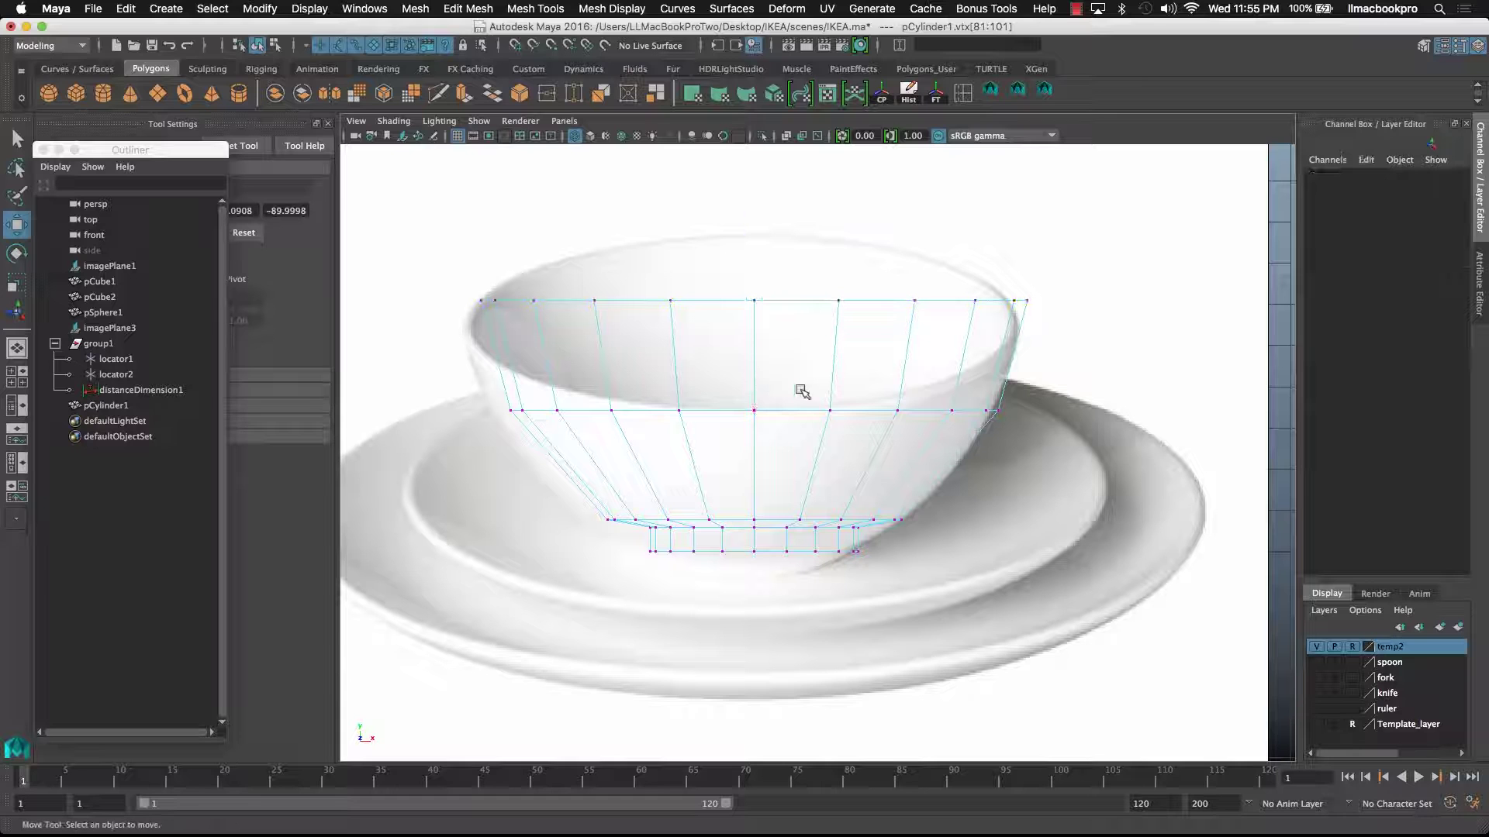
- Check the bowl in the perspective view and undo the recent scaling and moving of its vertex rings
{"action": "key", "text": "space"}
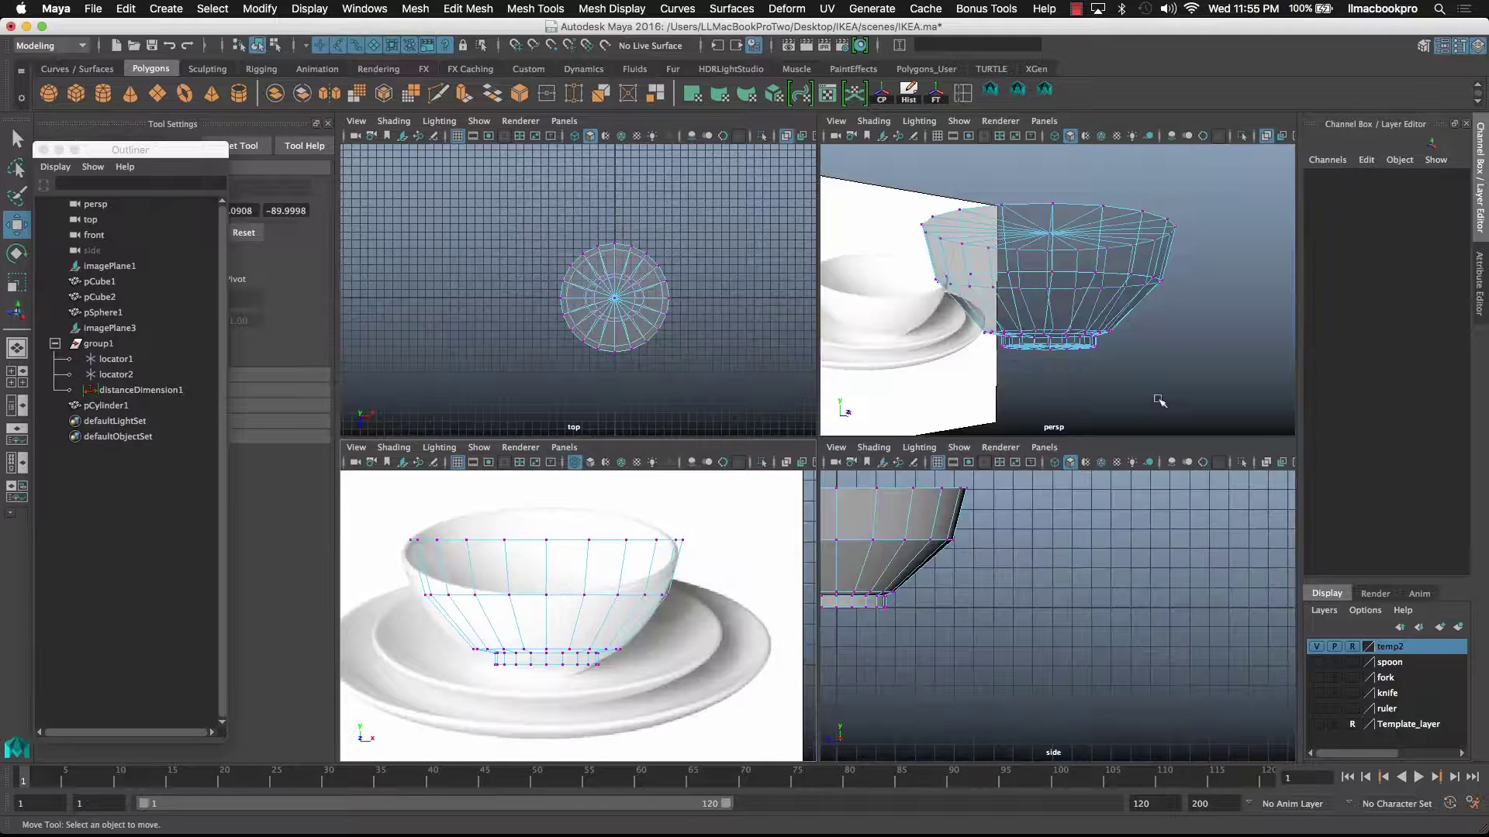
{"action": "key", "text": "space"}
{"action": "left_click_drag", "start_coordinate": [1070, 376], "coordinate": [1071, 469], "text": "alt"}
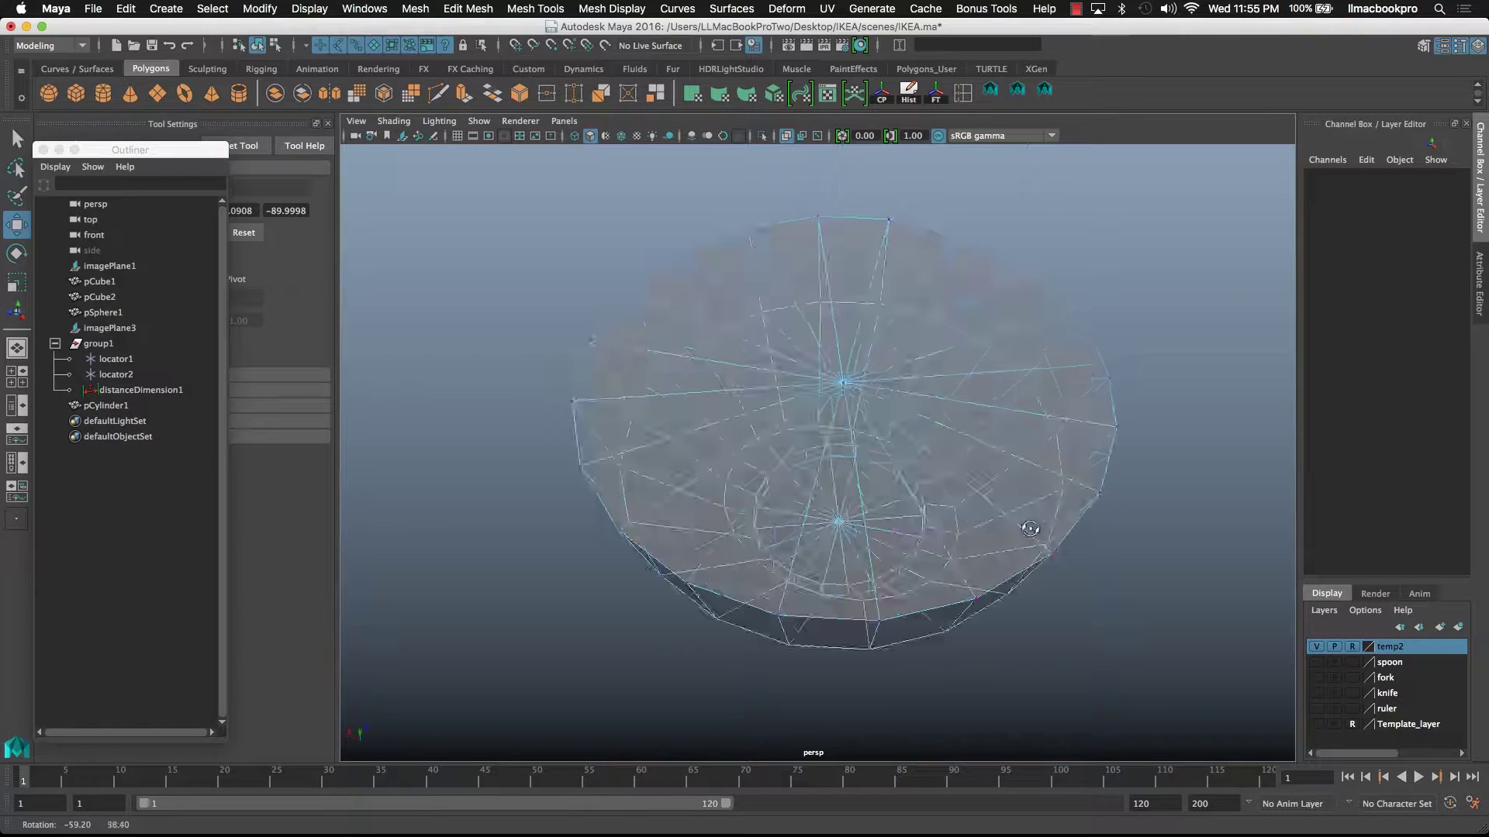
{"action": "left_click_drag", "start_coordinate": [1030, 528], "coordinate": [1063, 494], "text": "alt"}
{"action": "left_click_drag", "start_coordinate": [965, 436], "coordinate": [865, 540], "text": "alt"}
{"action": "key", "text": "super+z"}
{"action": "key", "text": "super+z"}
{"action": "key", "text": "super+z"}
{"action": "key", "text": "super+z"}
{"action": "key", "text": "super+z"}
{"action": "key", "text": "super+z"}
{"action": "key", "text": "super+z"}
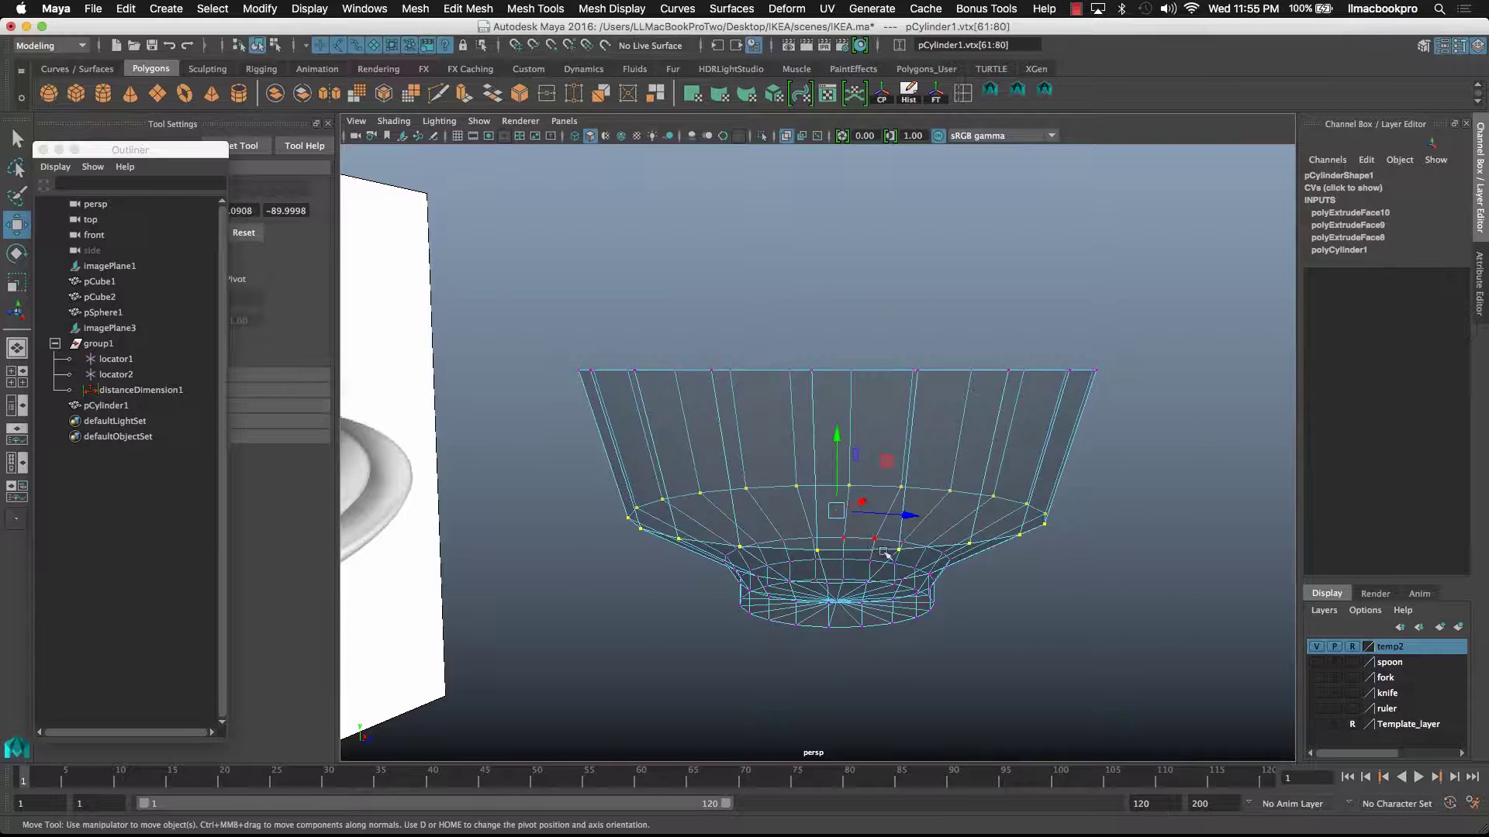
- In front view, scale the vertex ring just above the foot outward uniformly and lower it to about 0.79 cm in Y
{"action": "scroll", "coordinate": [884, 552], "scroll_direction": "down", "scroll_amount": 5}
{"action": "left_click_drag", "start_coordinate": [884, 552], "coordinate": [640, 508], "text": "alt"}
{"action": "scroll", "coordinate": [786, 525], "scroll_direction": "up", "scroll_amount": 5}
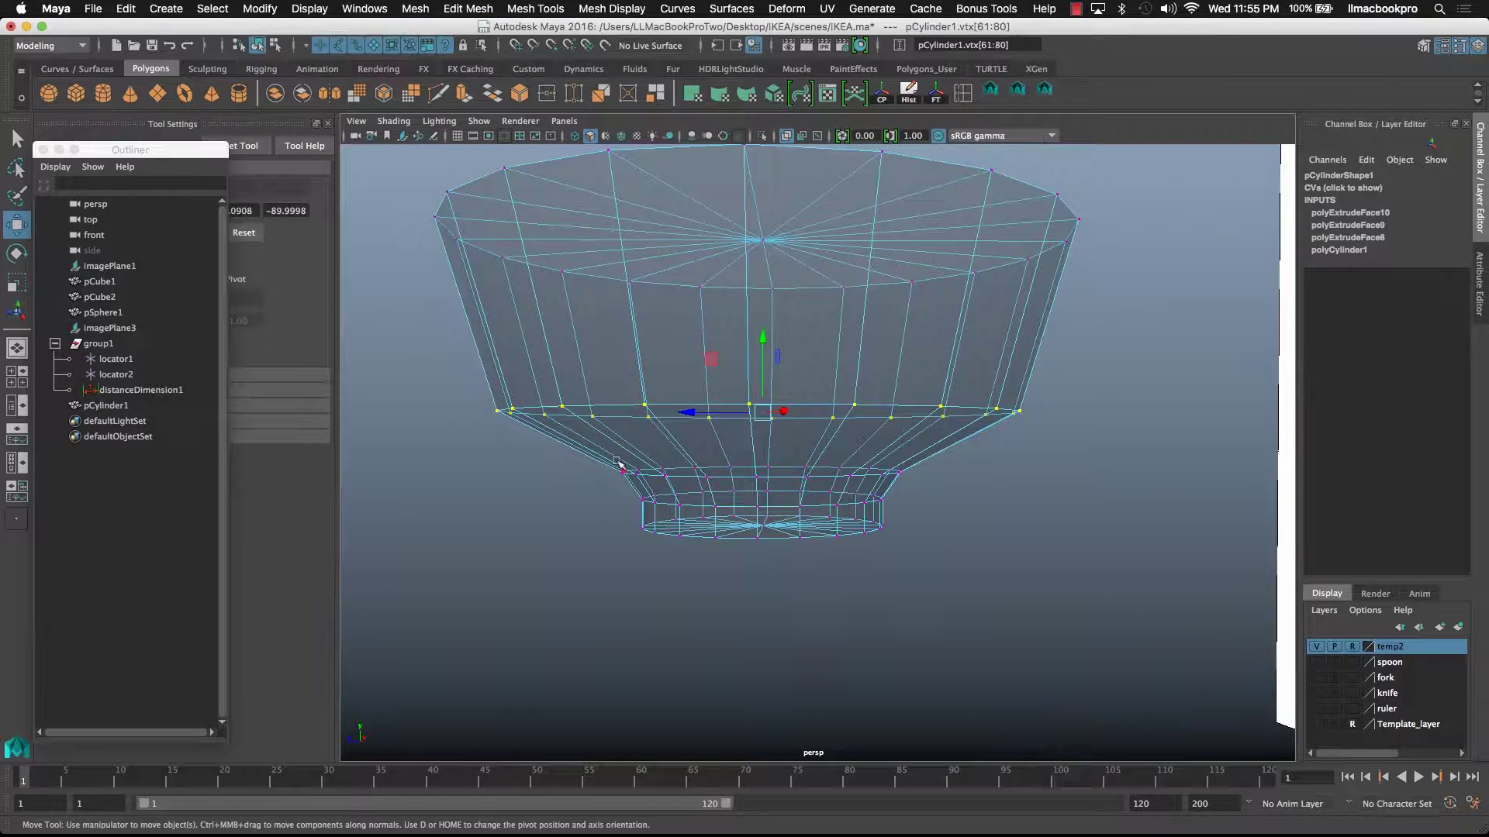
{"action": "left_click", "coordinate": [894, 497]}
{"action": "key", "text": "space"}
{"action": "key", "text": "space"}
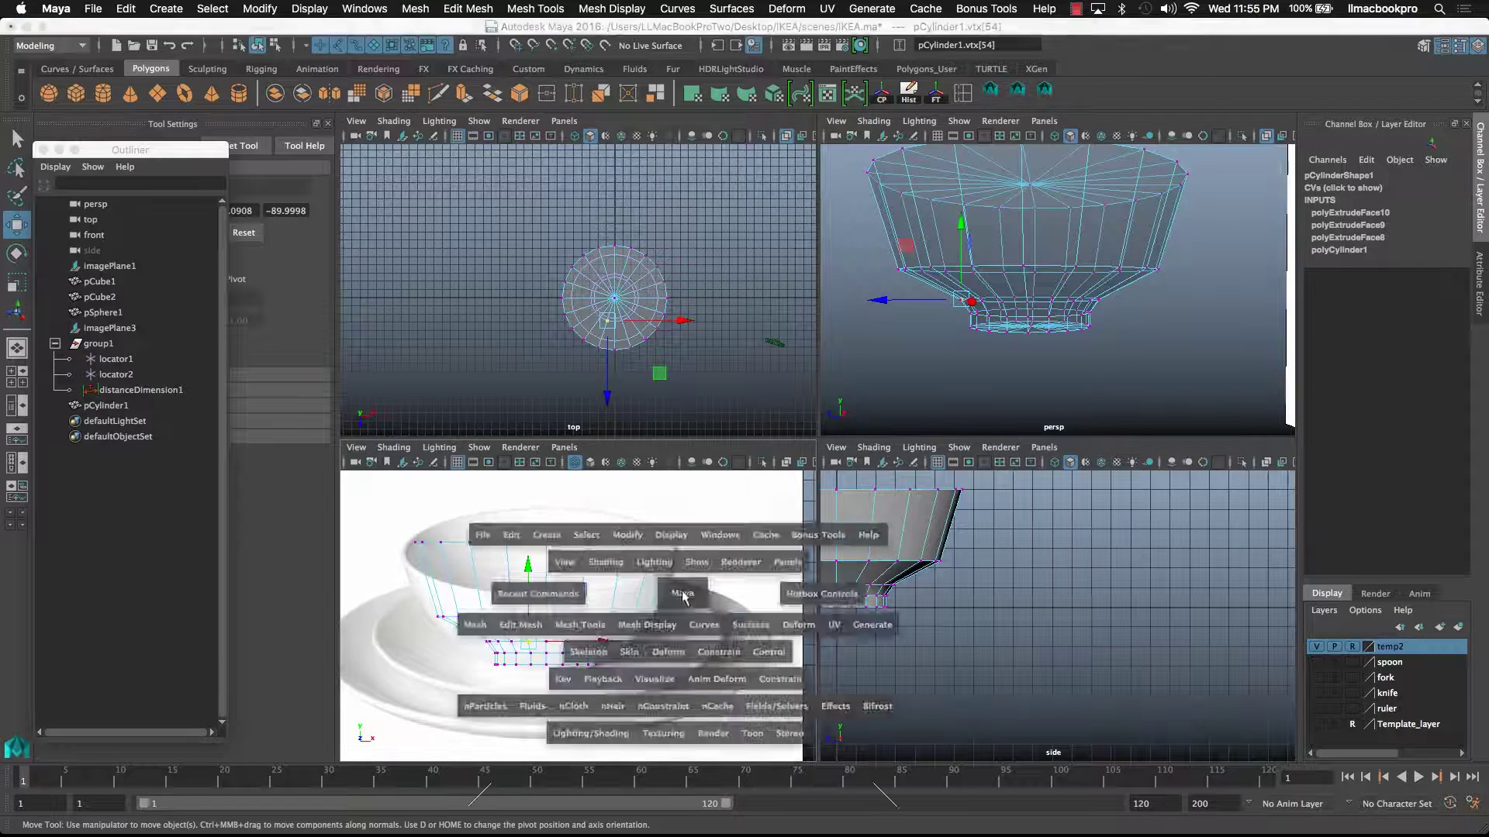
{"action": "scroll", "coordinate": [692, 660], "scroll_direction": "up", "scroll_amount": 2}
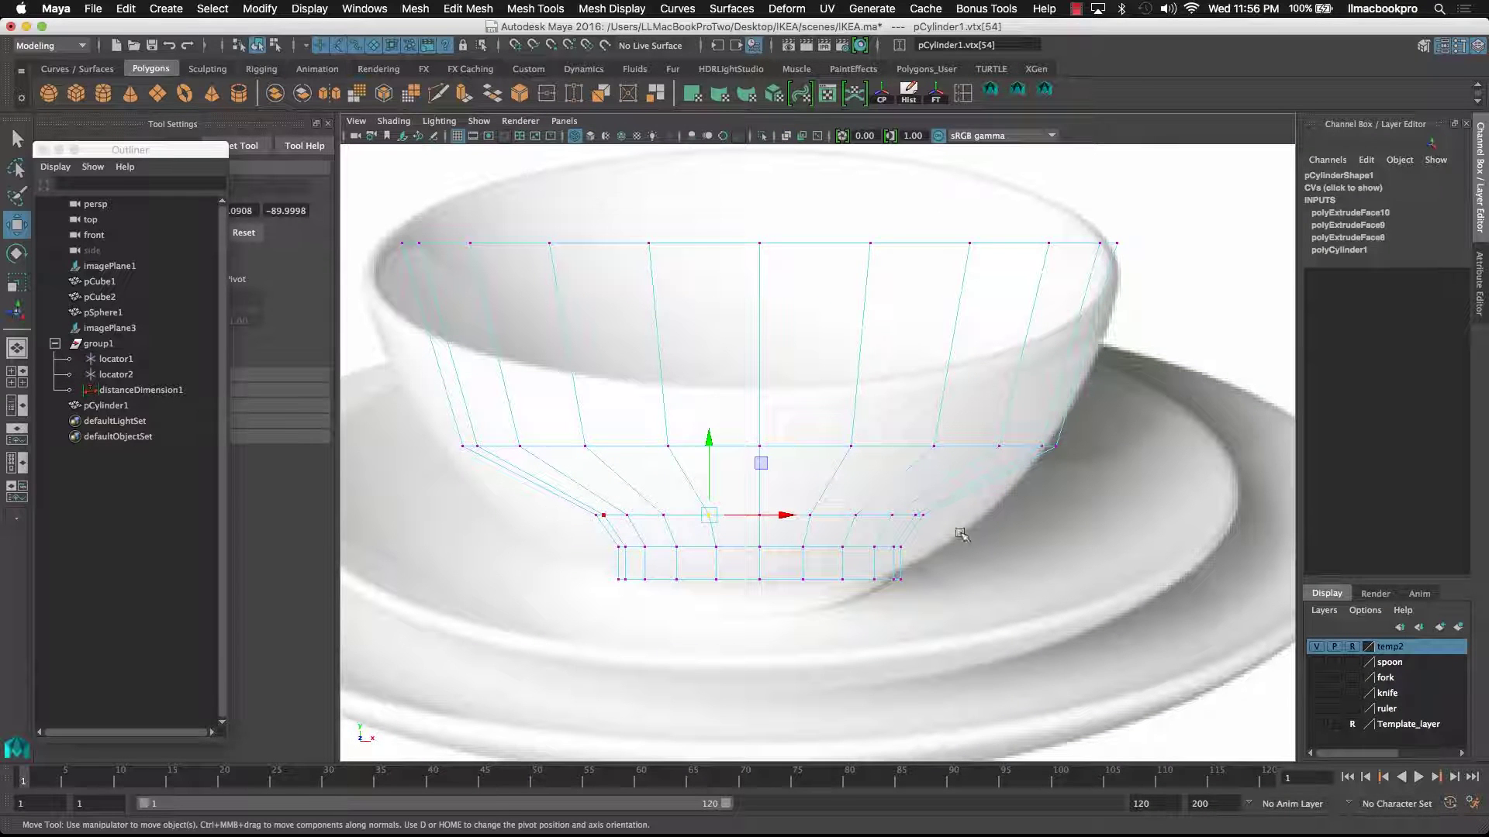
{"action": "left_click_drag", "start_coordinate": [961, 534], "coordinate": [964, 534]}
{"action": "key", "text": "r"}
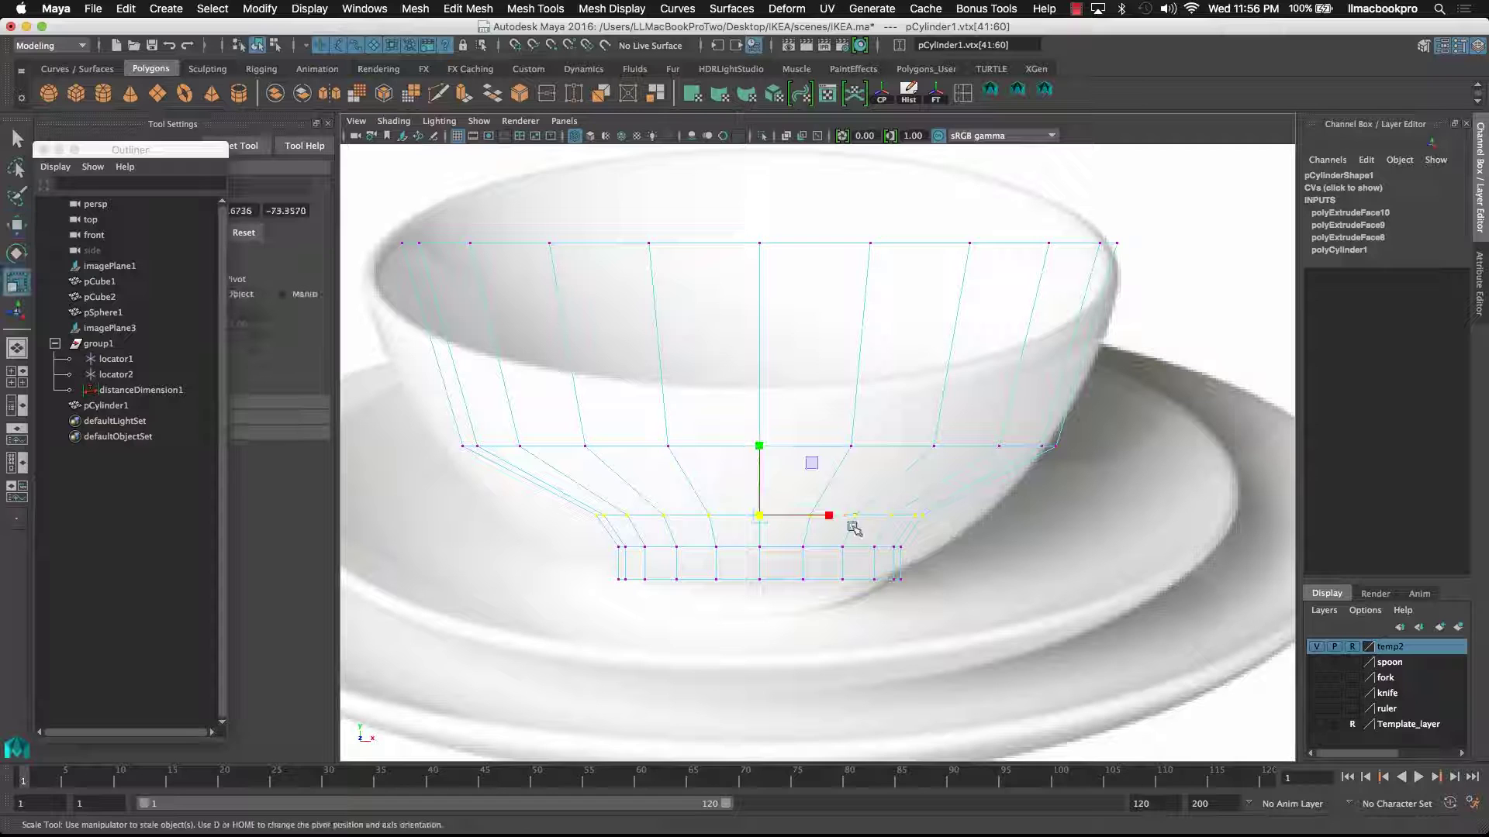
{"action": "left_click_drag", "start_coordinate": [757, 515], "coordinate": [800, 518]}
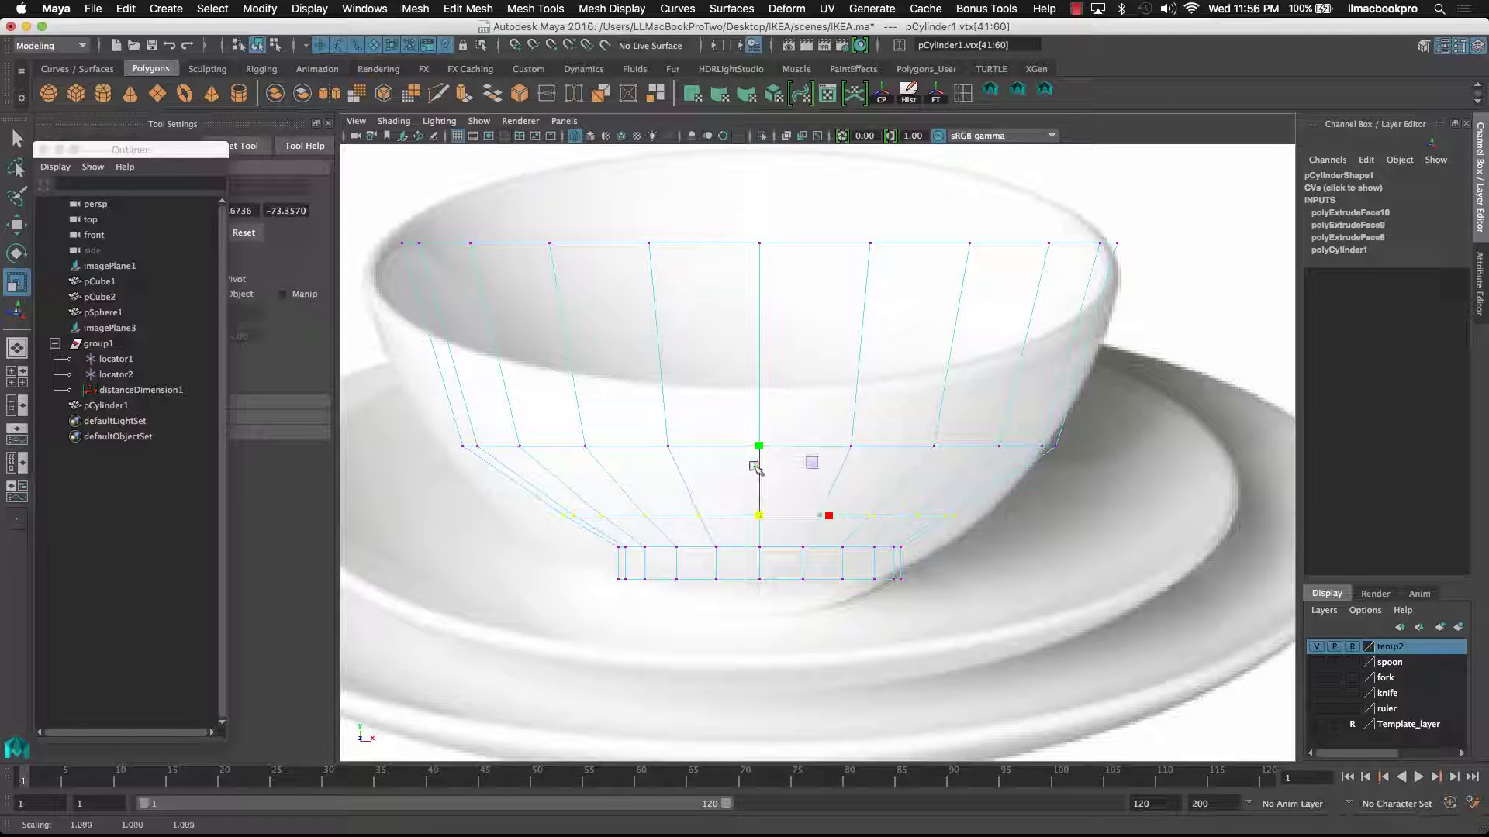
{"action": "key", "text": "w"}
{"action": "left_click_drag", "start_coordinate": [756, 466], "coordinate": [761, 468]}
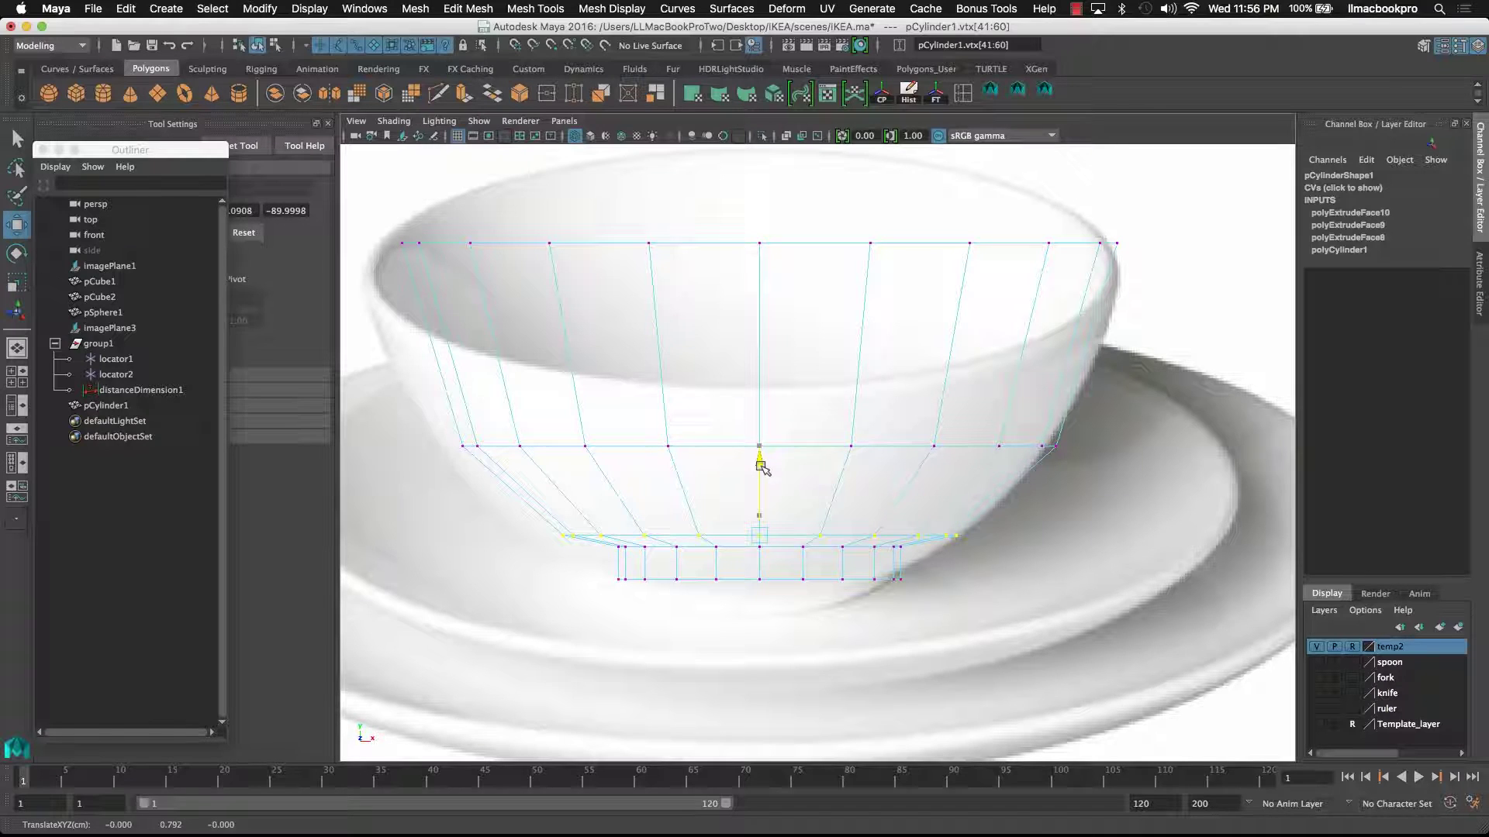
- Raise the vertex ring below the rim and scale it outward uniformly to meet the bowl's outline in the image
{"action": "left_click_drag", "start_coordinate": [395, 393], "coordinate": [1079, 475]}
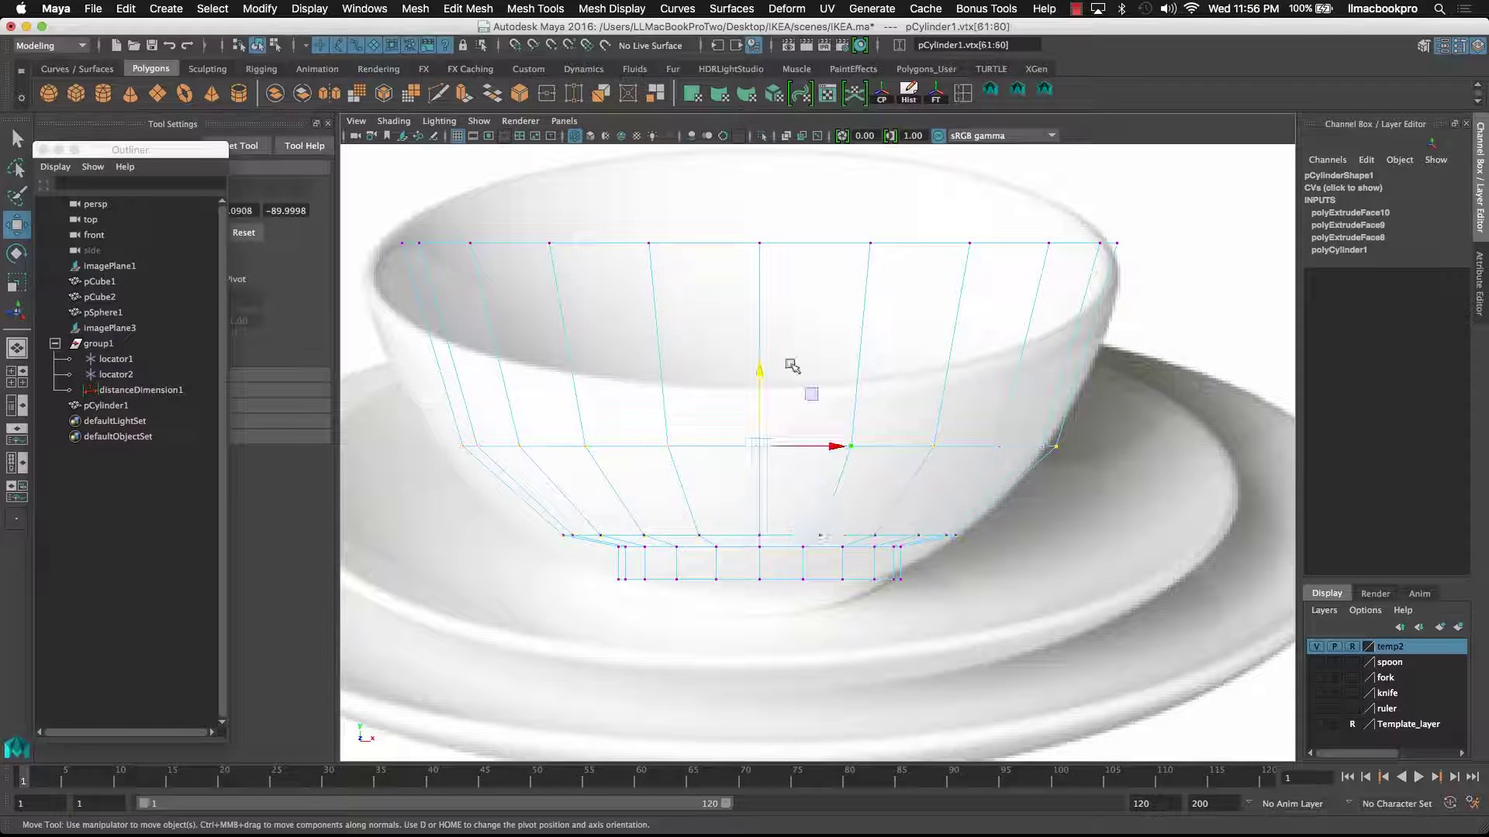
{"action": "left_click_drag", "start_coordinate": [763, 373], "coordinate": [763, 319]}
{"action": "key", "text": "e"}
{"action": "key", "text": "r"}
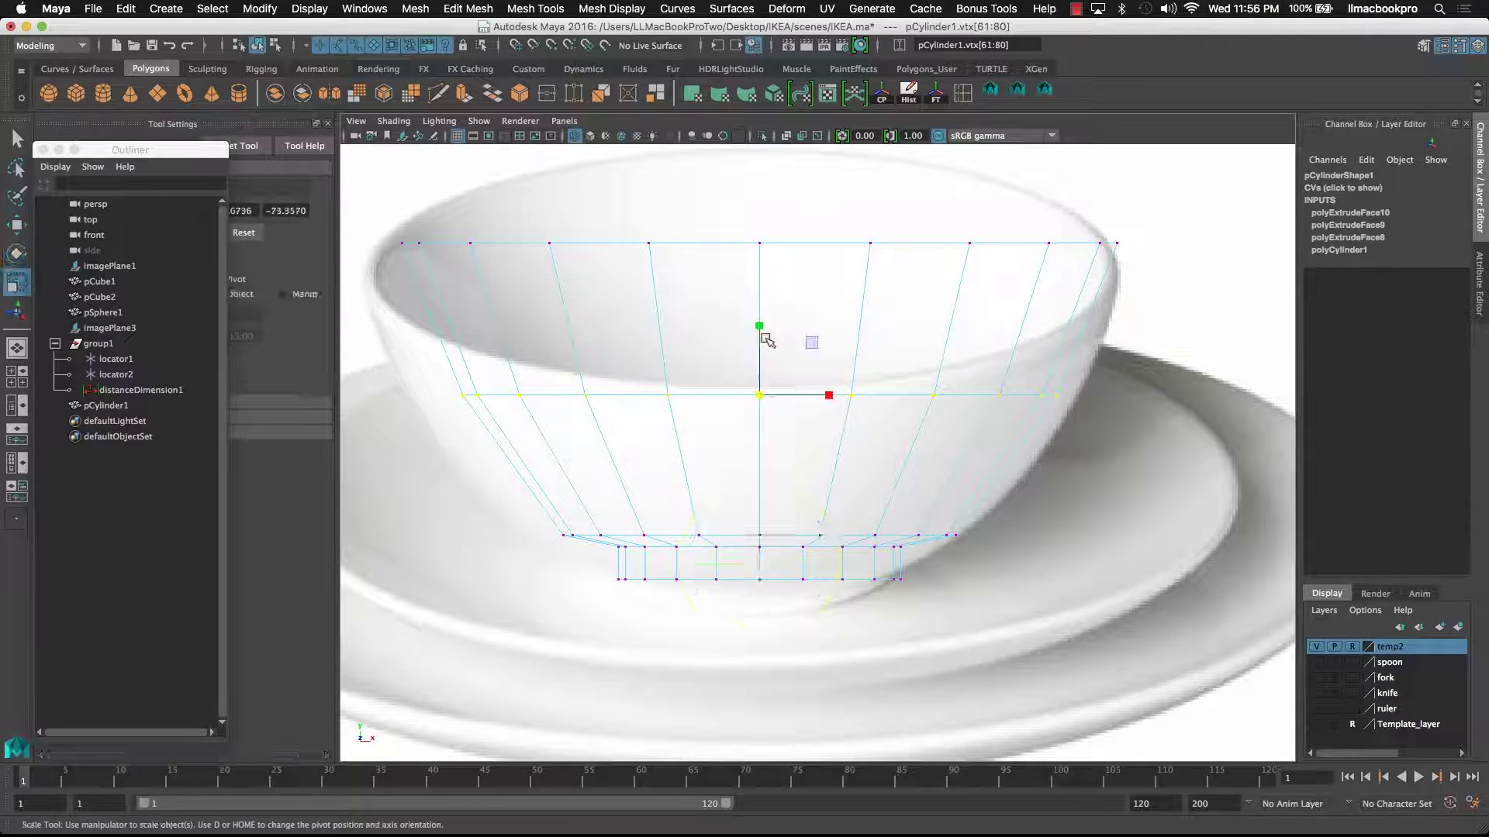
{"action": "left_click_drag", "start_coordinate": [762, 396], "coordinate": [831, 378]}
- Inspect the bowl mesh from above and from the side in perspective to check that its rings are evenly round
{"action": "key", "text": "space"}
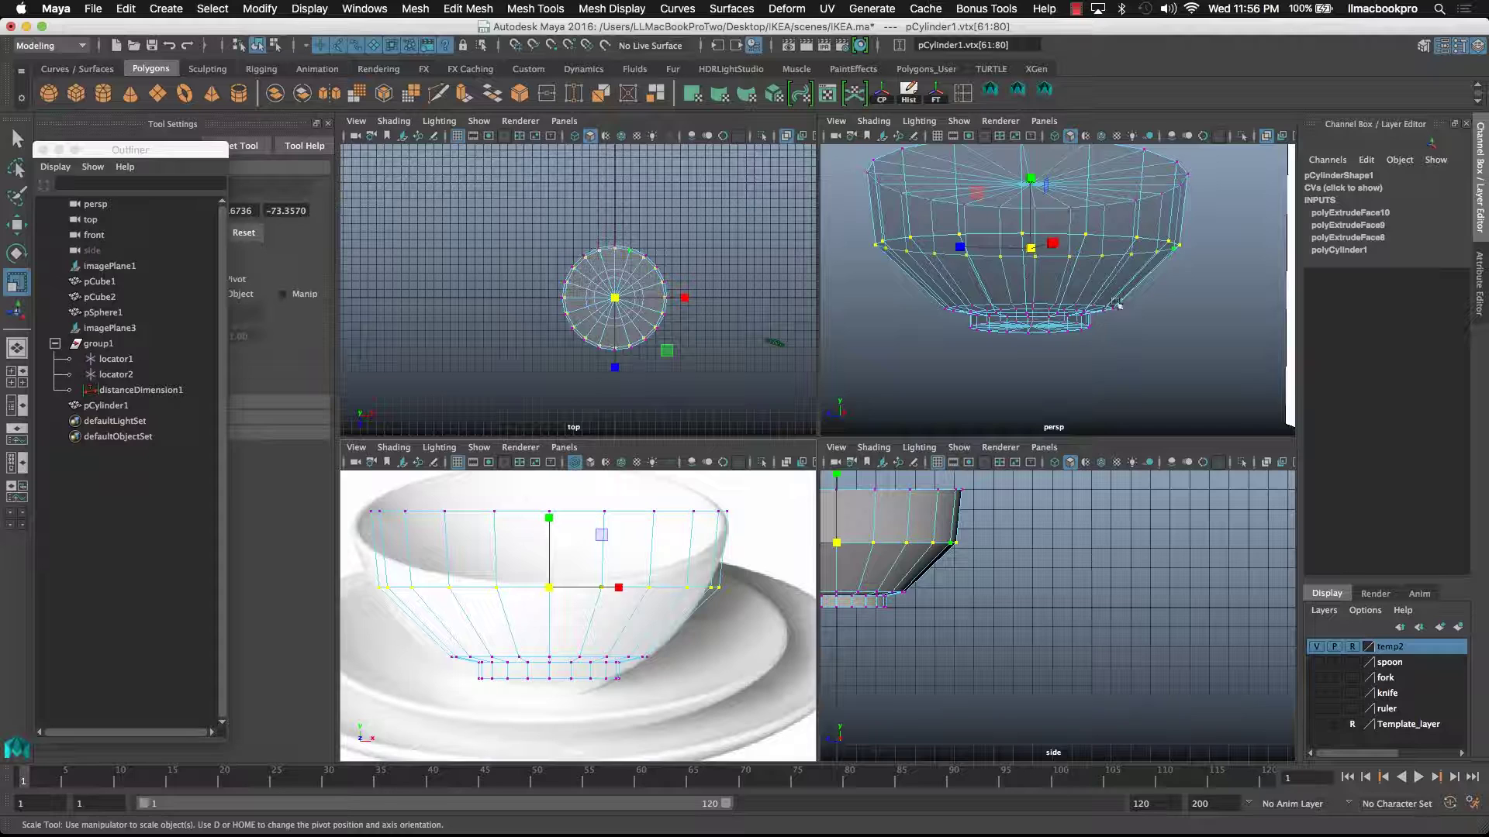
{"action": "key", "text": "a"}
{"action": "left_click_drag", "start_coordinate": [1029, 395], "coordinate": [1041, 496], "text": "alt"}
{"action": "scroll", "coordinate": [1039, 402], "scroll_direction": "up", "scroll_amount": 10}
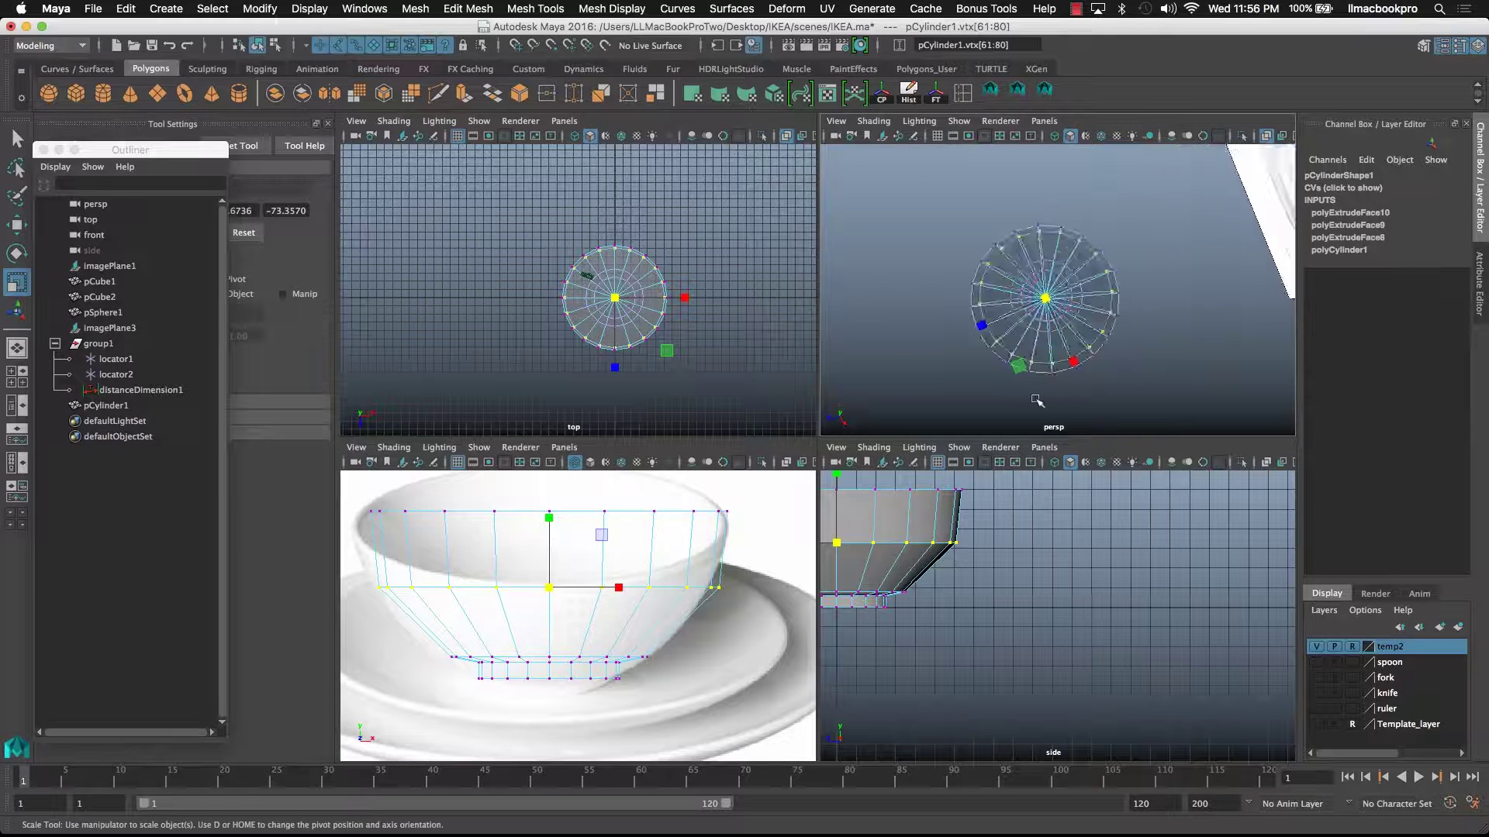
{"action": "scroll", "coordinate": [1039, 403], "scroll_direction": "down", "scroll_amount": 5}
{"action": "left_click_drag", "start_coordinate": [1037, 400], "coordinate": [1064, 318], "text": "alt"}
{"action": "scroll", "coordinate": [442, 275], "scroll_direction": "up", "scroll_amount": 10}
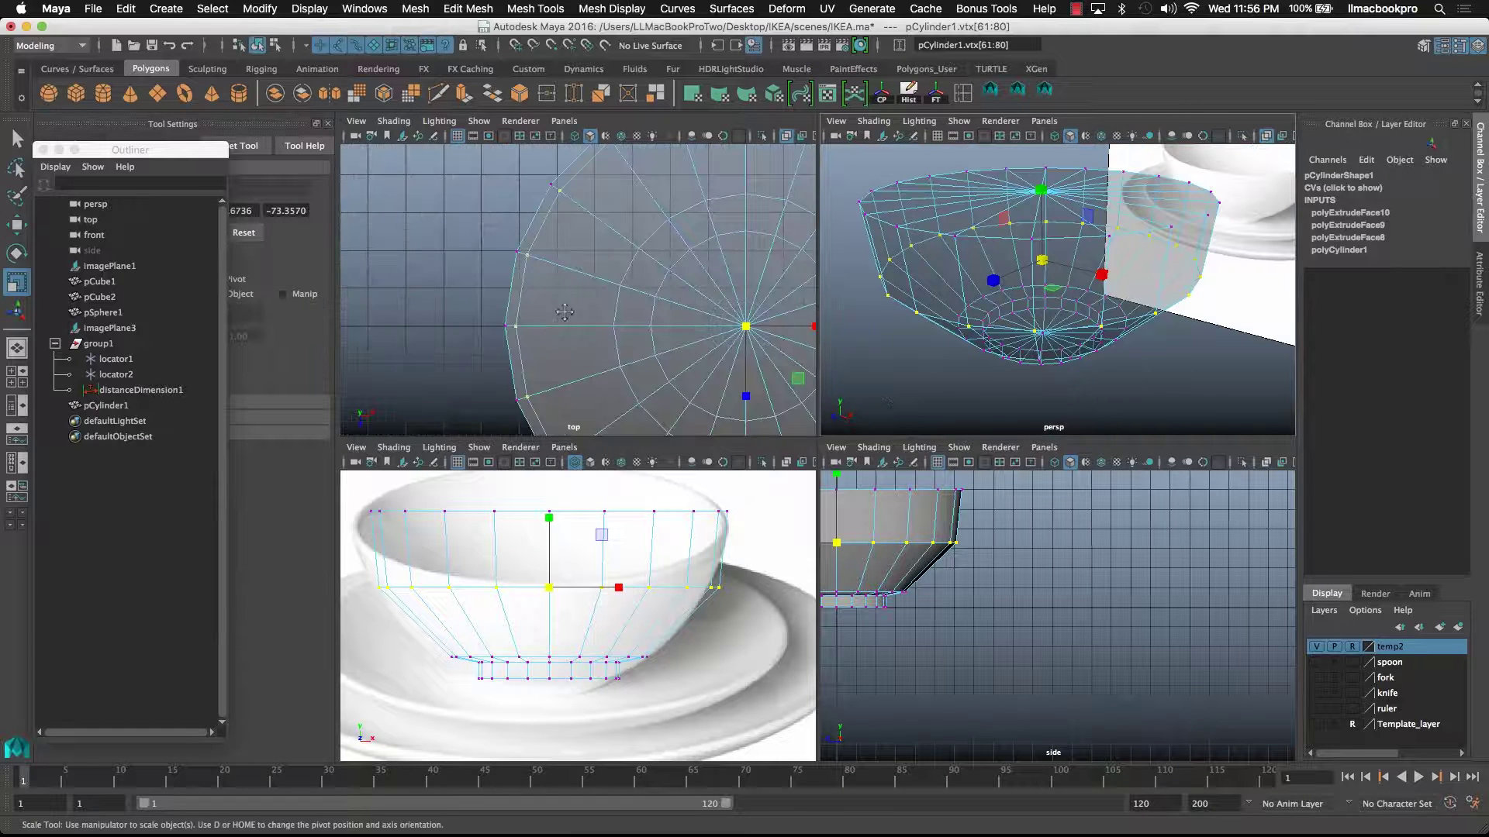
{"action": "key", "text": "space"}
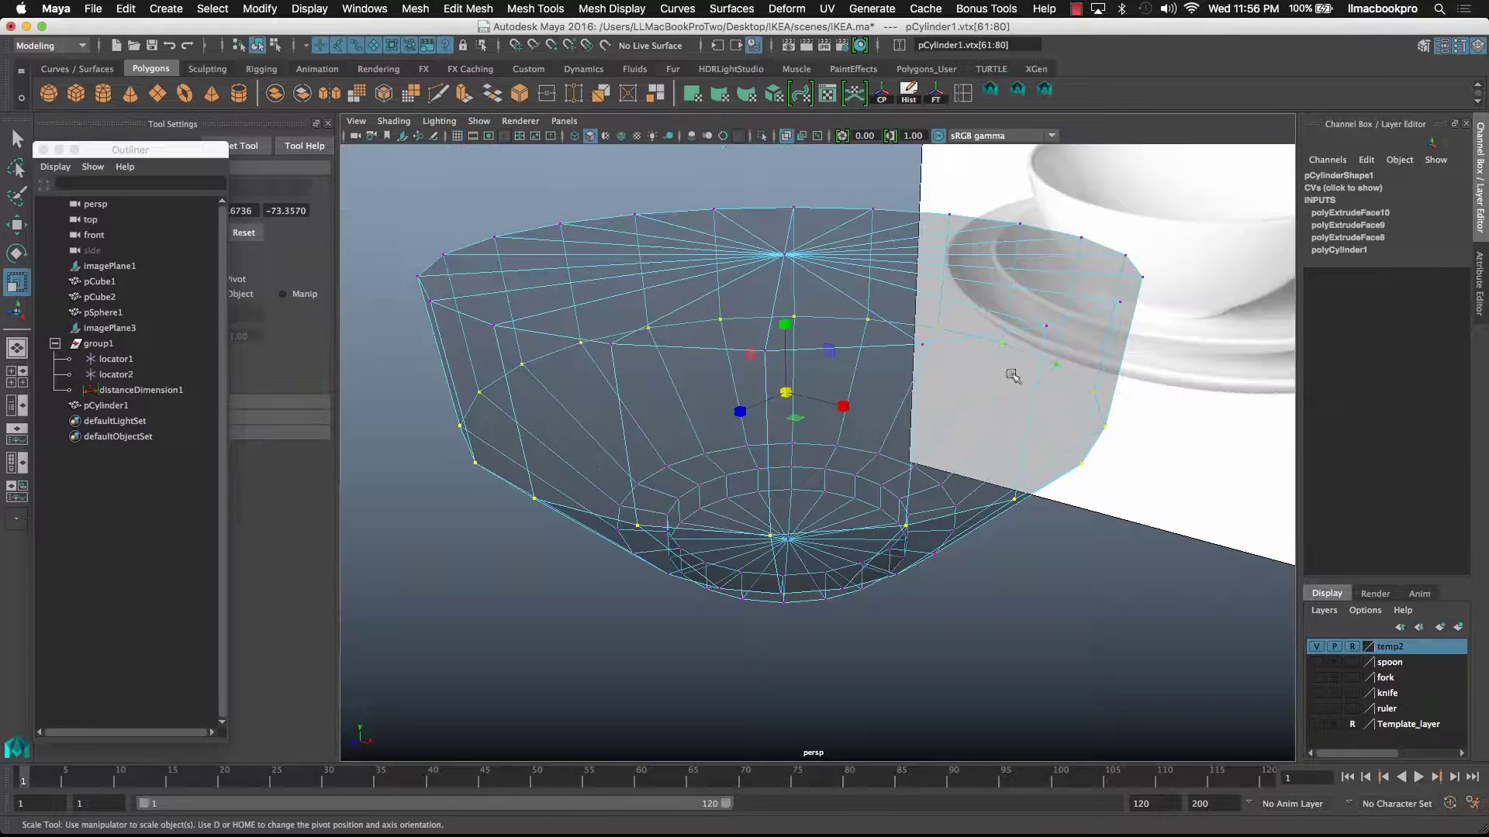
{"action": "scroll", "coordinate": [724, 471], "scroll_direction": "down", "scroll_amount": 8}
{"action": "left_click_drag", "start_coordinate": [785, 445], "coordinate": [937, 445], "text": "alt"}
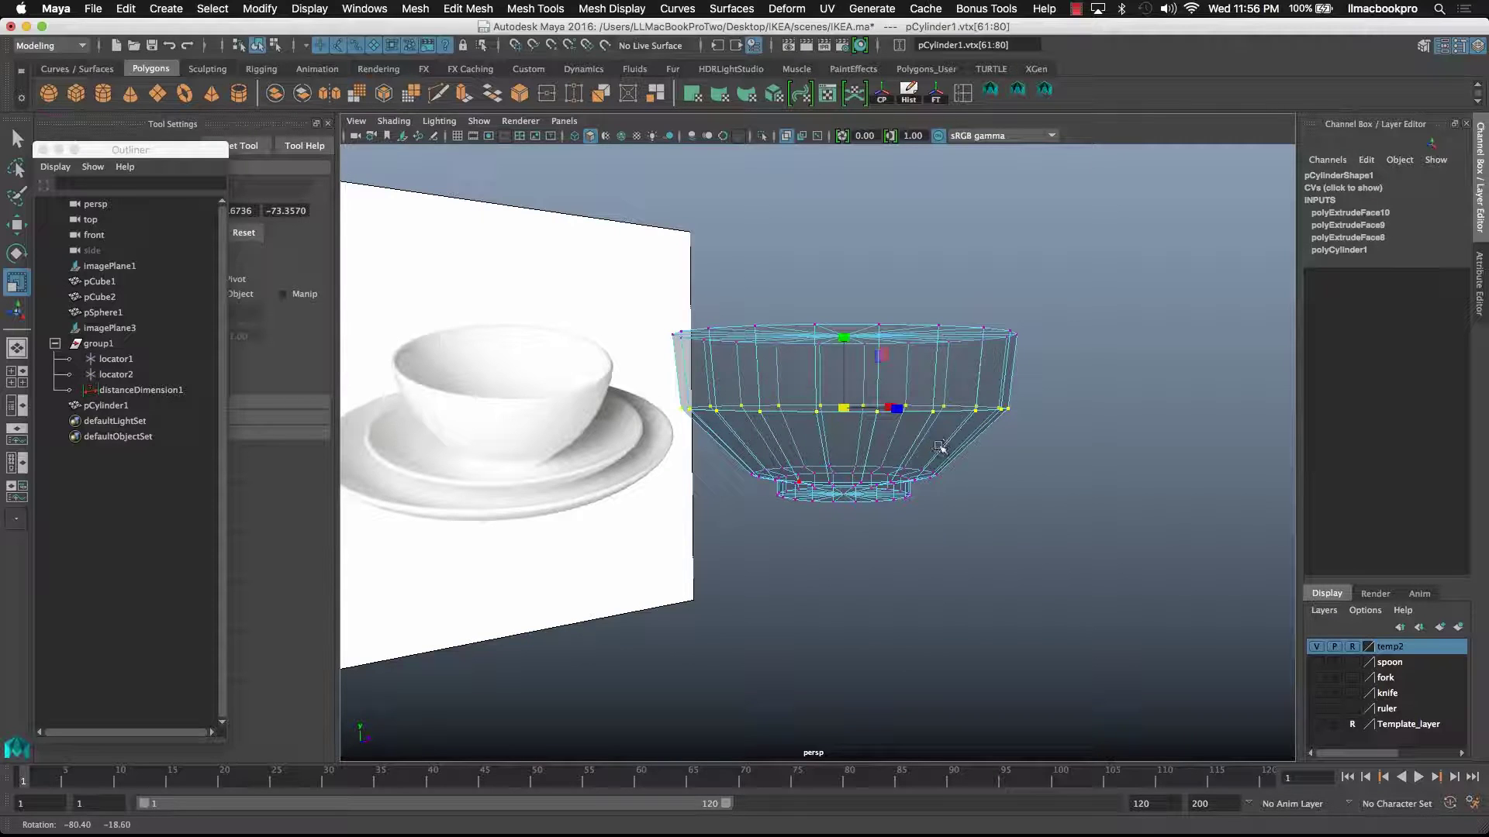
{"action": "middle_click_drag", "start_coordinate": [896, 447], "coordinate": [941, 447], "text": "alt"}
{"action": "mouse_move", "coordinate": [922, 440]}
{"action": "left_mouse_down", "text": "alt"}
{"action": "mouse_move", "coordinate": [974, 446]}
{"action": "mouse_move", "coordinate": [931, 446]}
{"action": "left_mouse_up", "text": "alt"}
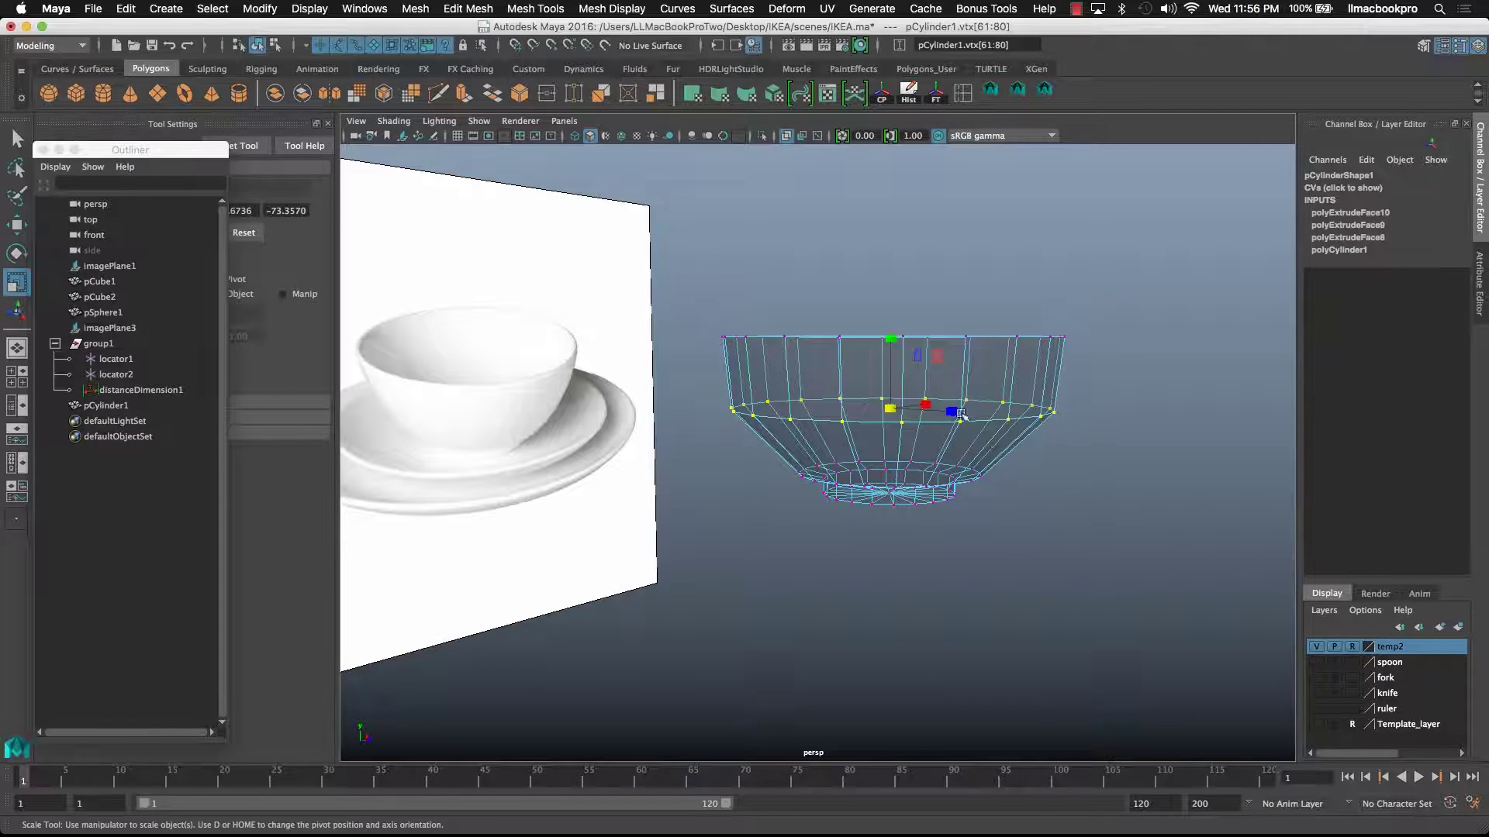
- Return to object mode, select the bowl and create a new display layer containing it
{"action": "right_click_drag", "start_coordinate": [961, 397], "coordinate": [1043, 385]}
{"action": "left_click", "coordinate": [875, 290]}
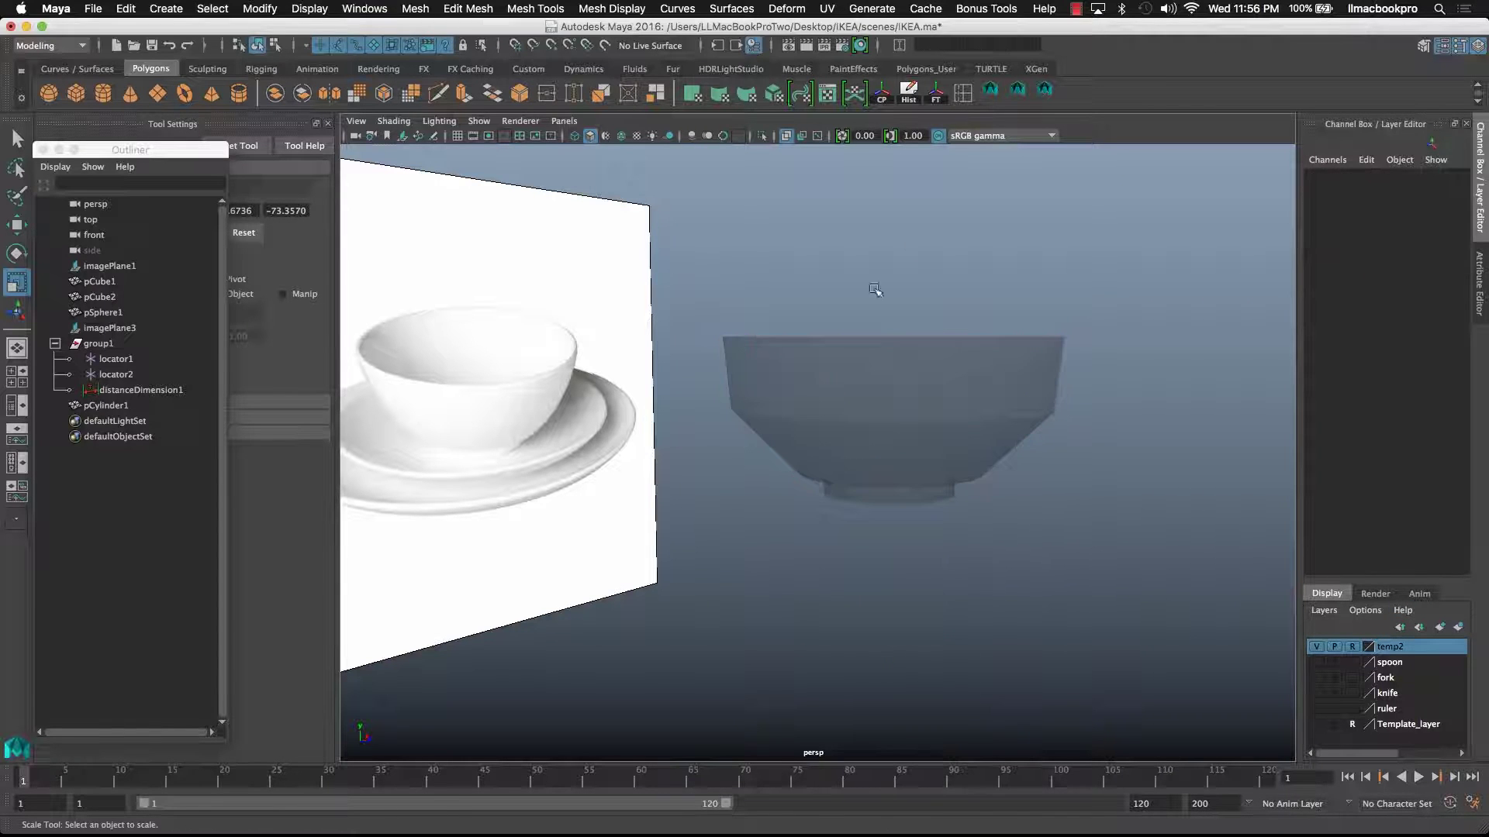
{"action": "left_click", "coordinate": [965, 456]}
{"action": "left_click", "coordinate": [1457, 628]}
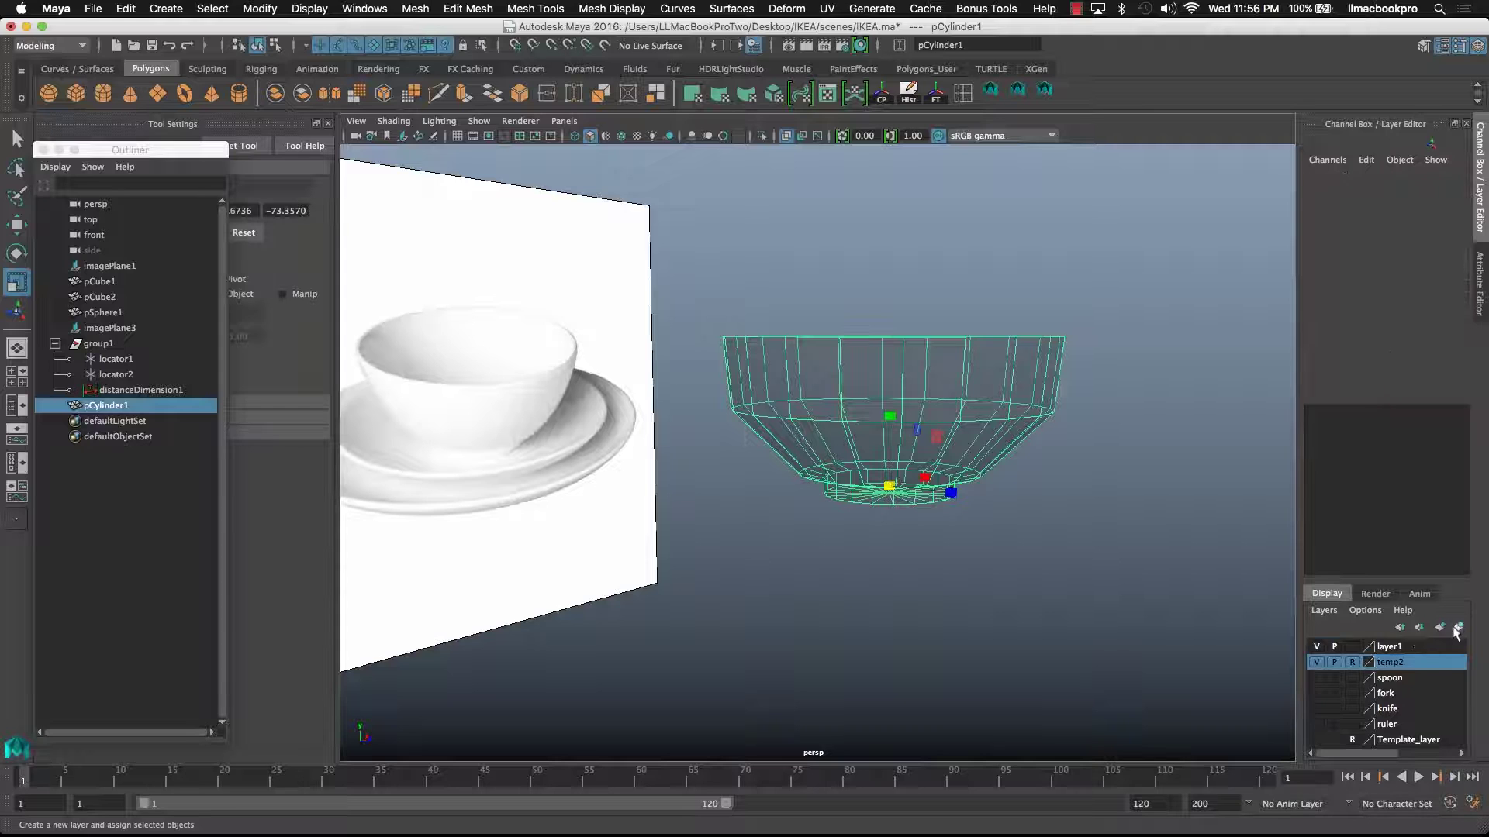
{"action": "double_click", "coordinate": [1390, 647]}
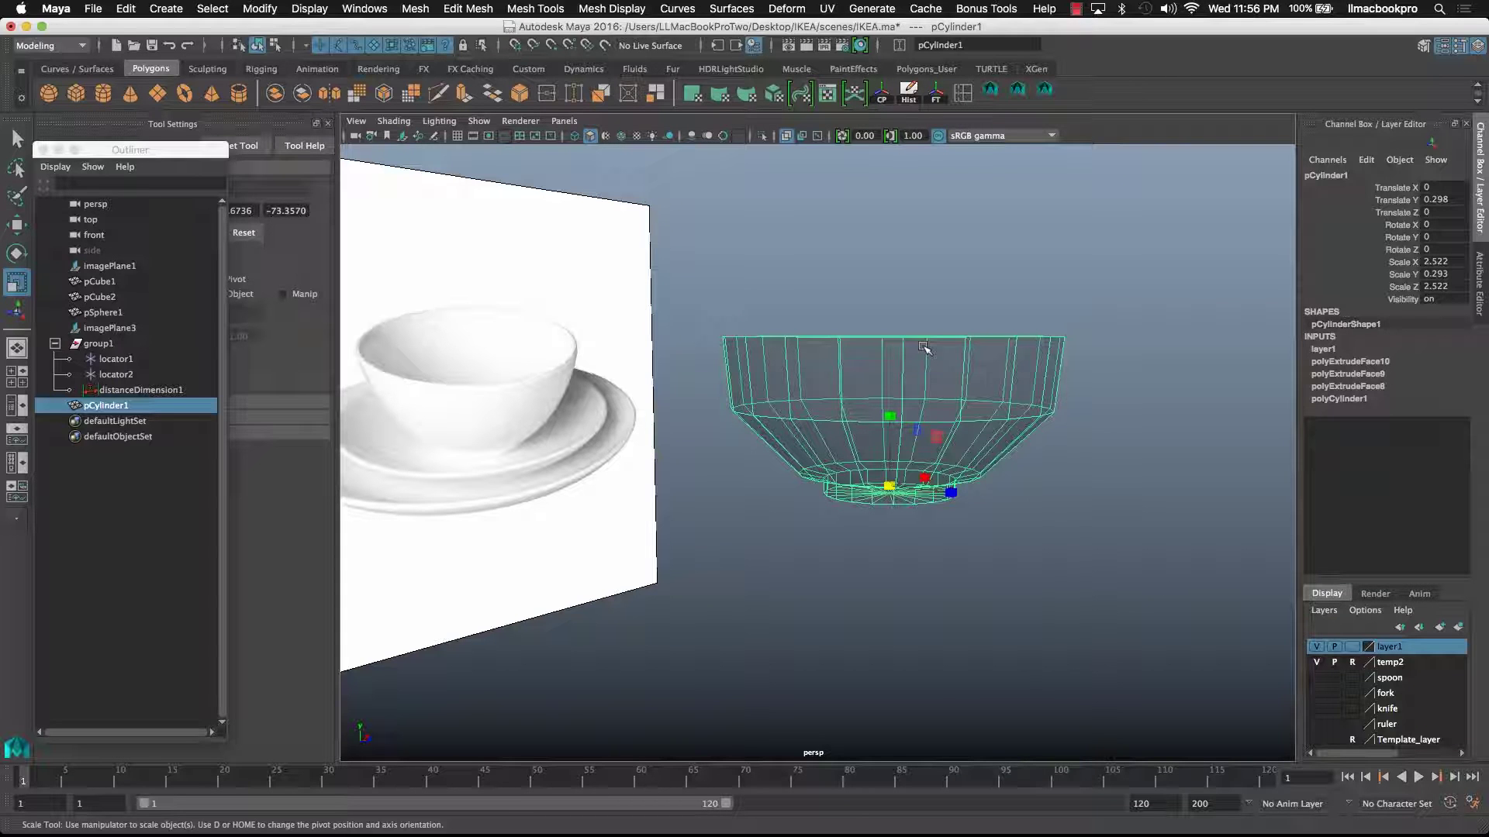
- Duplicate the bowl and hide layer1, which holds both bowls
{"action": "key", "text": "super+d"}
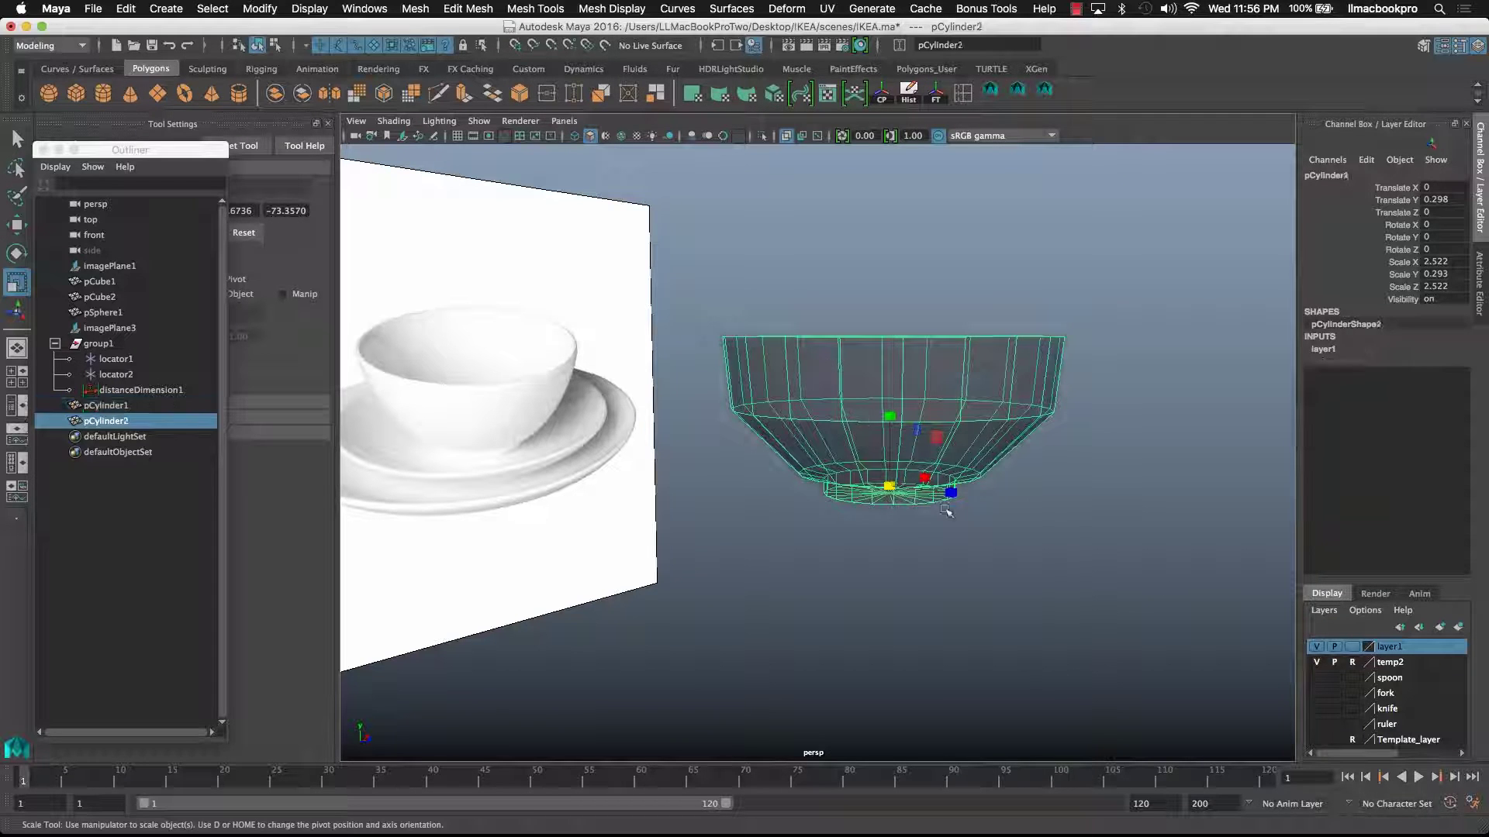
{"action": "left_click", "coordinate": [1315, 647]}
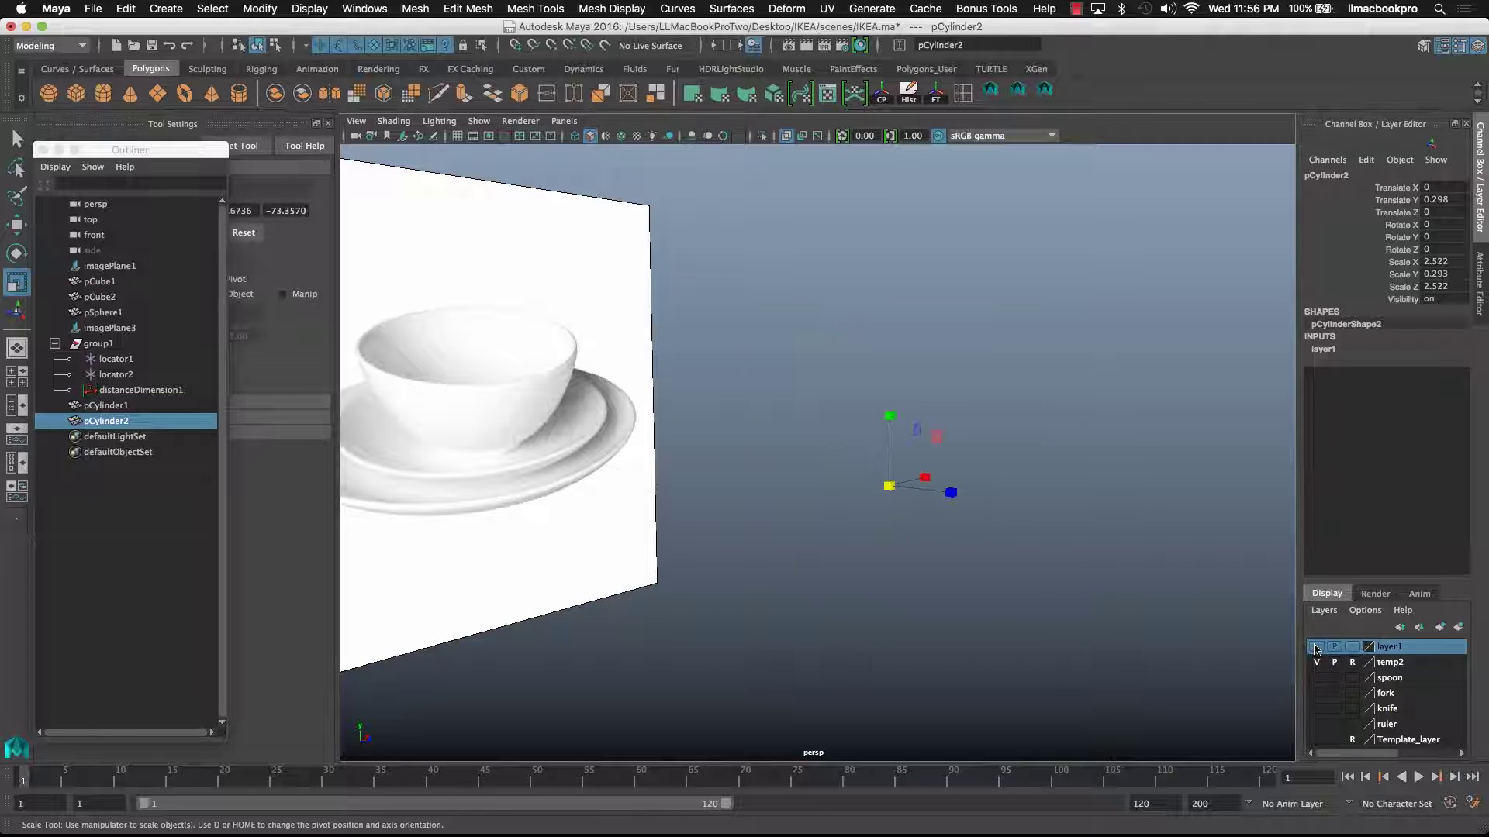
{"action": "left_click", "coordinate": [1315, 646]}
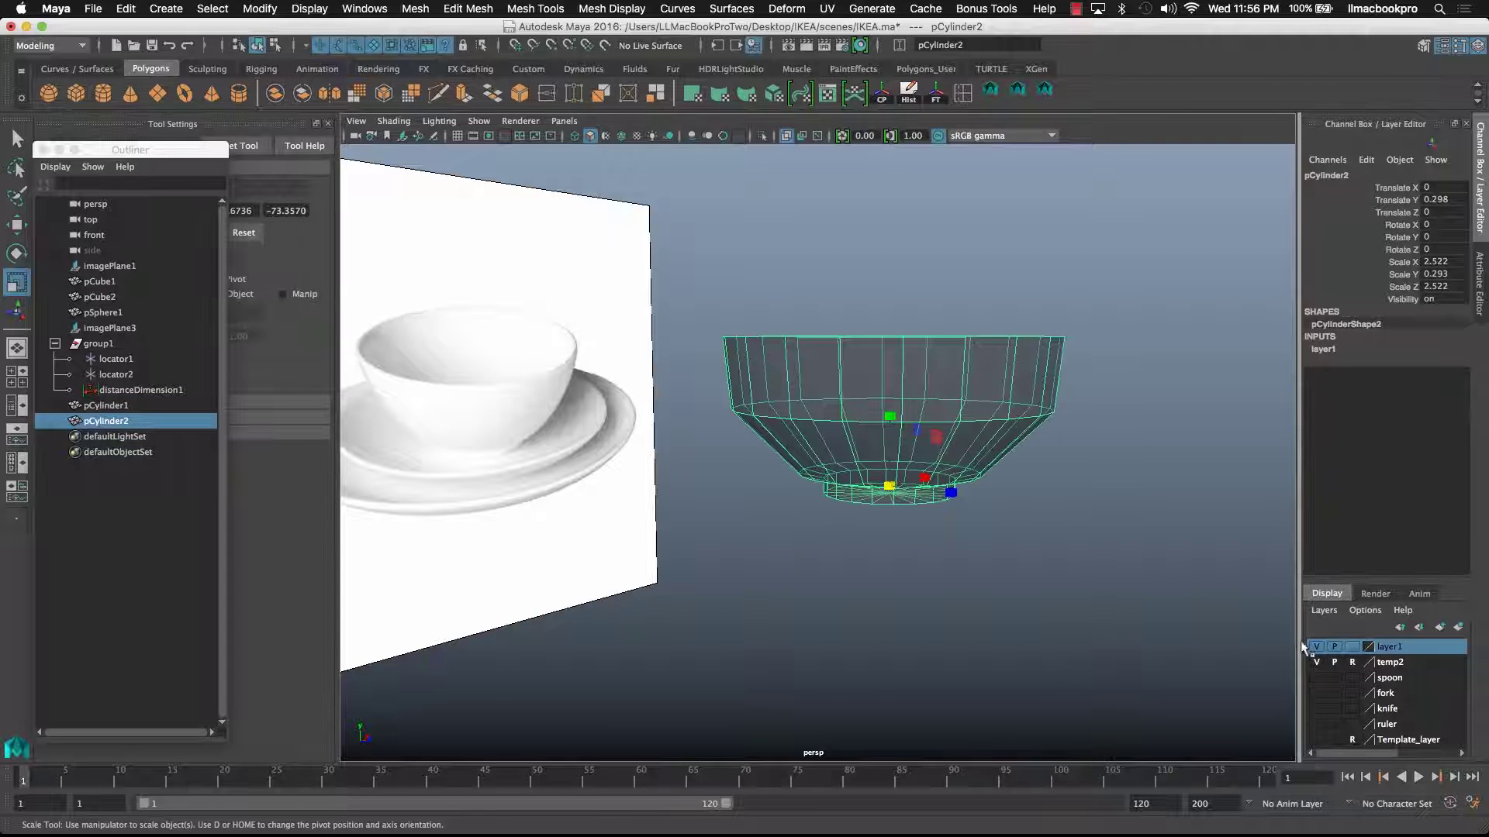
{"action": "left_click", "coordinate": [1316, 647]}
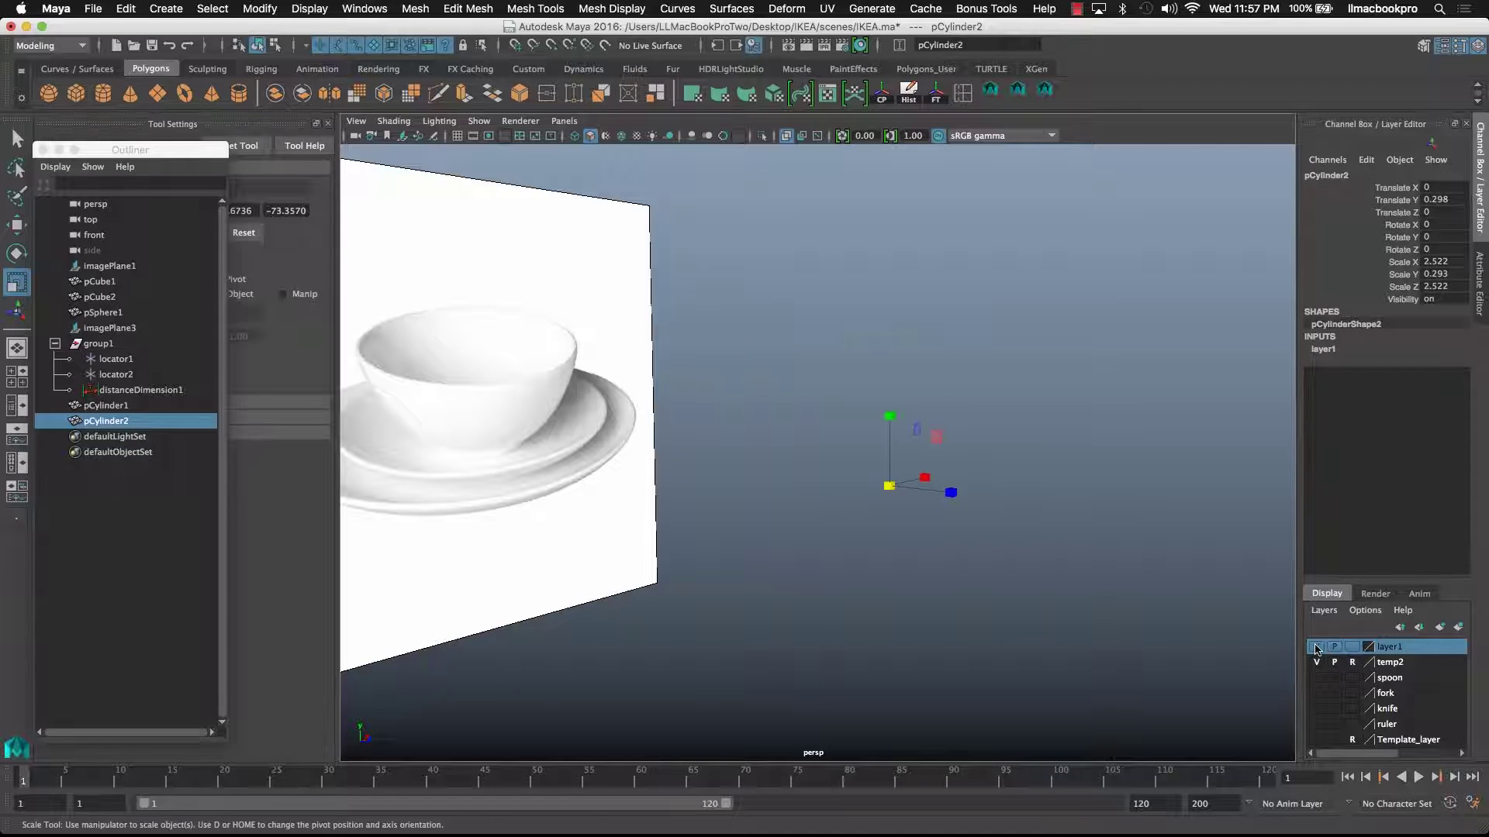
- Select the original bowl, pCylinder1, and remove it from layer1 so only the duplicate stays on the hidden layer
{"action": "left_click", "coordinate": [130, 408]}
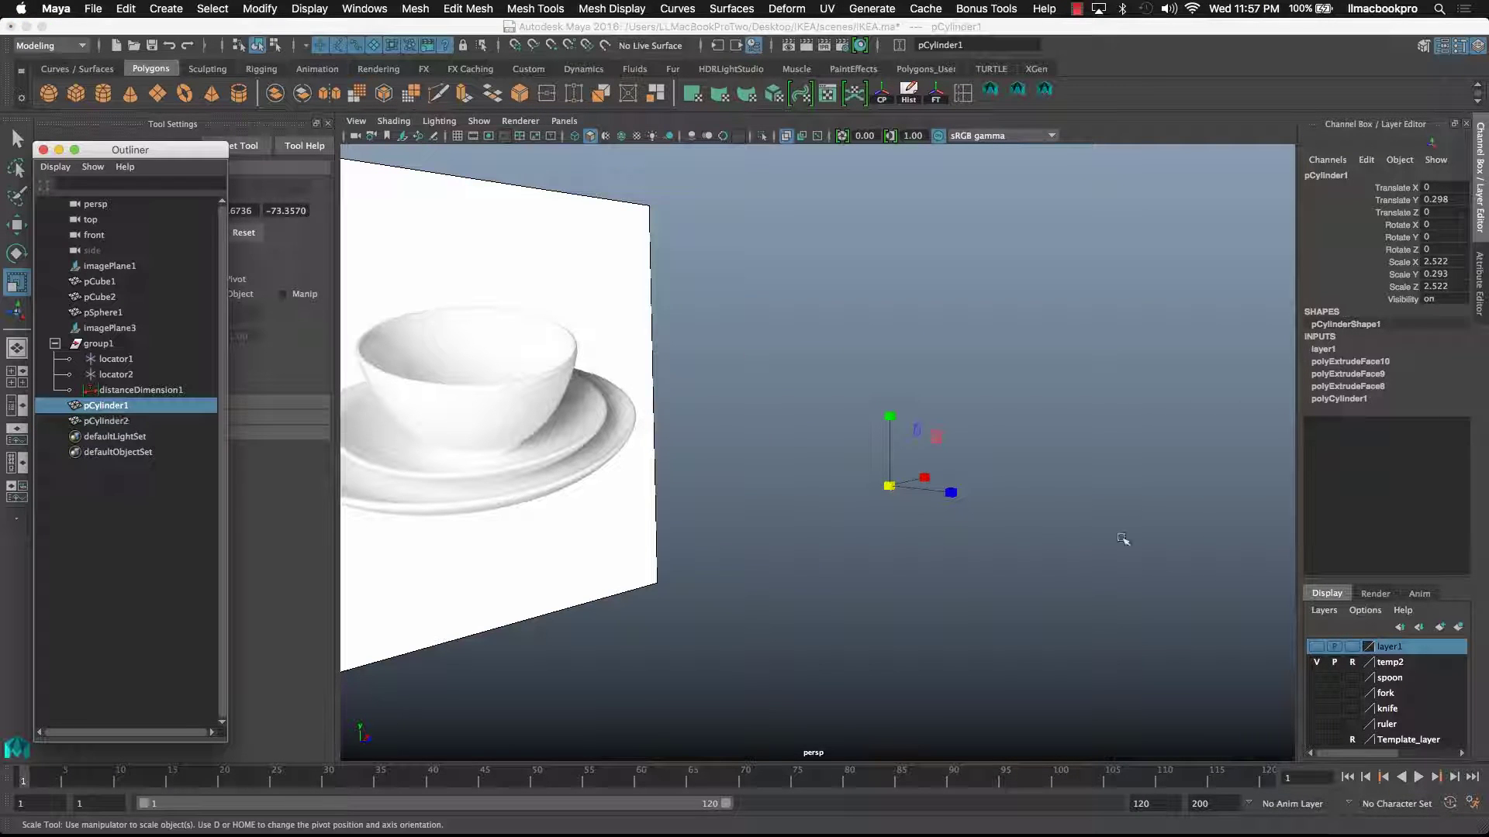
{"action": "right_click", "coordinate": [1421, 648]}
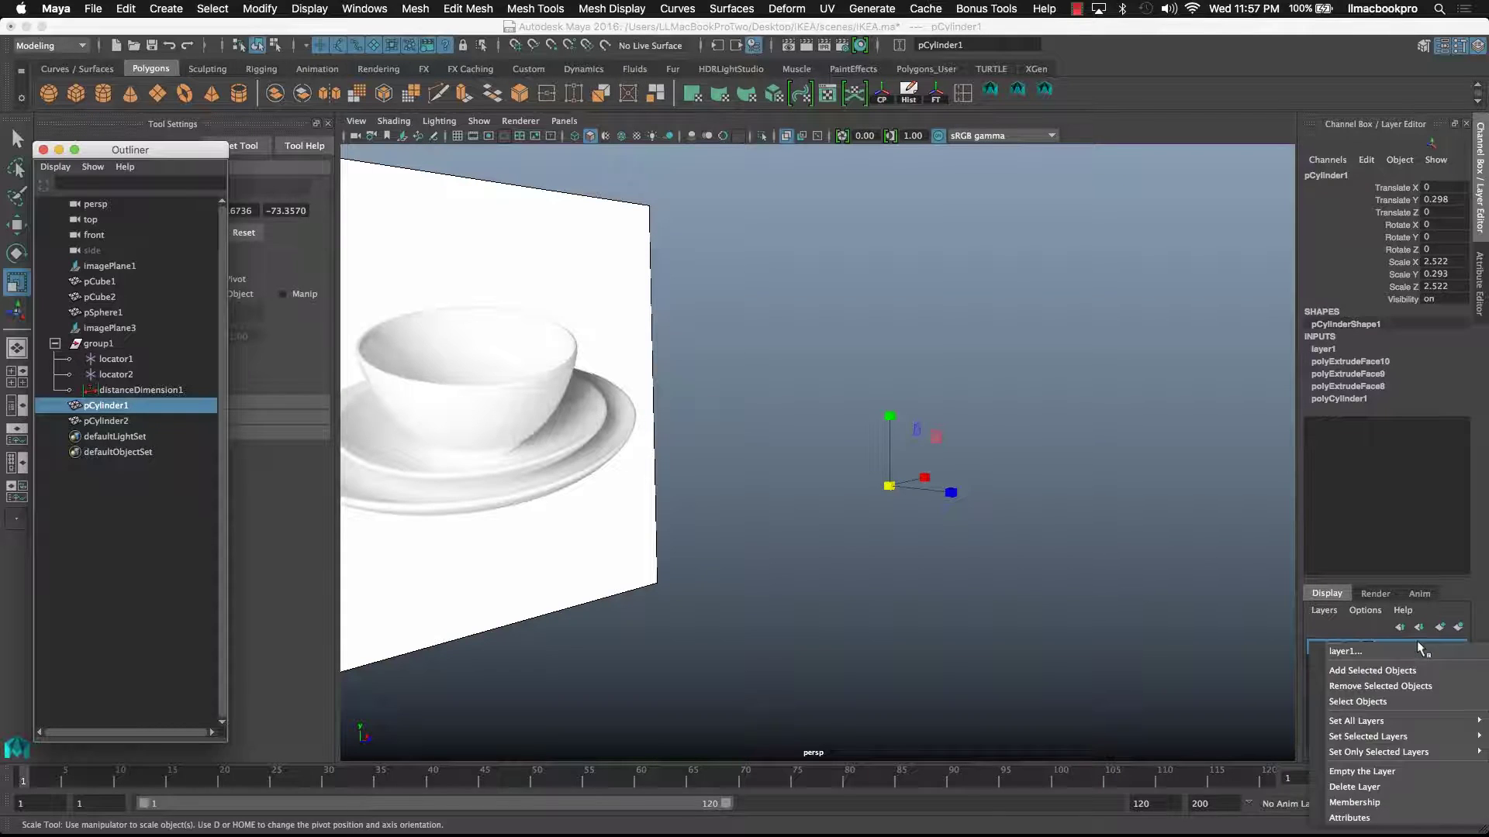
{"action": "left_click", "coordinate": [1425, 694]}
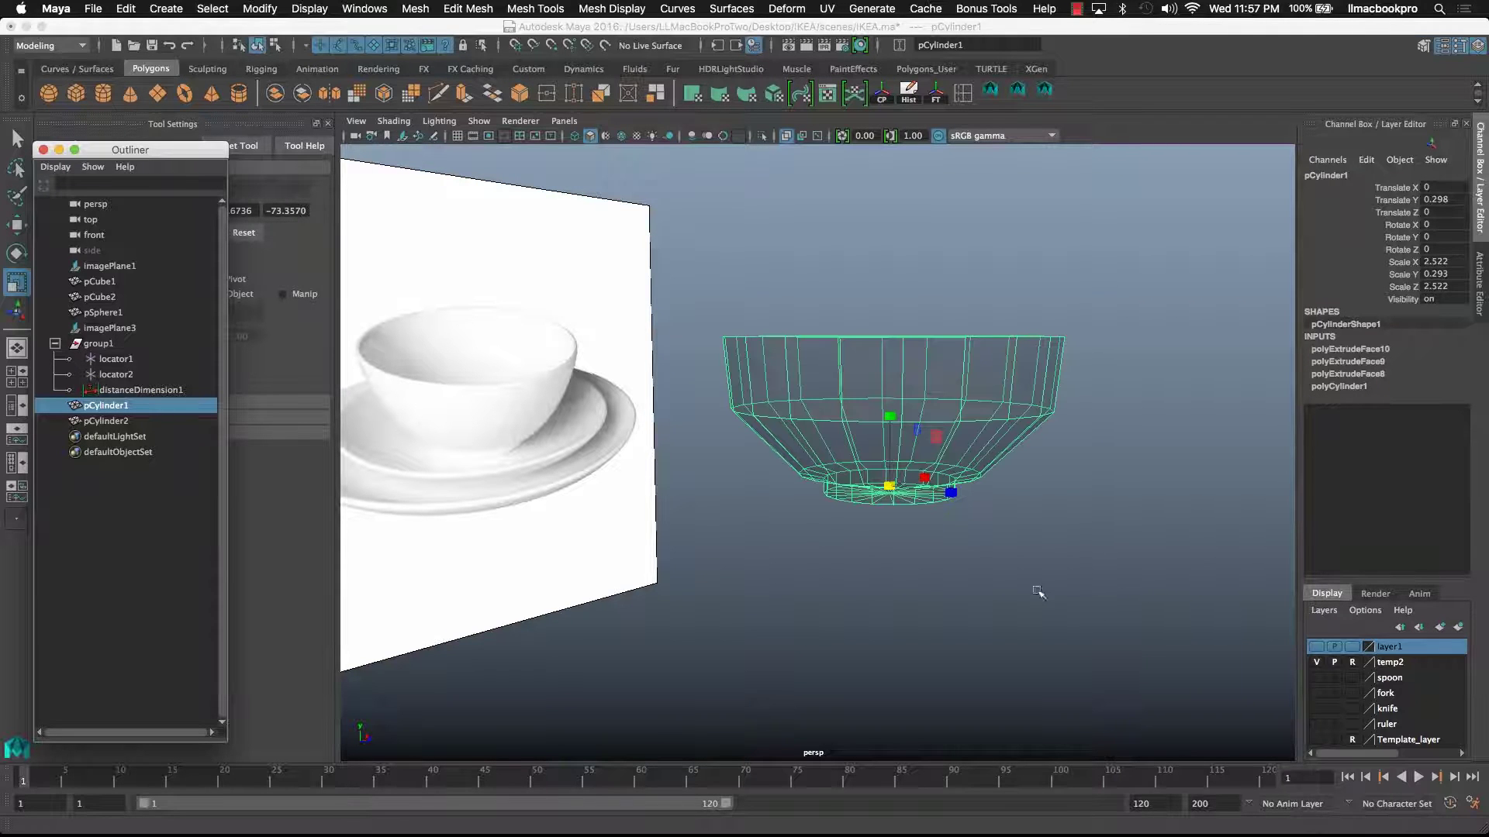
{"action": "left_click", "coordinate": [124, 421]}
{"action": "left_click", "coordinate": [124, 405]}
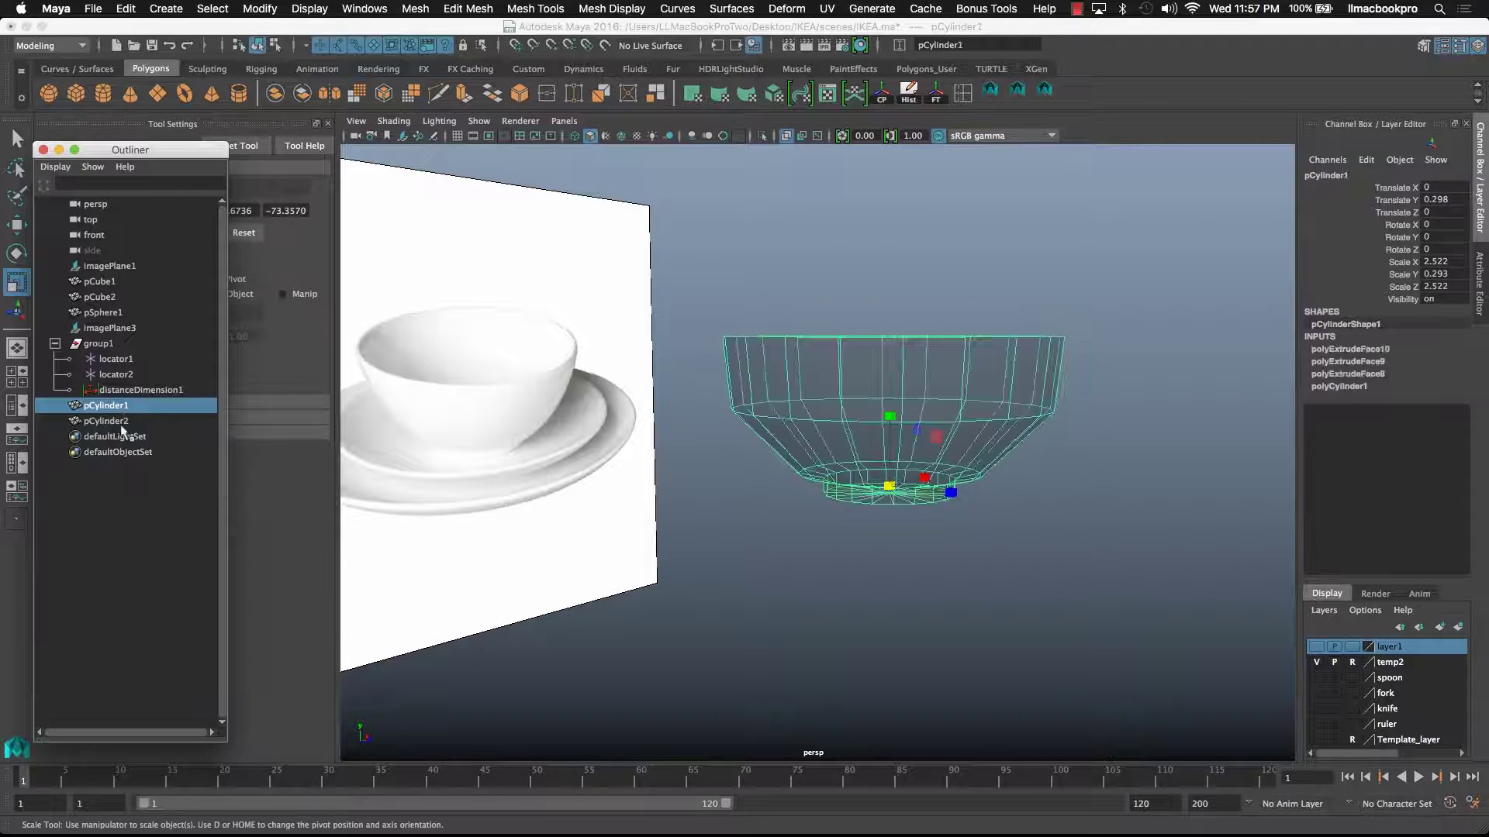
{"action": "left_click", "coordinate": [128, 421]}
{"action": "left_click", "coordinate": [124, 405]}
{"action": "left_click_drag", "start_coordinate": [1063, 514], "coordinate": [1004, 518], "text": "alt"}
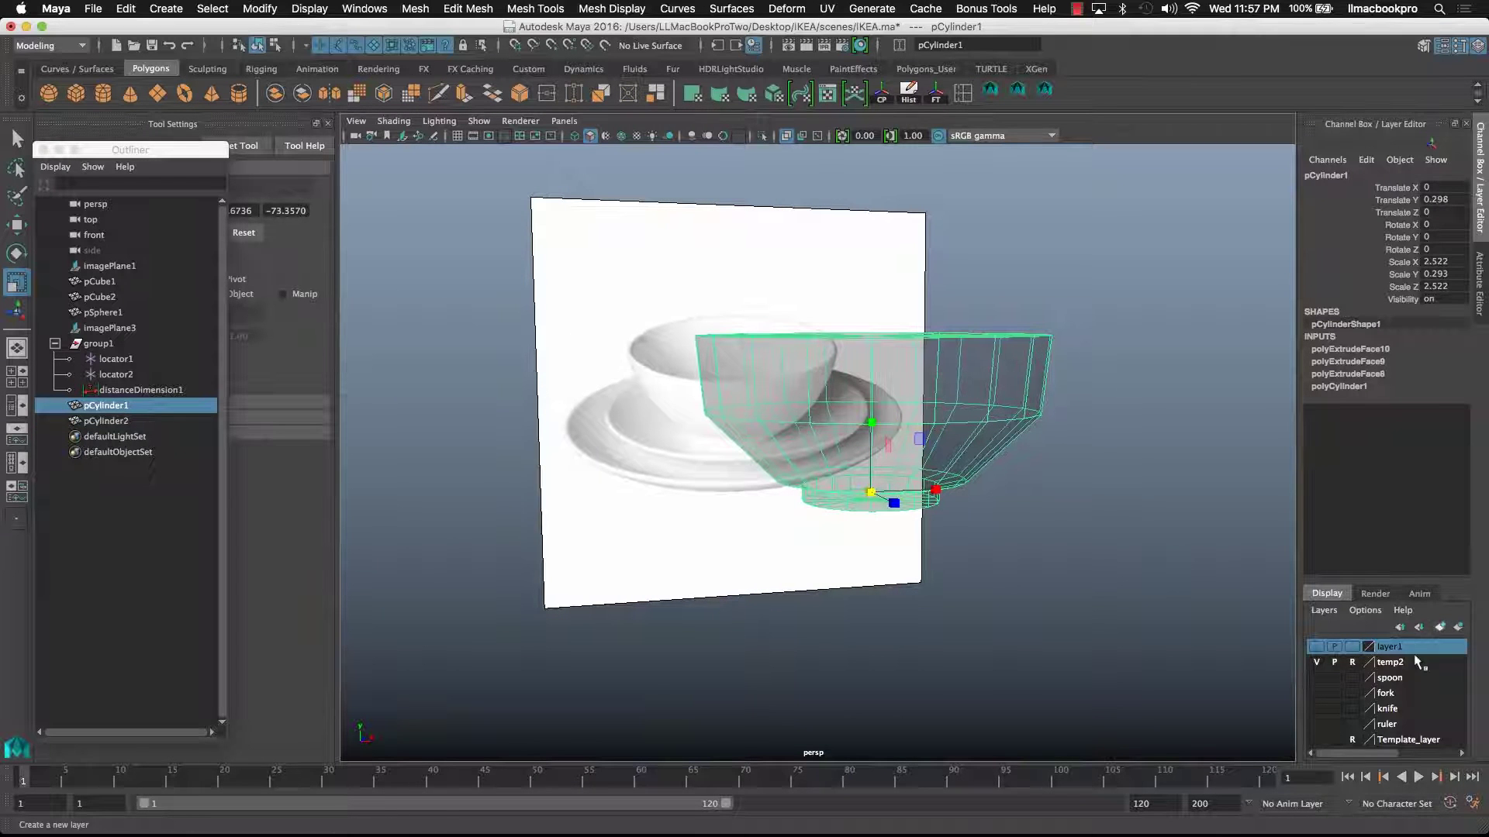
- Rename the display layer layer1 as plate
{"action": "double_click", "coordinate": [1388, 646]}
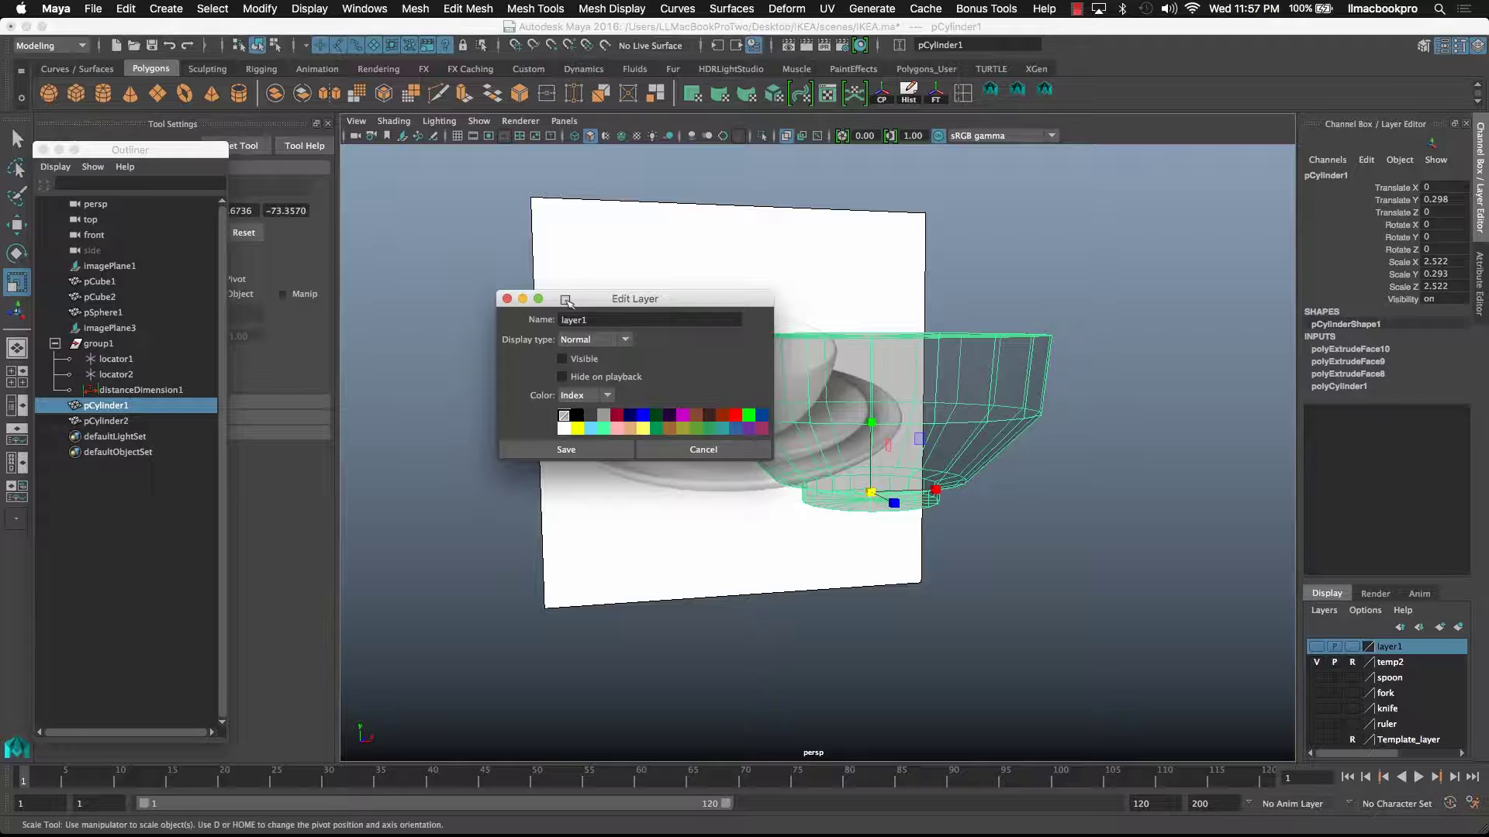
{"action": "left_click_drag", "start_coordinate": [617, 304], "coordinate": [472, 186]}
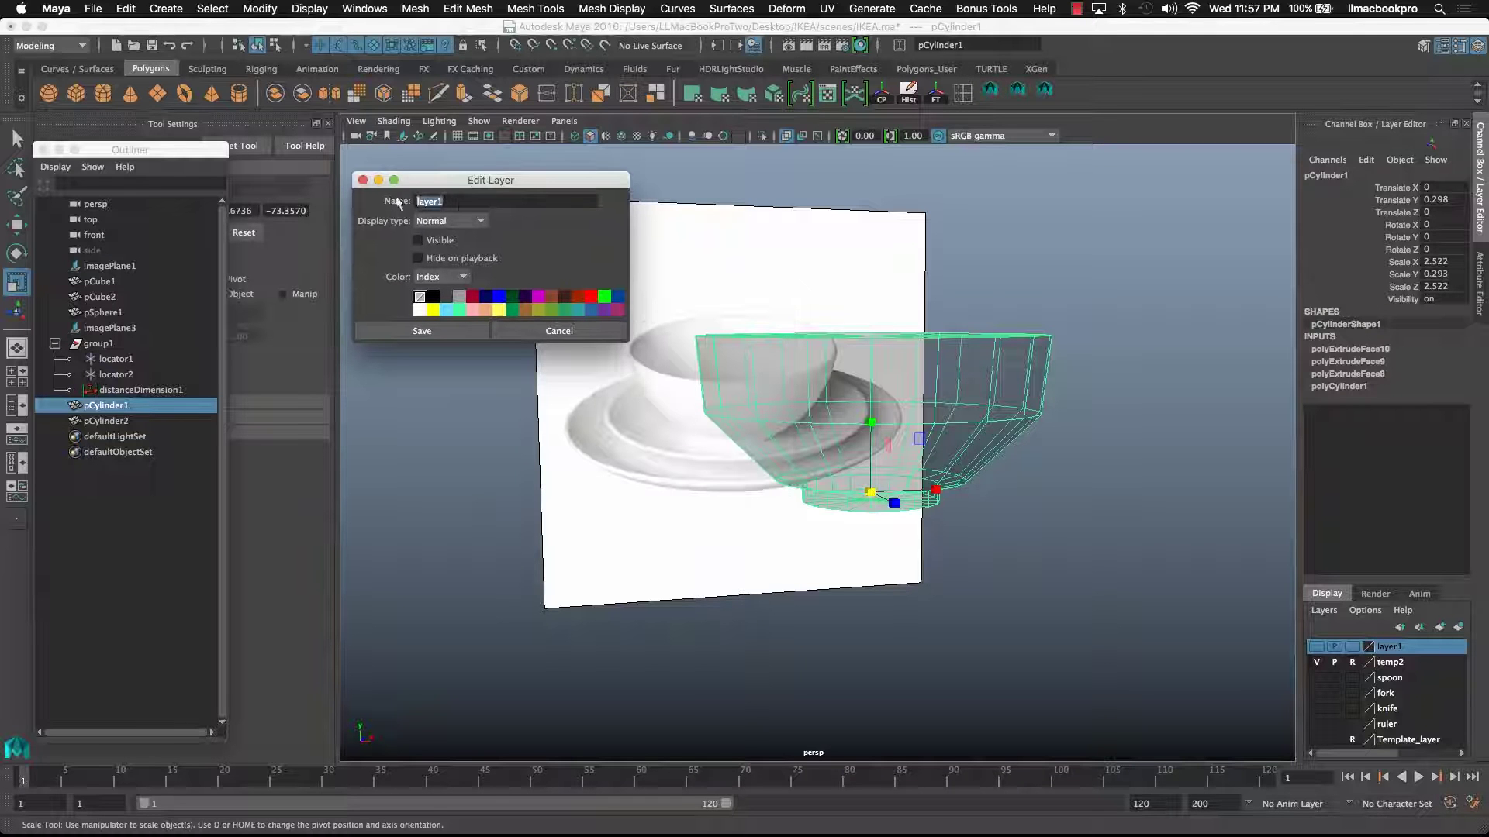
{"action": "key", "text": "BackSpace"}
{"action": "type", "text": "plate"}
{"action": "left_click", "coordinate": [409, 331]}
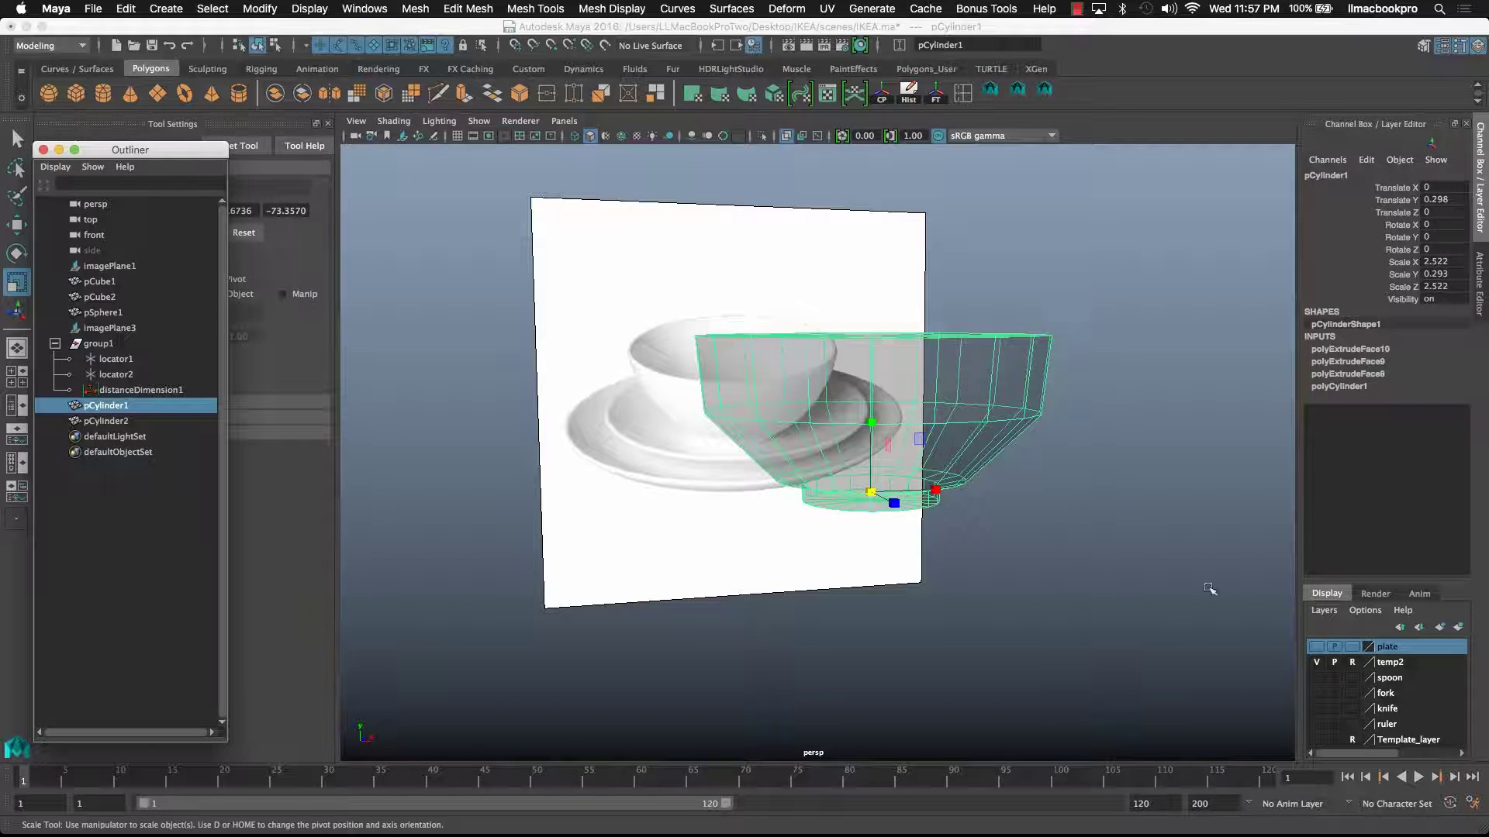
- Convert the original bowl's top centre vertex to its surrounding cap faces, extrude them and scale them to 0.967 to form the rim
{"action": "left_click_drag", "start_coordinate": [936, 477], "coordinate": [735, 431], "text": "alt"}
{"action": "right_click_drag", "start_coordinate": [735, 431], "coordinate": [751, 439]}
{"action": "left_click", "coordinate": [776, 456]}
{"action": "left_click_drag", "start_coordinate": [776, 456], "coordinate": [816, 505], "text": "alt"}
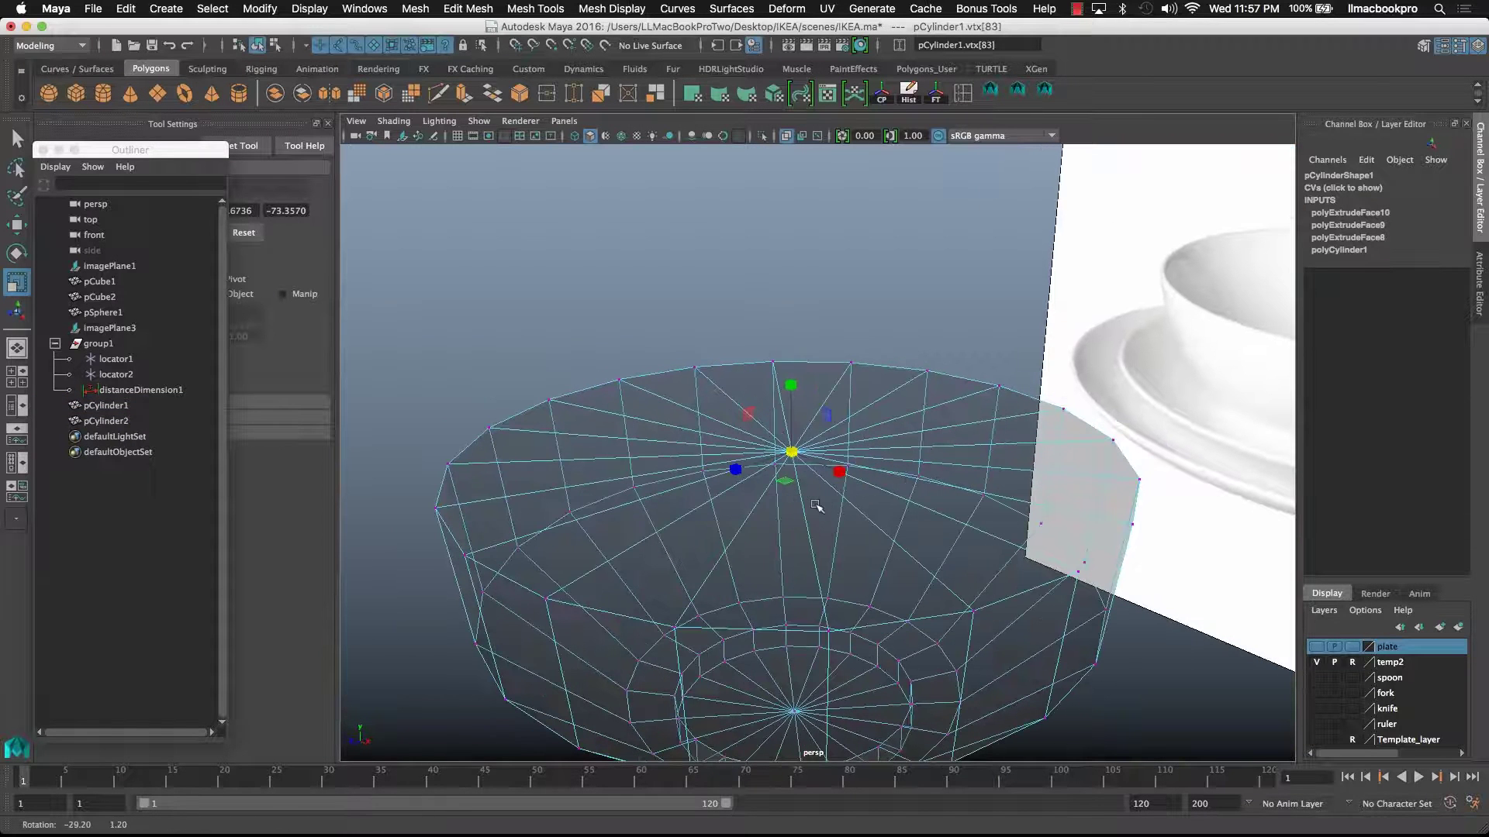
{"action": "right_click", "coordinate": [789, 453], "text": "ctrl"}
{"action": "mouse_move", "coordinate": [800, 504]}
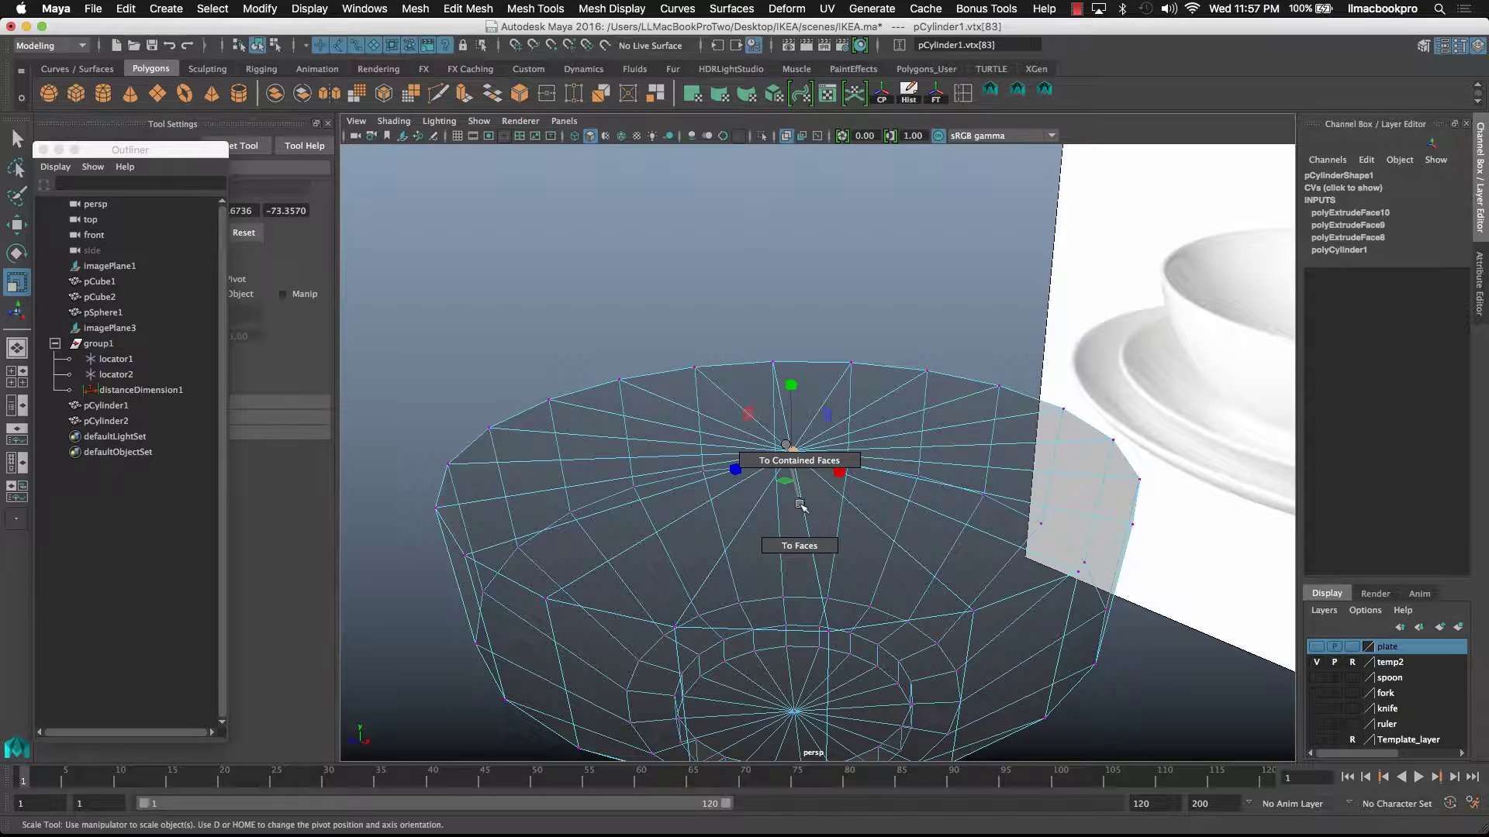
{"action": "left_click", "coordinate": [805, 550]}
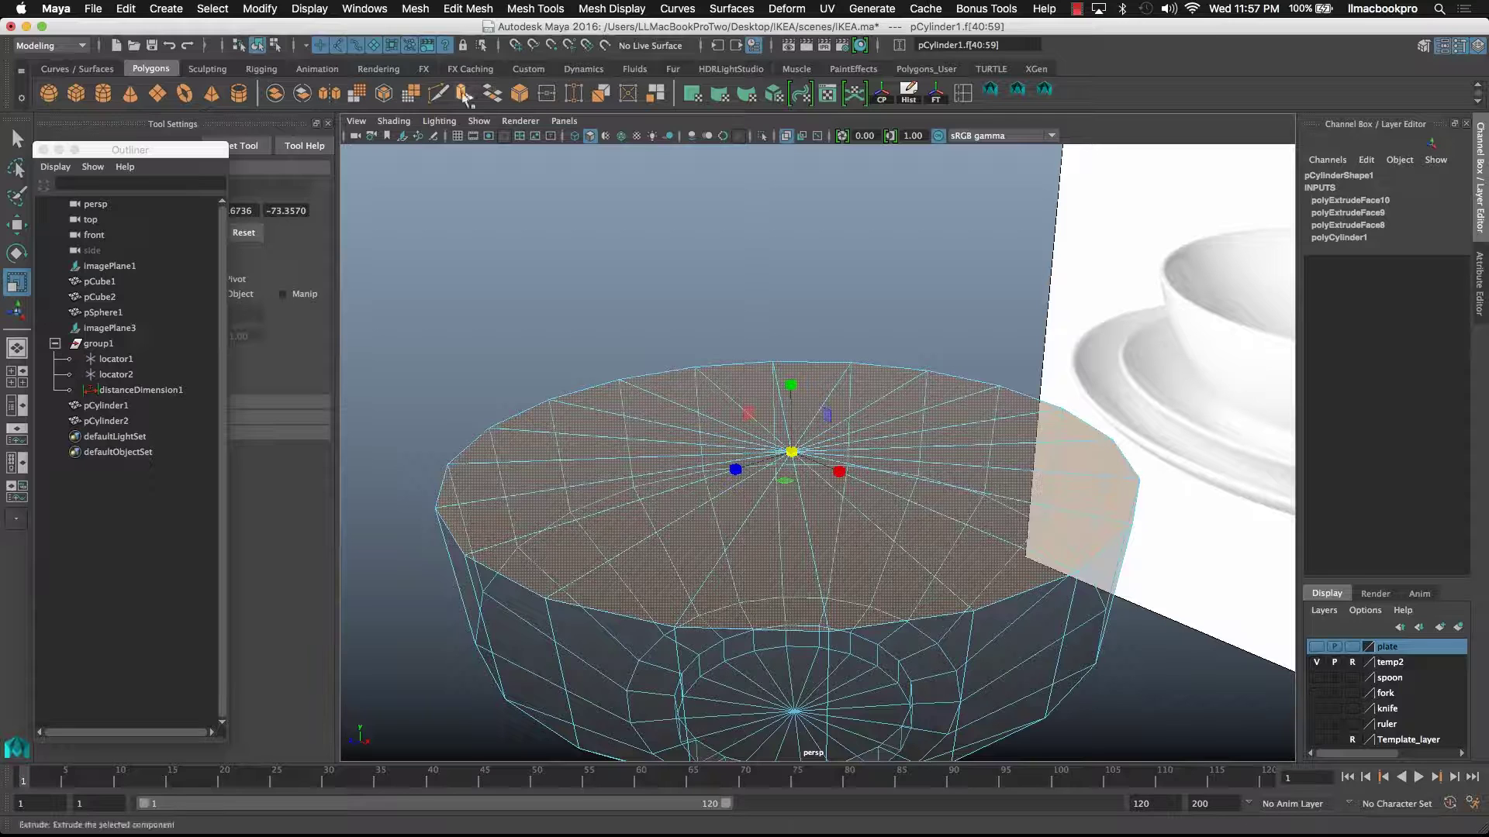
{"action": "left_click", "coordinate": [783, 387]}
{"action": "key", "text": "ctrl+e"}
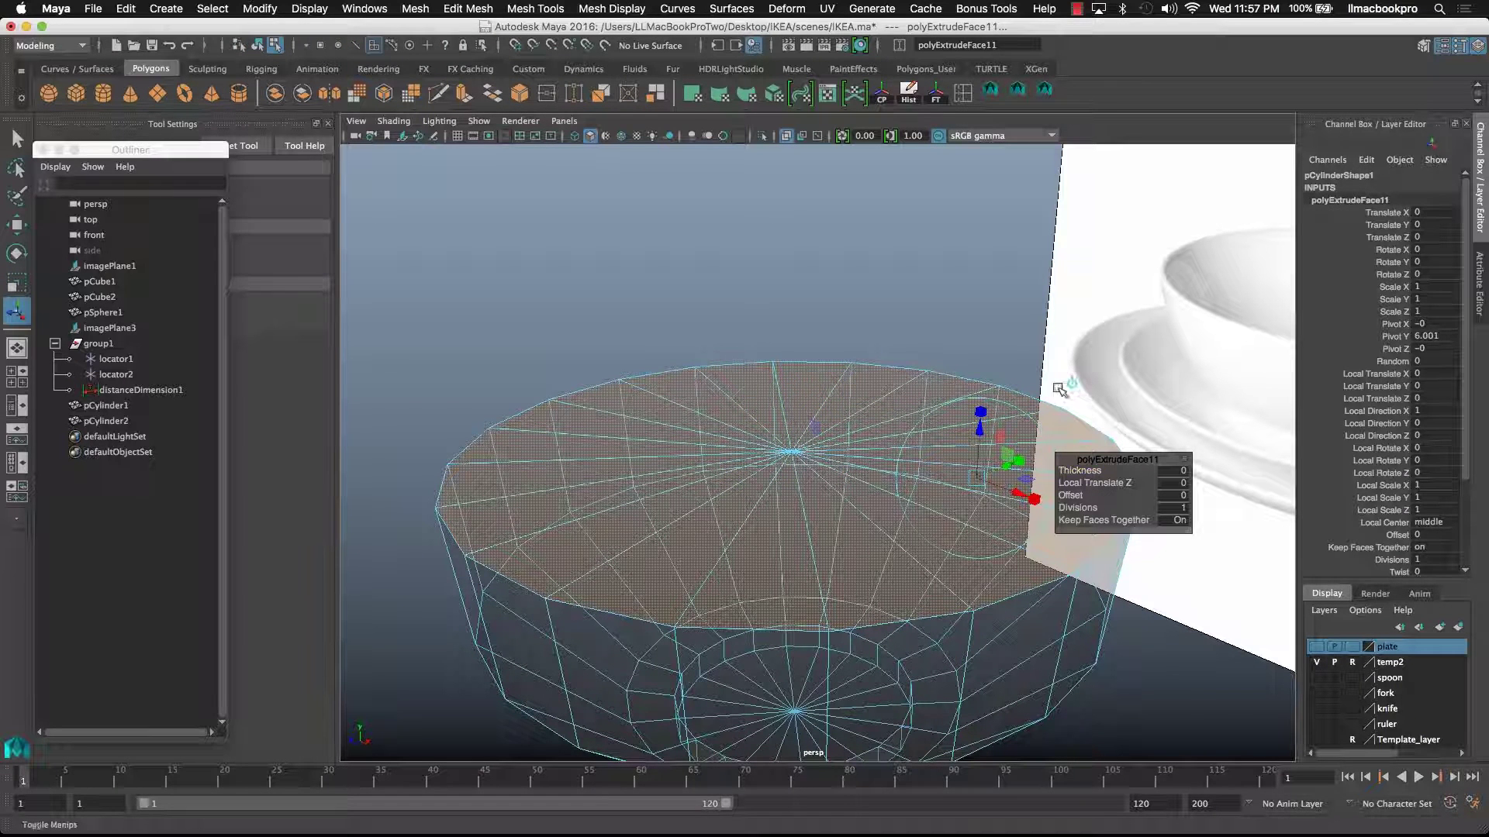
{"action": "left_click", "coordinate": [1056, 385]}
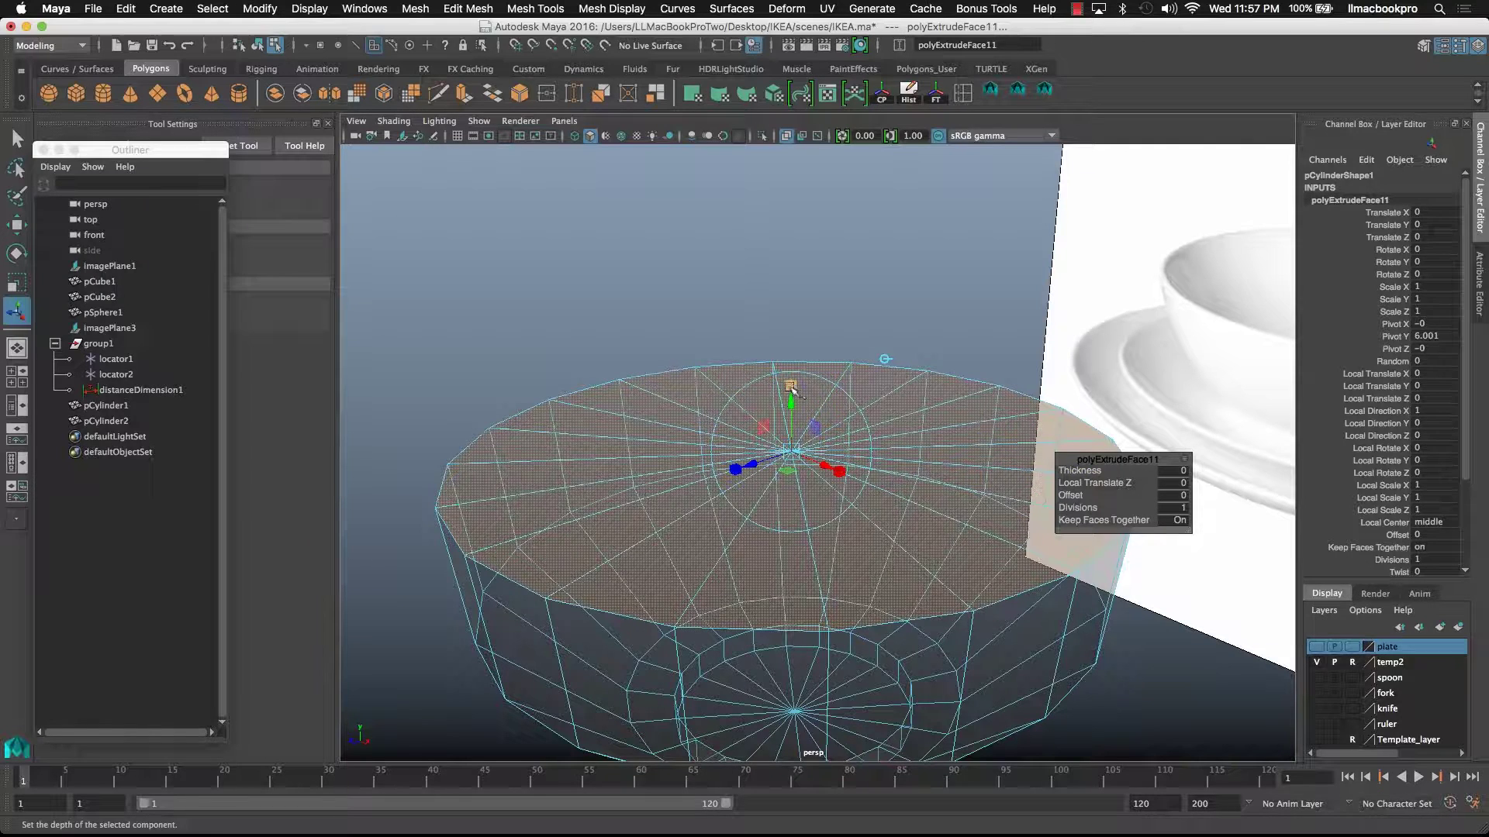
{"action": "left_click_drag", "start_coordinate": [791, 451], "coordinate": [756, 394]}
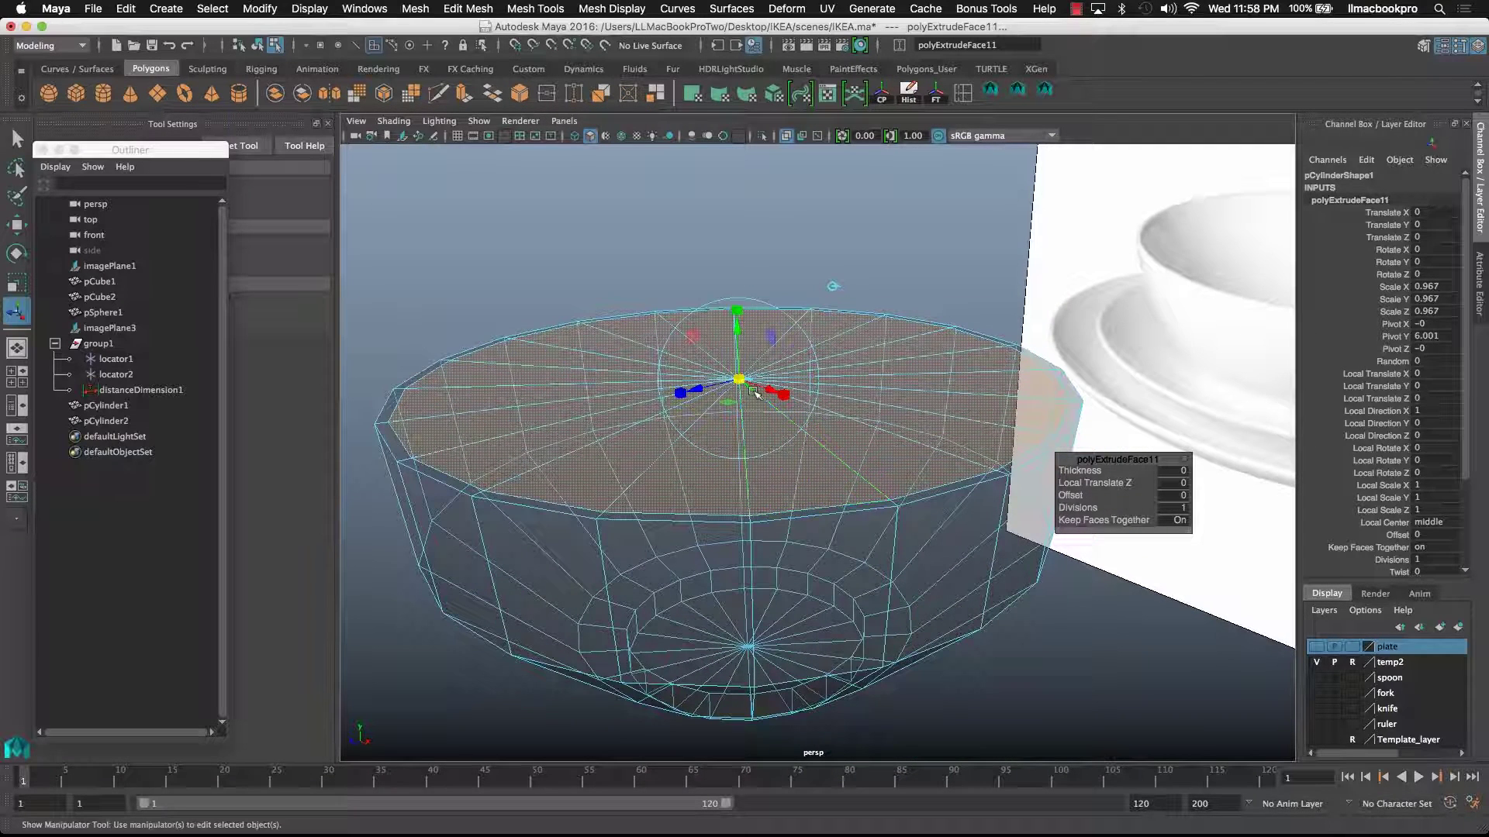
- Extrude the cap faces about 2.68 units down into the bowl and scale them in slightly to follow the outer wall
{"action": "key", "text": "ctrl+e"}
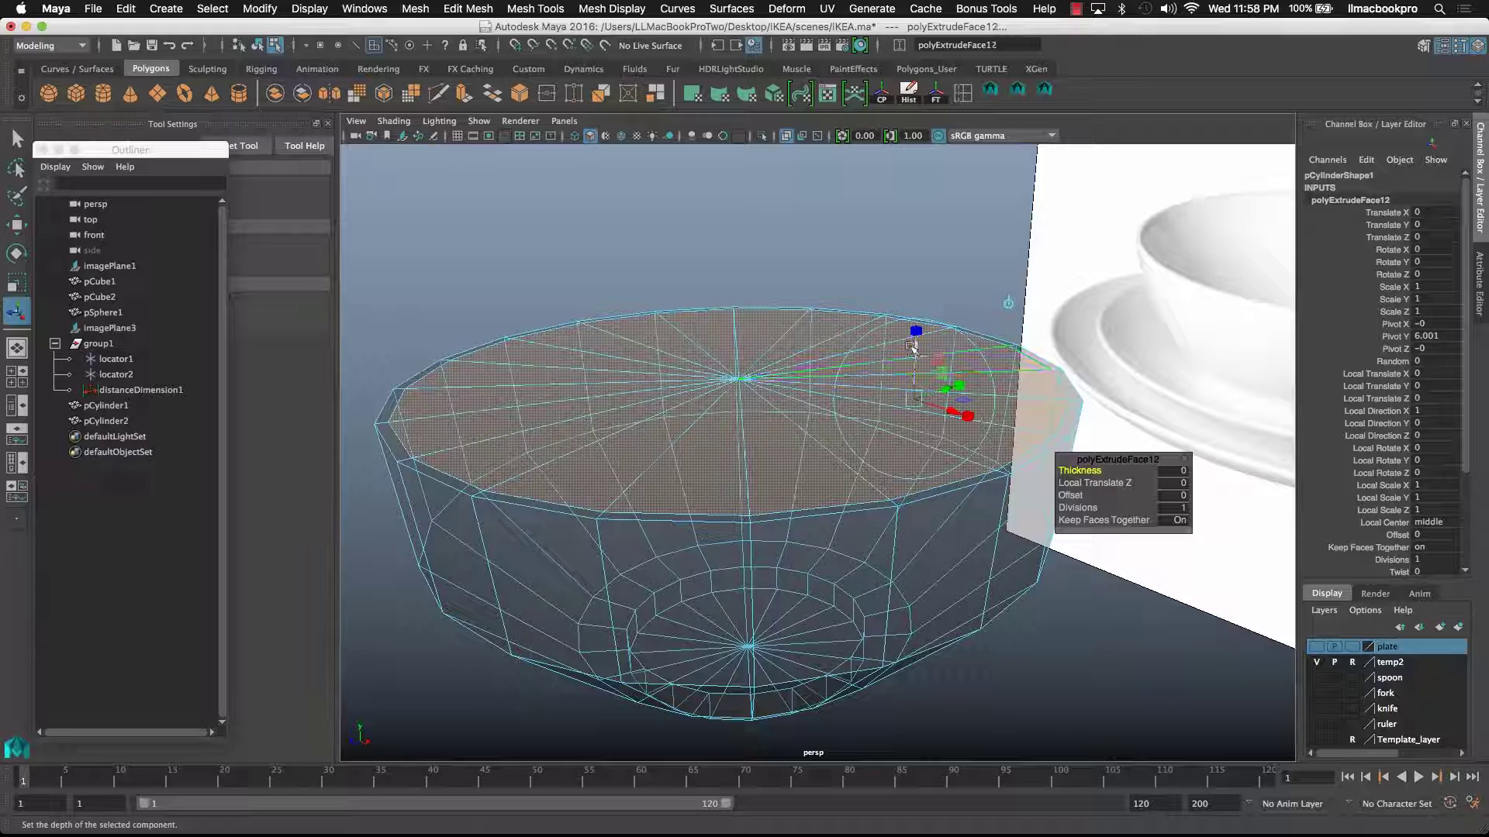
{"action": "left_click_drag", "start_coordinate": [913, 347], "coordinate": [910, 492]}
{"action": "key", "text": "space"}
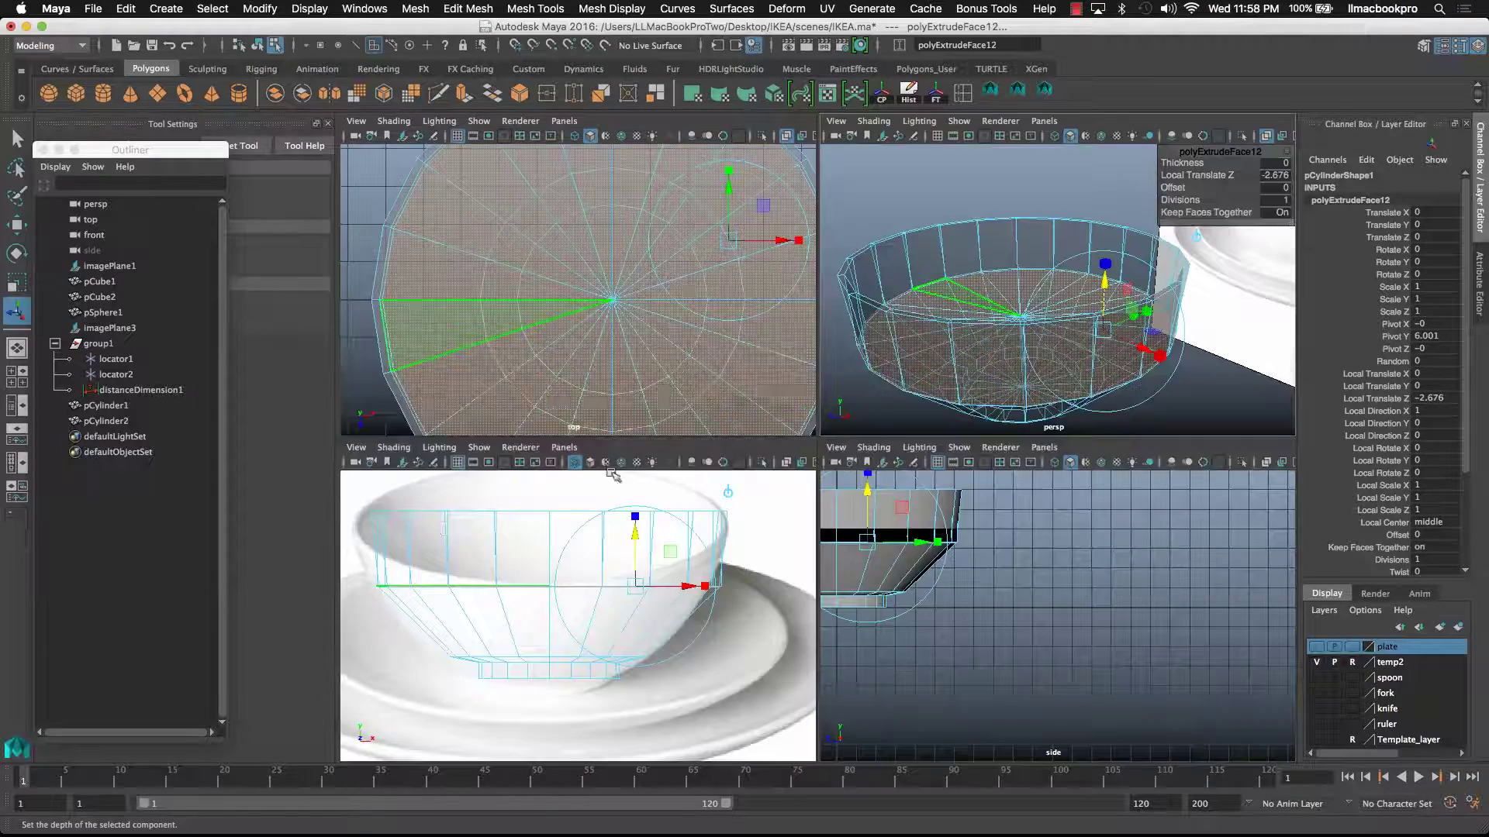
{"action": "key", "text": "space"}
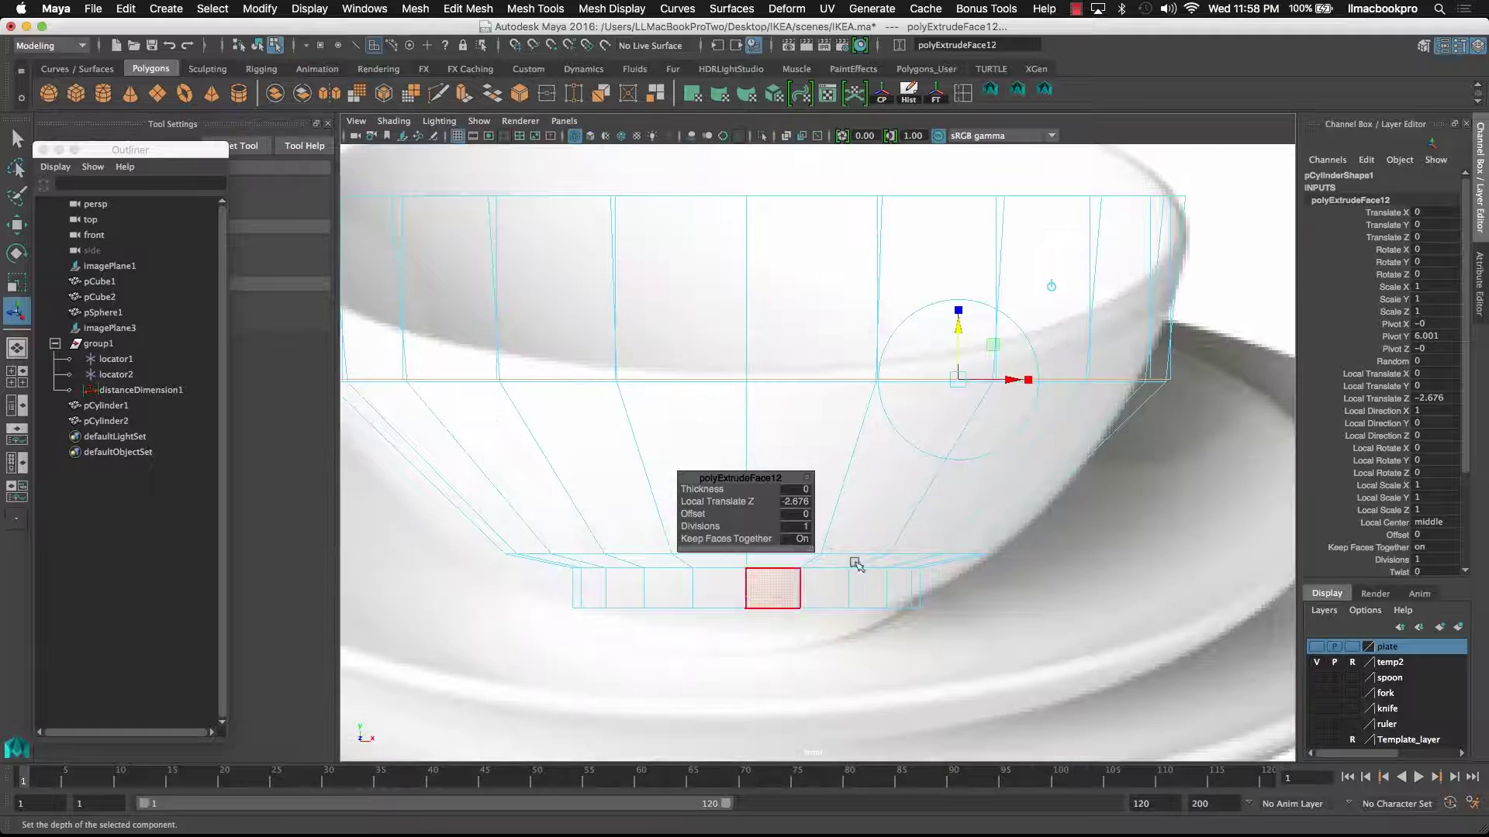
{"action": "middle_click_drag", "start_coordinate": [970, 629], "coordinate": [1010, 657], "text": "alt"}
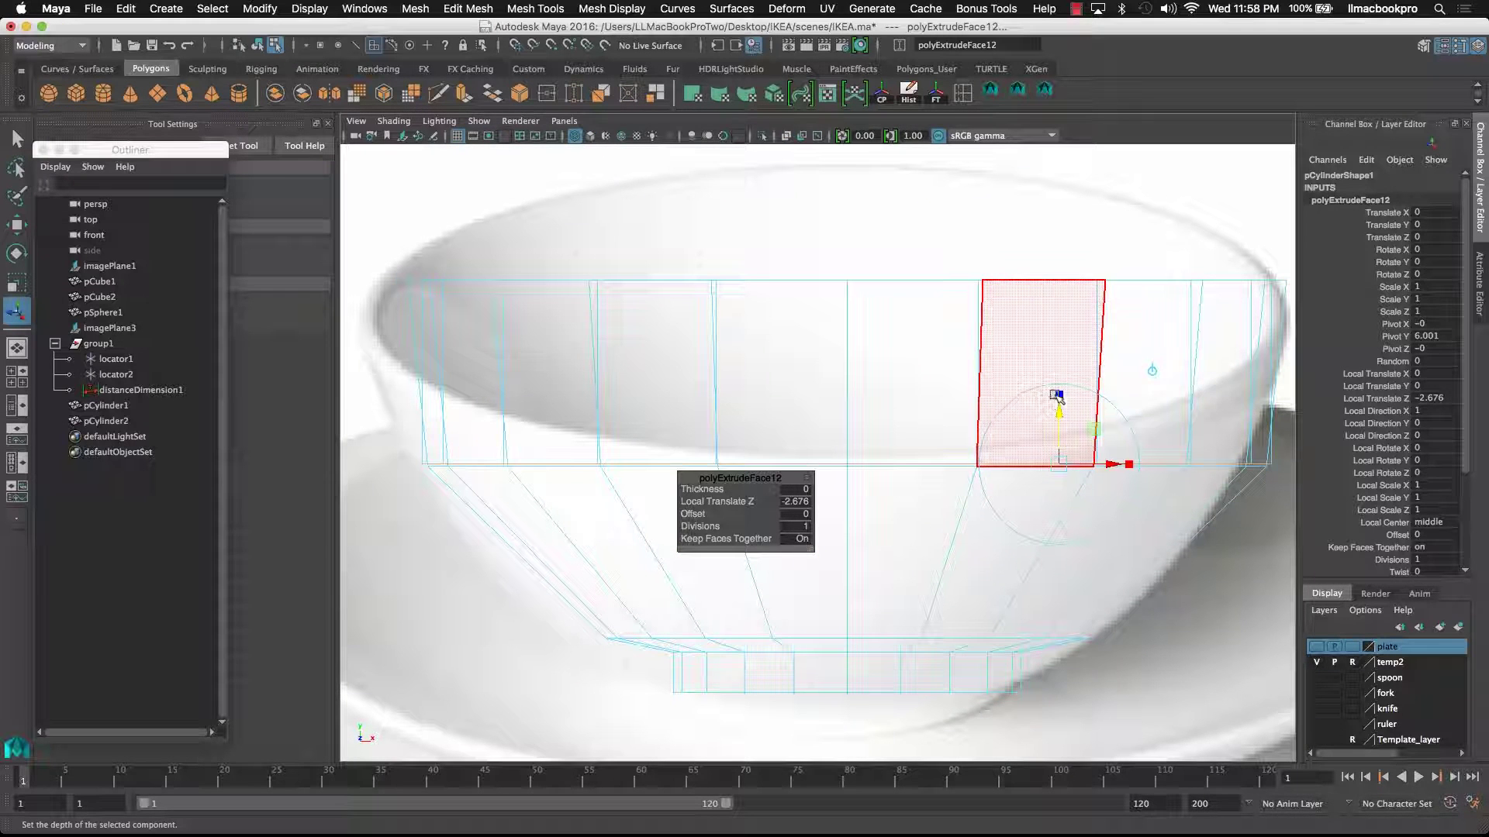
{"action": "left_click", "coordinate": [1056, 402]}
{"action": "left_click_drag", "start_coordinate": [1059, 469], "coordinate": [1051, 468]}
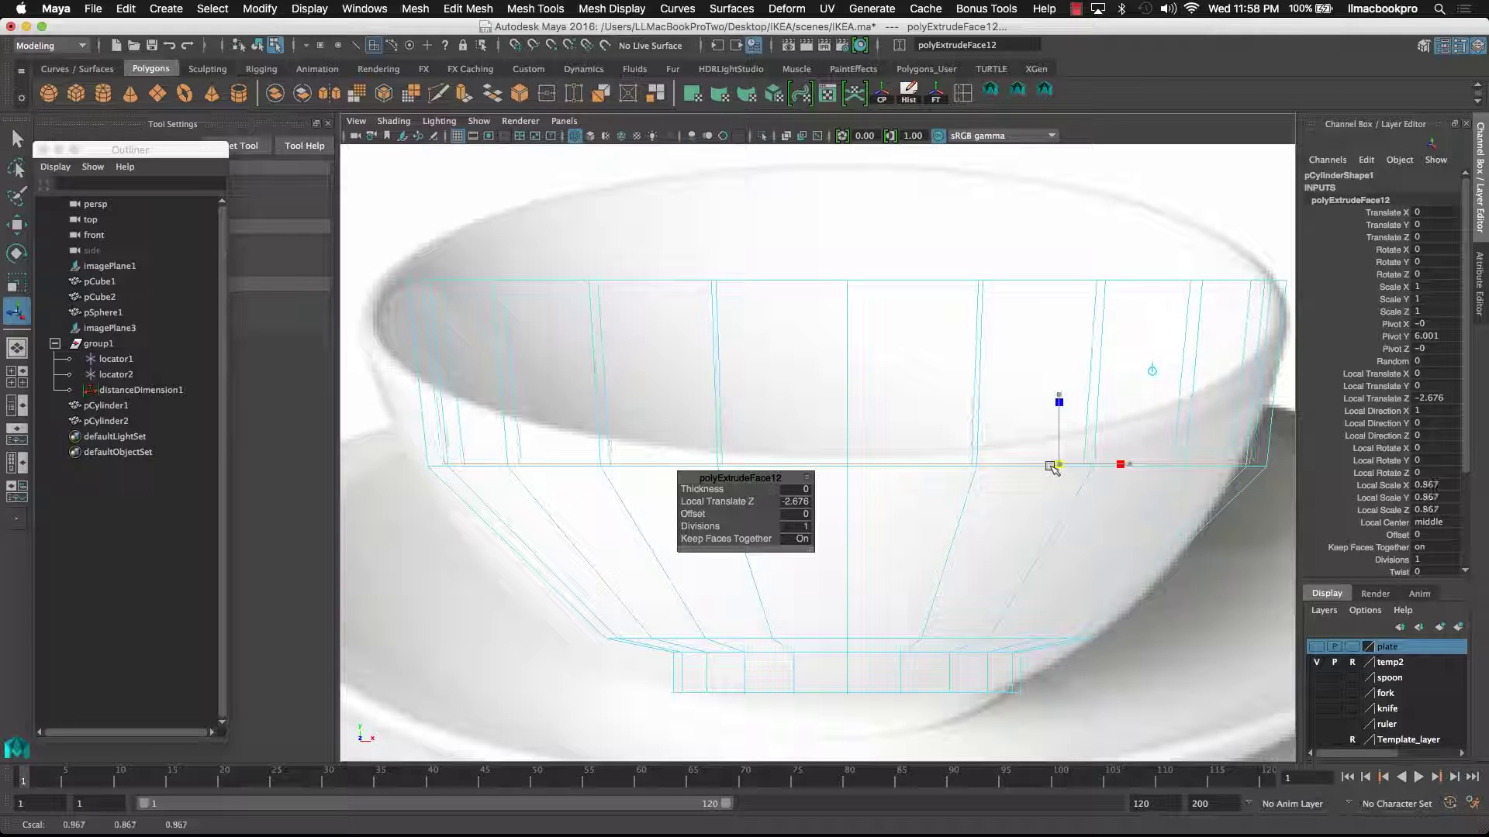
{"action": "mouse_move", "coordinate": [1005, 477]}
{"action": "middle_mouse_down", "text": "alt"}
{"action": "mouse_move", "coordinate": [1013, 452]}
{"action": "mouse_move", "coordinate": [989, 464]}
{"action": "middle_mouse_up", "text": "alt"}
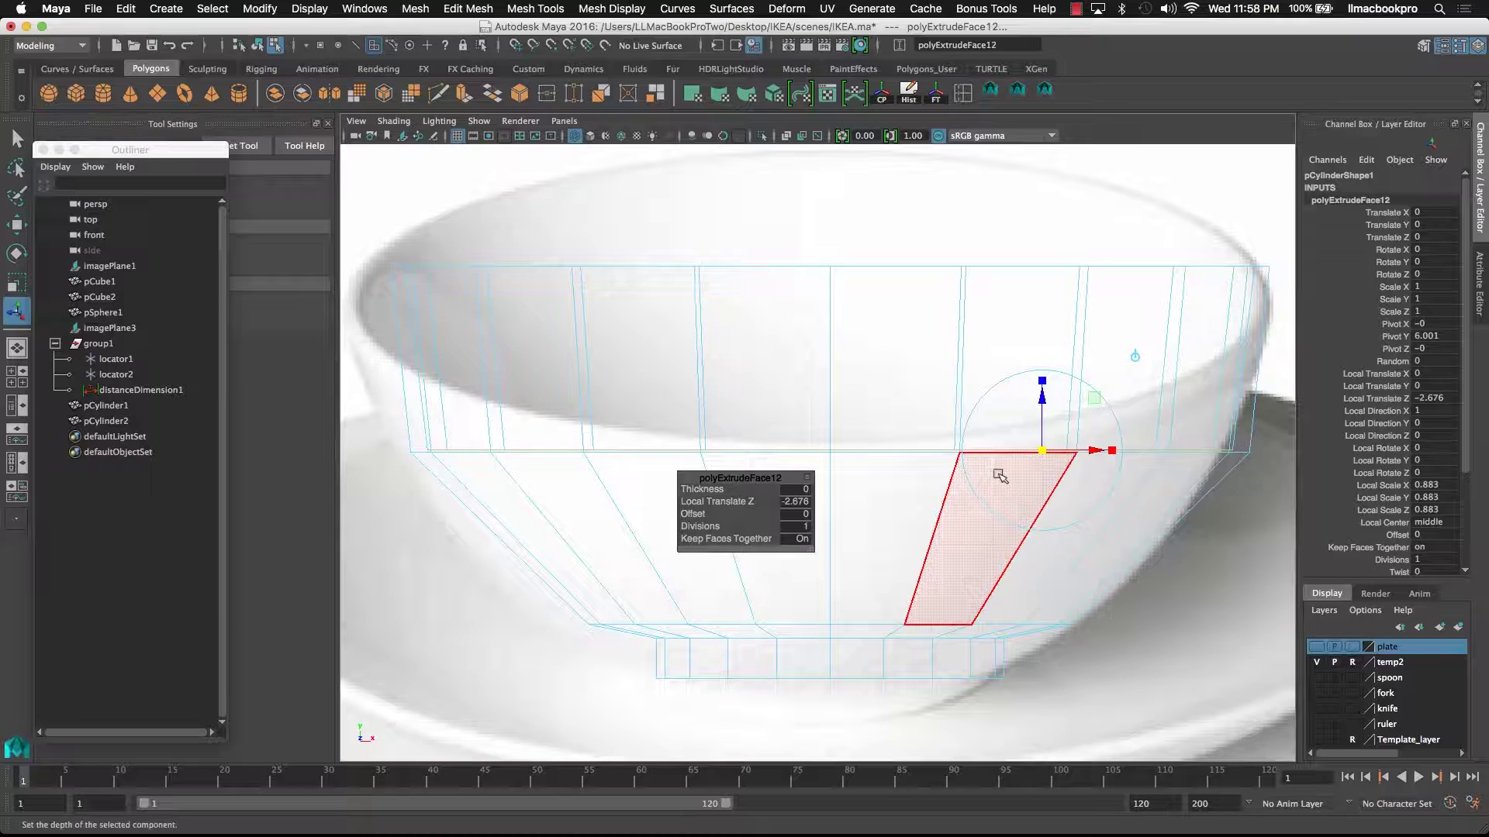
- Extrude the inner faces another 2.44 units or so downward and scale them in to form the bowl's inside floor
{"action": "key", "text": "ctrl+e"}
{"action": "left_click_drag", "start_coordinate": [1029, 398], "coordinate": [1023, 583]}
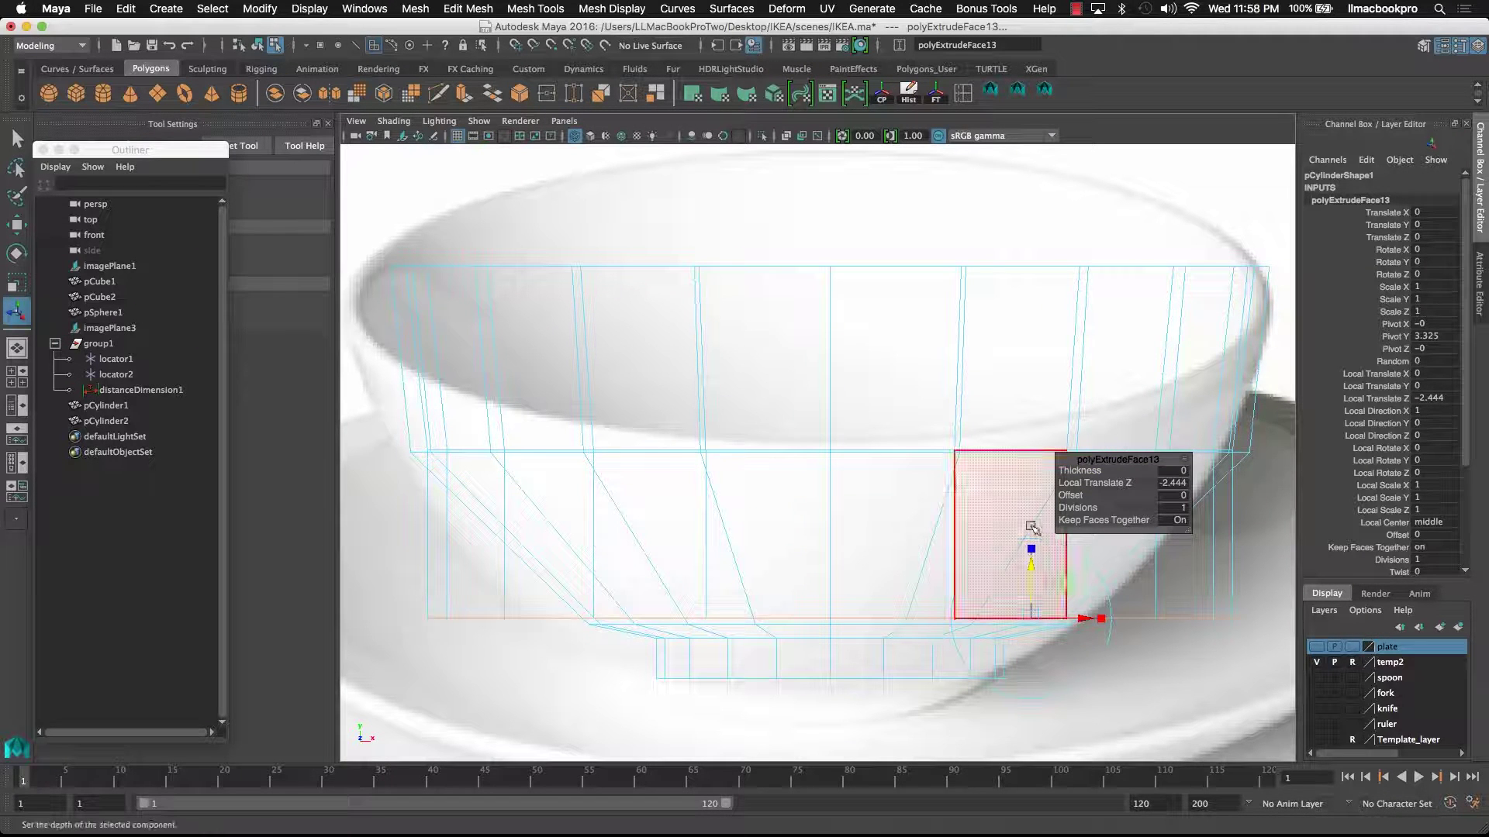
{"action": "left_click_drag", "start_coordinate": [1029, 618], "coordinate": [983, 618]}
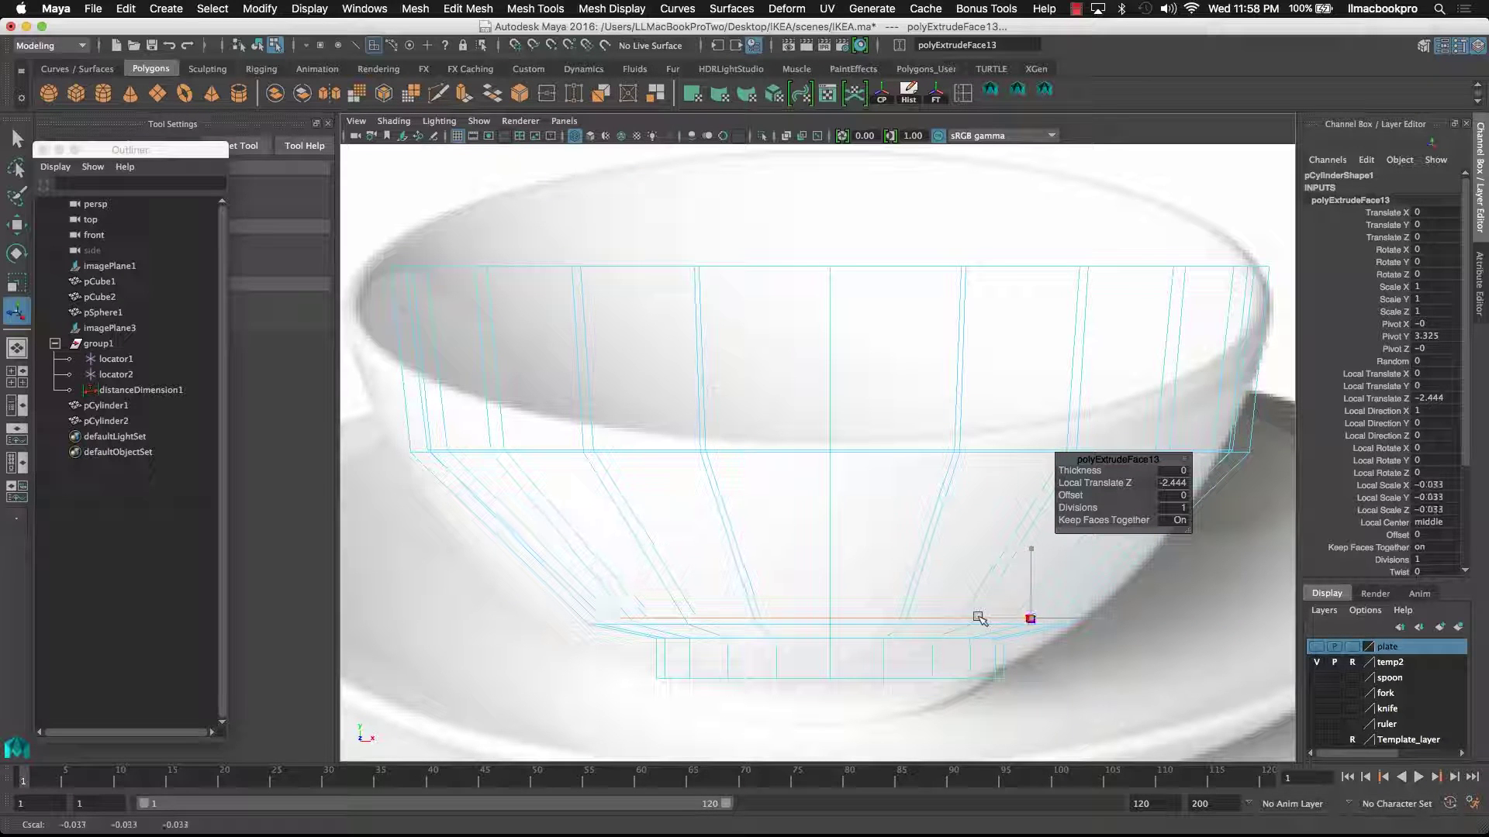
{"action": "left_click_drag", "start_coordinate": [979, 618], "coordinate": [982, 616]}
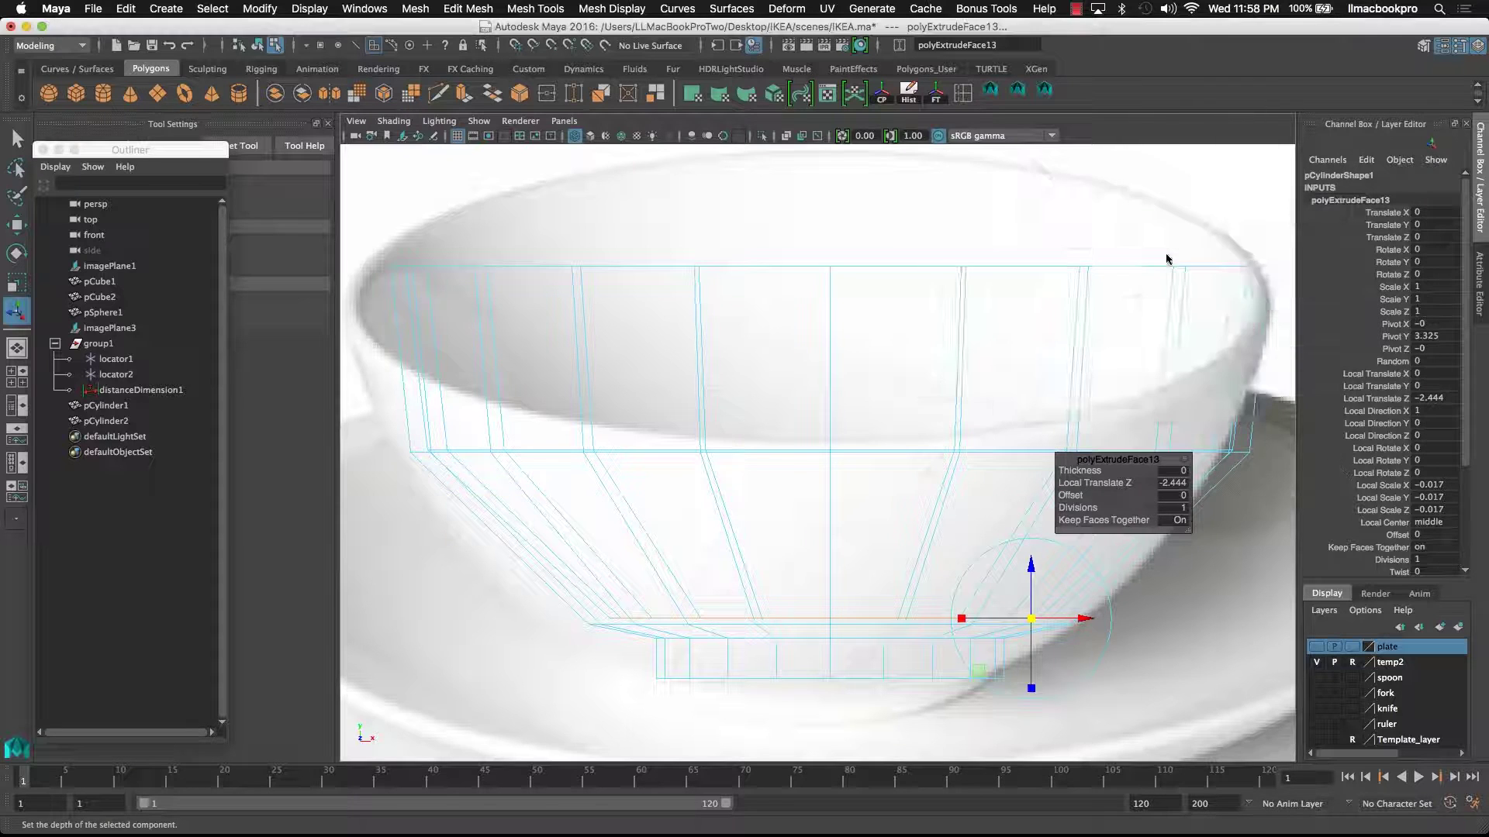
{"action": "key", "text": "space"}
{"action": "key", "text": "space"}
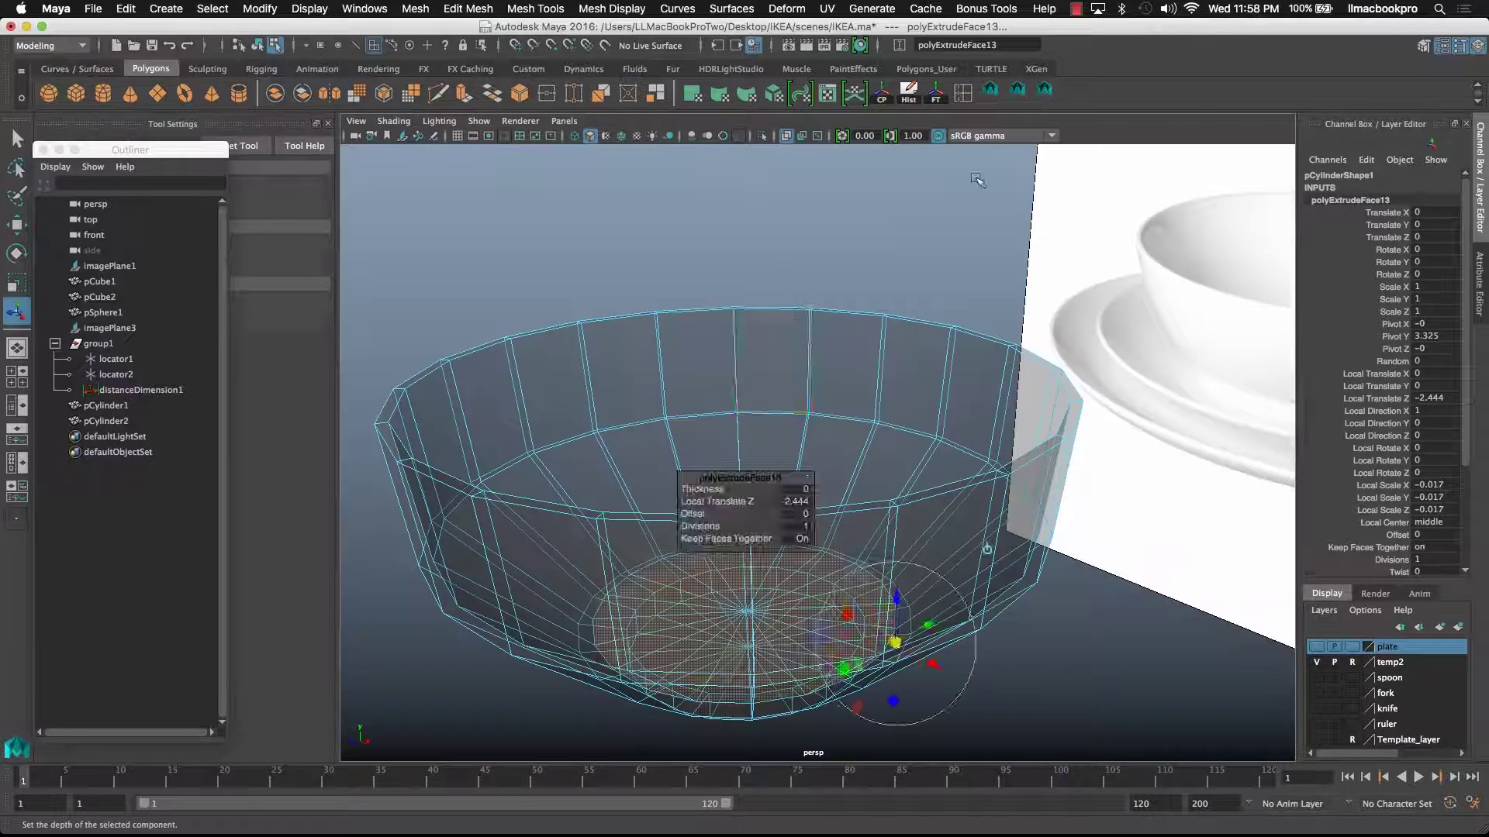
{"action": "right_click_drag", "start_coordinate": [749, 358], "coordinate": [818, 341]}
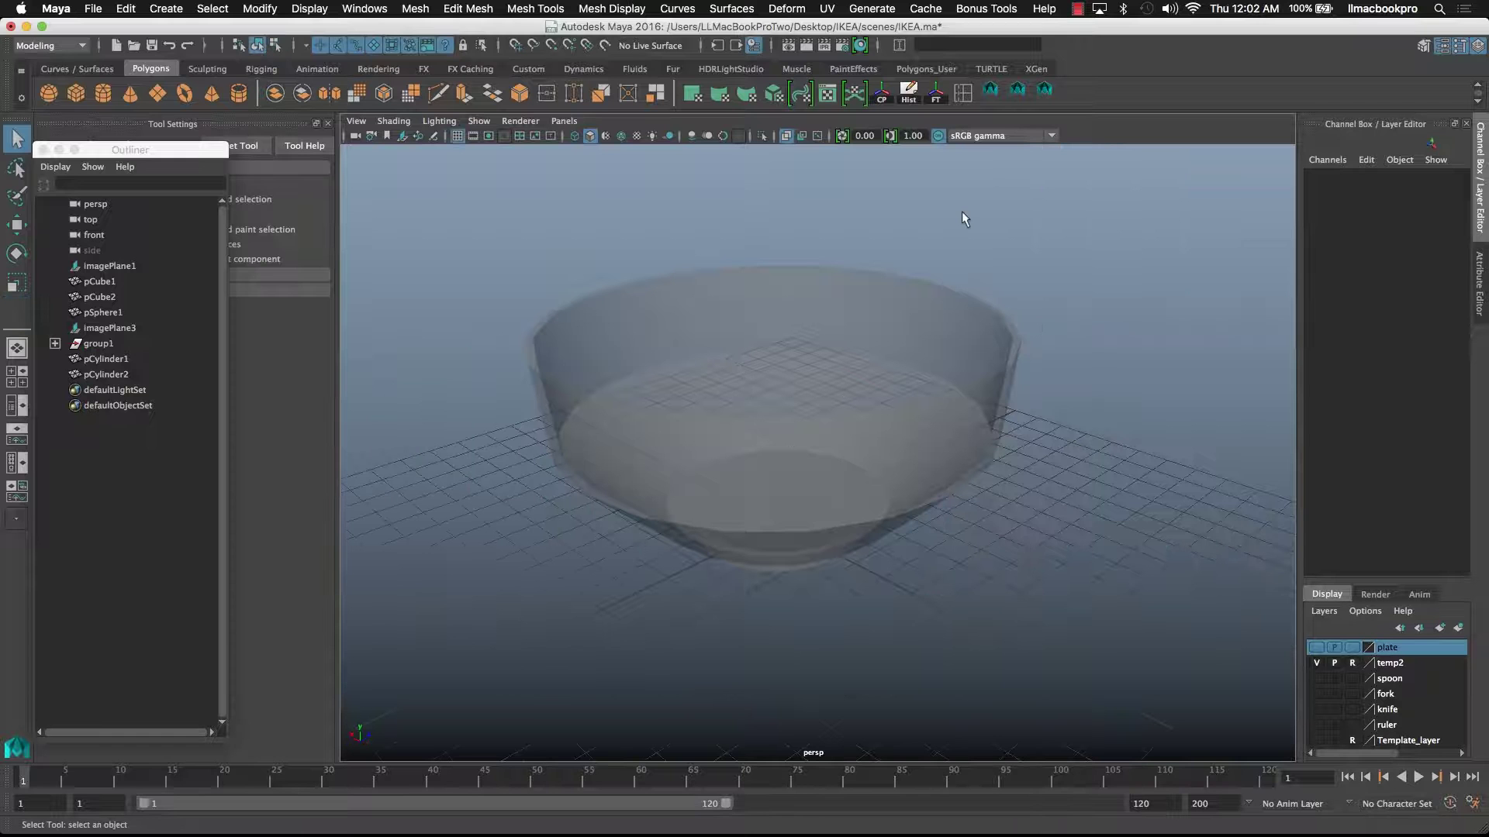
- Duplicate the hollow bowl, move the copy beside the original along X and switch the copy to vertex editing
{"action": "left_click_drag", "start_coordinate": [754, 393], "coordinate": [717, 434], "text": "alt"}
{"action": "left_click", "coordinate": [849, 492]}
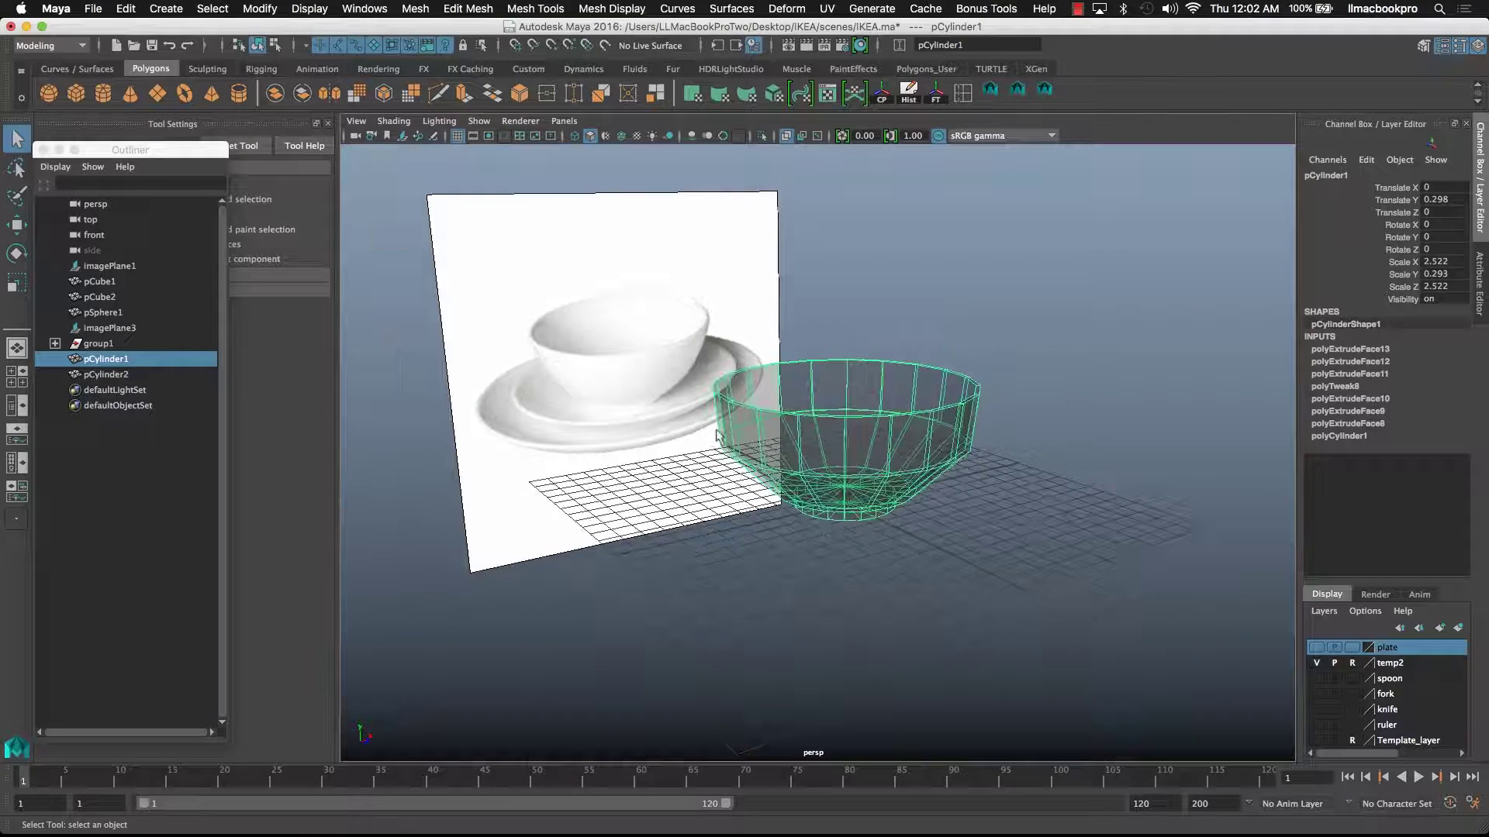
{"action": "left_click", "coordinate": [17, 224]}
{"action": "scroll", "coordinate": [775, 527], "scroll_direction": "up", "scroll_amount": 4}
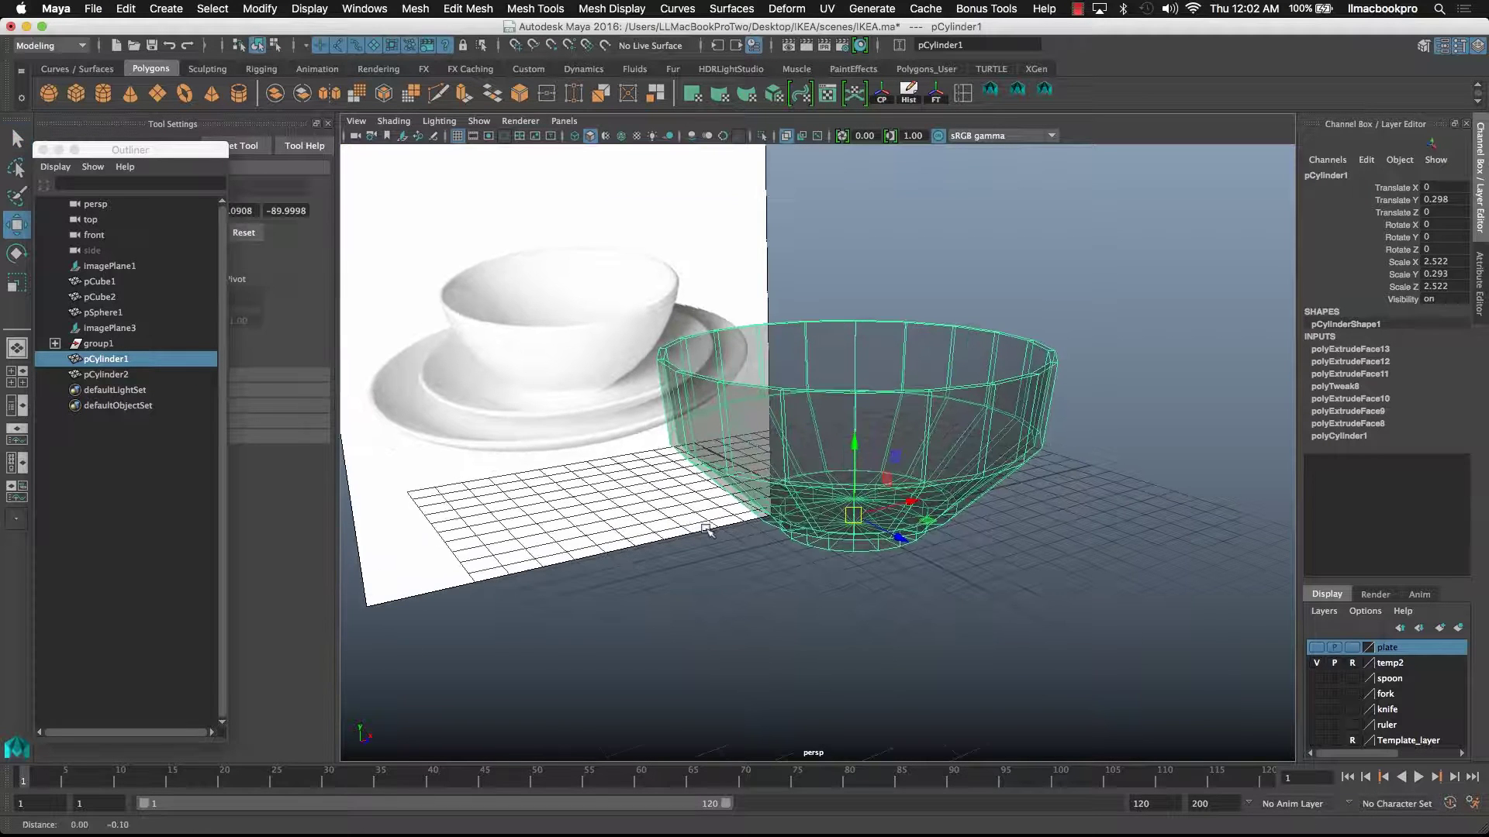
{"action": "key", "text": "ctrl+d"}
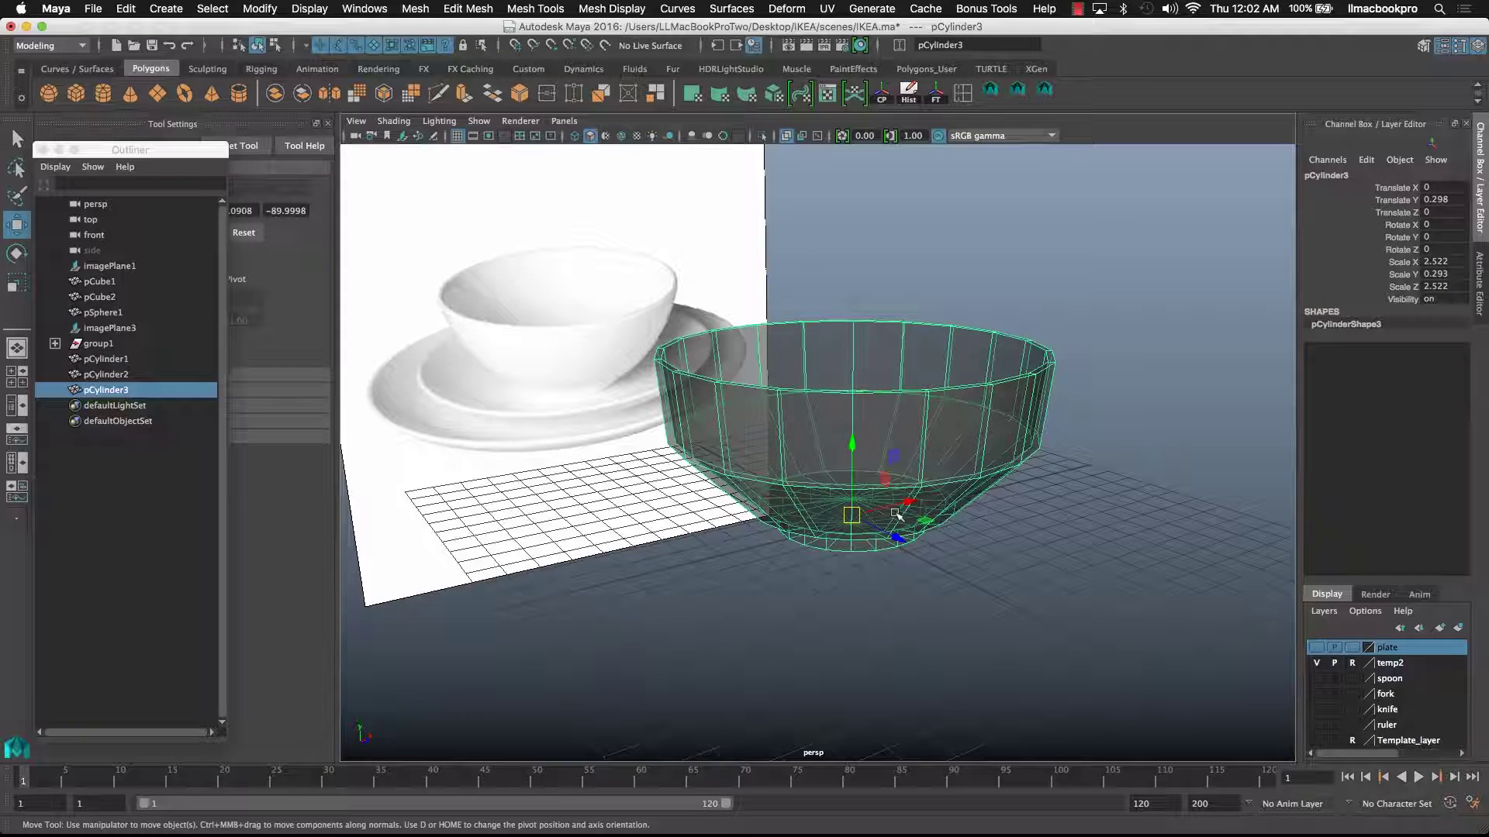
{"action": "left_click_drag", "start_coordinate": [904, 504], "coordinate": [462, 394]}
{"action": "right_click_drag", "start_coordinate": [462, 394], "coordinate": [387, 394]}
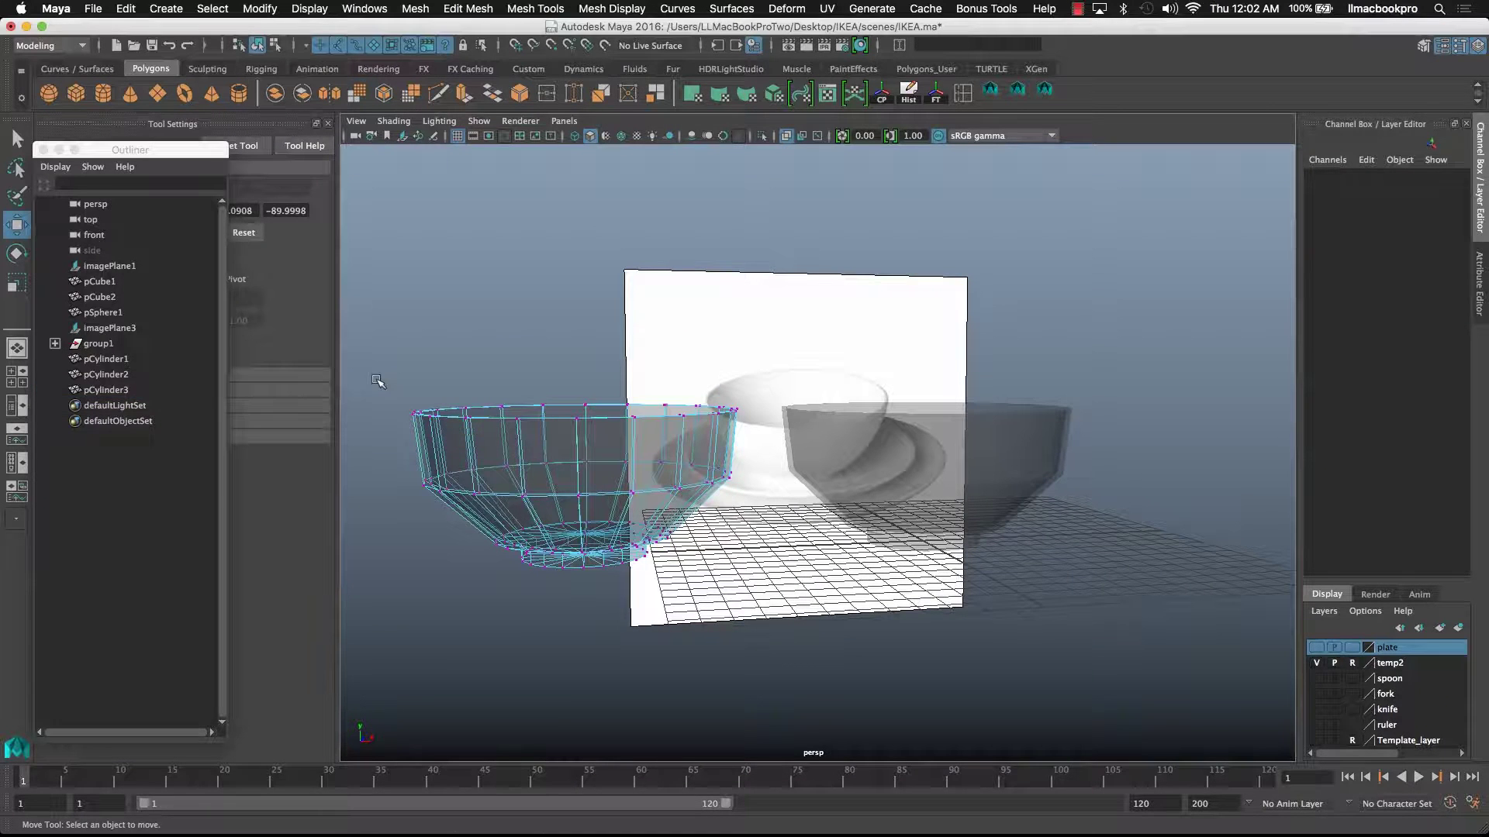
- Lower the duplicate's upper vertex rings to flatten it into a plate shape, and scale the rim vertices outward
{"action": "left_click_drag", "start_coordinate": [373, 371], "coordinate": [778, 455]}
{"action": "left_click_drag", "start_coordinate": [777, 508], "coordinate": [778, 507]}
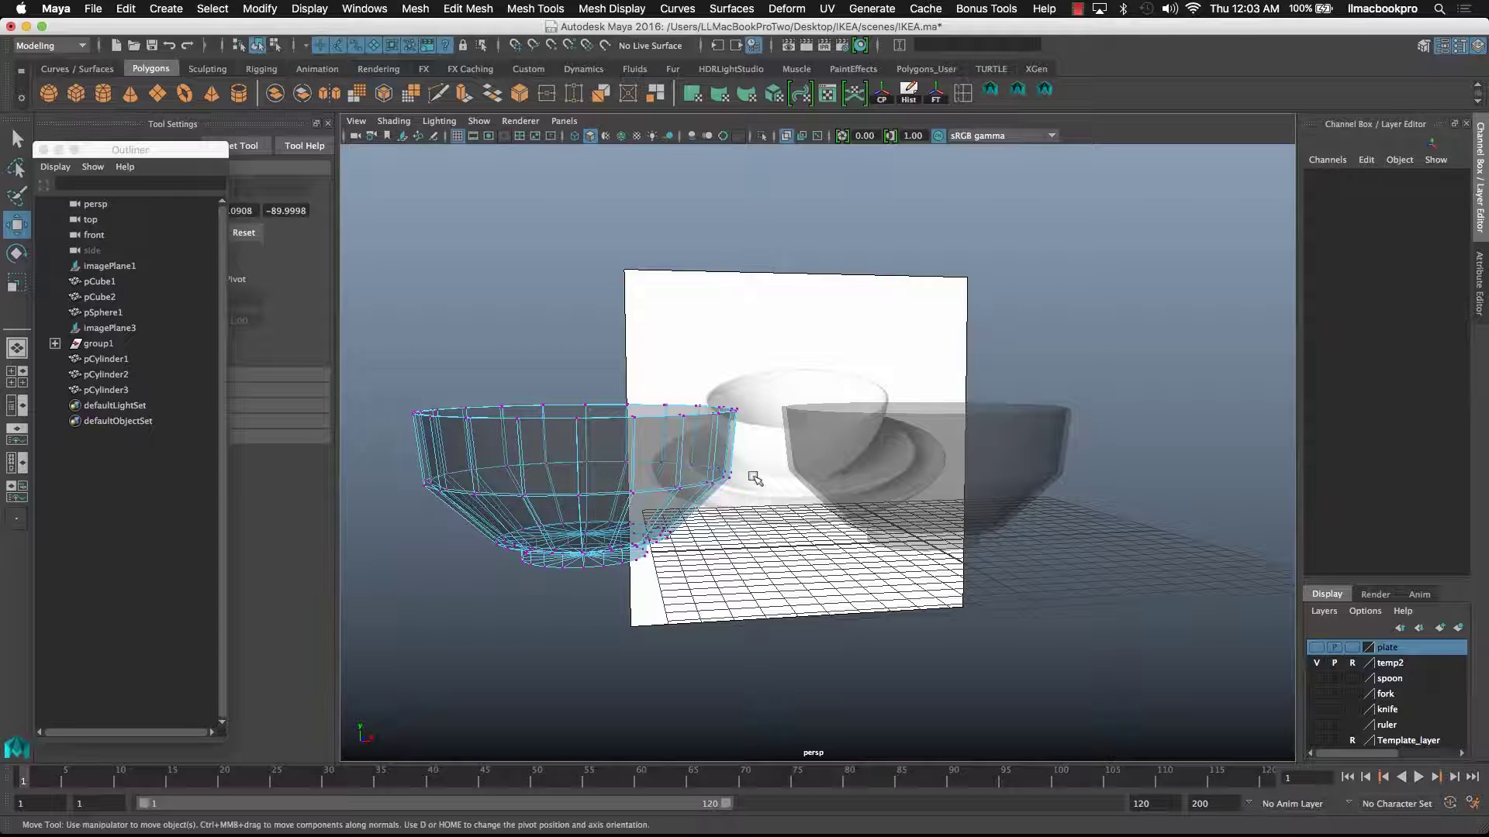
{"action": "left_click_drag", "start_coordinate": [581, 365], "coordinate": [579, 405]}
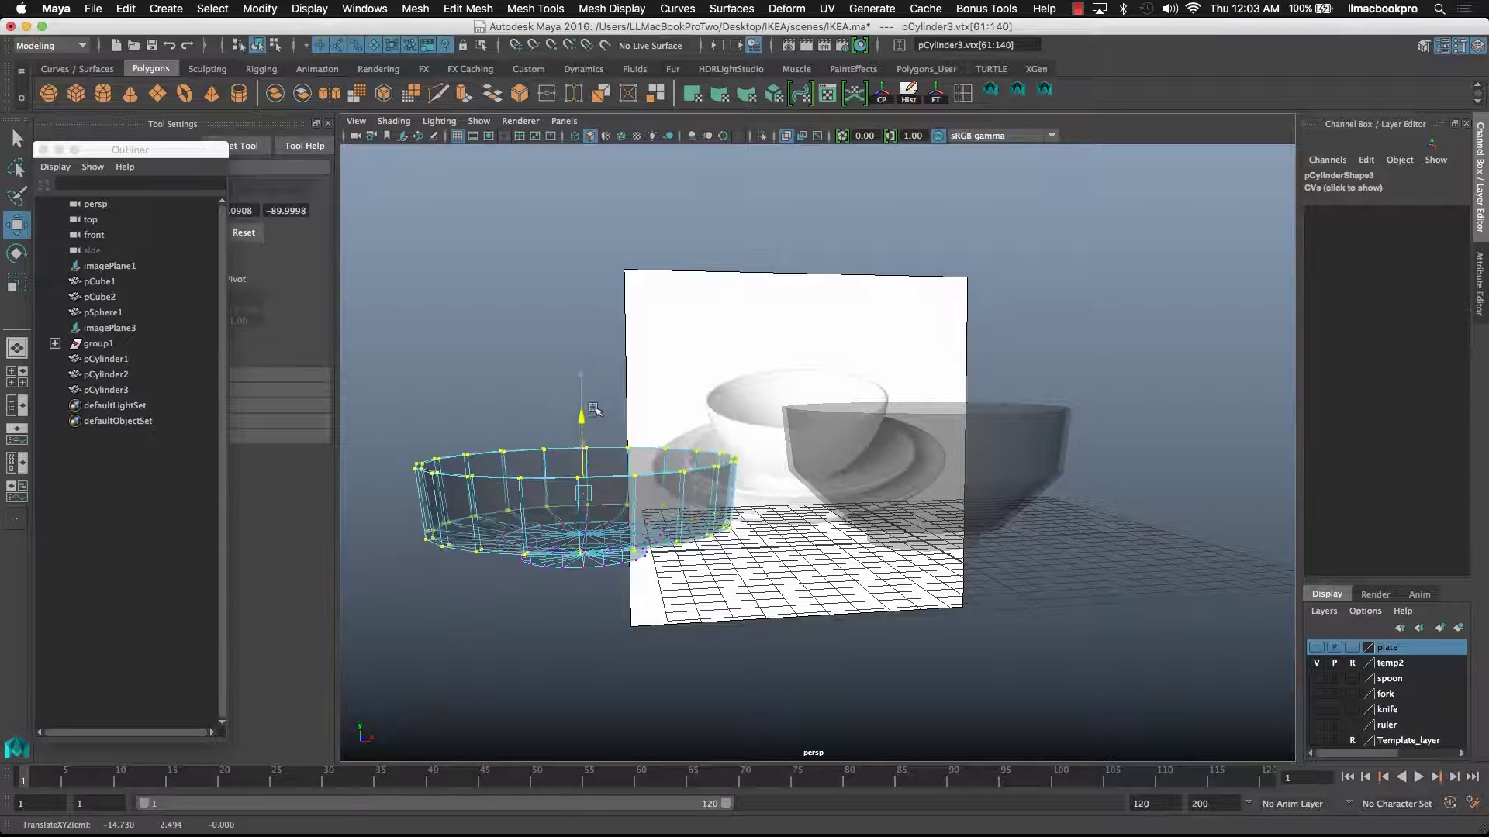
{"action": "left_click_drag", "start_coordinate": [377, 380], "coordinate": [776, 490]}
{"action": "left_click_drag", "start_coordinate": [584, 397], "coordinate": [589, 442]}
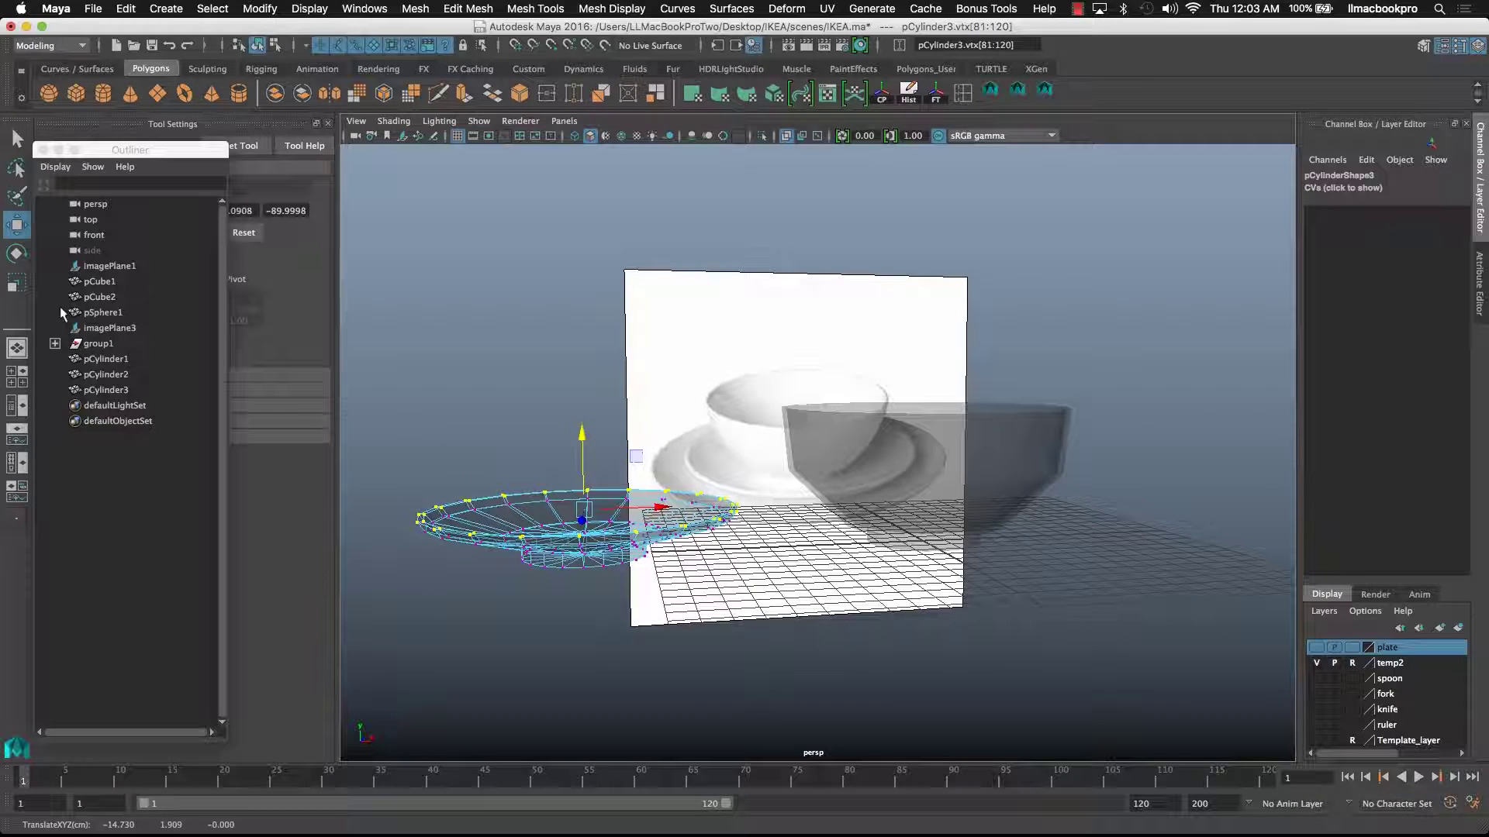
{"action": "left_click", "coordinate": [16, 283]}
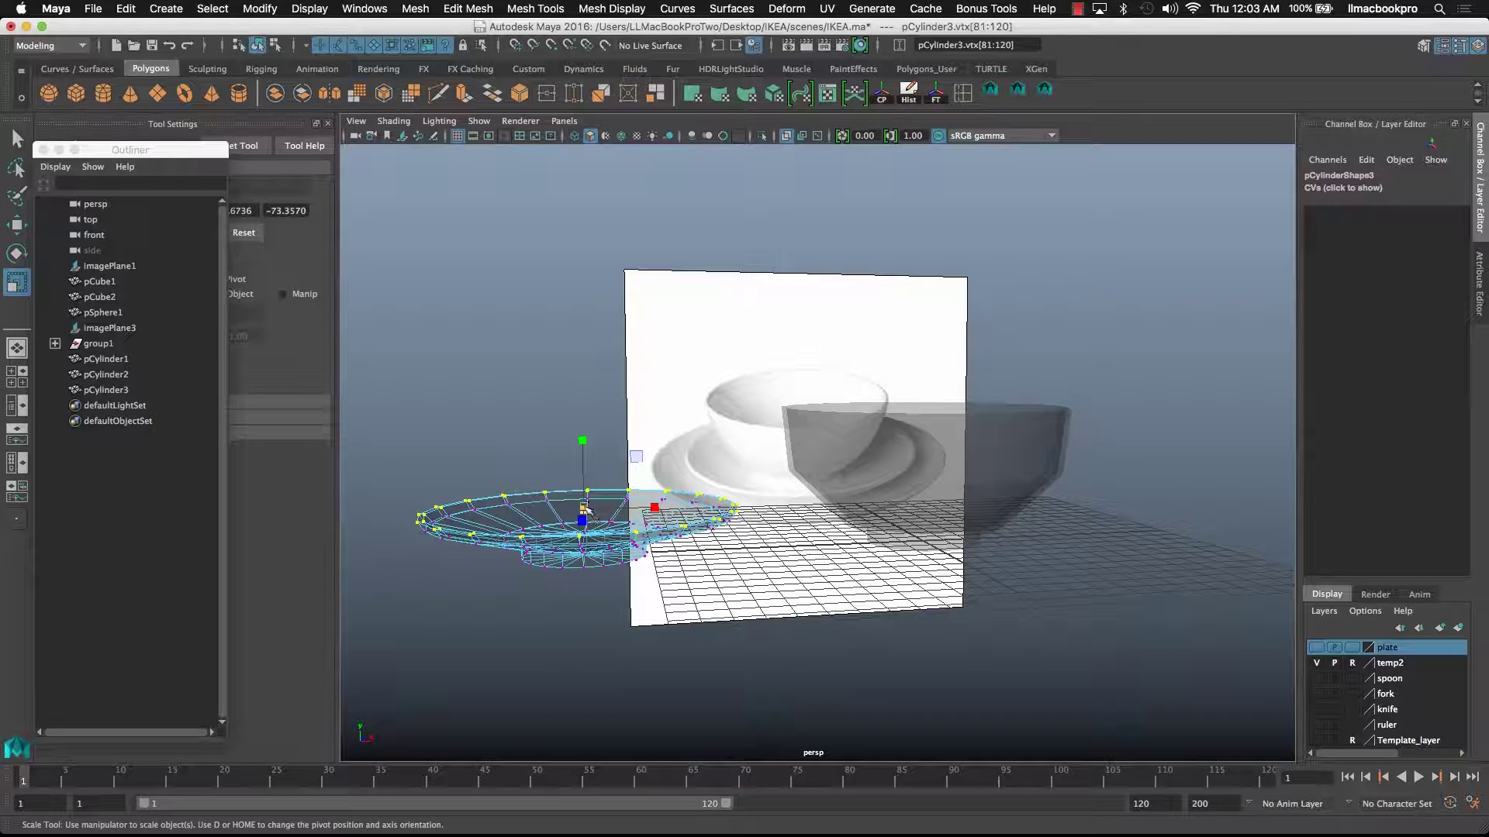
{"action": "left_click_drag", "start_coordinate": [585, 509], "coordinate": [710, 267]}
- Select both edge loops of the plate's foot ring, scale them outward by about 1.27 and reduce the ring's height
{"action": "scroll", "coordinate": [857, 482], "scroll_direction": "up", "scroll_amount": 5}
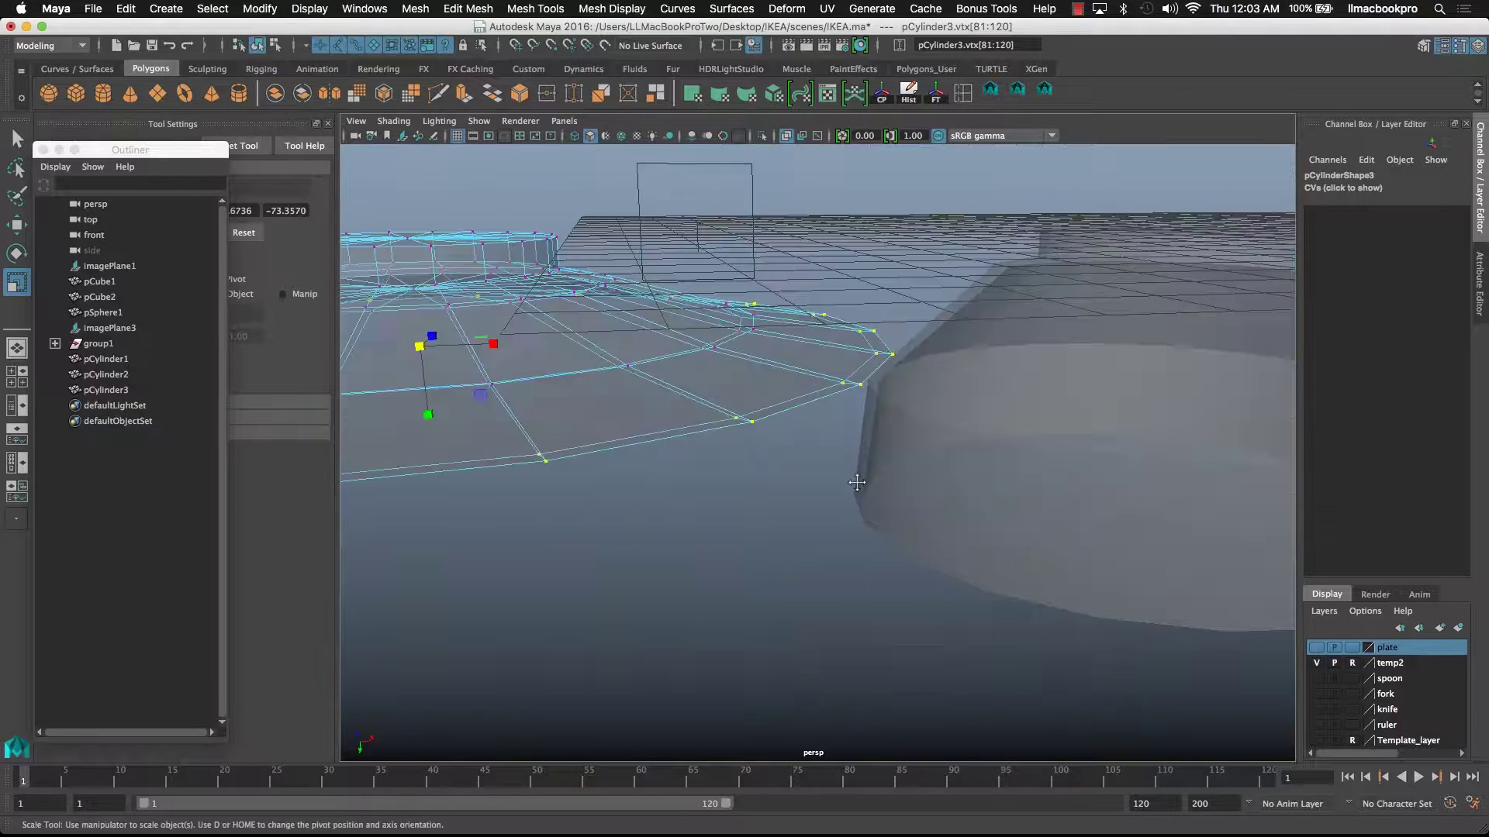
{"action": "middle_click_drag", "start_coordinate": [857, 482], "coordinate": [923, 546], "text": "alt"}
{"action": "left_click_drag", "start_coordinate": [923, 547], "coordinate": [738, 525], "text": "alt"}
{"action": "right_click_drag", "start_coordinate": [738, 525], "coordinate": [733, 350]}
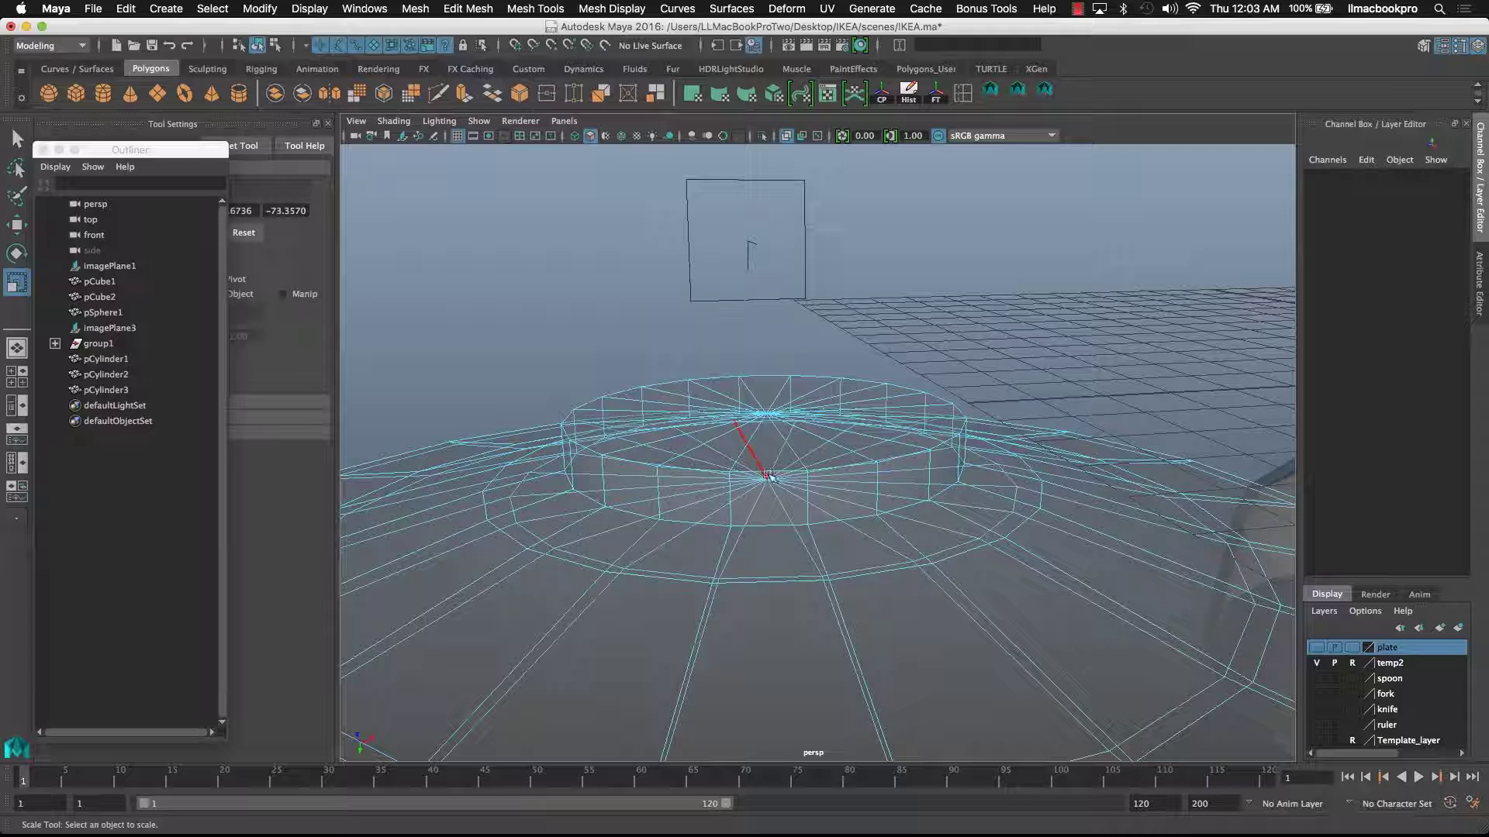
{"action": "left_click", "coordinate": [832, 472]}
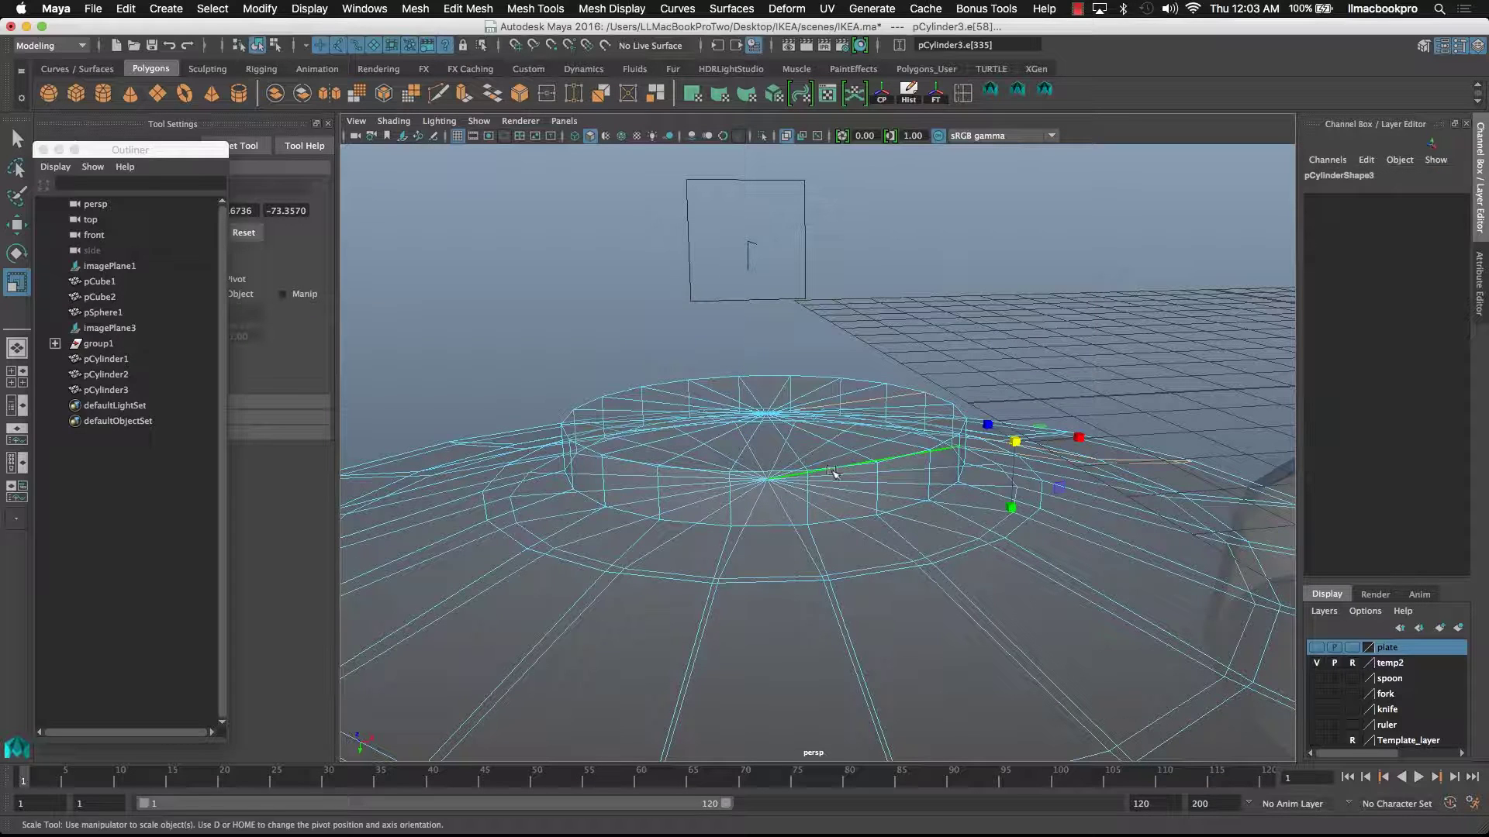
{"action": "left_click_drag", "start_coordinate": [798, 455], "coordinate": [698, 460], "text": "alt"}
{"action": "middle_click_drag", "start_coordinate": [698, 461], "coordinate": [501, 426], "text": "alt"}
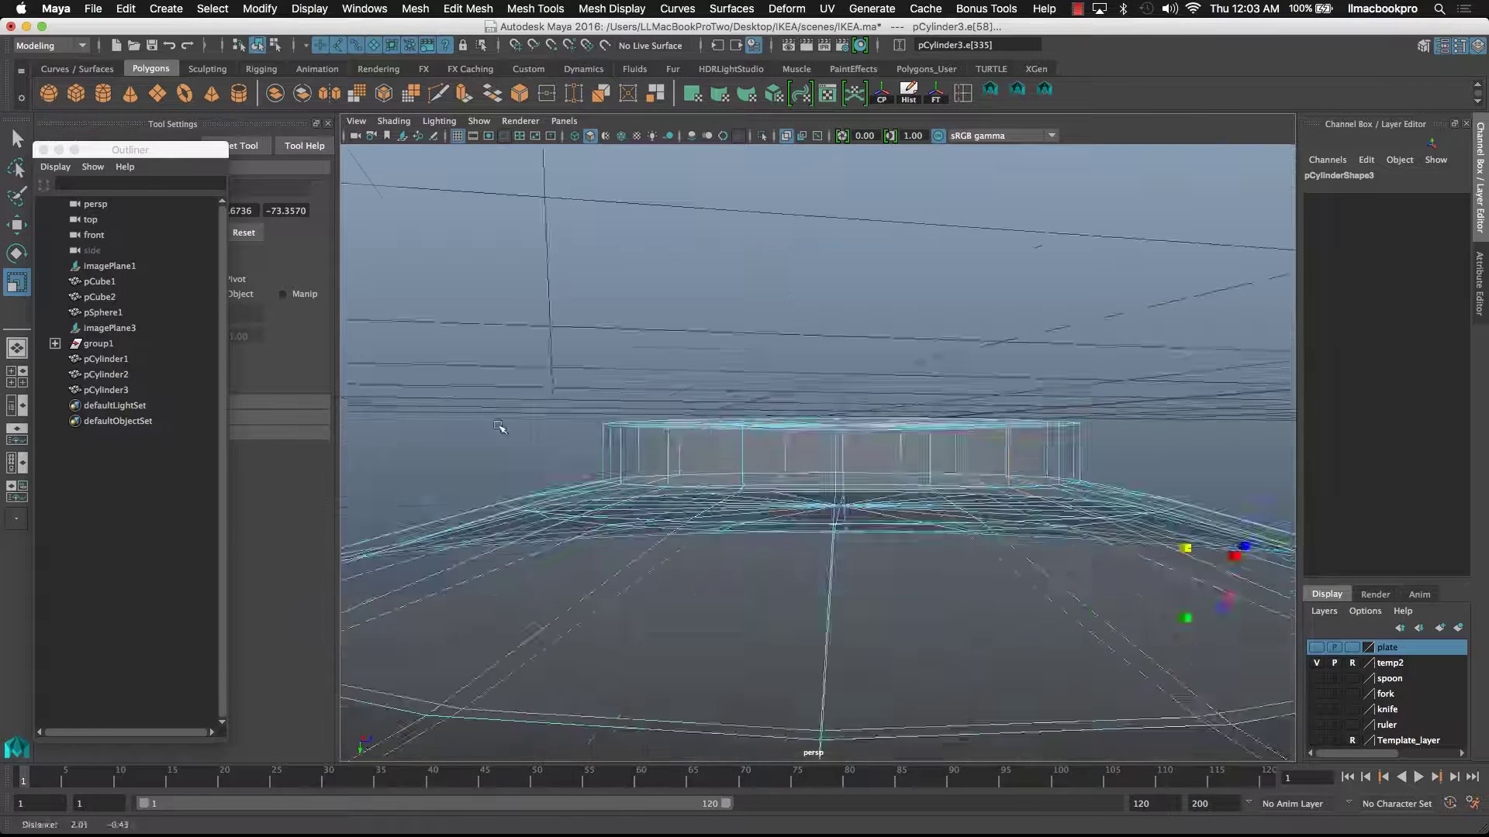
{"action": "left_click_drag", "start_coordinate": [683, 441], "coordinate": [729, 521], "text": "alt"}
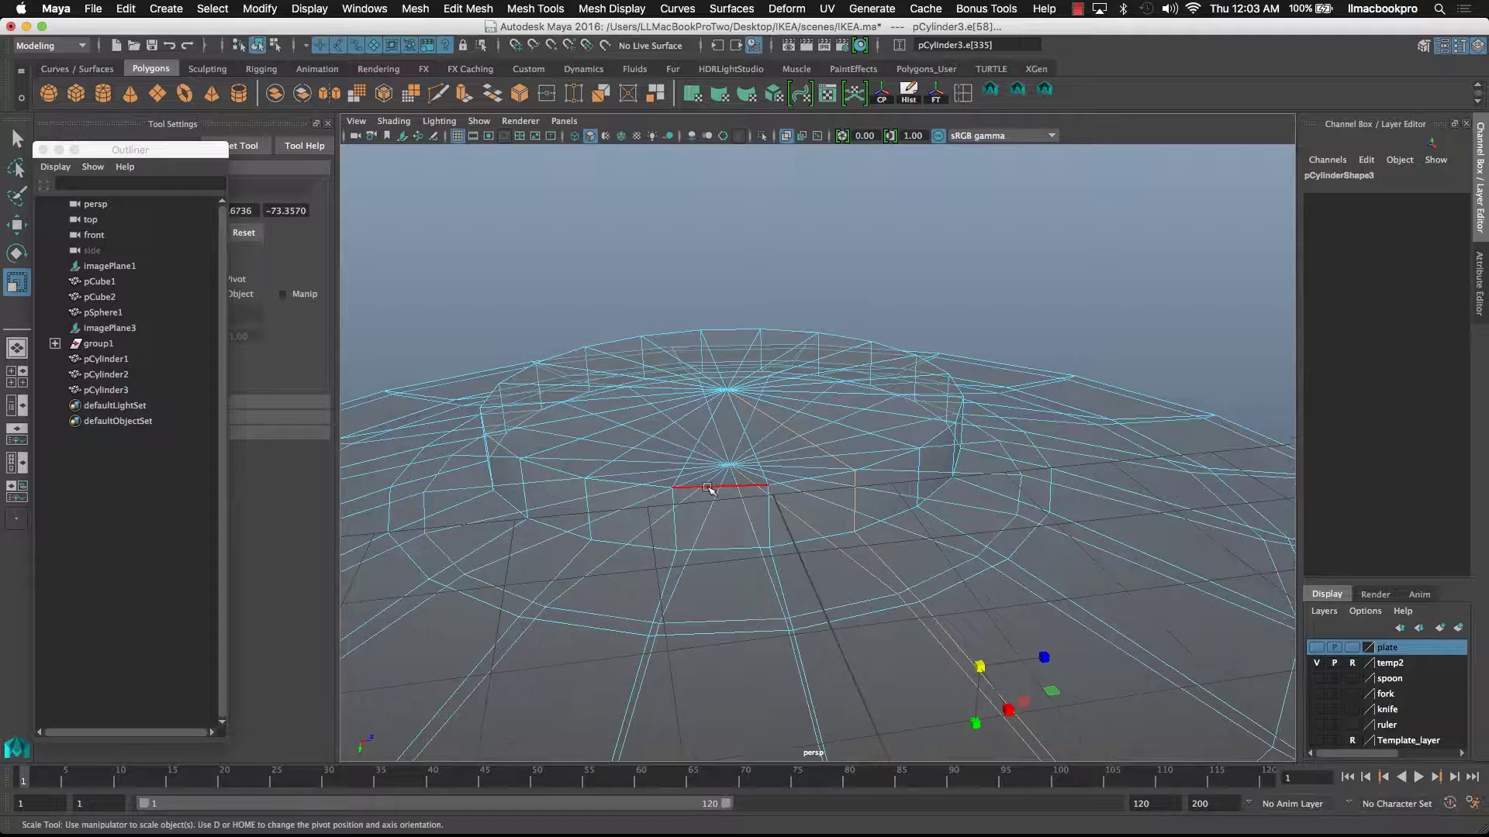
{"action": "double_click", "coordinate": [708, 487]}
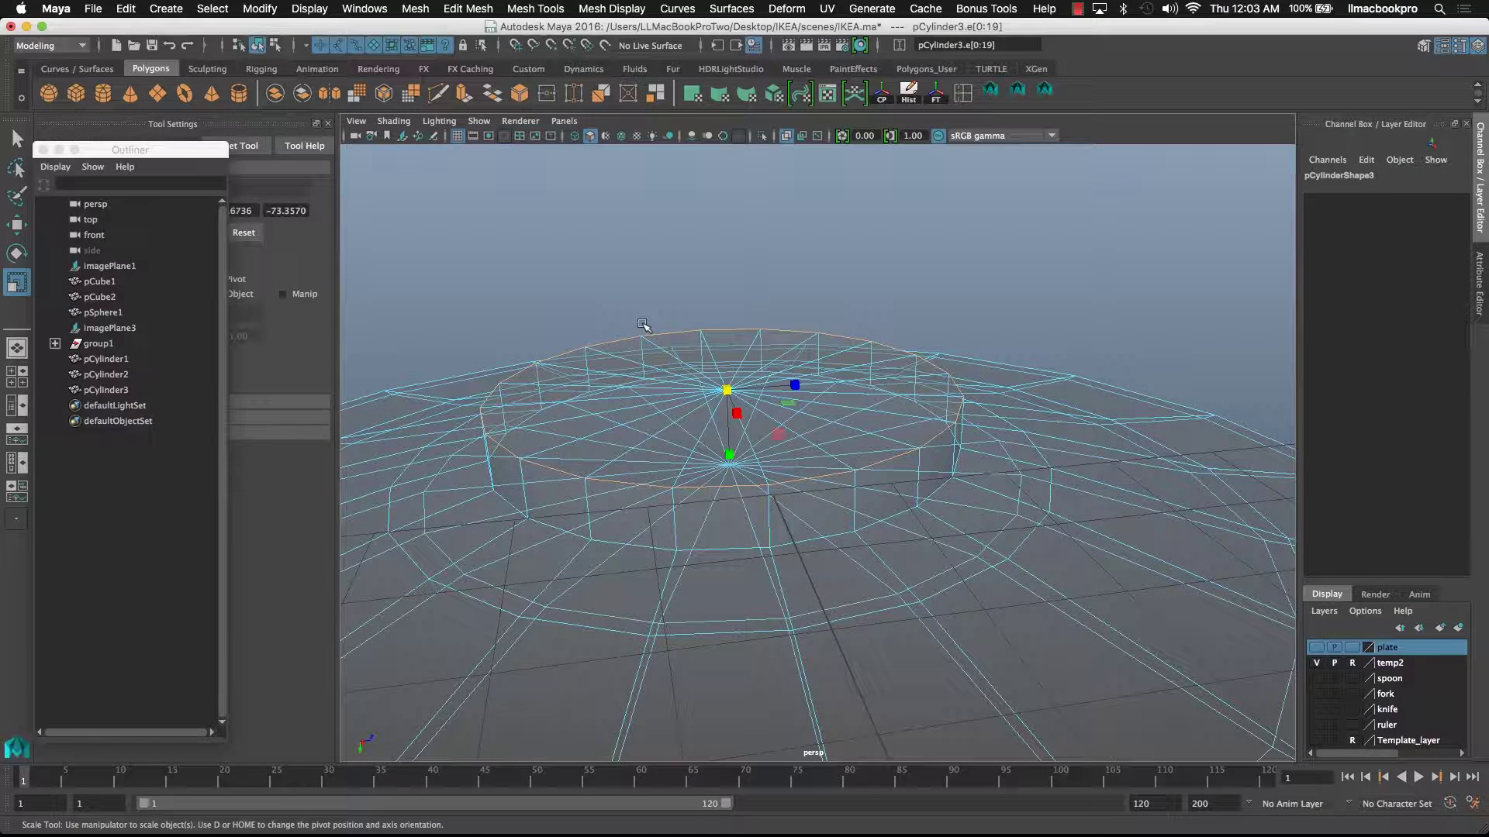
{"action": "double_click", "coordinate": [799, 541], "text": "shift"}
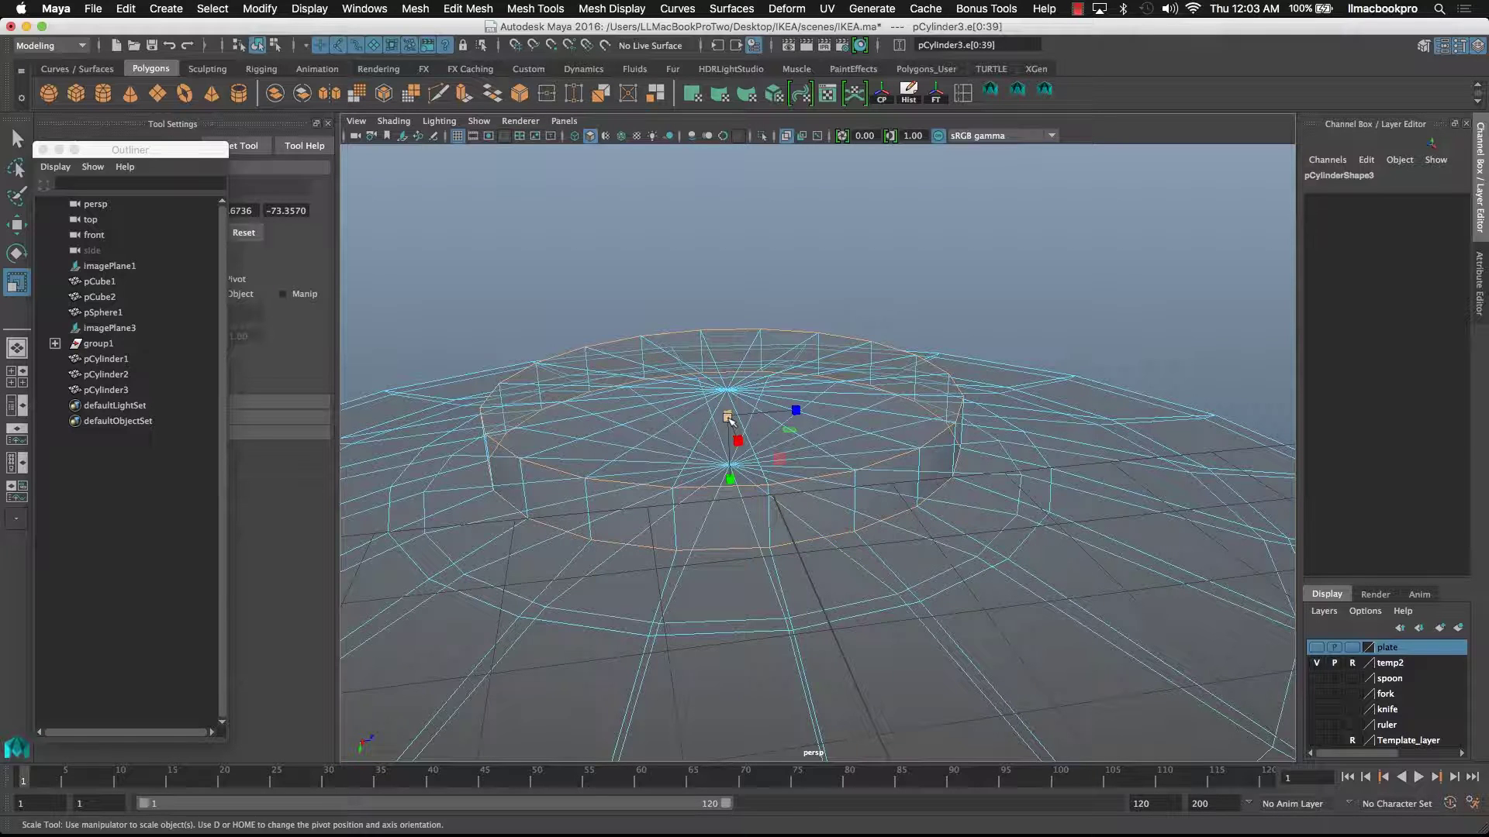
{"action": "left_click_drag", "start_coordinate": [729, 419], "coordinate": [818, 423]}
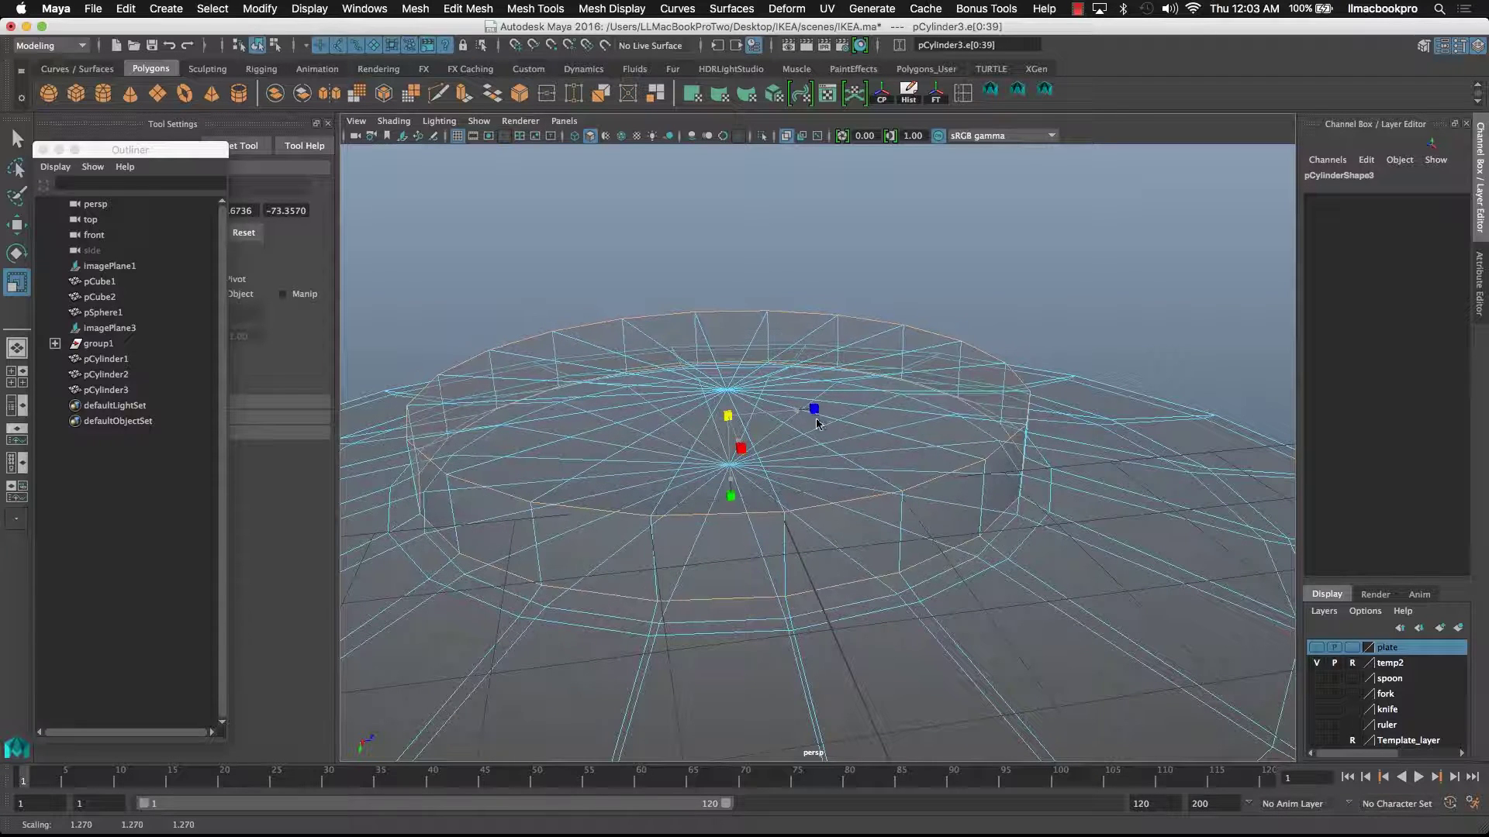
{"action": "left_click_drag", "start_coordinate": [735, 486], "coordinate": [729, 447]}
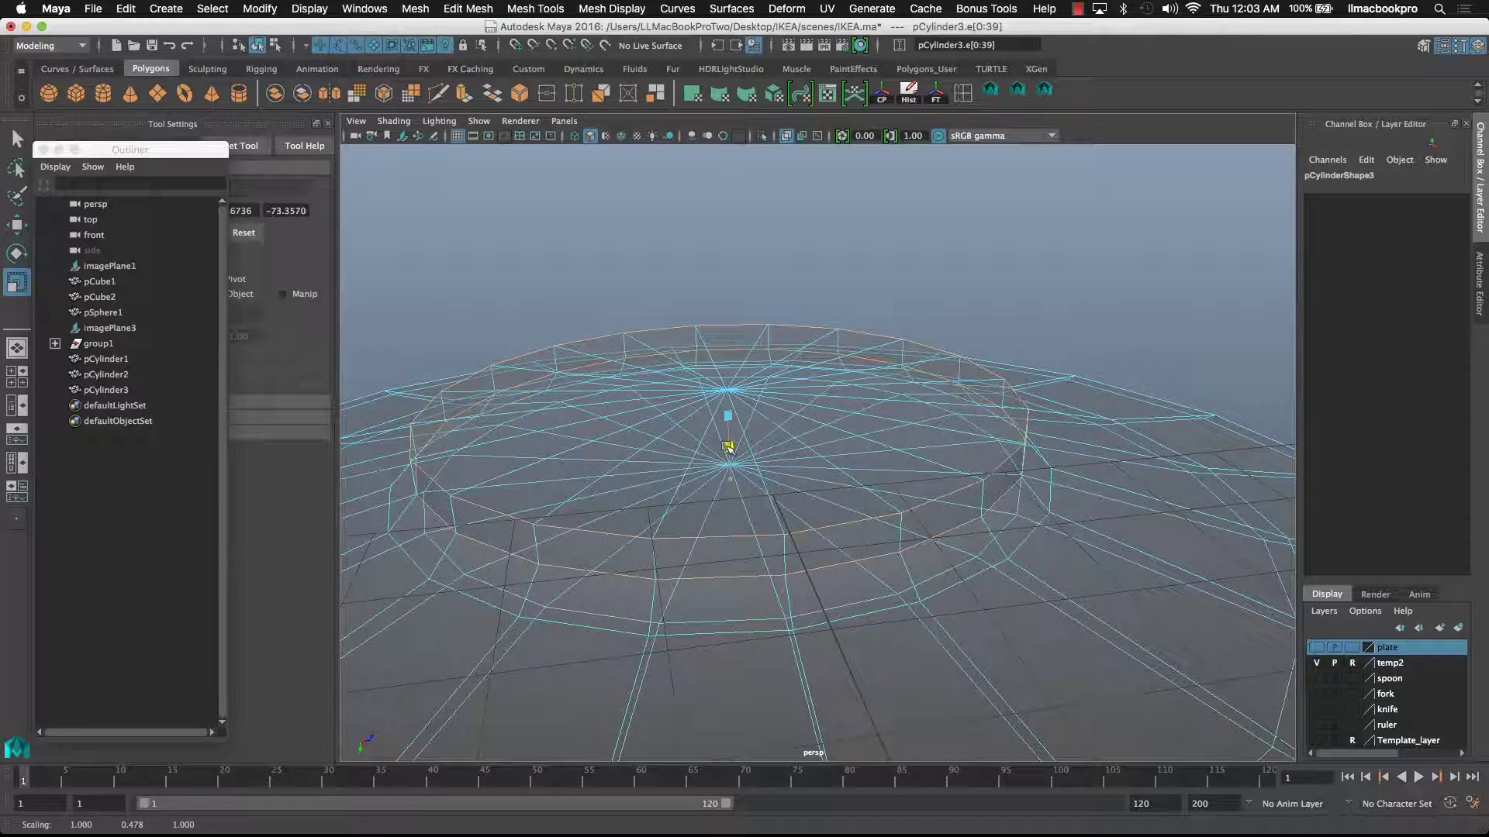
- Clear the edge selection and turn off X-ray display to show the plate and bowl as opaque surfaces
{"action": "left_click", "coordinate": [748, 259]}
{"action": "scroll", "coordinate": [752, 302], "scroll_direction": "down", "scroll_amount": 5}
{"action": "left_click_drag", "start_coordinate": [760, 310], "coordinate": [964, 459], "text": "alt"}
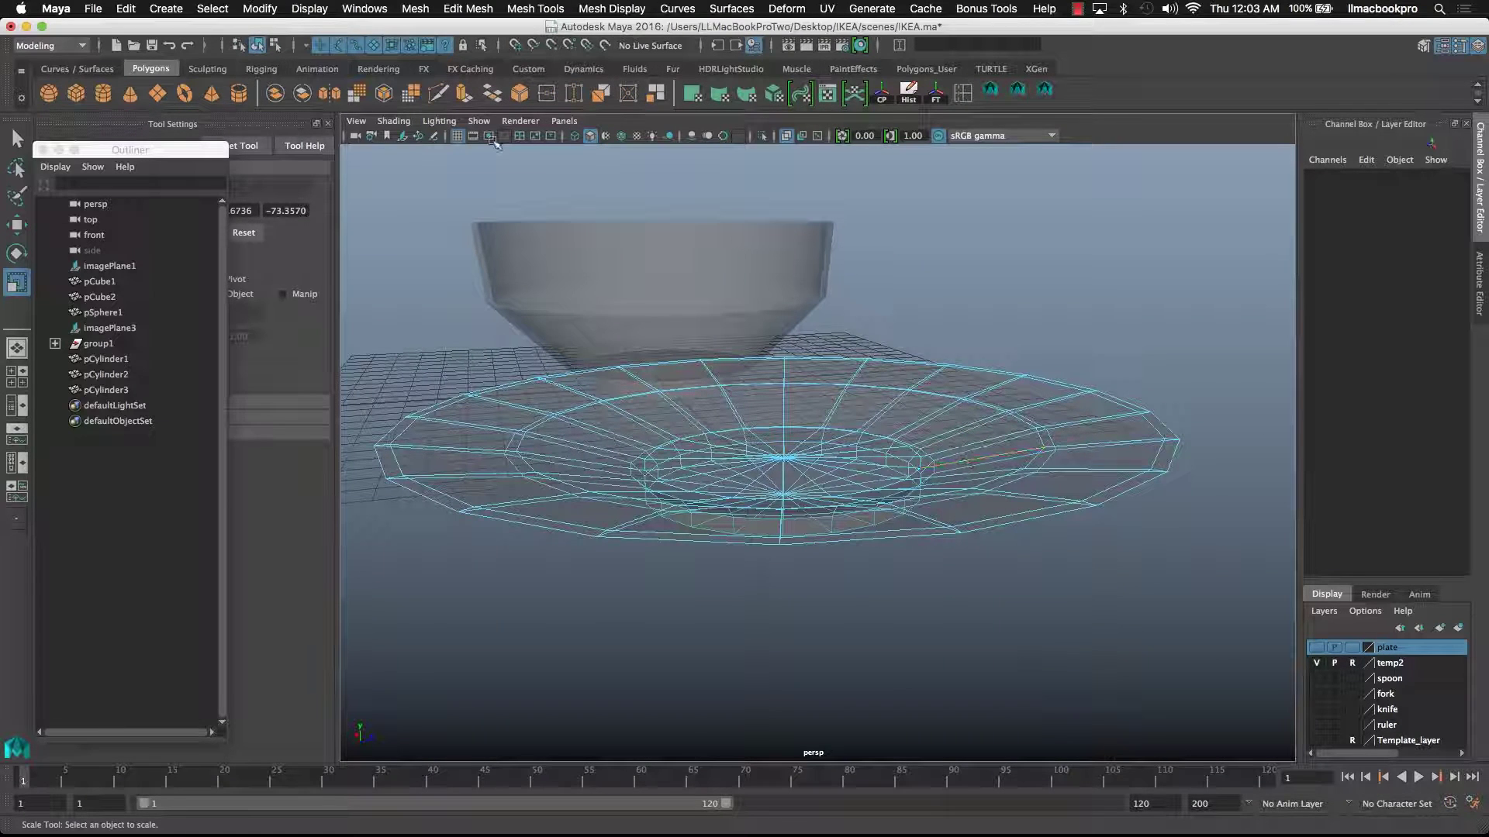
{"action": "left_click", "coordinate": [786, 136]}
{"action": "left_click_drag", "start_coordinate": [736, 441], "coordinate": [692, 442], "text": "alt"}
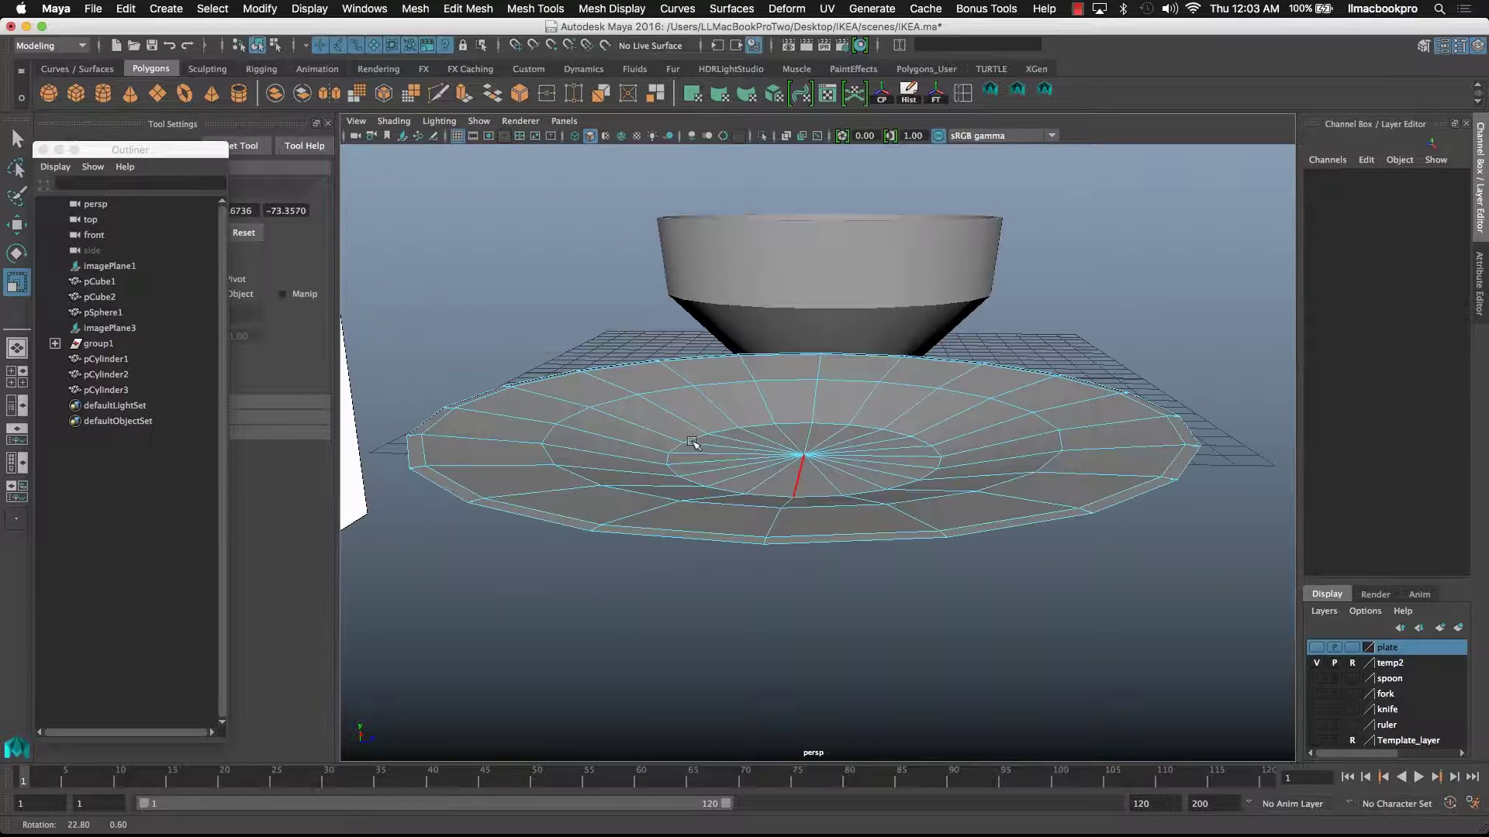
- Raise the plate's inner rim edge loop slightly, then select the outer rim edge loop and adjust it to shape the lip
{"action": "double_click", "coordinate": [1119, 494]}
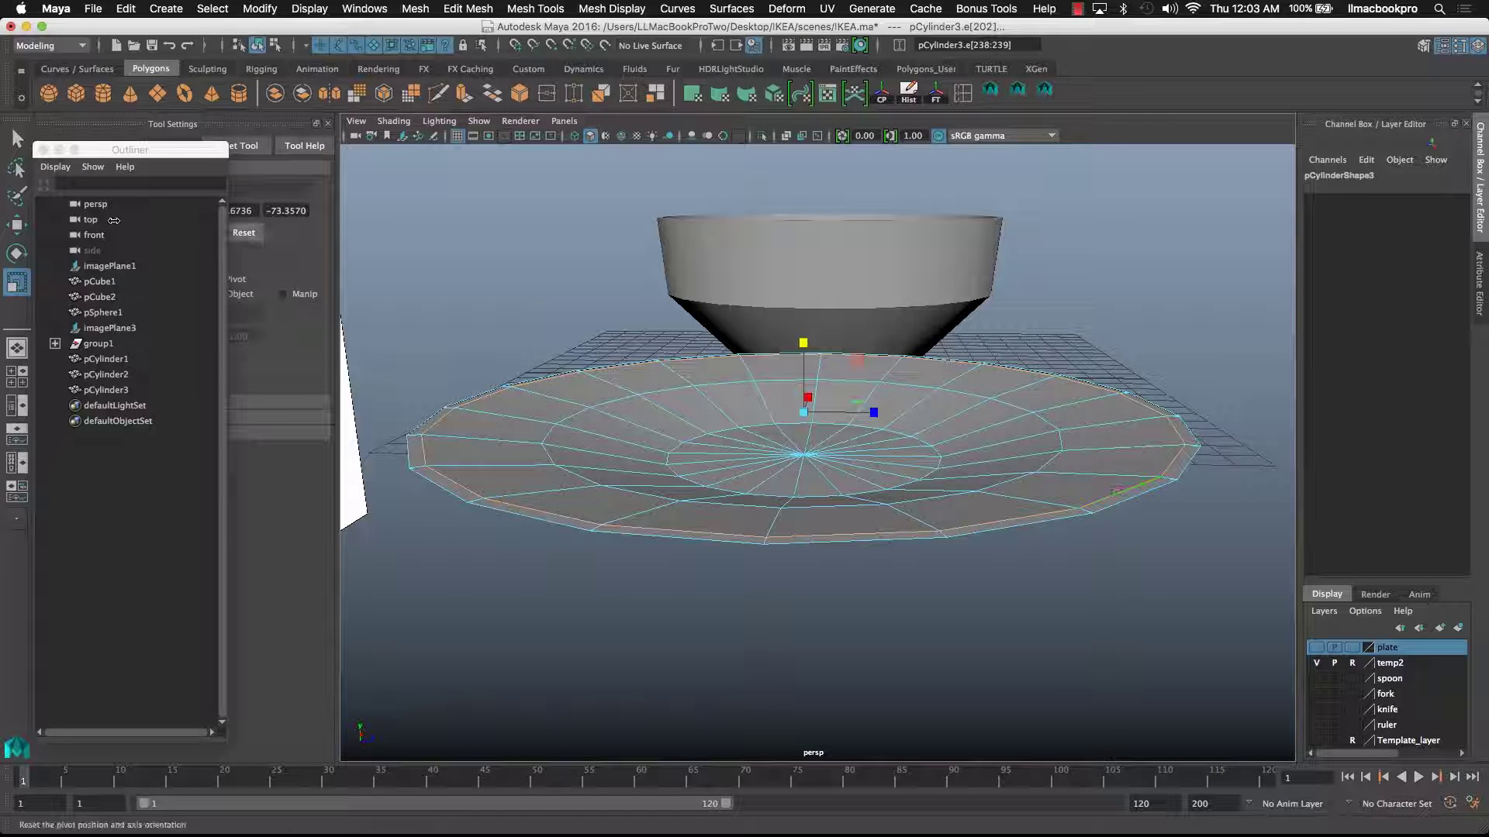
{"action": "key", "text": "w"}
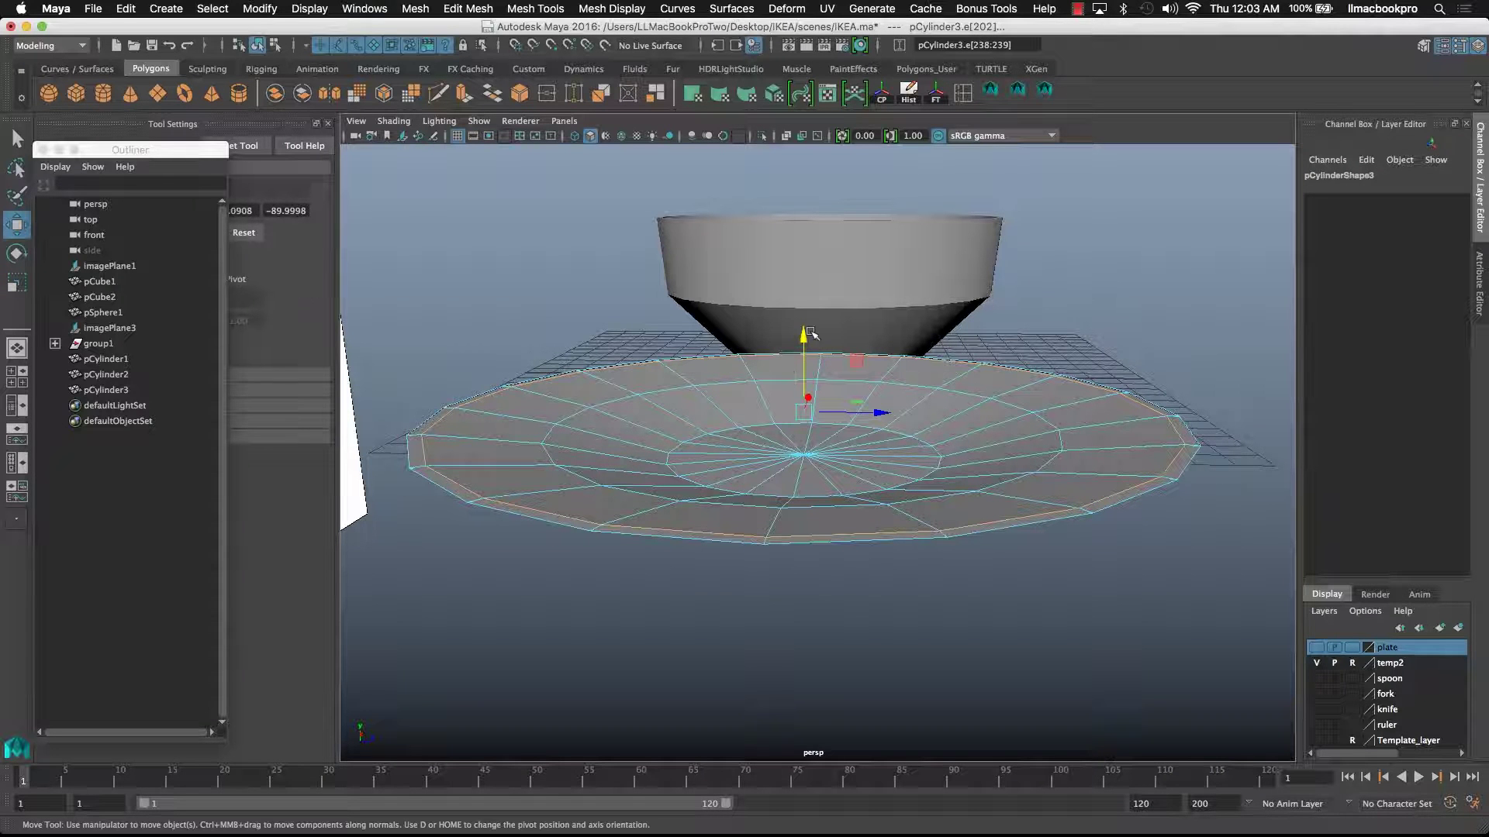
{"action": "left_click_drag", "start_coordinate": [811, 334], "coordinate": [807, 334]}
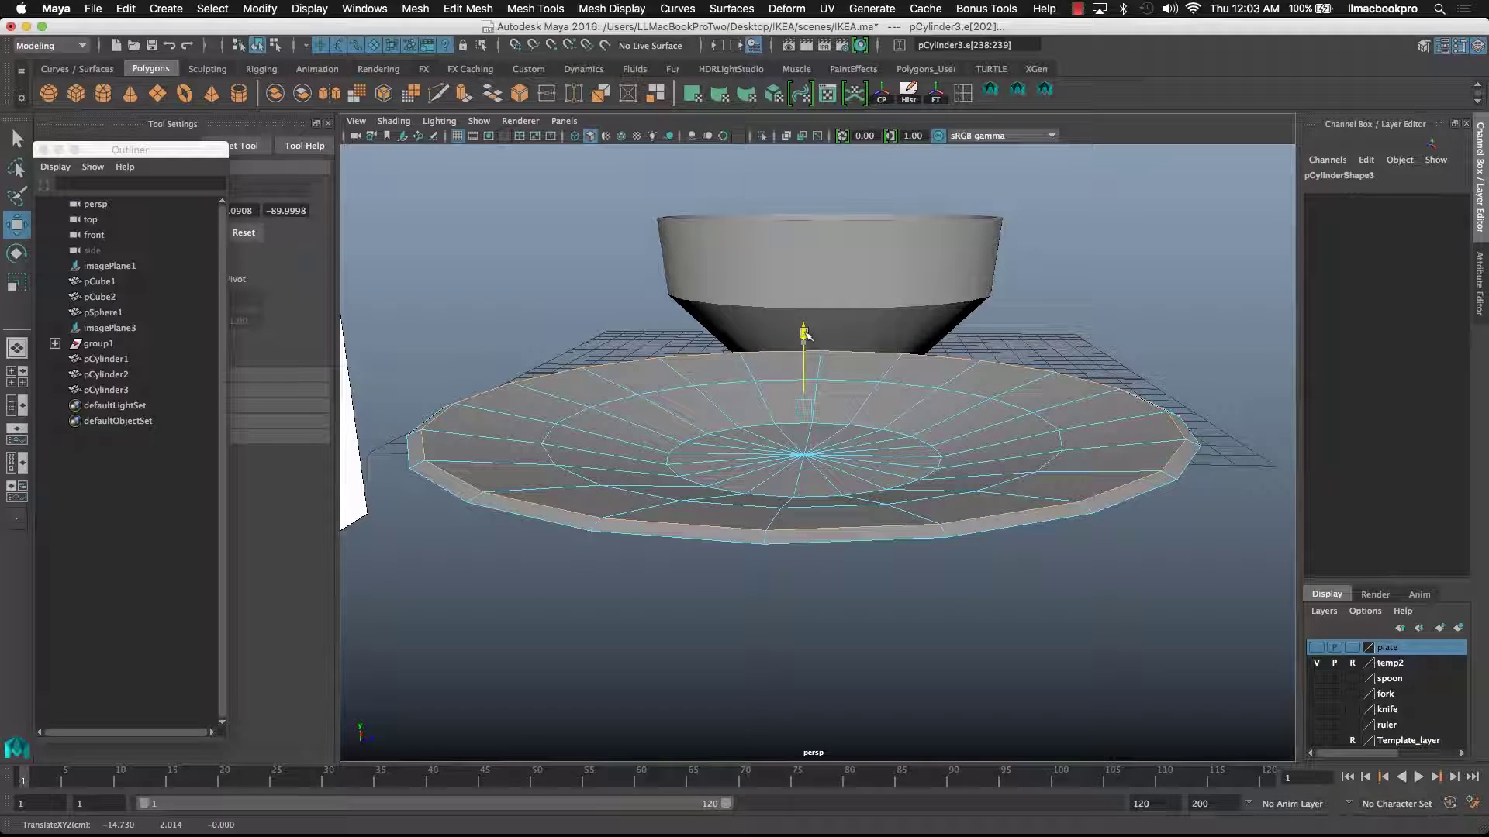
{"action": "left_click", "coordinate": [664, 544]}
{"action": "left_click_drag", "start_coordinate": [806, 335], "coordinate": [715, 429]}
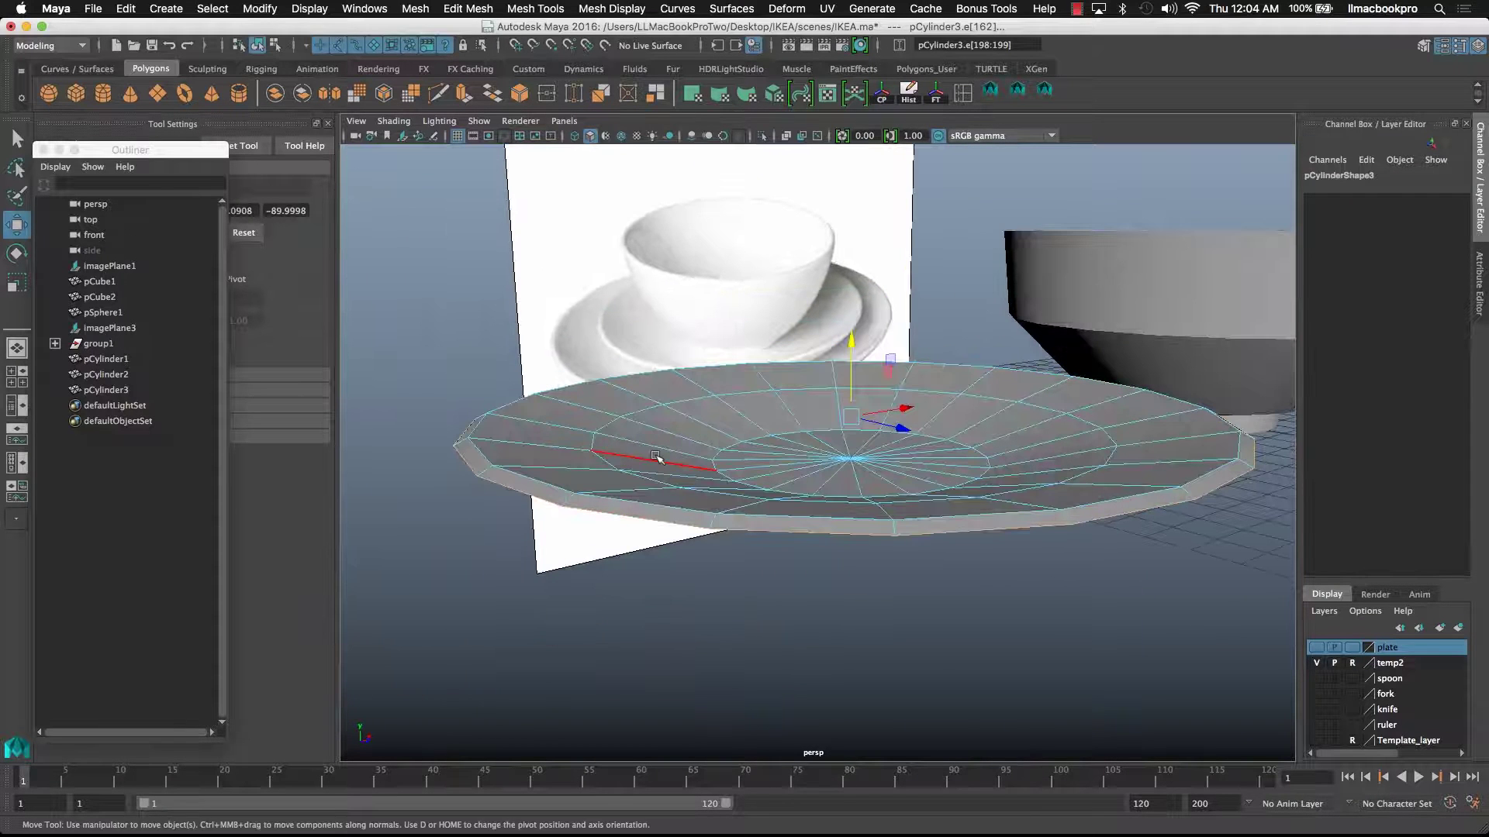
{"action": "left_click", "coordinate": [17, 283]}
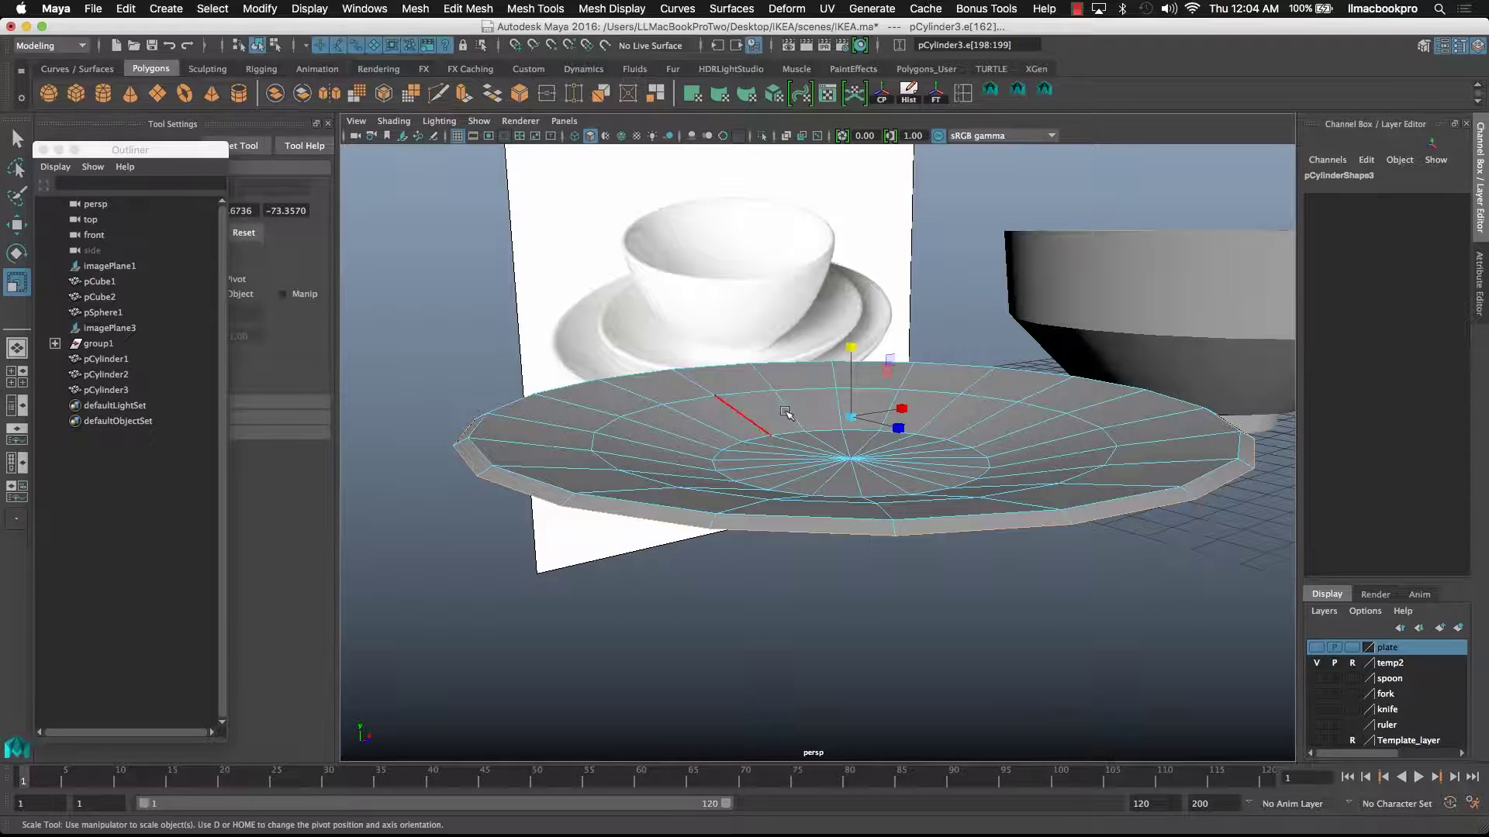
{"action": "left_click_drag", "start_coordinate": [841, 411], "coordinate": [704, 437]}
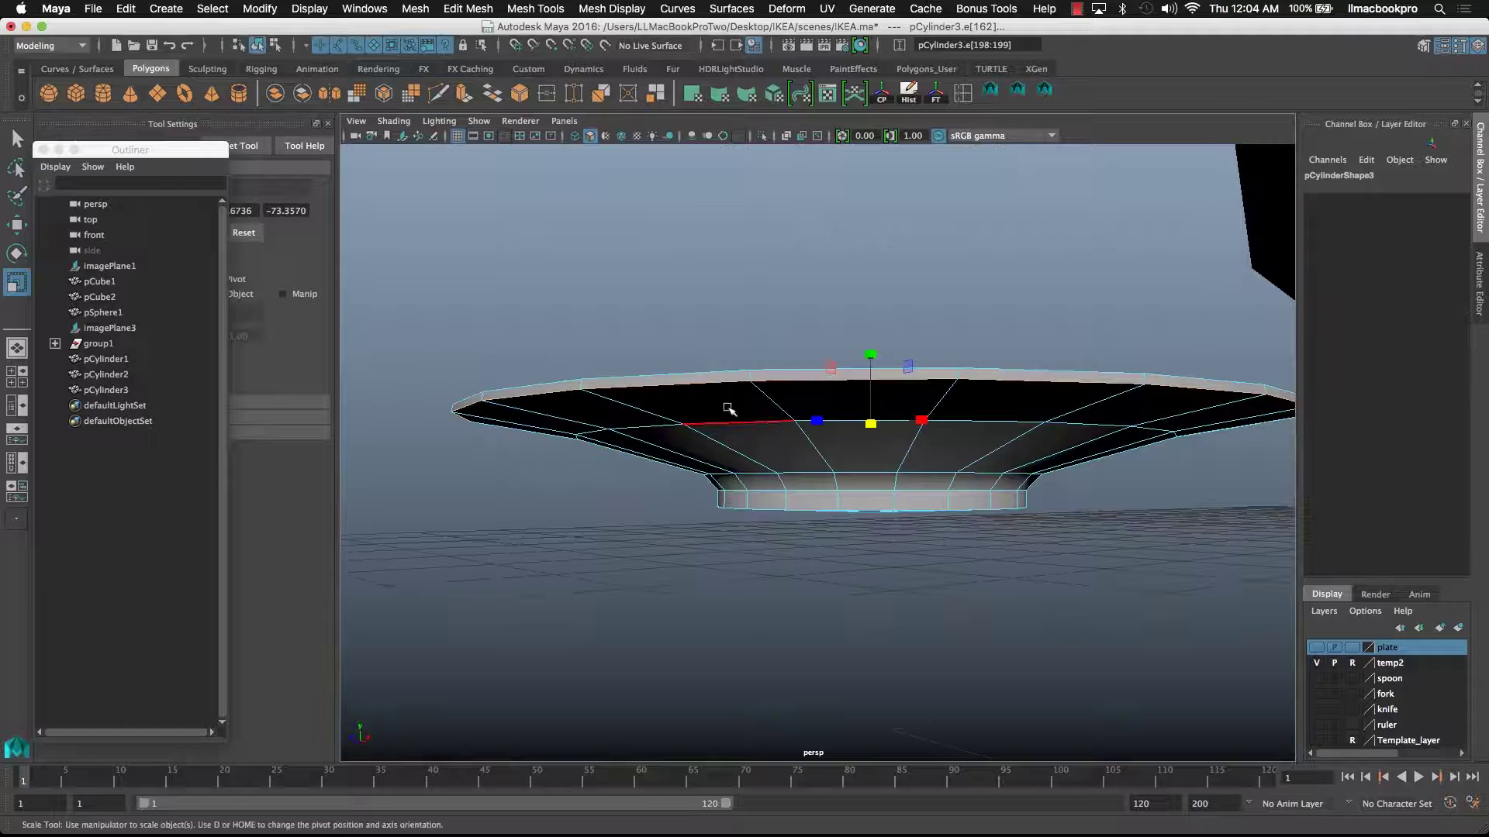
- Adjust the heights of the middle edge loops on the plate's underside and inner surface
{"action": "double_click", "coordinate": [738, 422]}
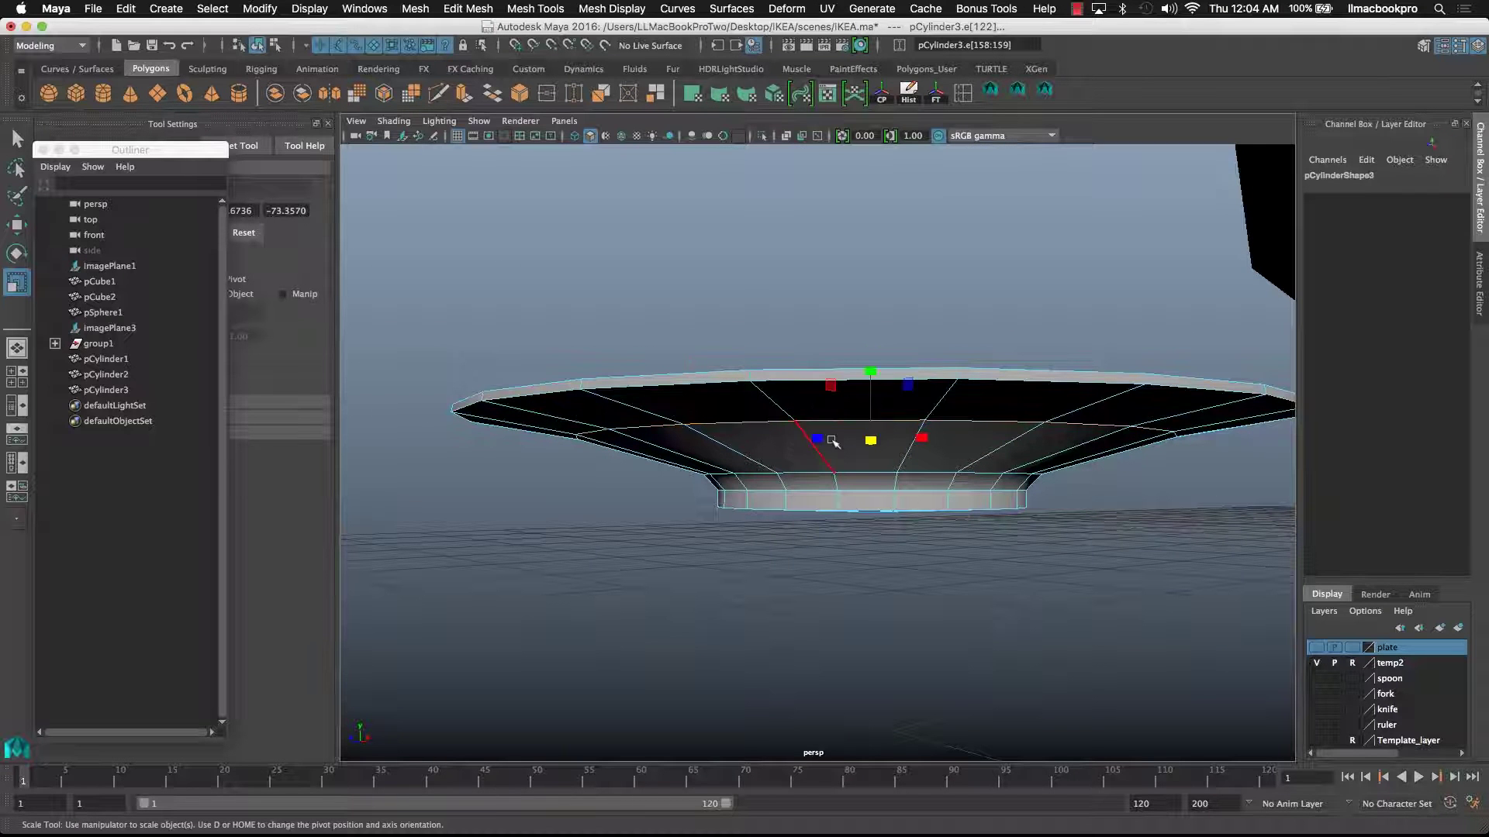
{"action": "left_click", "coordinate": [19, 225]}
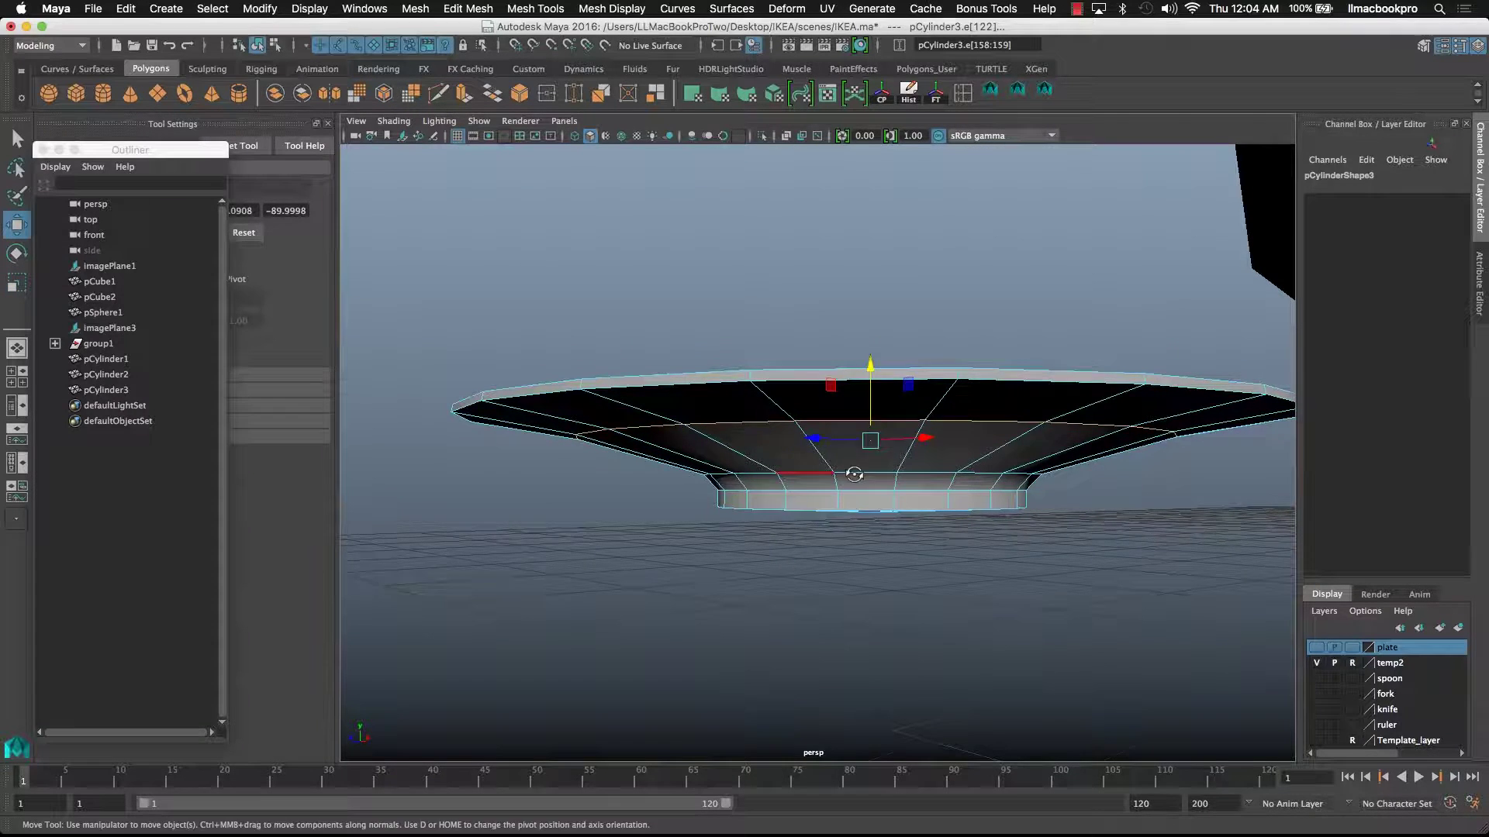
{"action": "left_click_drag", "start_coordinate": [854, 472], "coordinate": [860, 490], "text": "alt"}
{"action": "left_click_drag", "start_coordinate": [872, 378], "coordinate": [792, 442]}
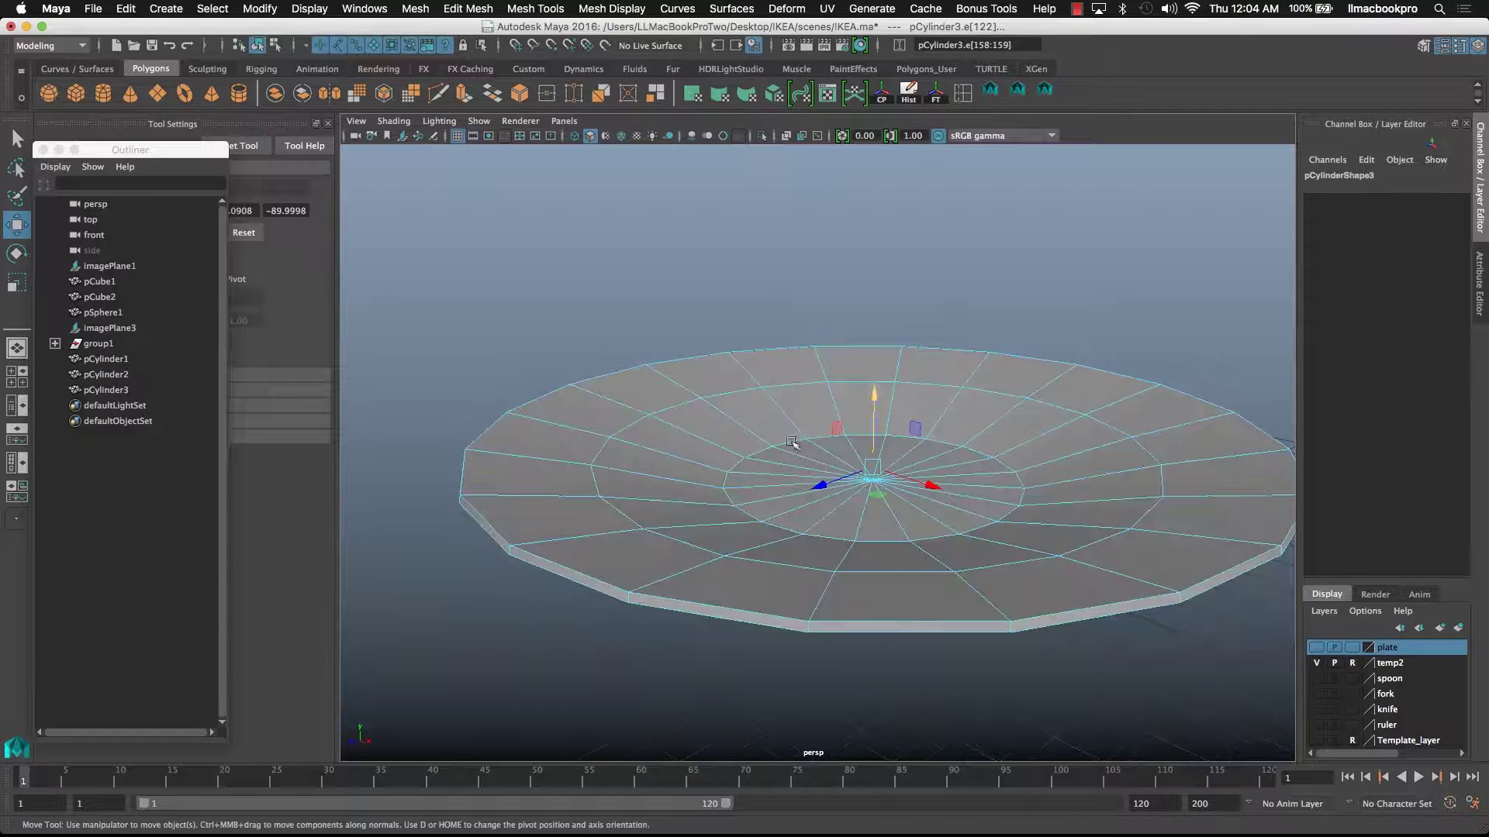
{"action": "double_click", "coordinate": [689, 402]}
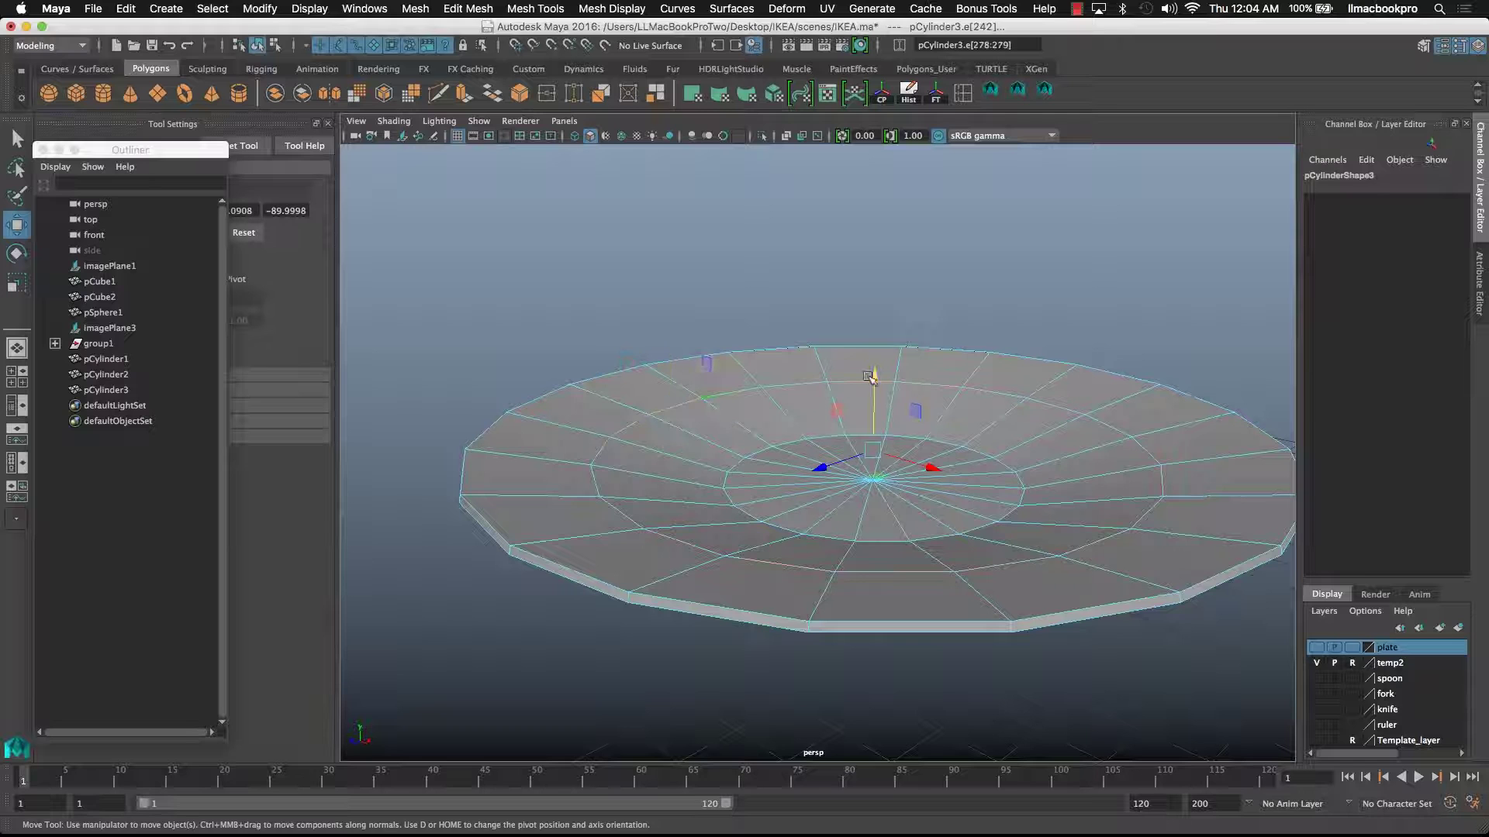
{"action": "left_click_drag", "start_coordinate": [870, 376], "coordinate": [617, 628]}
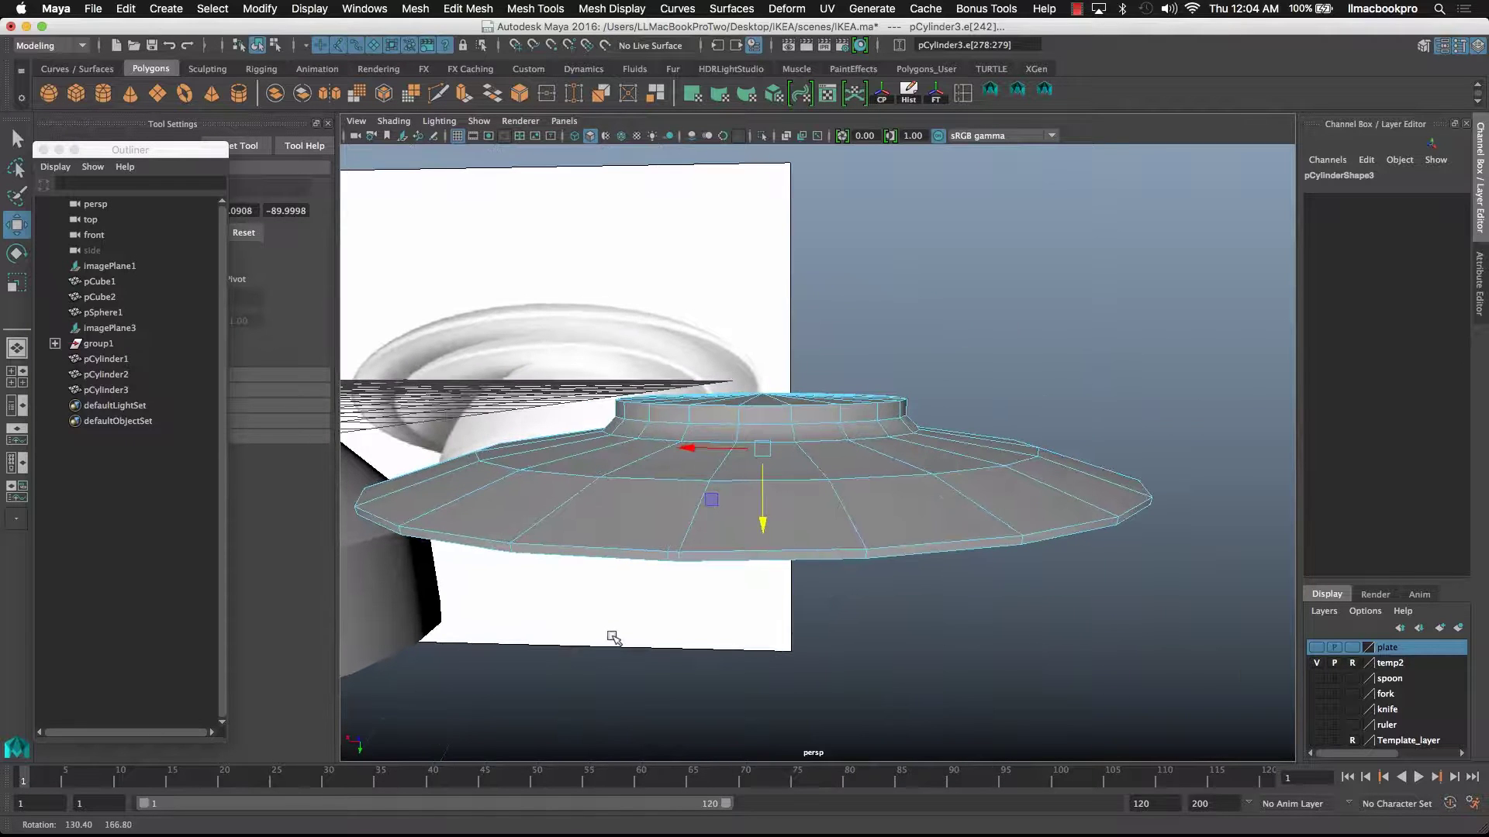
- Move the edge loop beside the foot closer to it, scale it outward about 1.3 in X and Z, and scale the underside's middle loop
{"action": "left_click", "coordinate": [842, 443]}
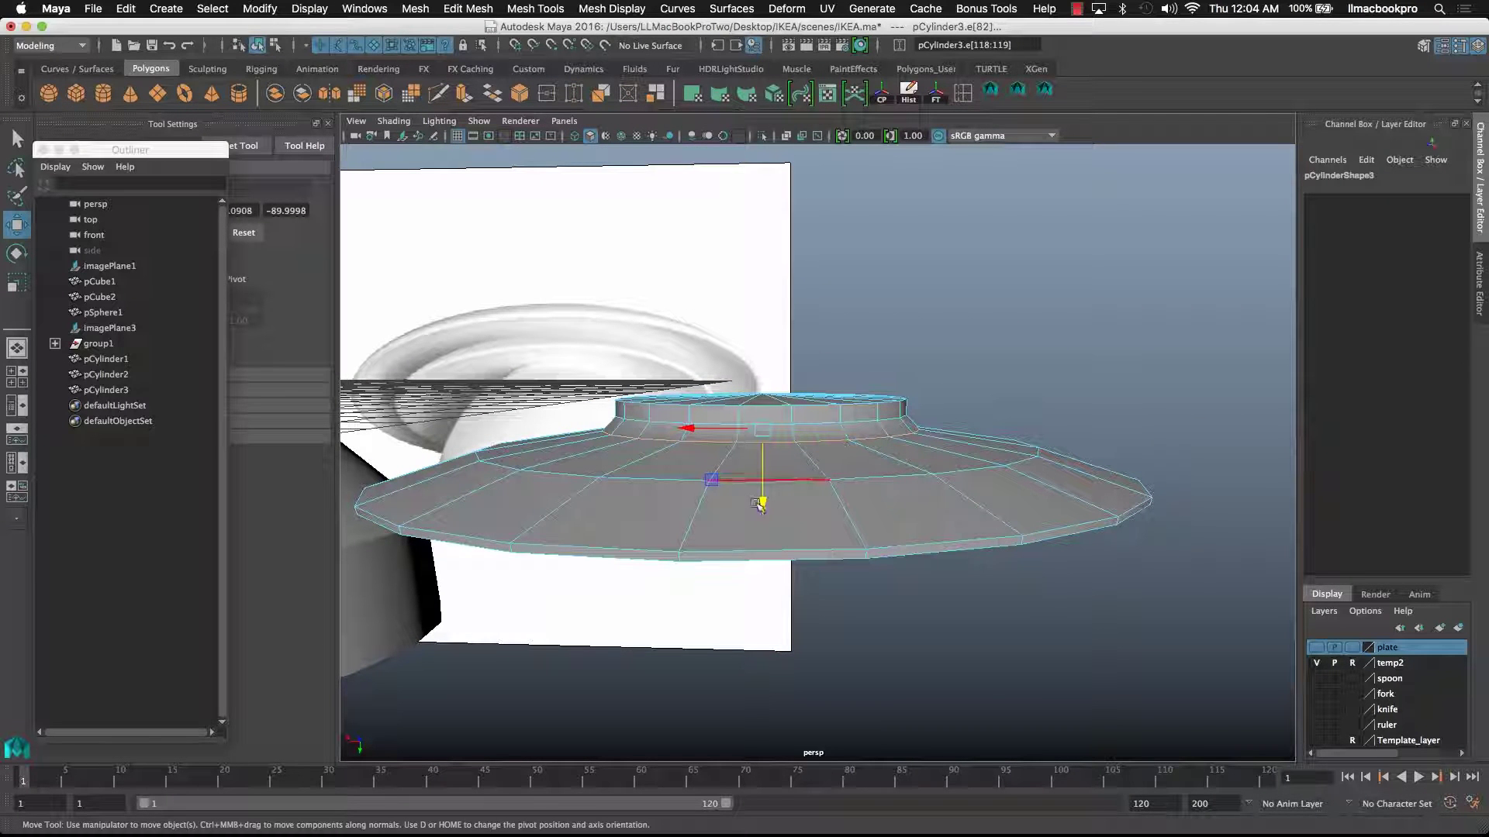
{"action": "left_click_drag", "start_coordinate": [763, 494], "coordinate": [765, 497]}
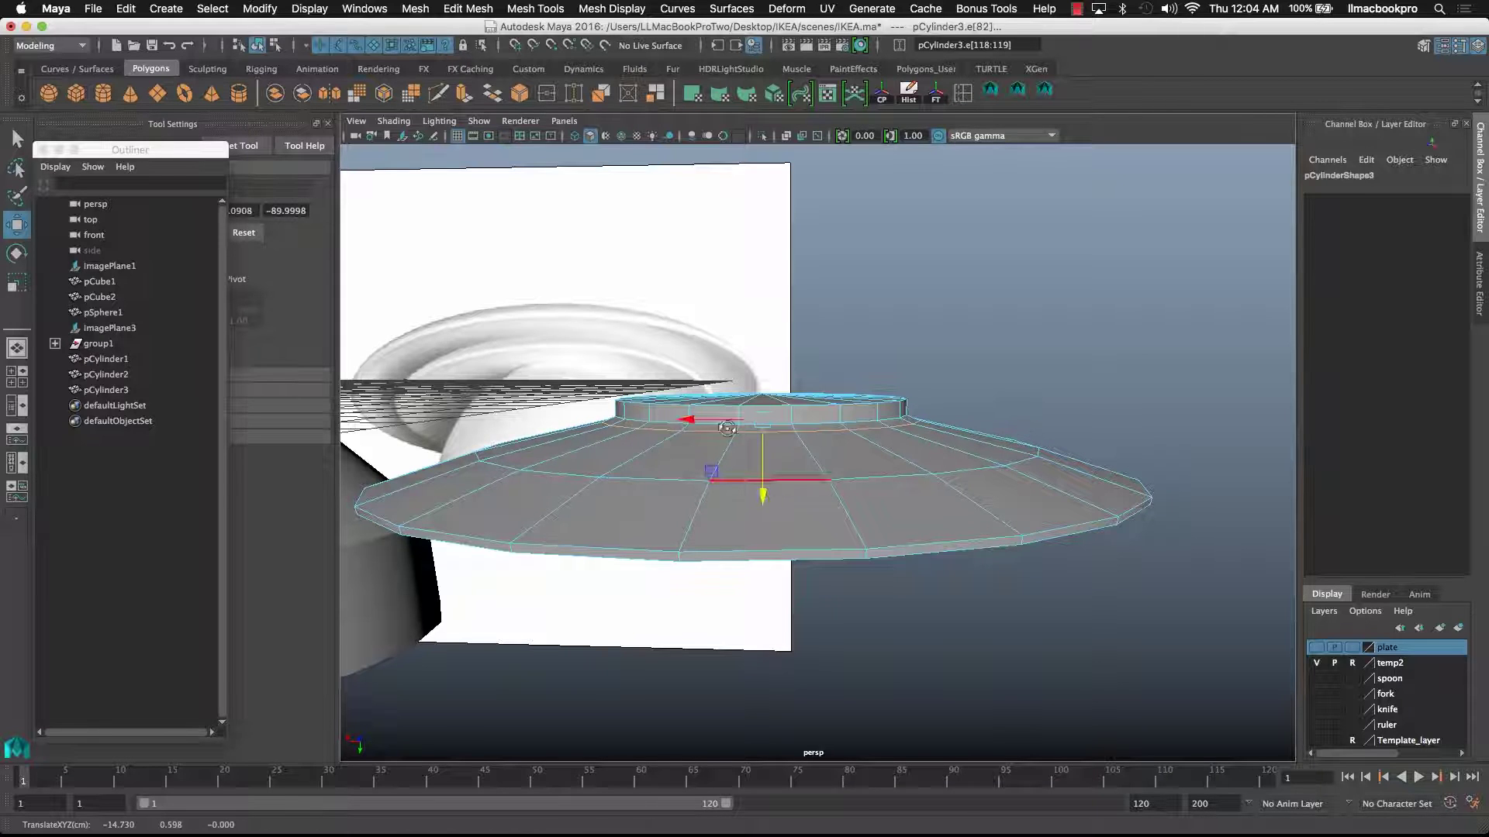
{"action": "left_click_drag", "start_coordinate": [726, 428], "coordinate": [725, 508], "text": "alt"}
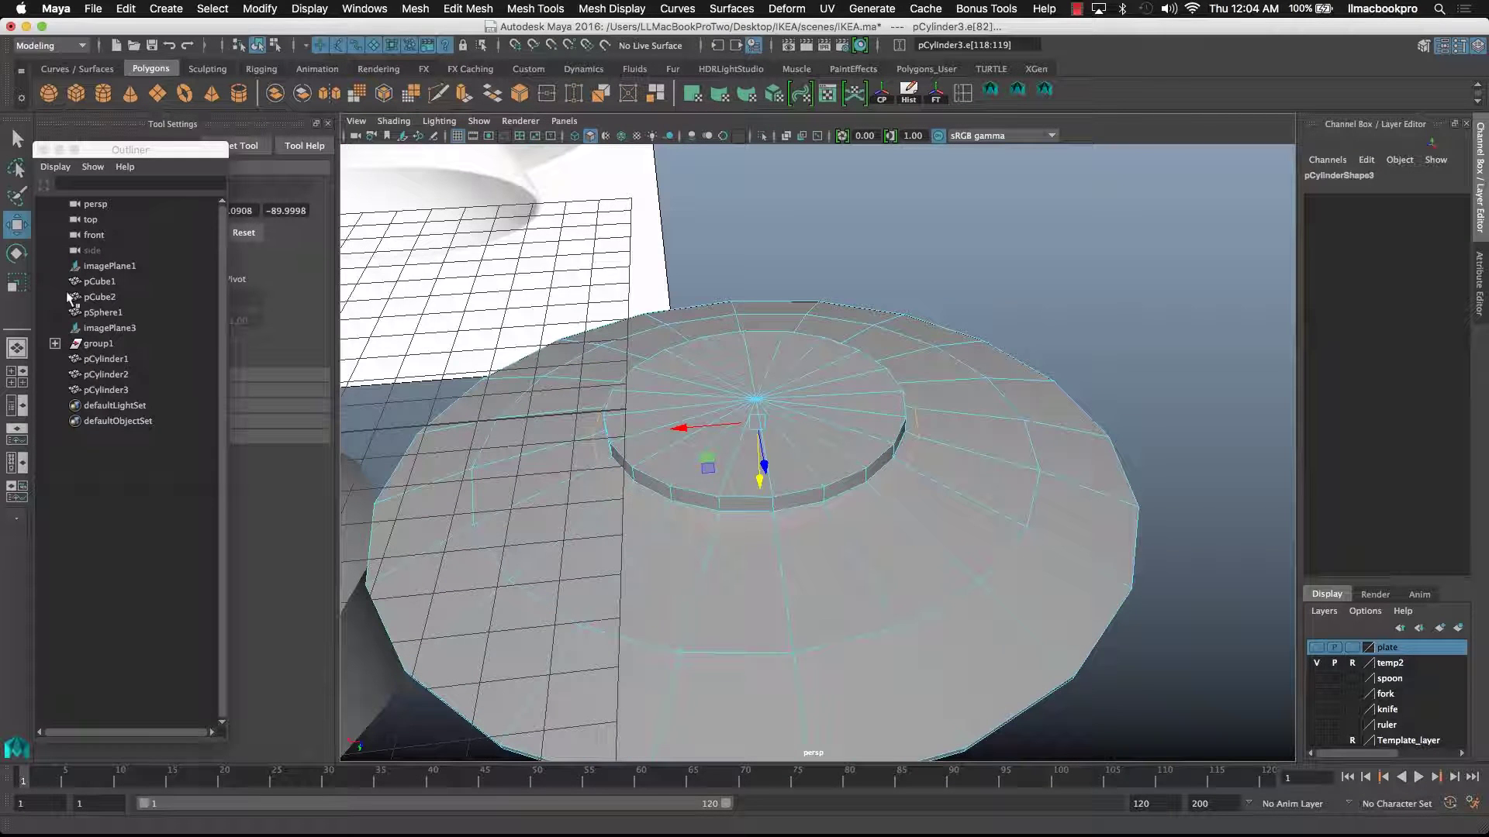
{"action": "left_click", "coordinate": [17, 283]}
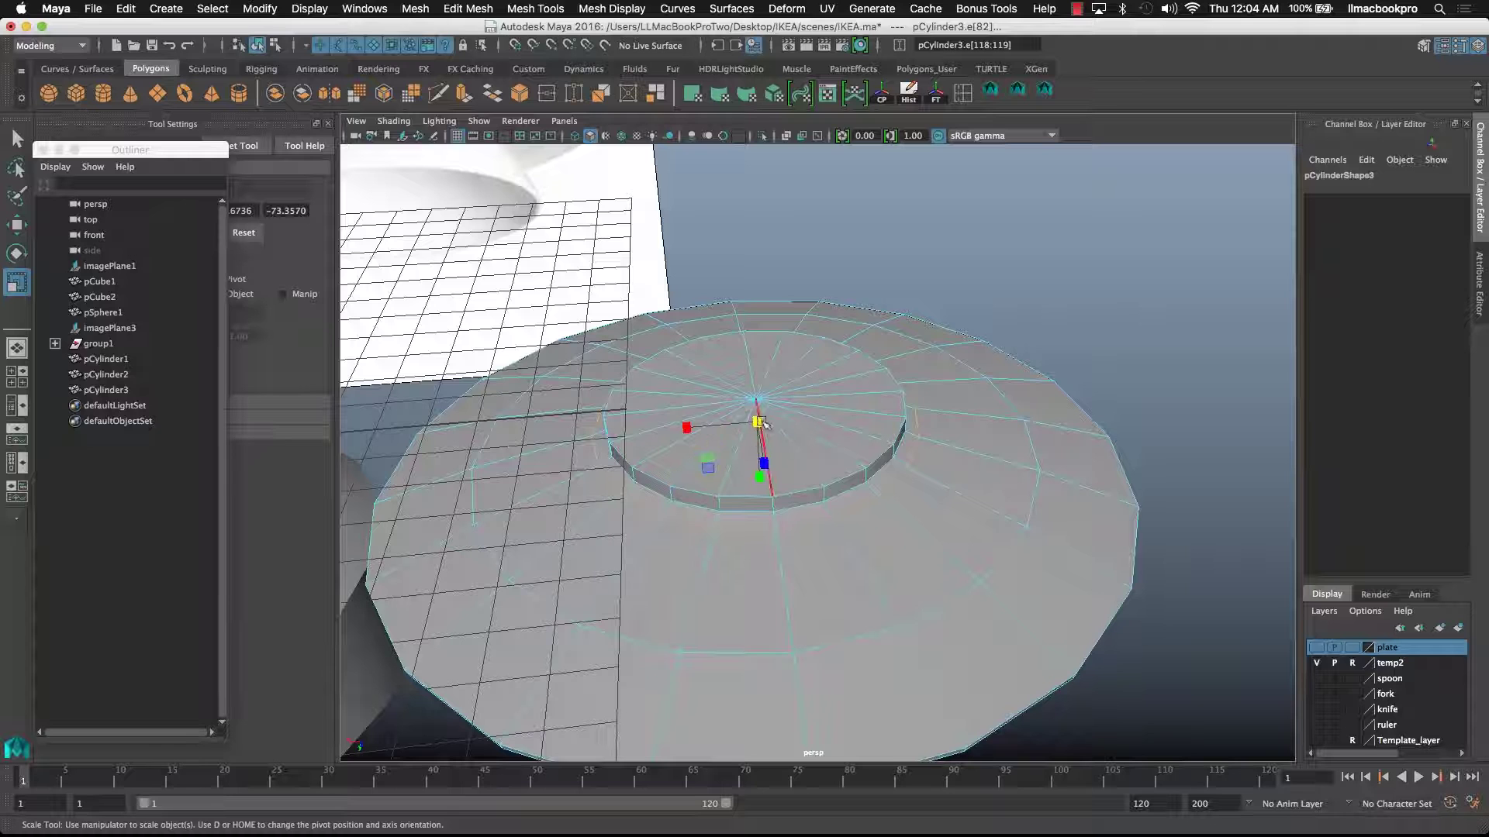
{"action": "left_click_drag", "start_coordinate": [763, 424], "coordinate": [824, 432]}
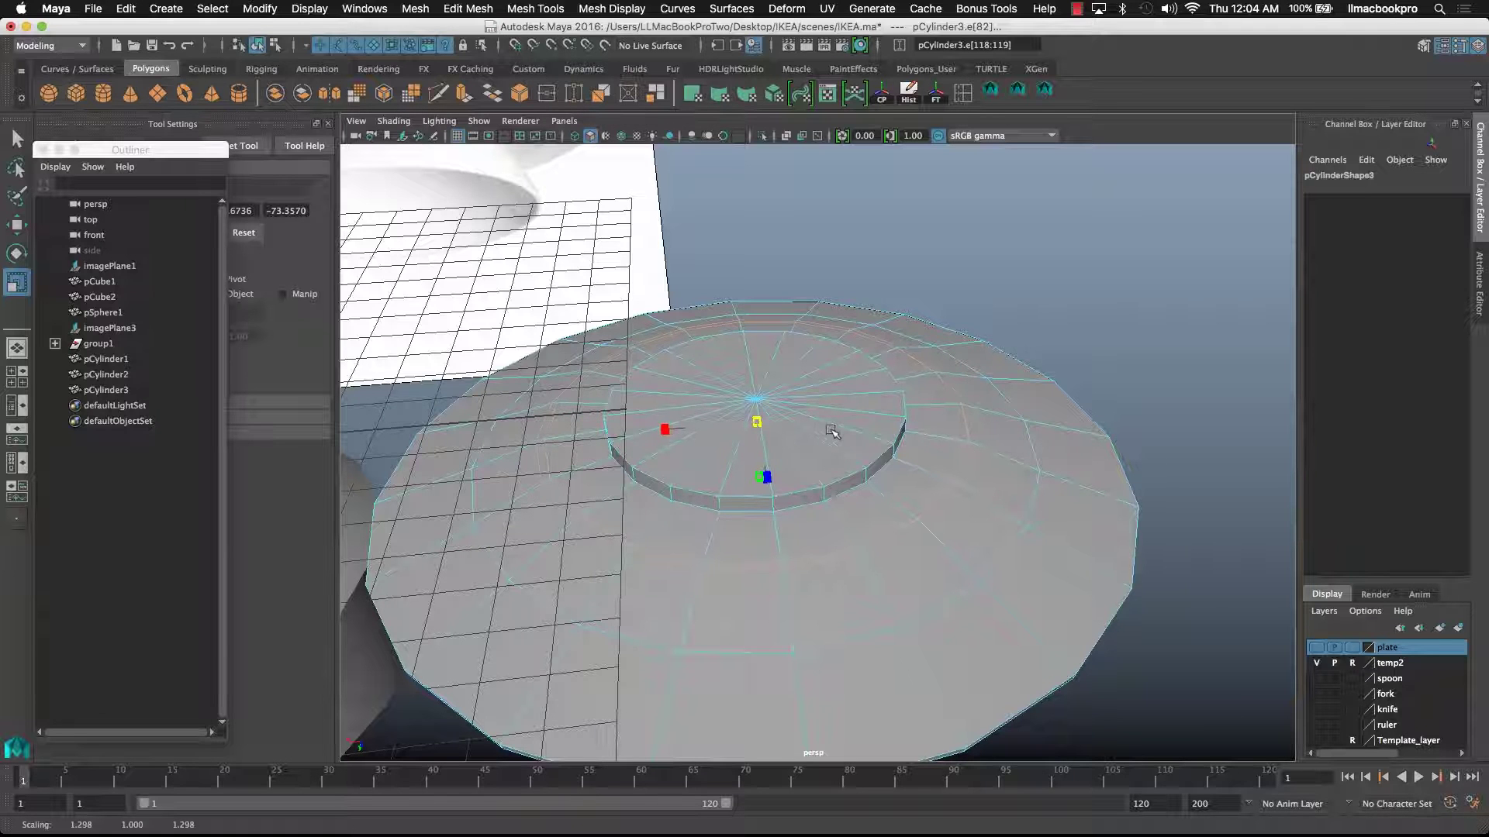
{"action": "double_click", "coordinate": [1033, 504]}
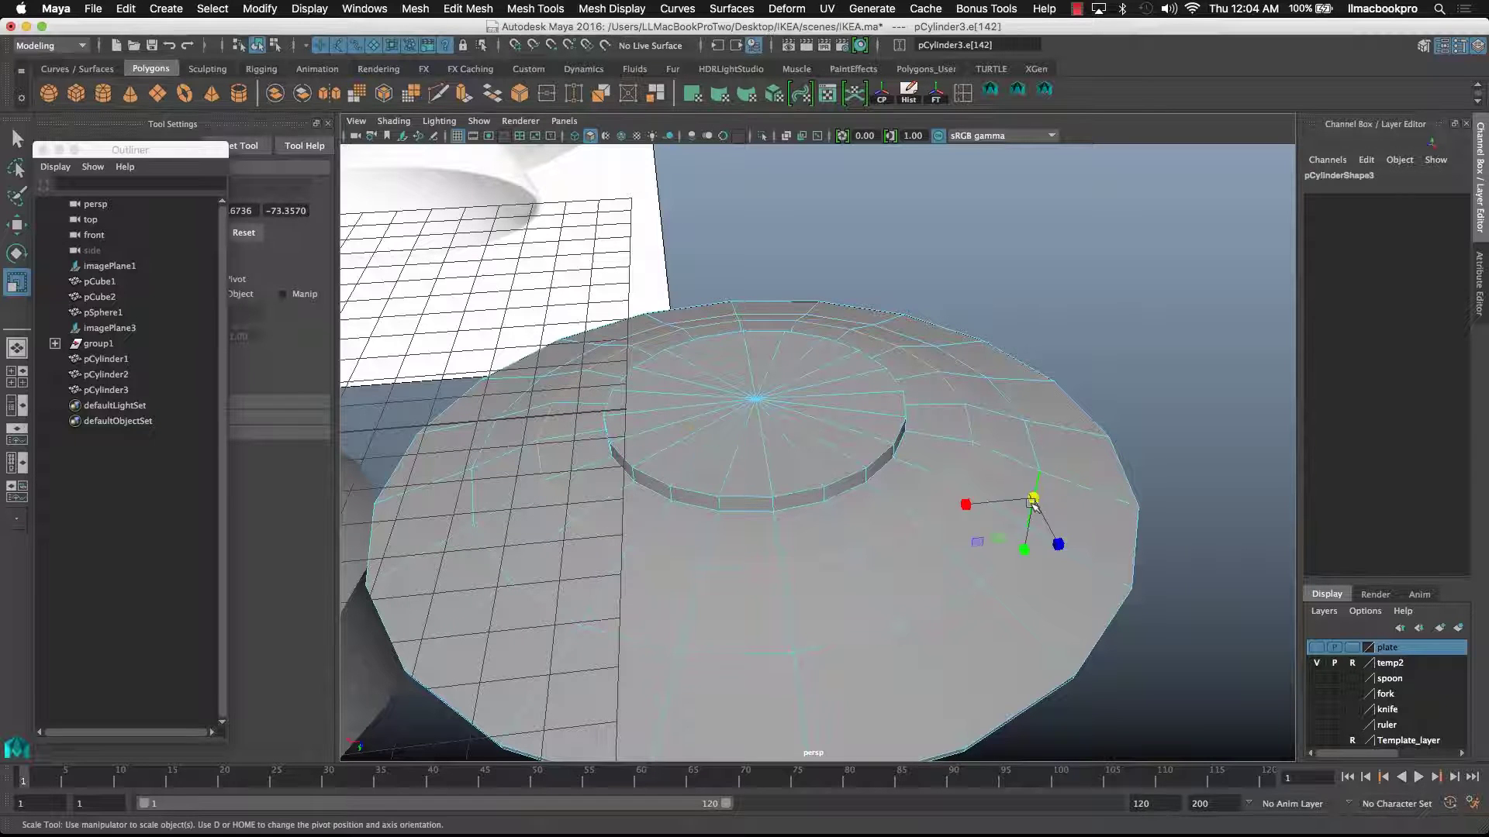
{"action": "left_click_drag", "start_coordinate": [758, 444], "coordinate": [802, 577]}
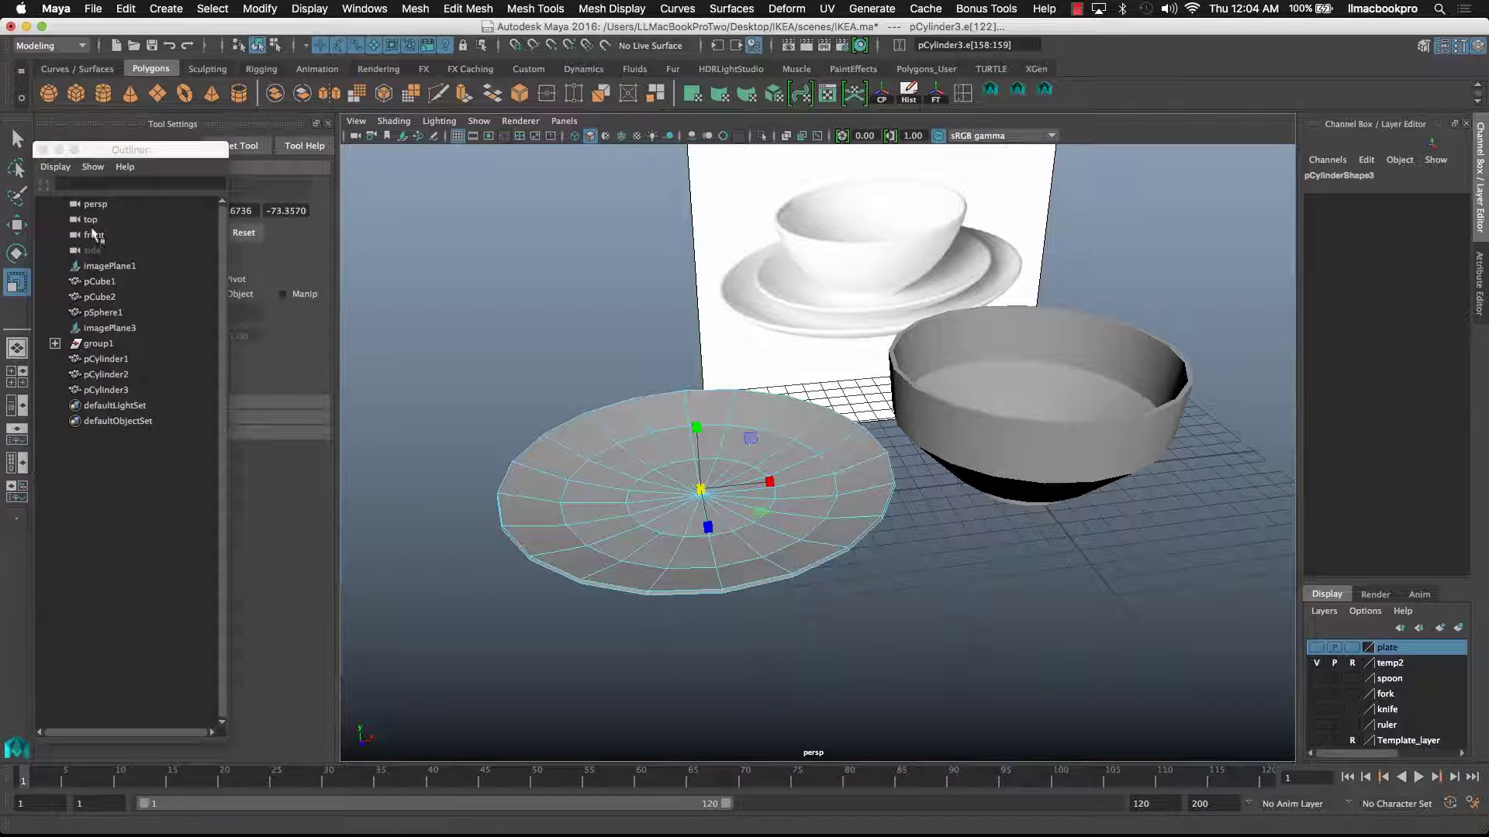
{"action": "left_click", "coordinate": [18, 228]}
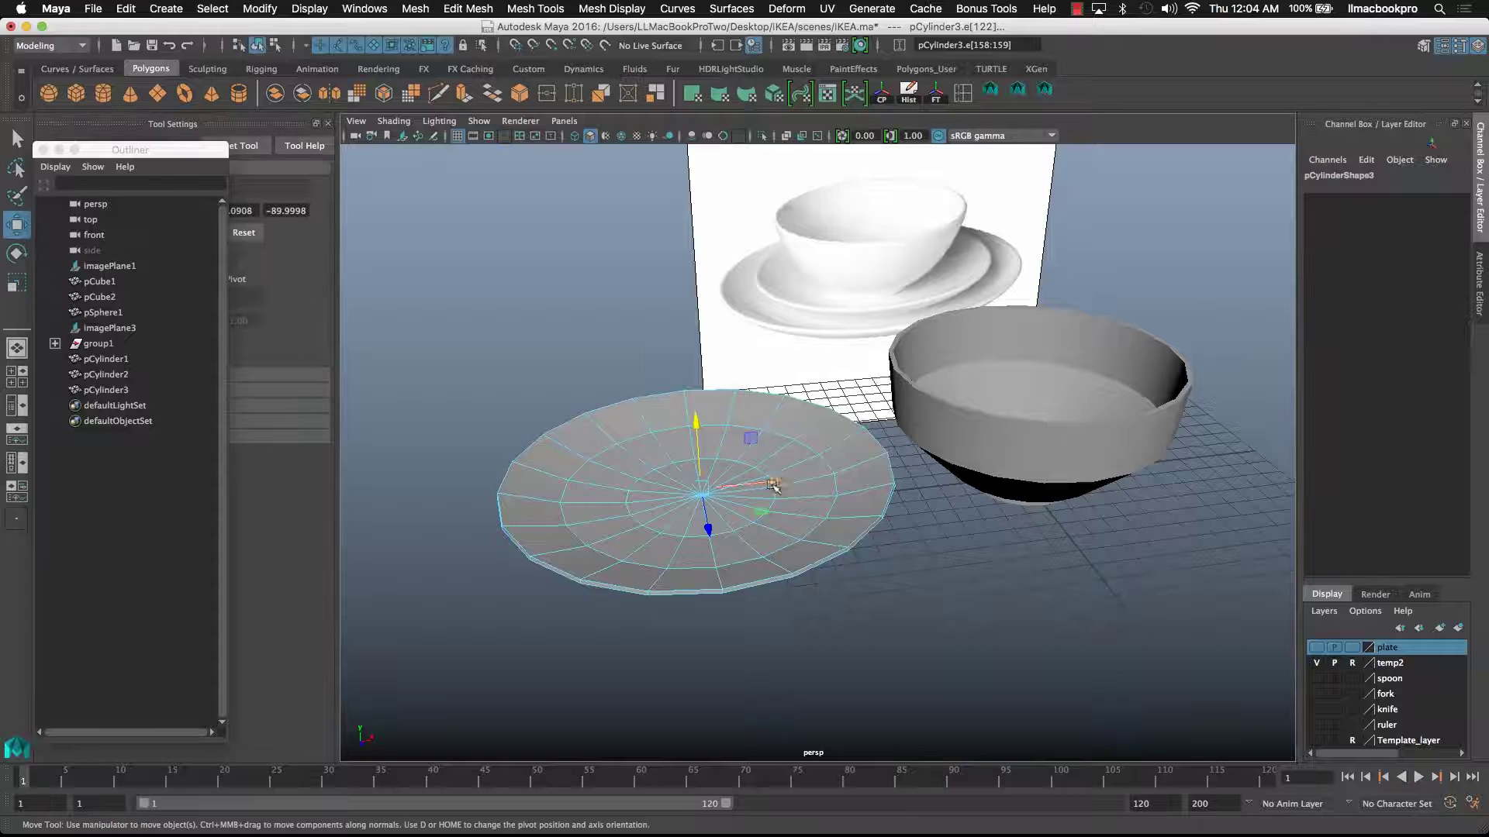
{"action": "left_click_drag", "start_coordinate": [777, 481], "coordinate": [1005, 454]}
{"action": "key", "text": "super+z"}
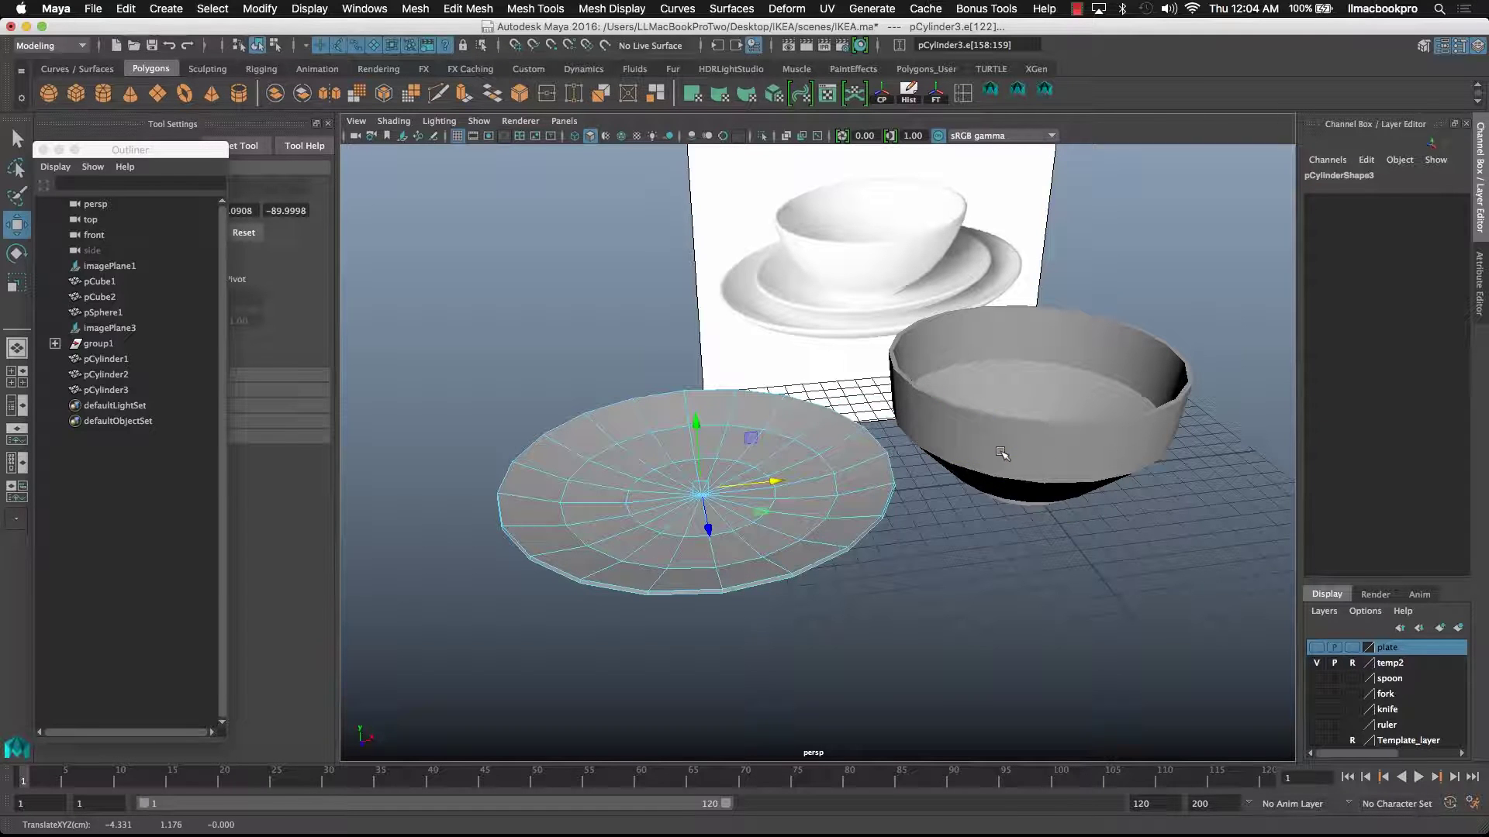
- Switch the plate to object mode, move it along X beneath the bowl and snap it to the grid at X -1, Y 0
{"action": "right_click_drag", "start_coordinate": [758, 394], "coordinate": [826, 377]}
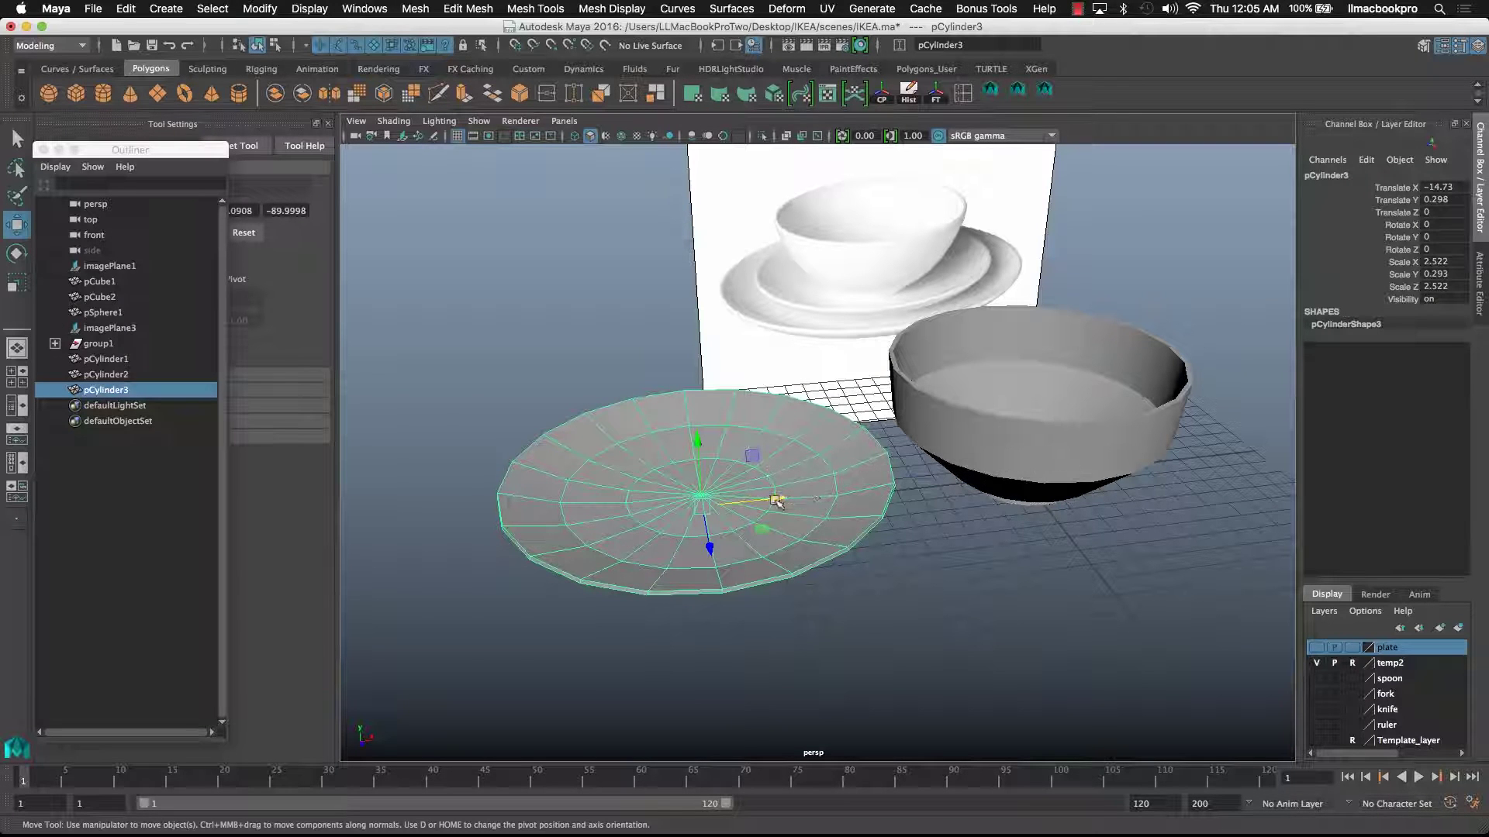
{"action": "left_click_drag", "start_coordinate": [775, 501], "coordinate": [1110, 480]}
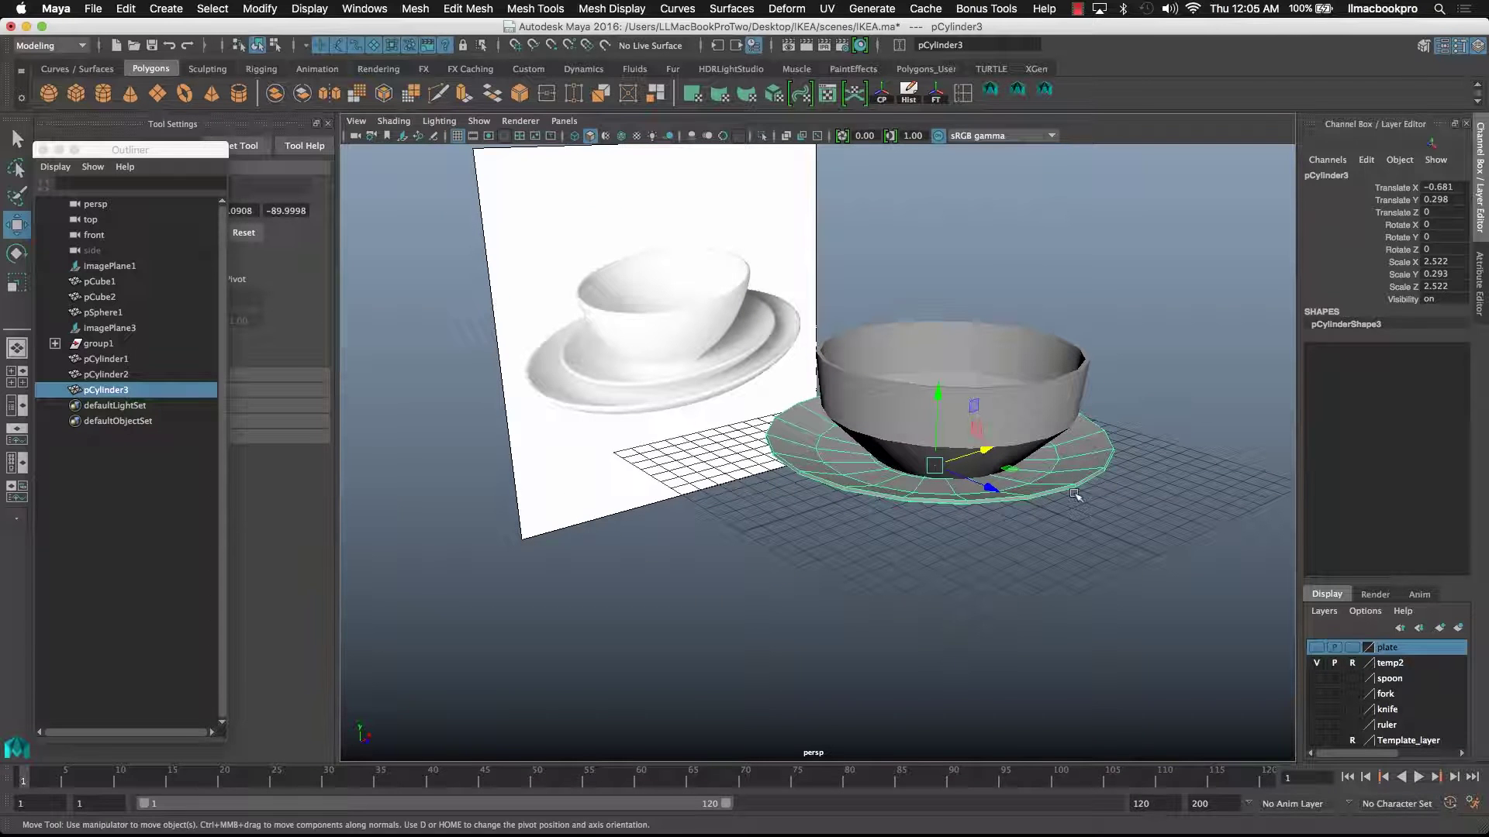
{"action": "key", "text": "x"}
{"action": "mouse_move", "coordinate": [935, 466]}
{"action": "left_mouse_down"}
{"action": "mouse_move", "coordinate": [975, 484]}
{"action": "mouse_move", "coordinate": [987, 409]}
{"action": "mouse_move", "coordinate": [964, 325]}
{"action": "mouse_move", "coordinate": [949, 497]}
{"action": "mouse_move", "coordinate": [944, 485]}
{"action": "left_mouse_up"}
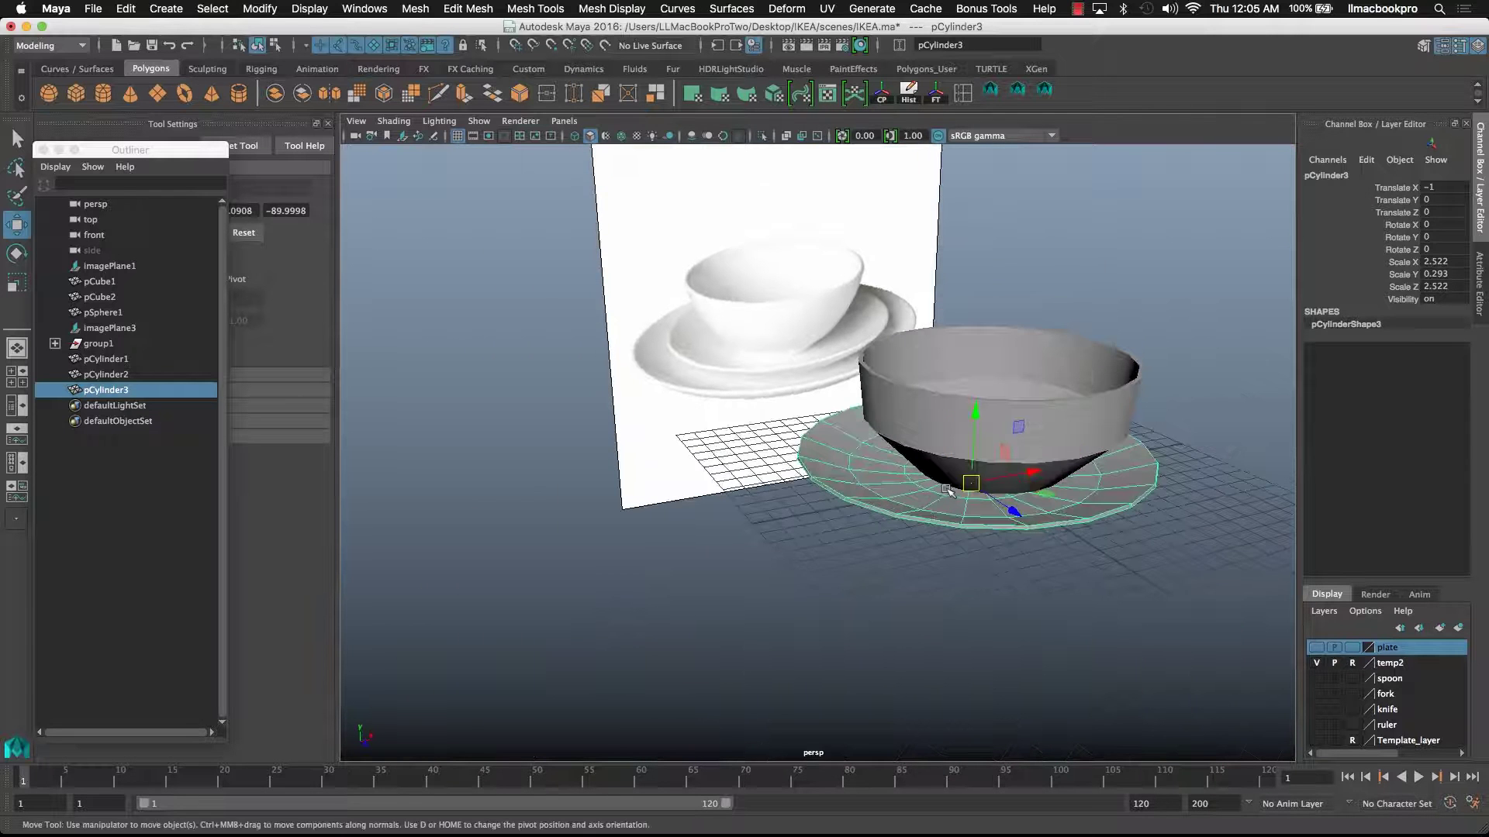
{"action": "middle_click_drag", "start_coordinate": [944, 487], "coordinate": [769, 484], "text": "alt"}
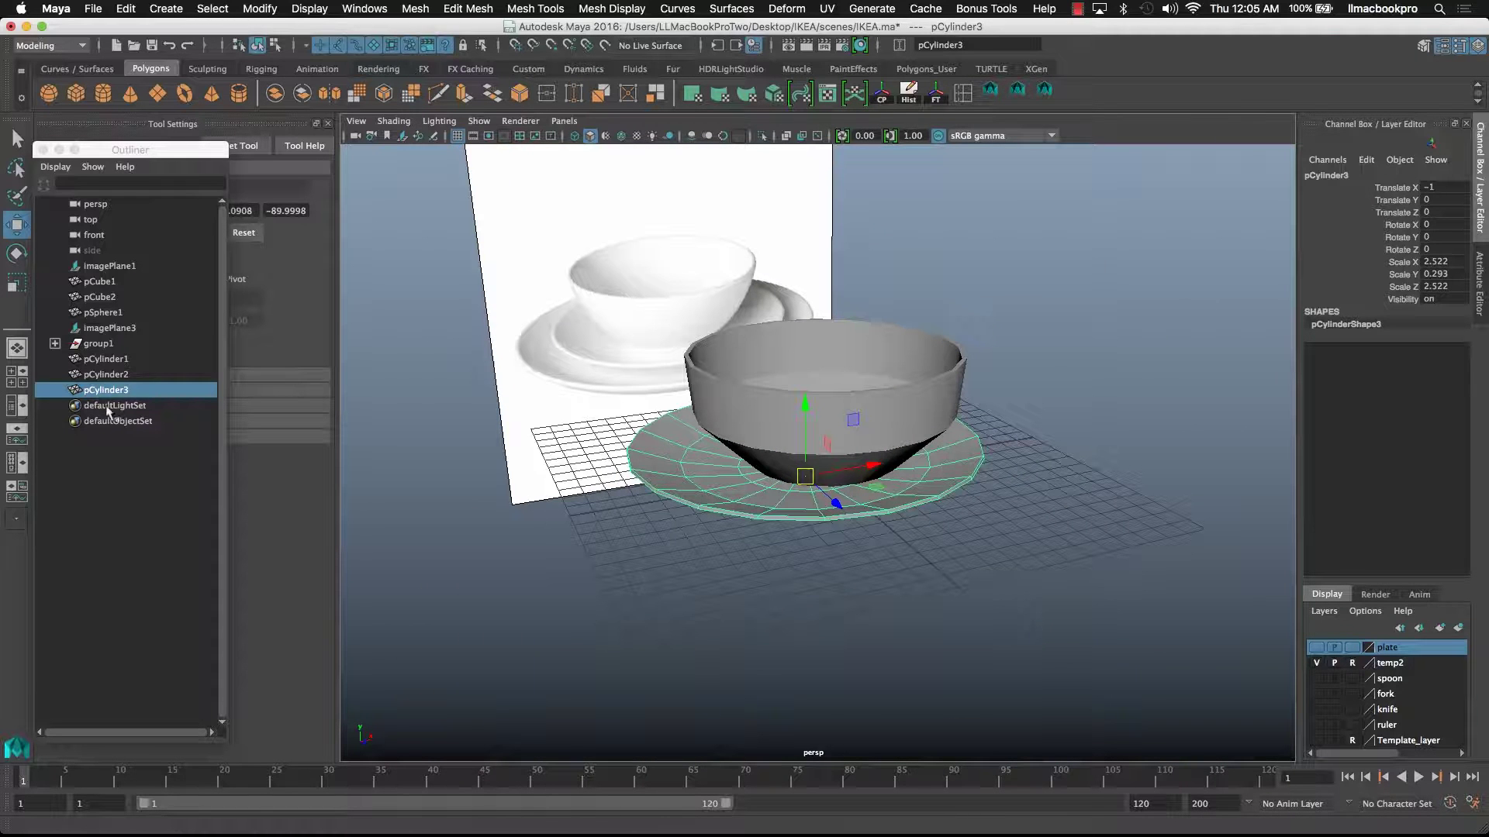
- In the front view, move the plate along X to about -0.12 and scale it up uniformly to about 2.61 in X and Z
{"action": "left_click", "coordinate": [17, 376]}
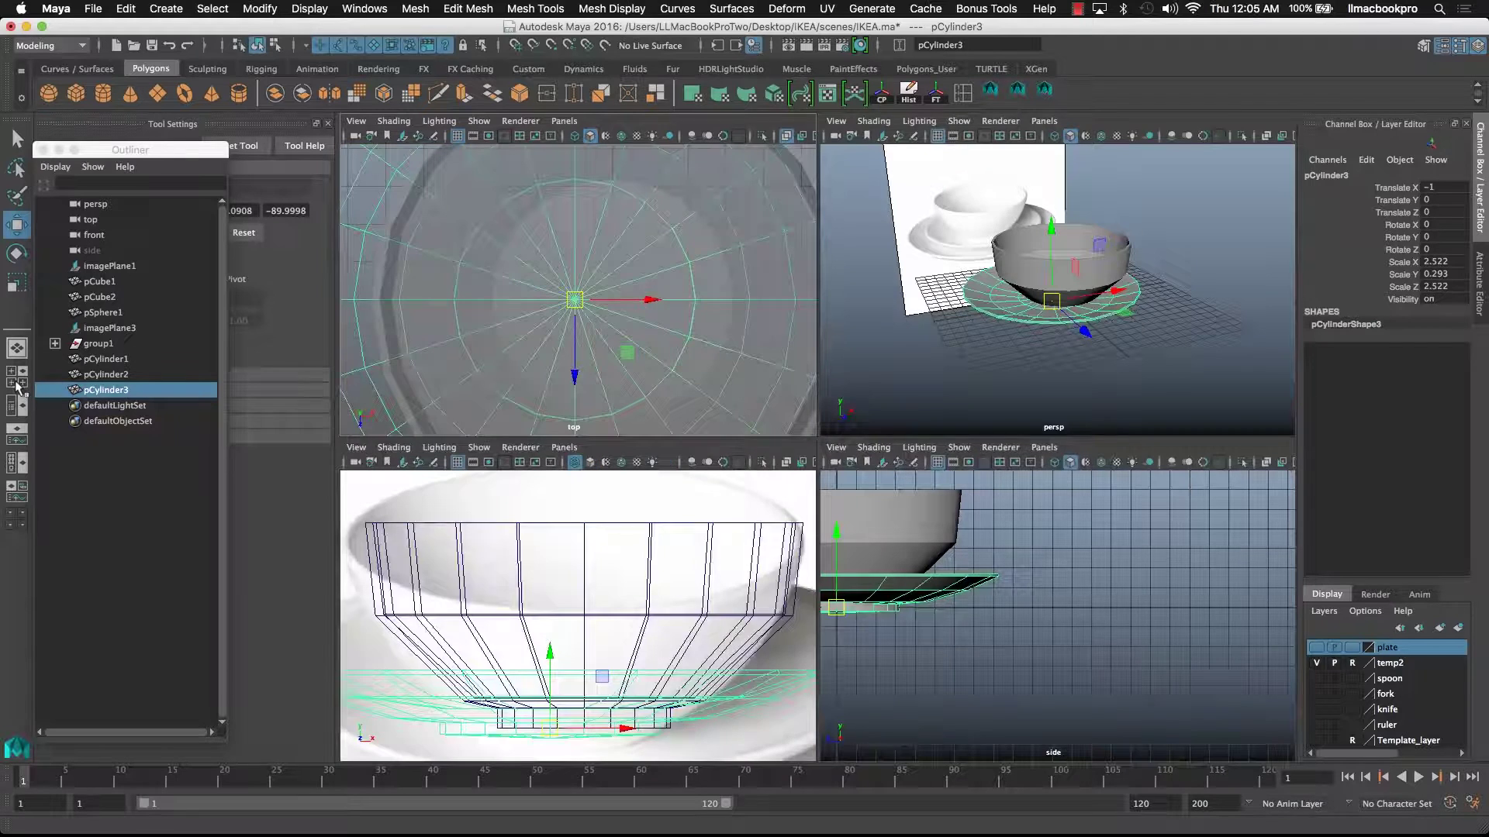
{"action": "key", "text": "space"}
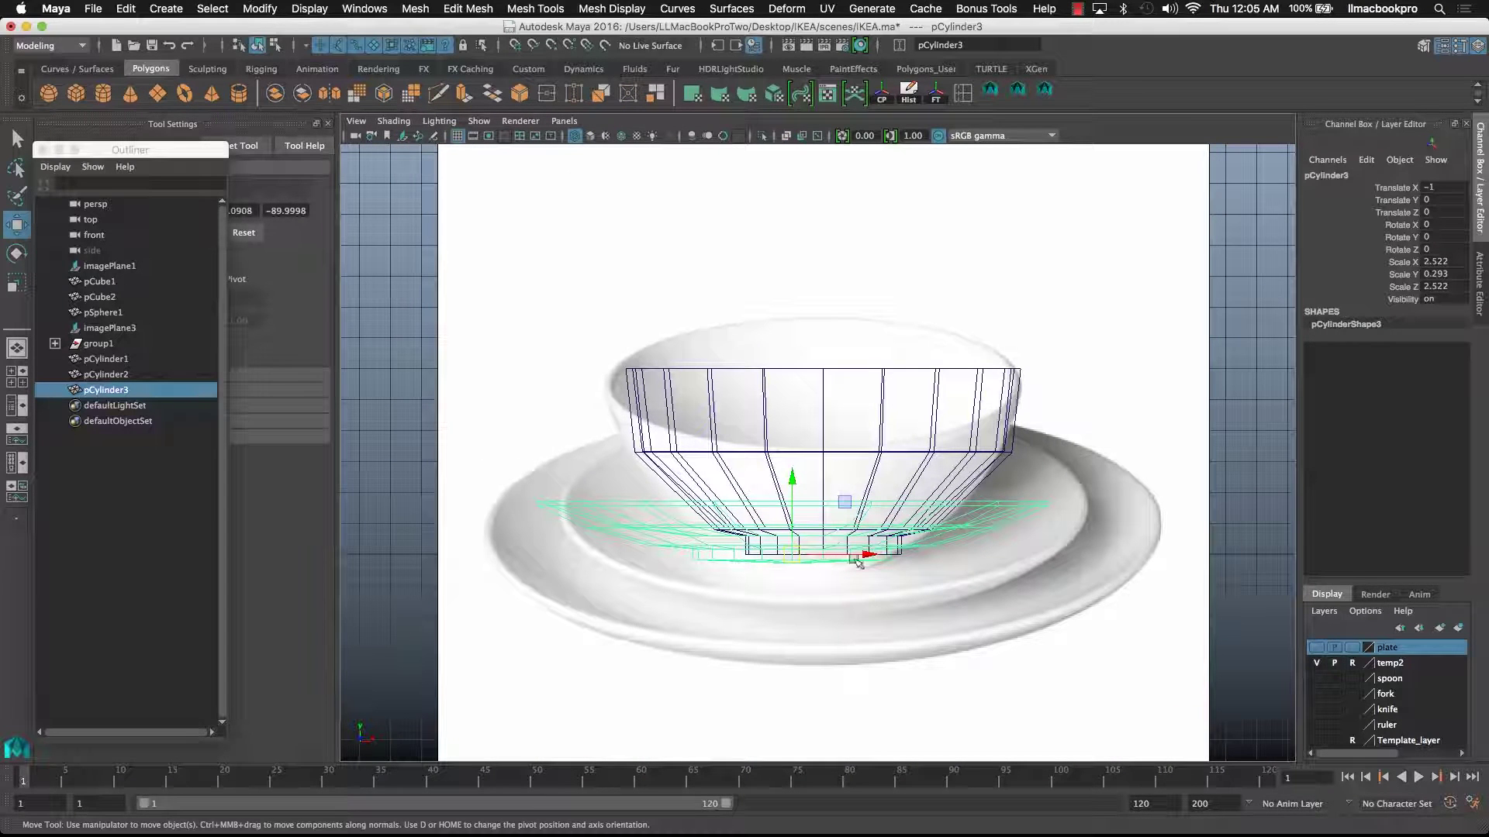
{"action": "mouse_move", "coordinate": [885, 557]}
{"action": "left_mouse_down"}
{"action": "mouse_move", "coordinate": [908, 557]}
{"action": "mouse_move", "coordinate": [895, 557]}
{"action": "left_mouse_up"}
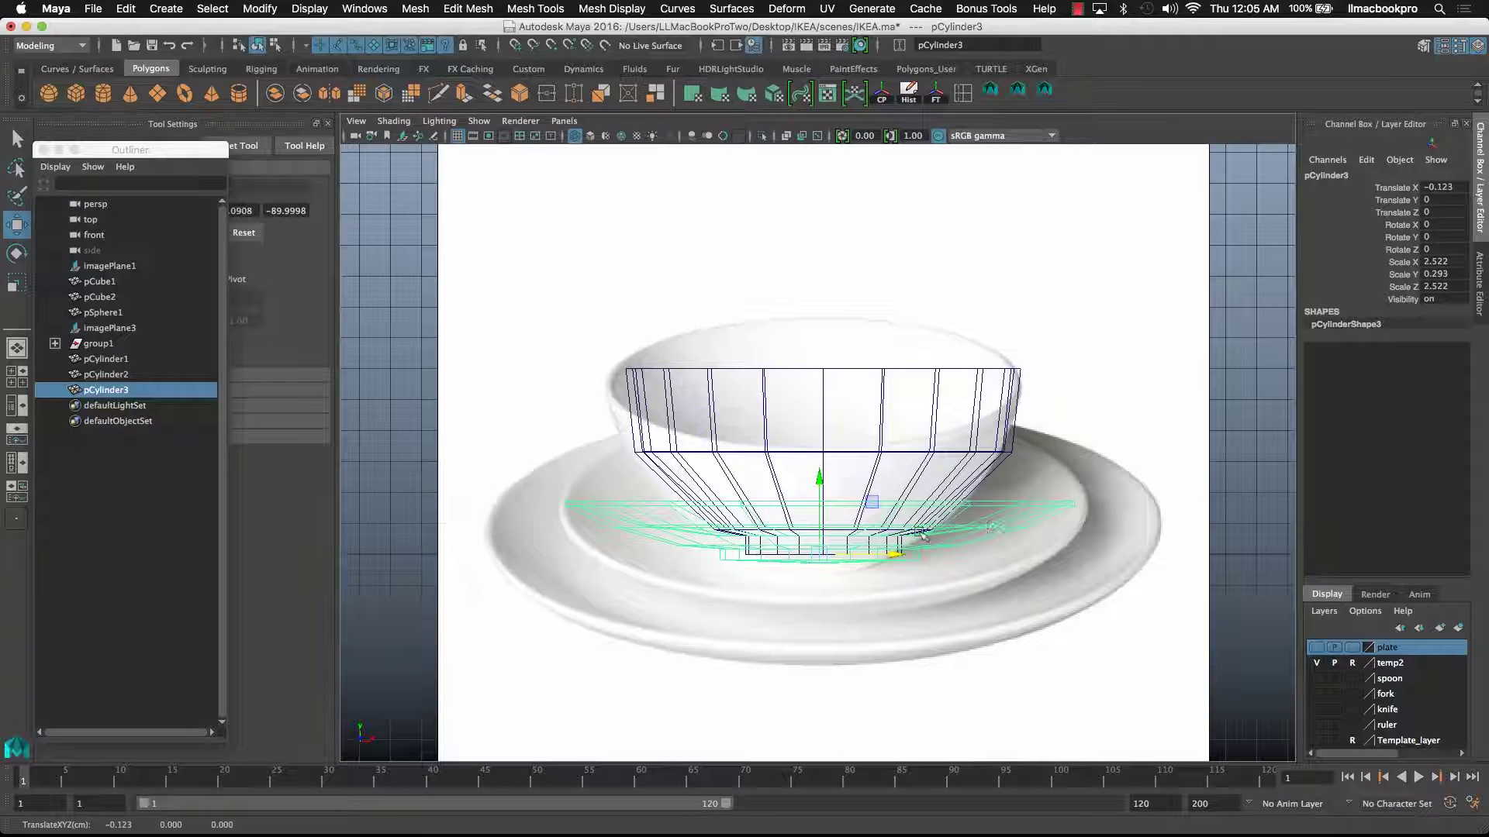
{"action": "left_click", "coordinate": [14, 284]}
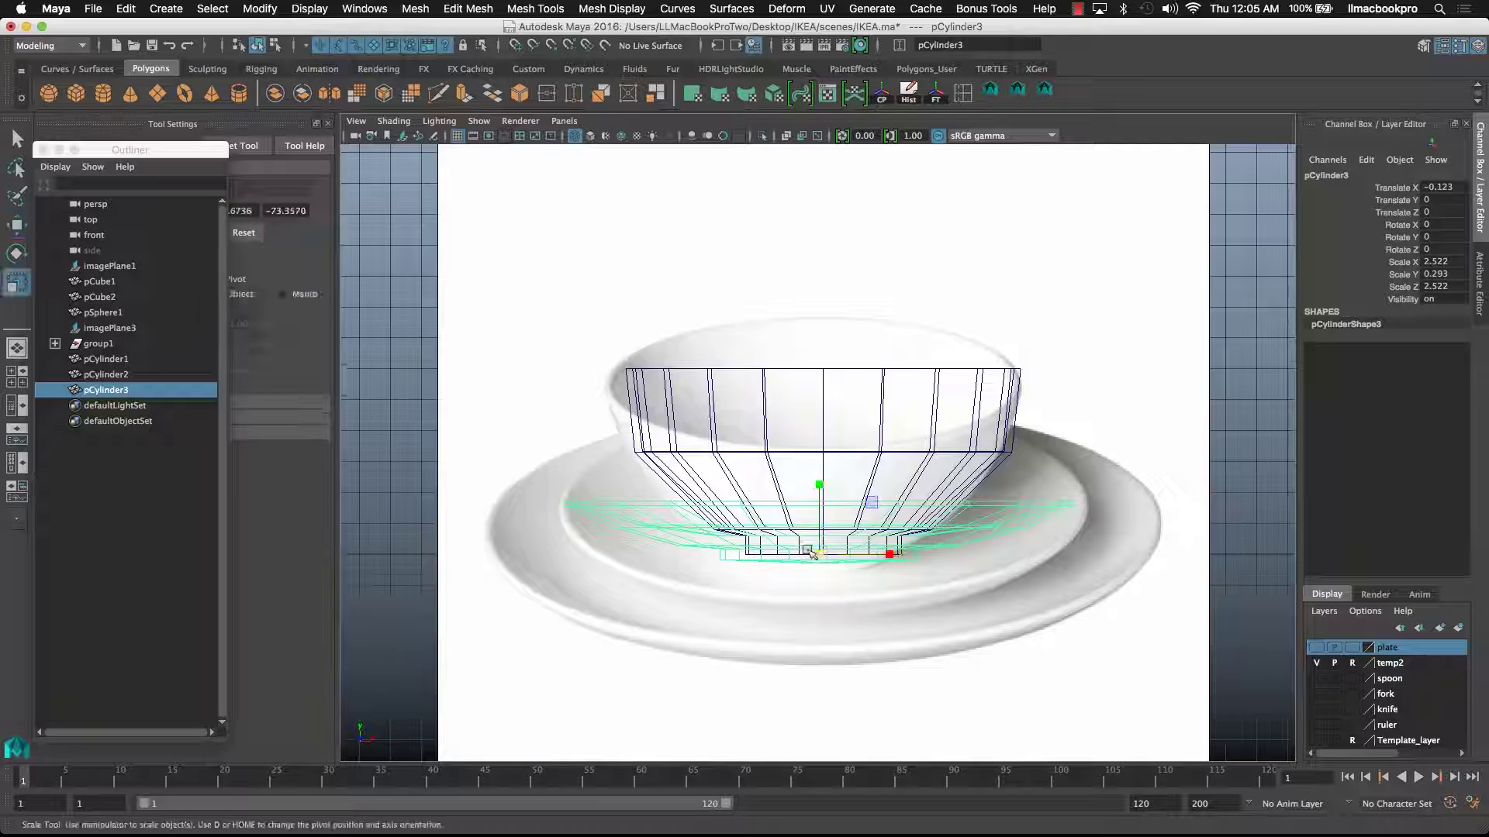
{"action": "left_click_drag", "start_coordinate": [814, 553], "coordinate": [834, 555]}
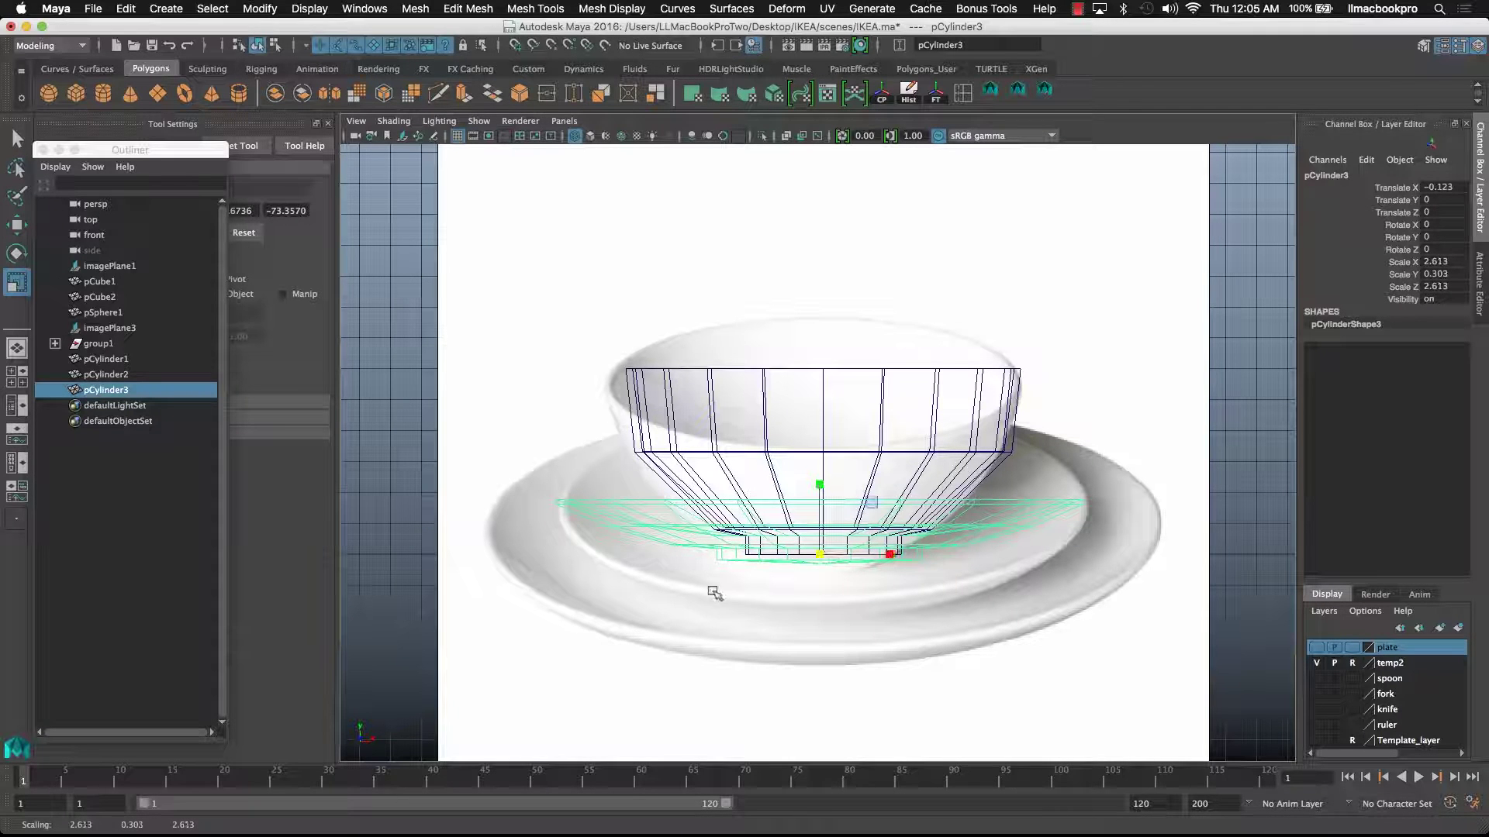
- Duplicate the plate and lower the copy to about -0.68 in Y
{"action": "key", "text": "w"}
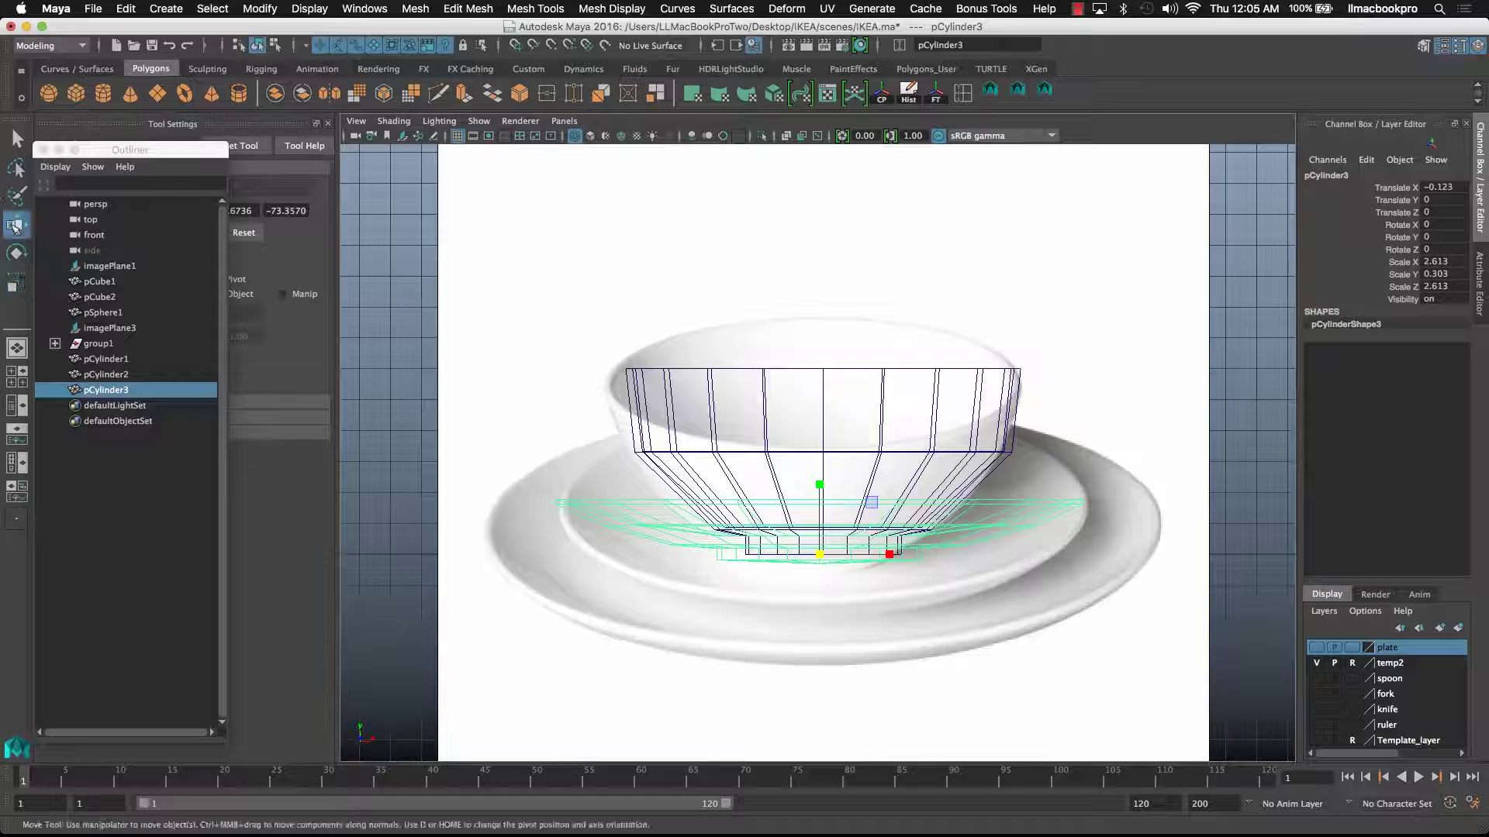
{"action": "key", "text": "ctrl+d"}
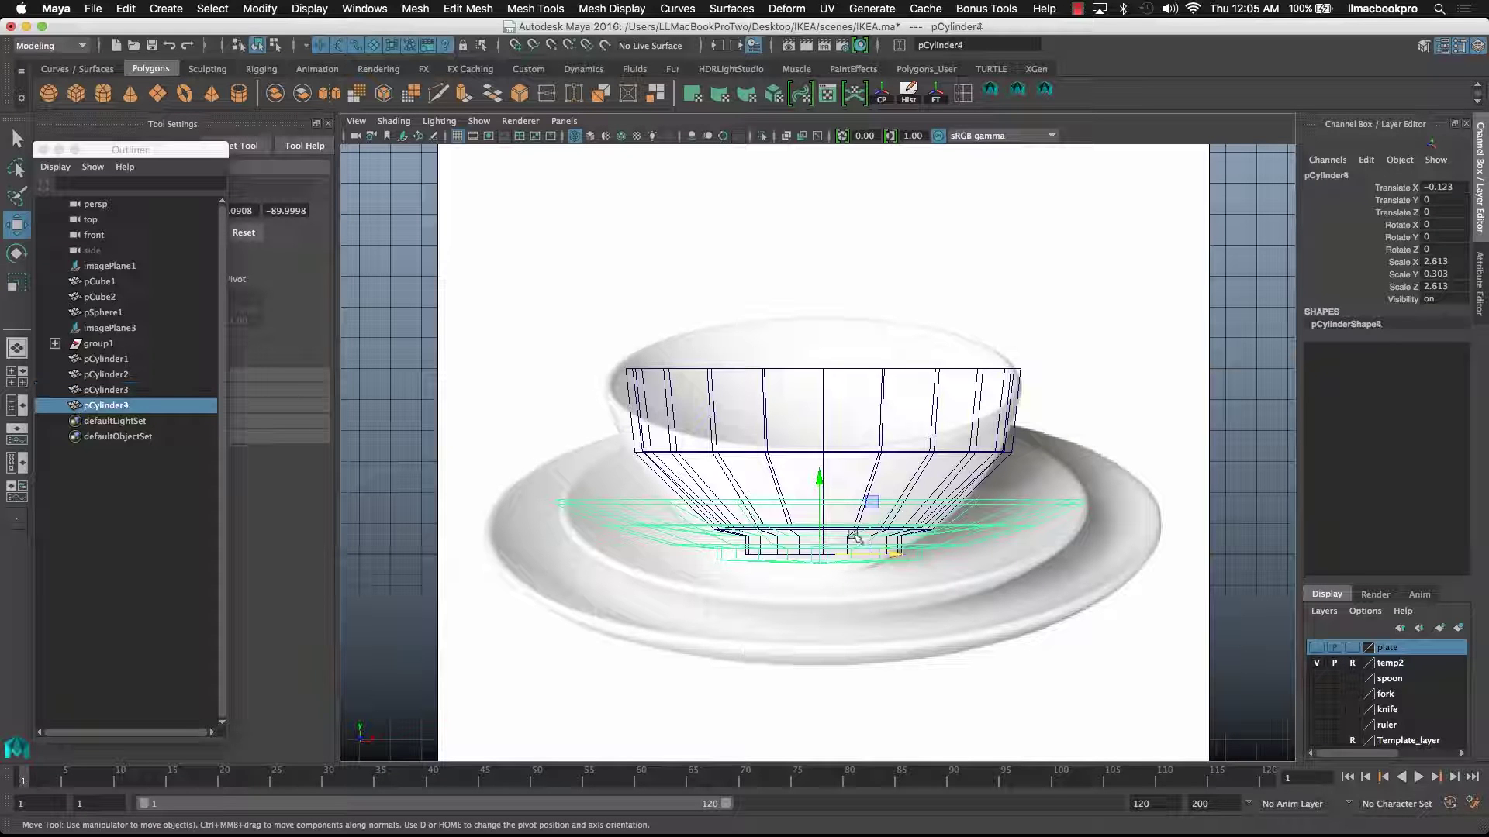
{"action": "mouse_move", "coordinate": [817, 479]}
{"action": "left_mouse_down"}
{"action": "mouse_move", "coordinate": [816, 521]}
{"action": "mouse_move", "coordinate": [819, 492]}
{"action": "left_mouse_up"}
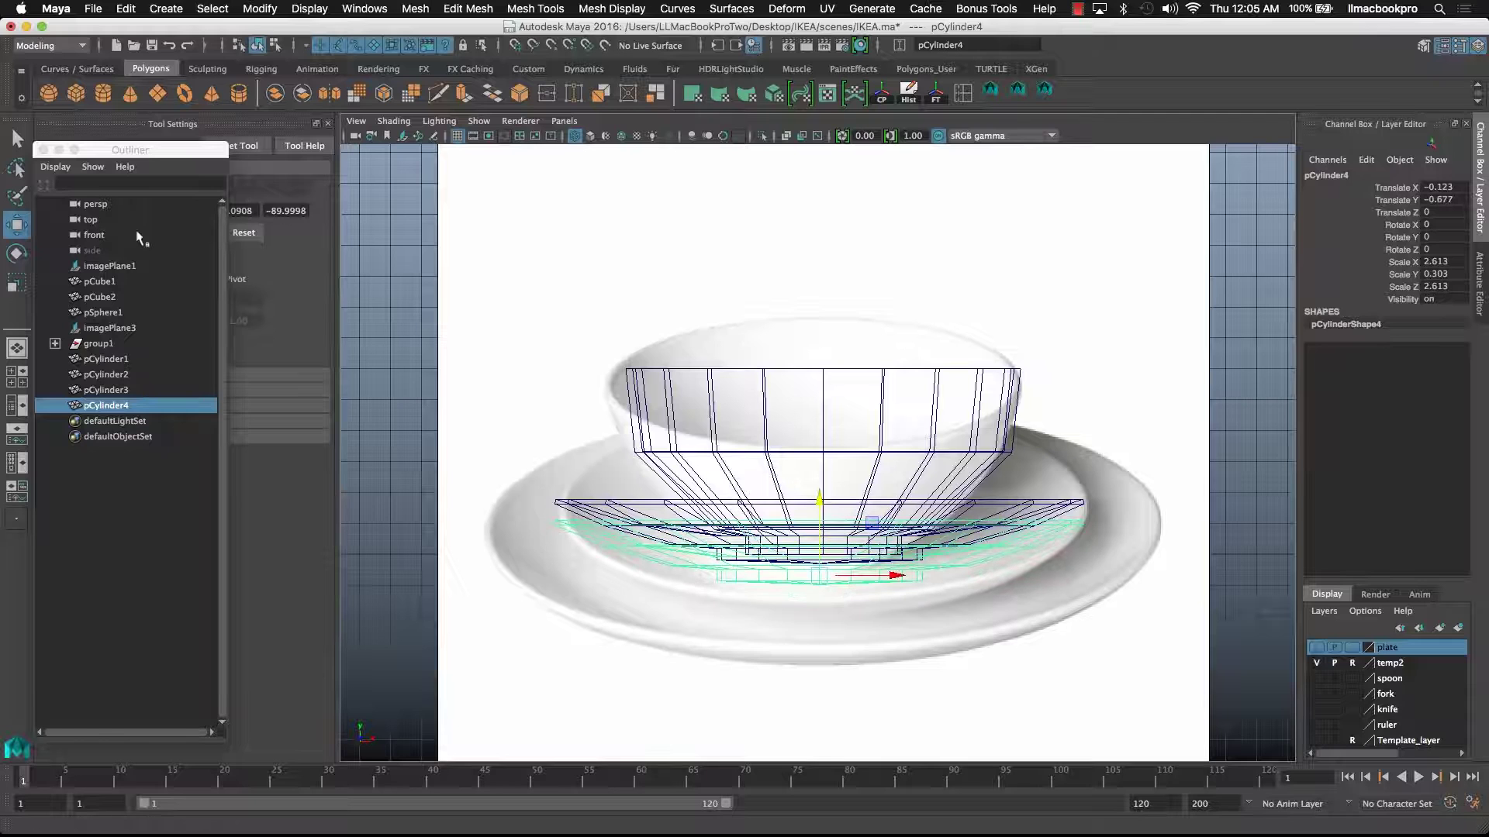
- Scale the duplicated plate to about 3.39 in X and Z to match the larger reference plate, and flatten its Y scale to about 0.29
{"action": "left_click", "coordinate": [12, 284]}
{"action": "left_click_drag", "start_coordinate": [820, 575], "coordinate": [927, 587]}
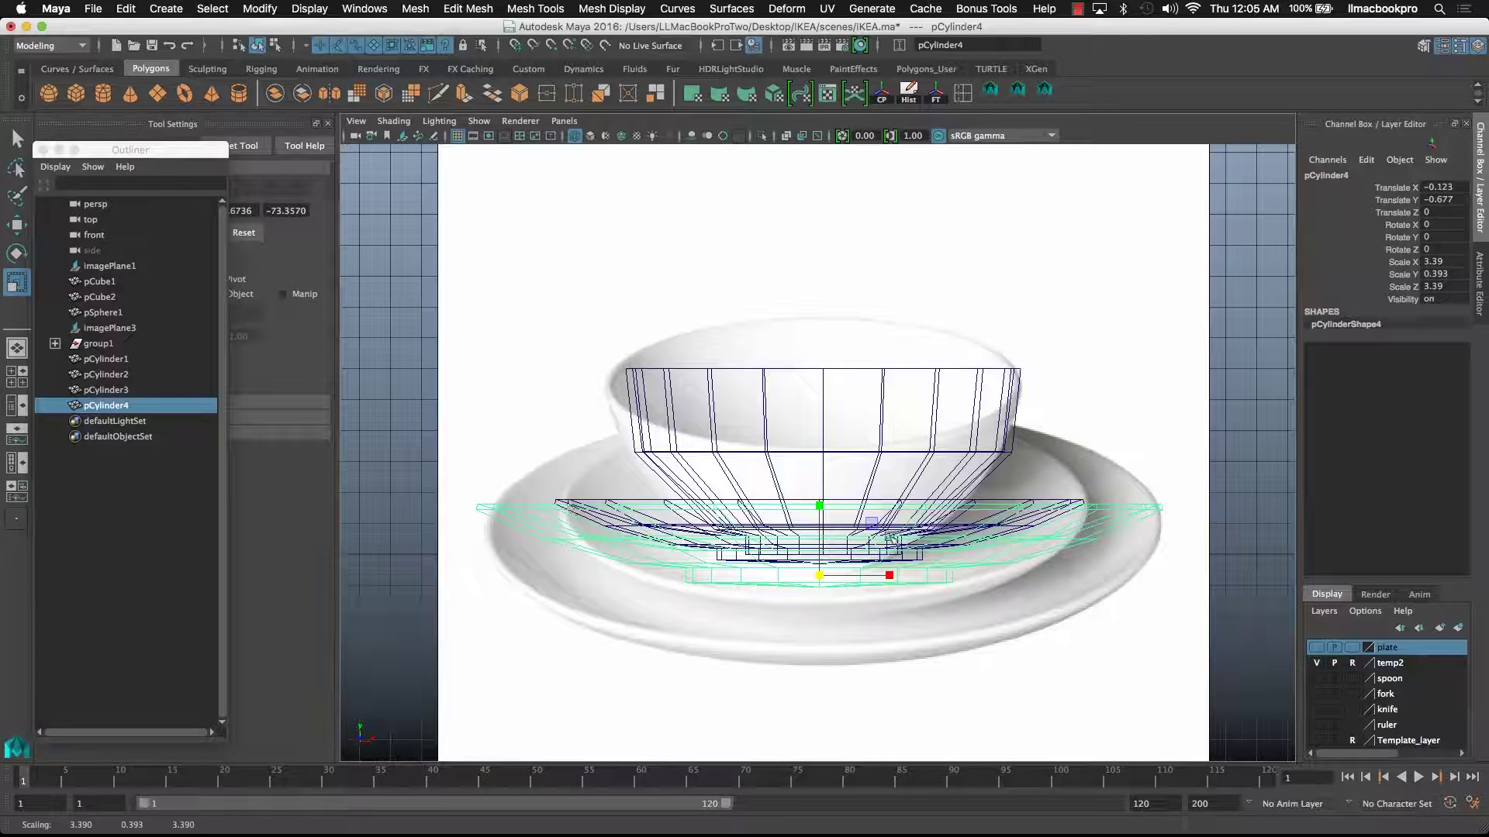
{"action": "left_click_drag", "start_coordinate": [820, 510], "coordinate": [822, 522]}
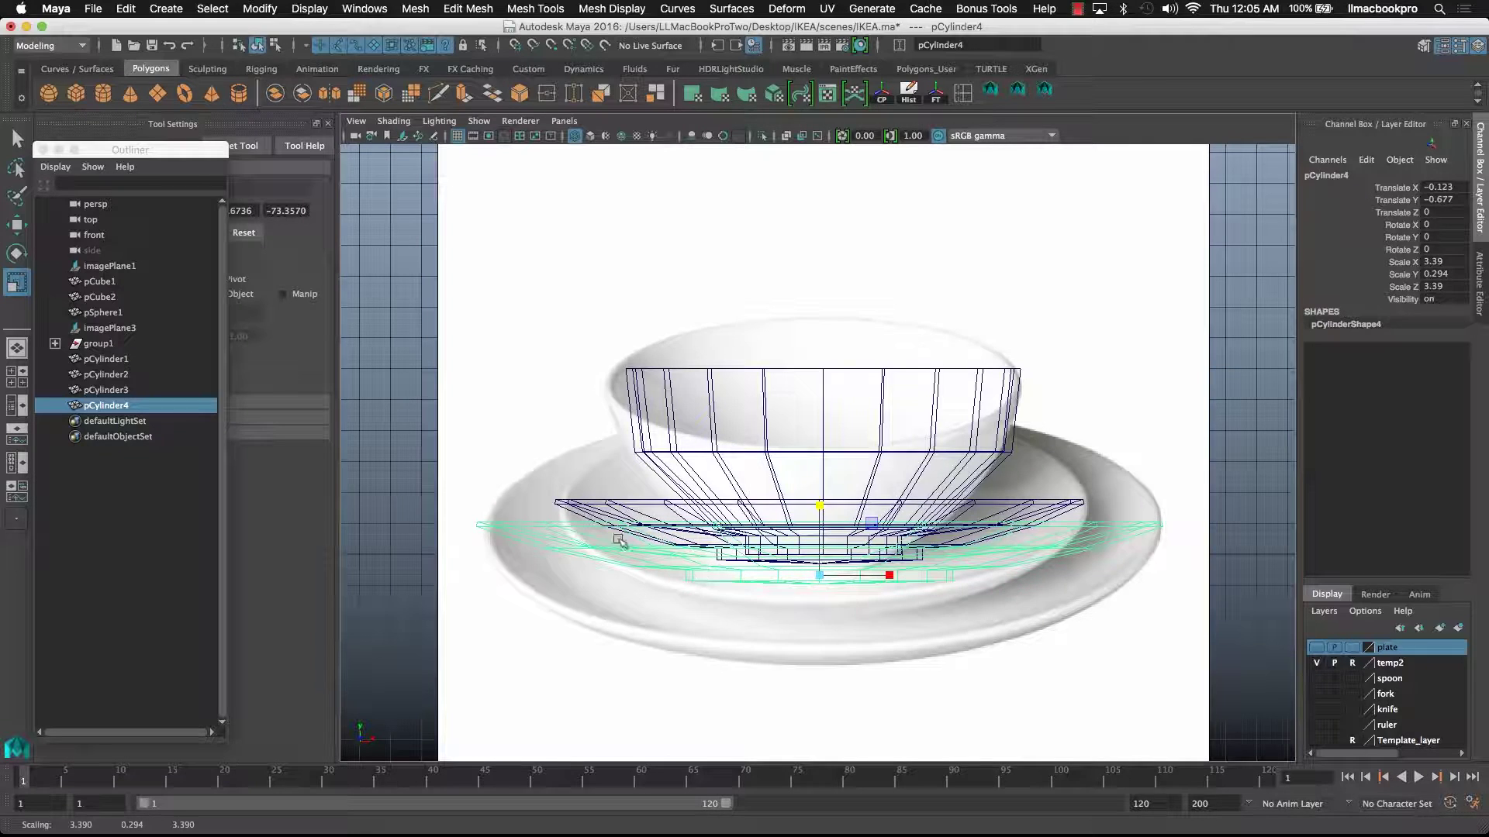
- Select the bottom row of vertices on the larger plate's foot and raise it slightly to make the foot shallower
{"action": "right_click_drag", "start_coordinate": [742, 578], "coordinate": [665, 564]}
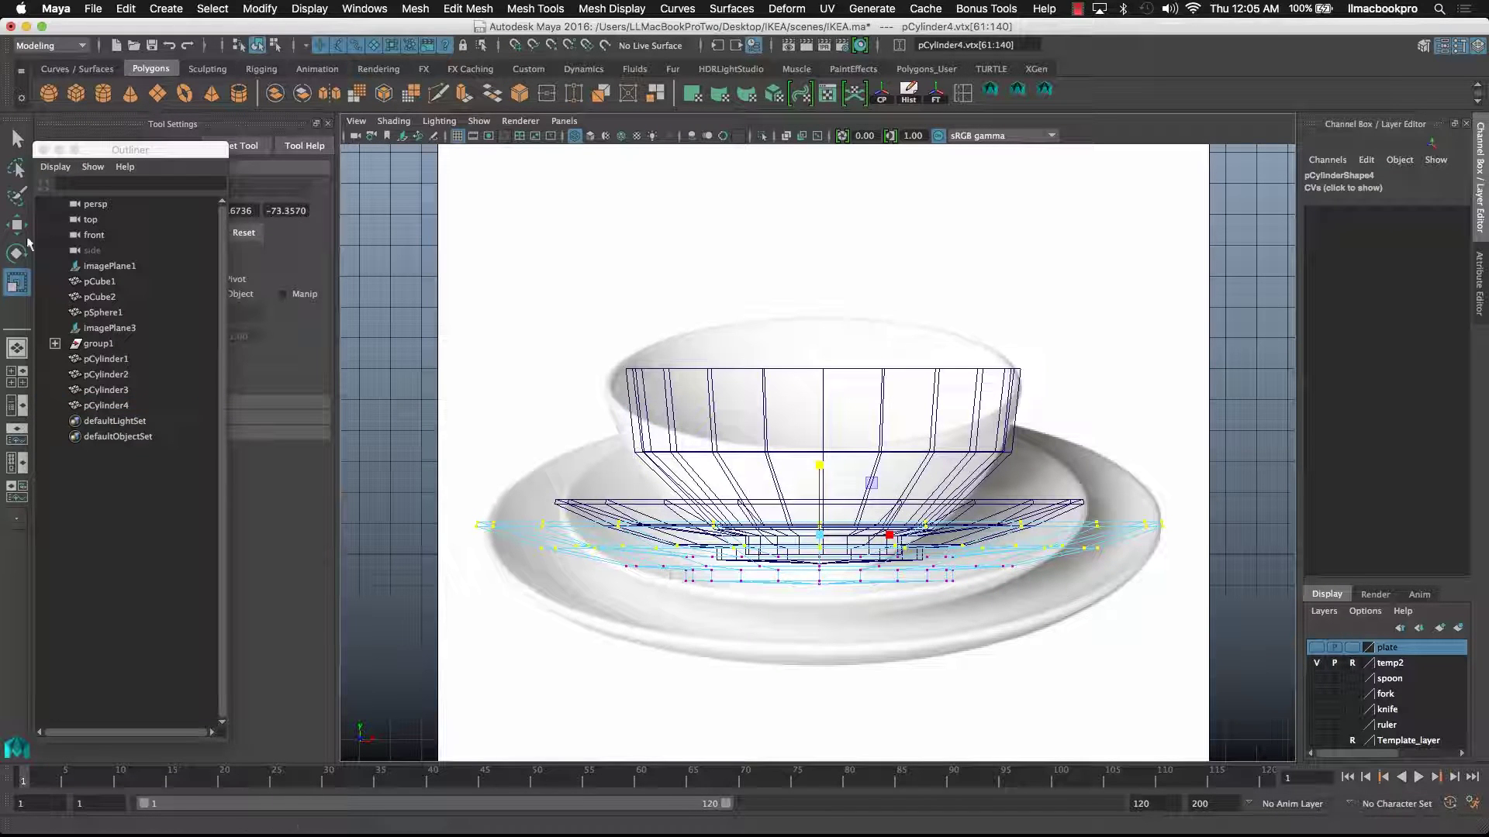
{"action": "left_click", "coordinate": [16, 139]}
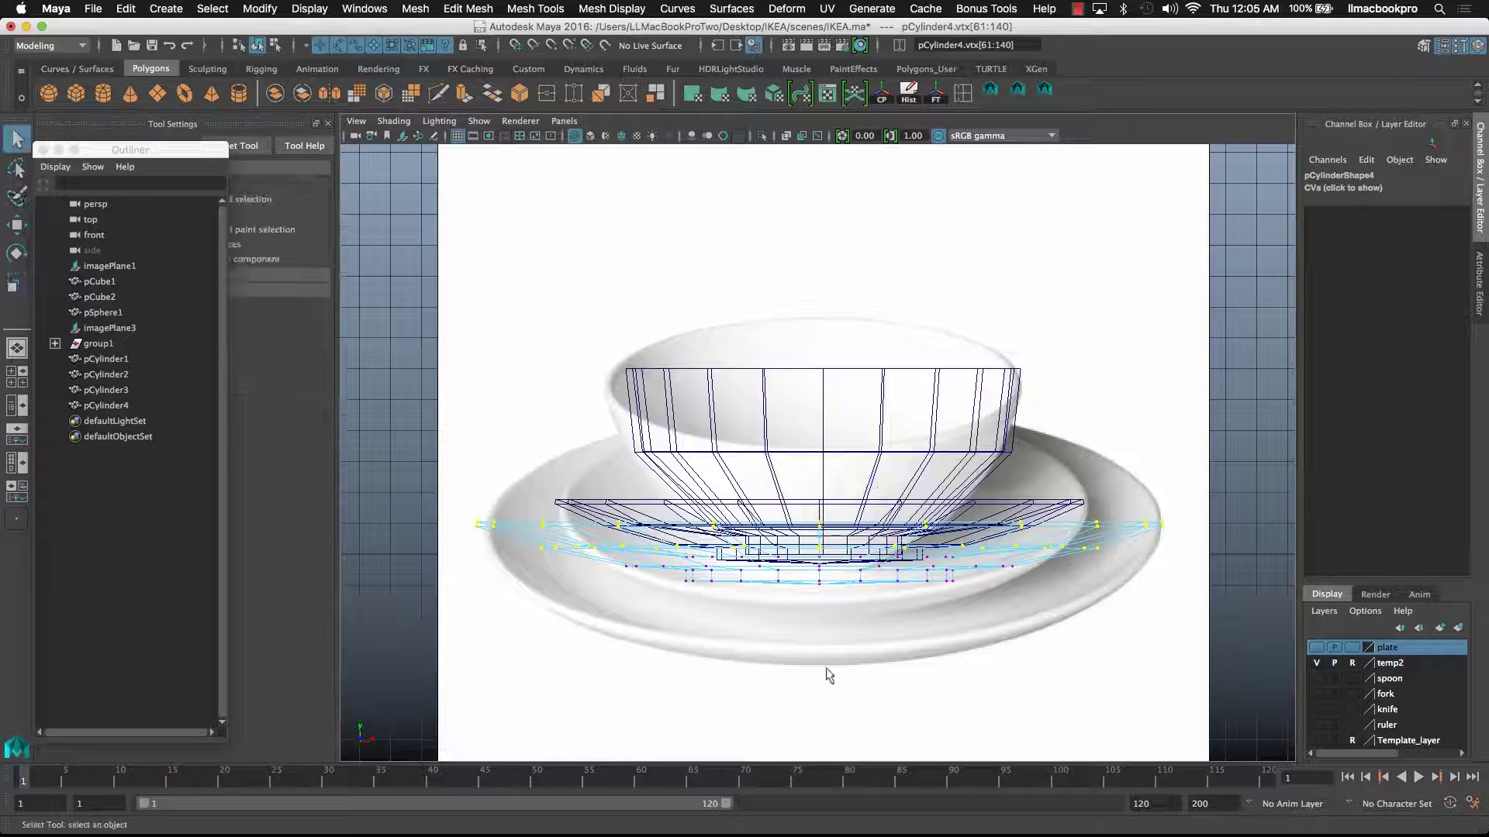
{"action": "left_click", "coordinate": [922, 600]}
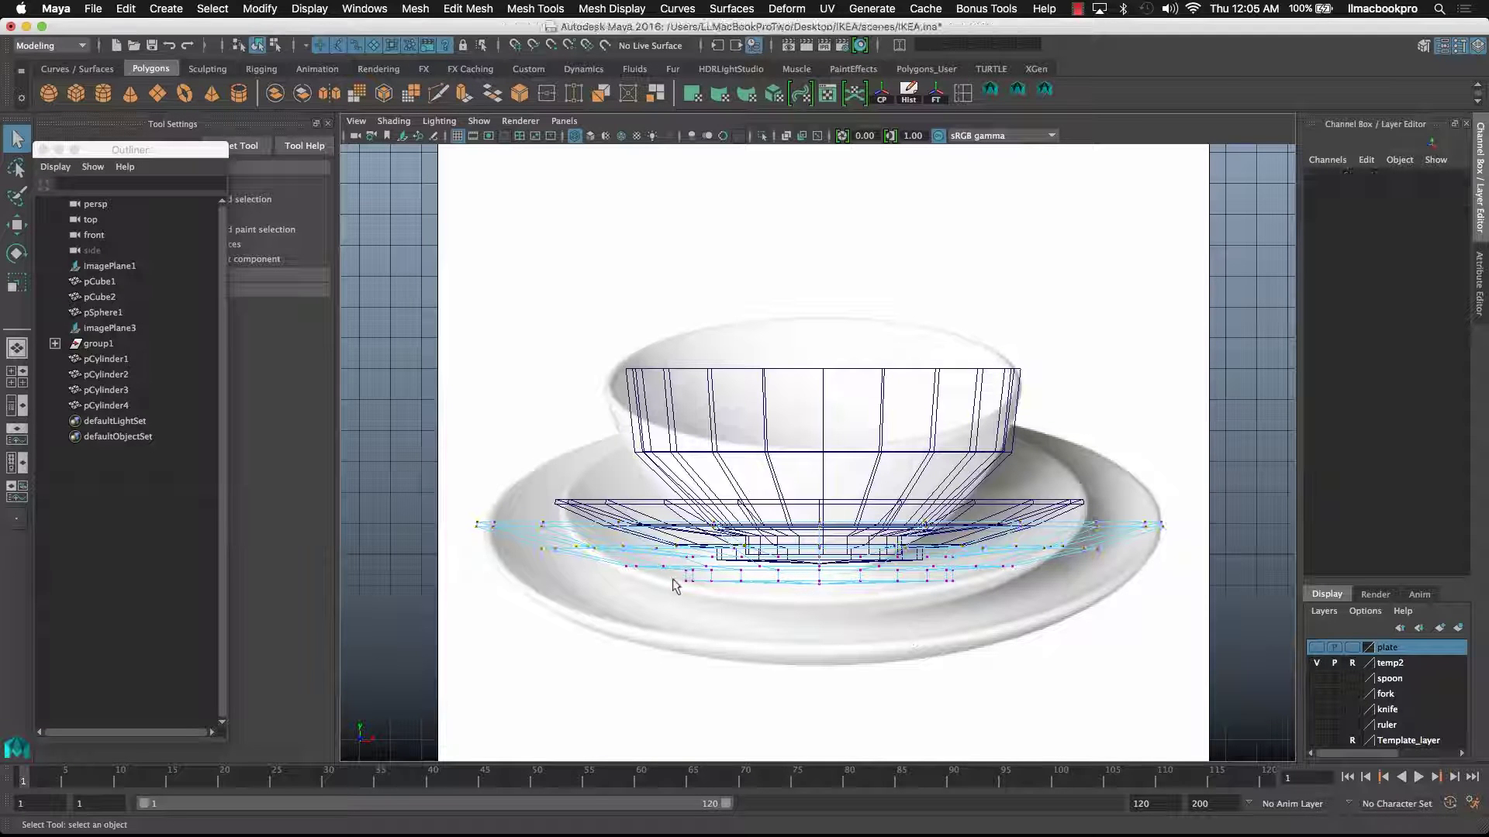
{"action": "left_click_drag", "start_coordinate": [656, 579], "coordinate": [655, 577]}
{"action": "key", "text": "w"}
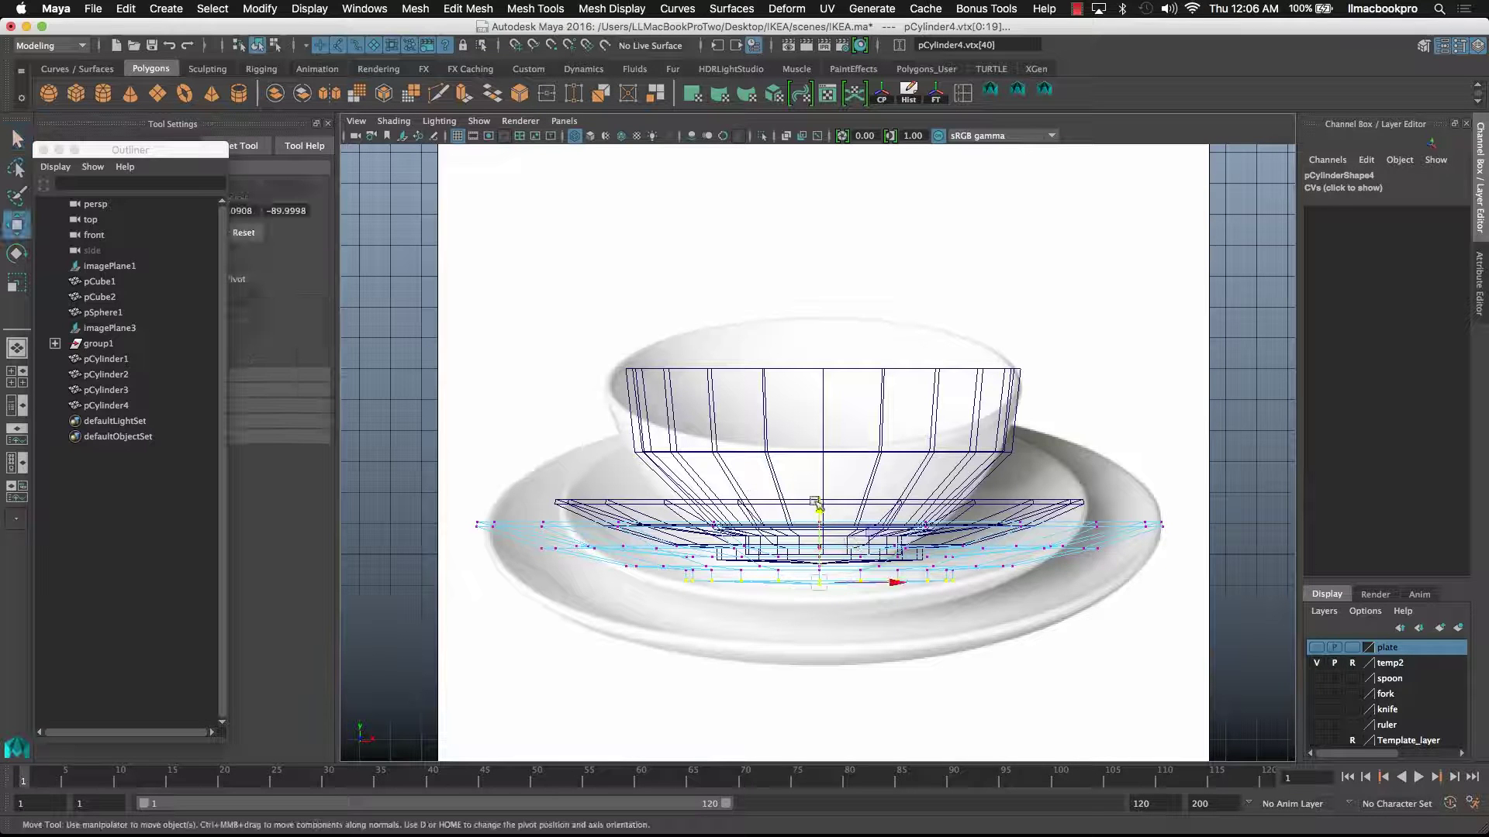
{"action": "left_click_drag", "start_coordinate": [821, 507], "coordinate": [822, 503]}
{"action": "left_click", "coordinate": [913, 599]}
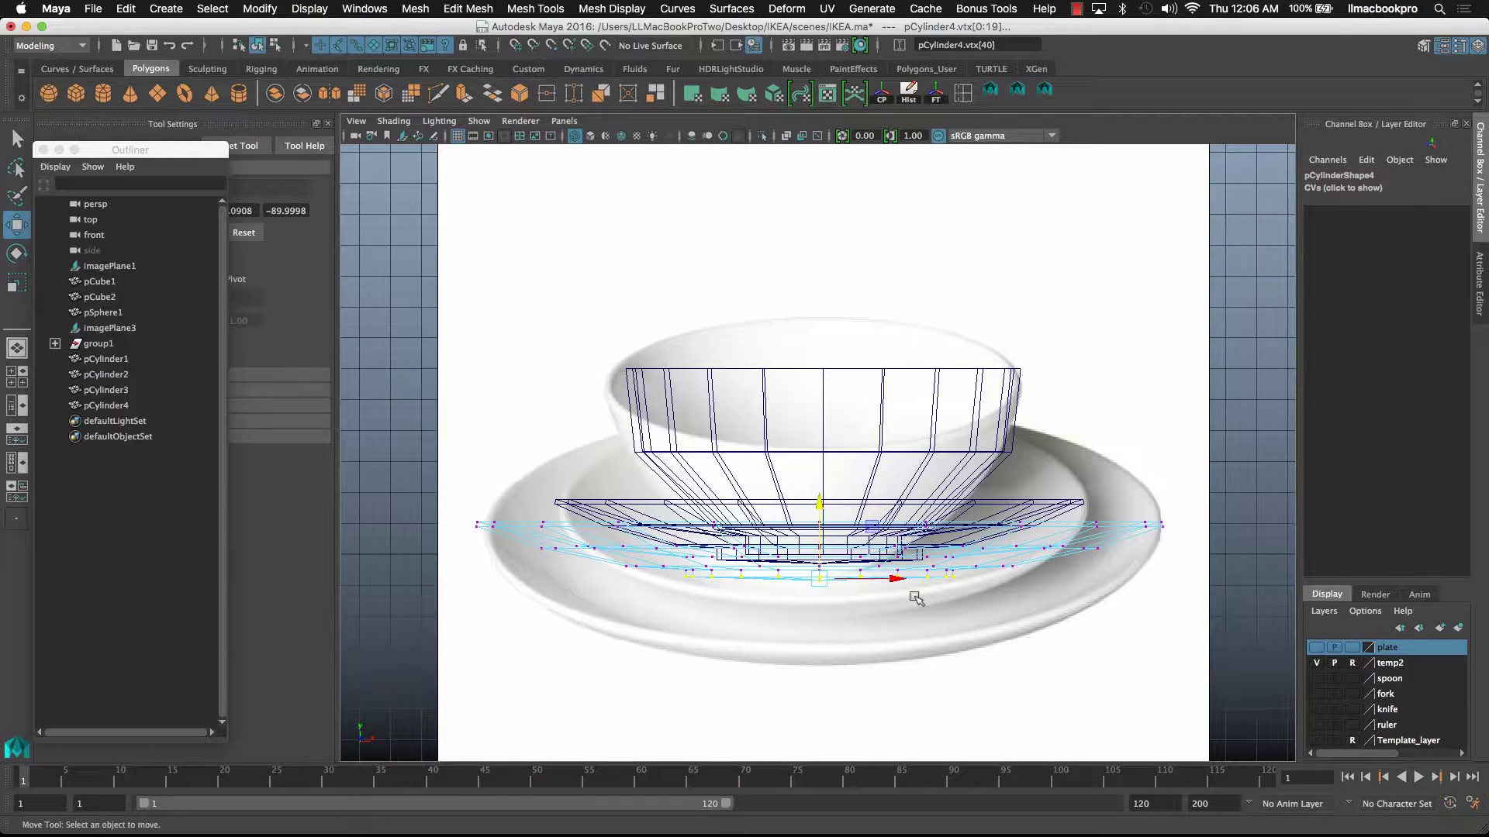